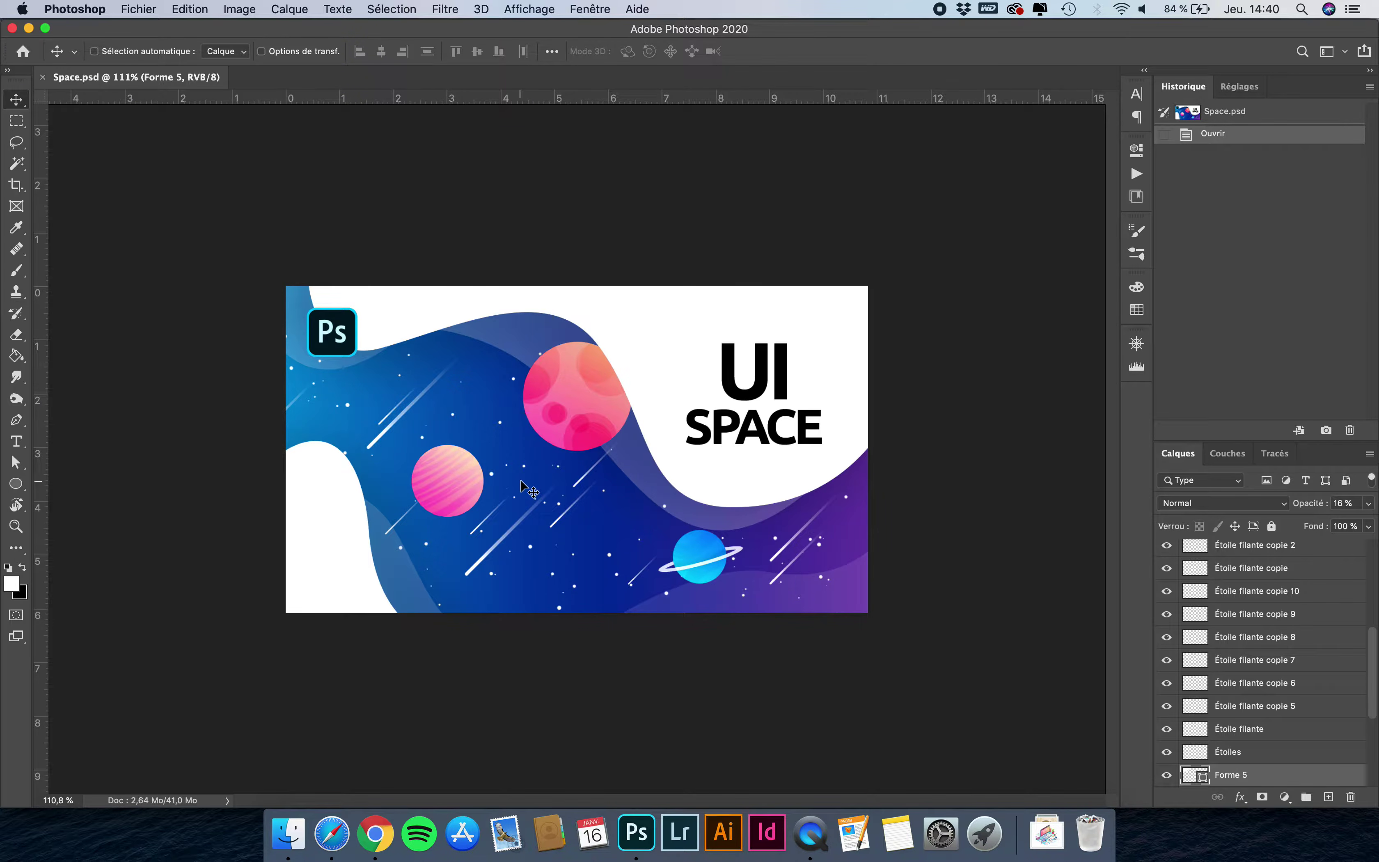
# Switch to Safari and browse the outer-space cover designs and similar illustrations on Pinterest for inspiration.
pyautogui.click(331, 833)
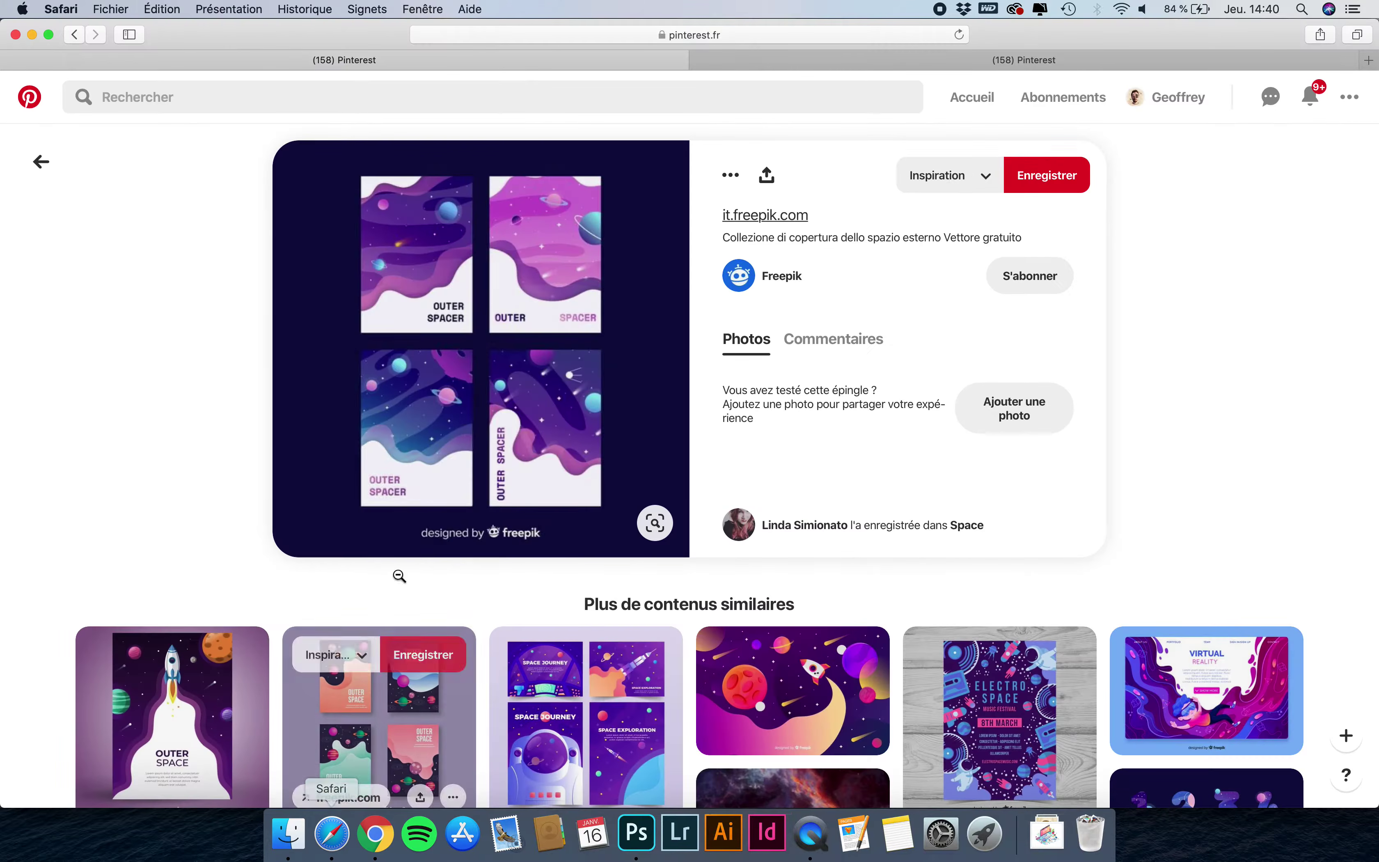
pyautogui.scroll(-5, 416, 538)
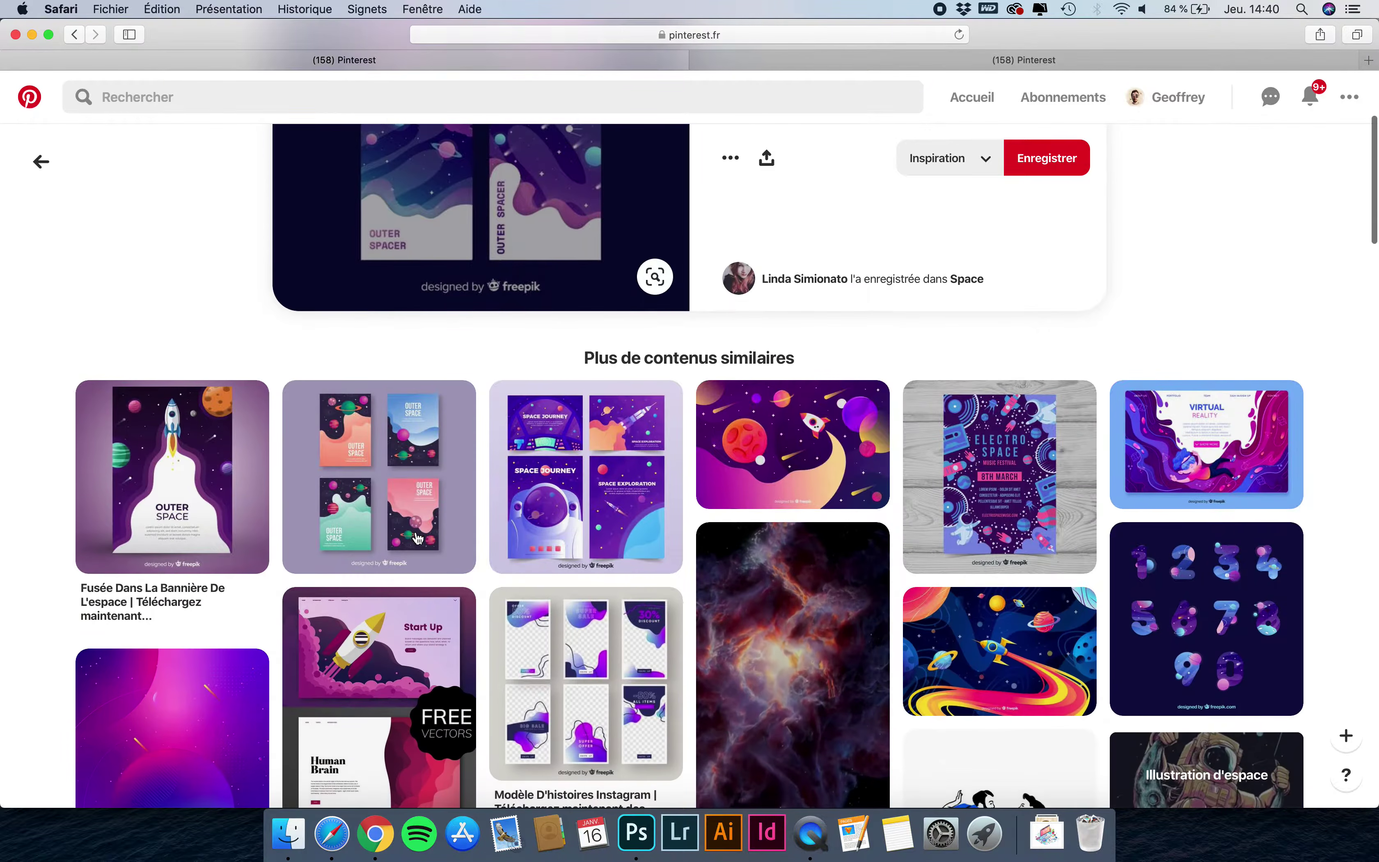
pyautogui.scroll(-1, 417, 536)
pyautogui.scroll(-8, 417, 531)
pyautogui.scroll(-3, 417, 531)
pyautogui.scroll(11, 415, 531)
pyautogui.scroll(3, 415, 531)
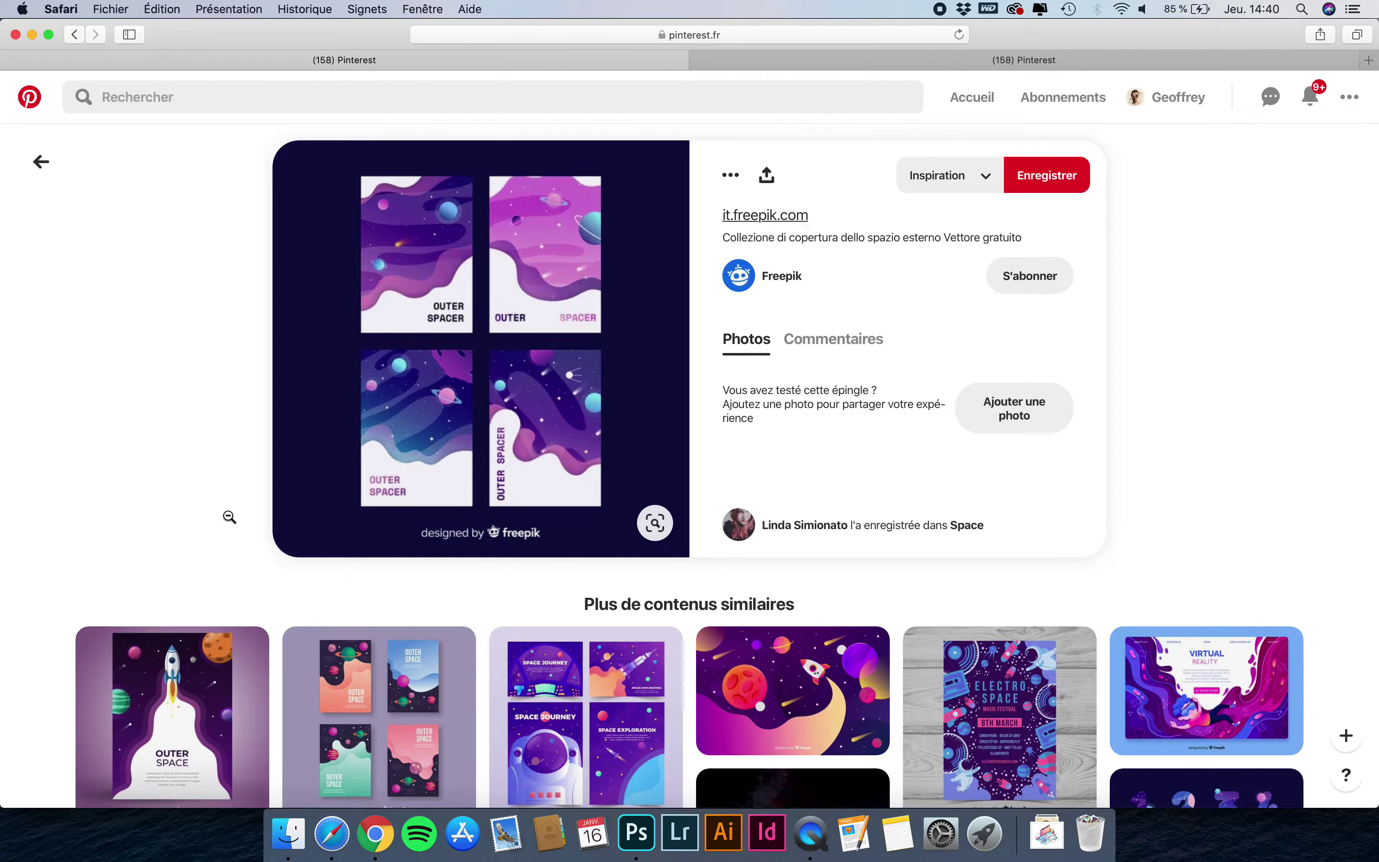
pyautogui.scroll(-1, 230, 517)
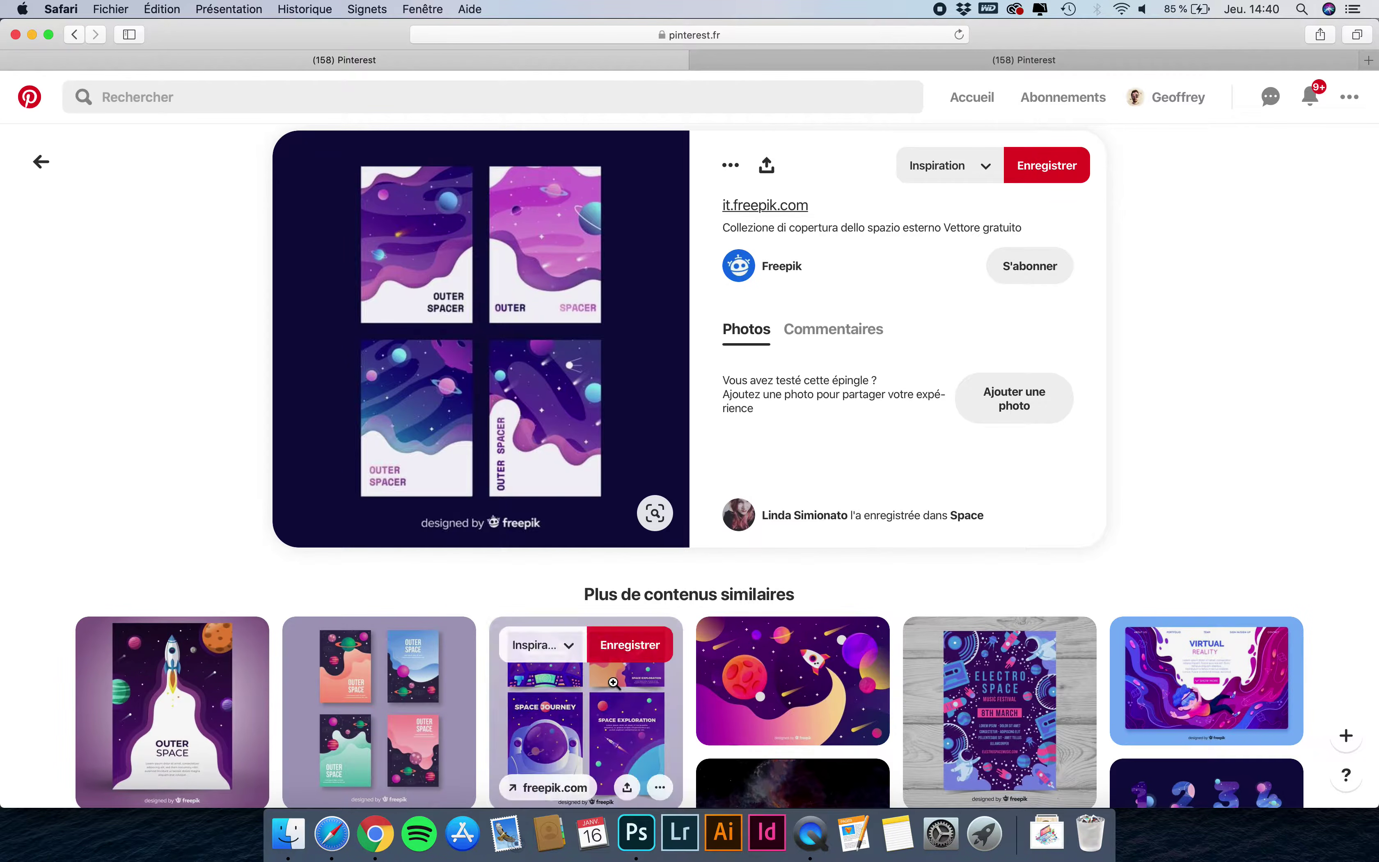
# Switch back to Photoshop and create a new 1280 x 720 px, 300 ppi document from the Vignette YouTube preset.
pyautogui.click(636, 833)
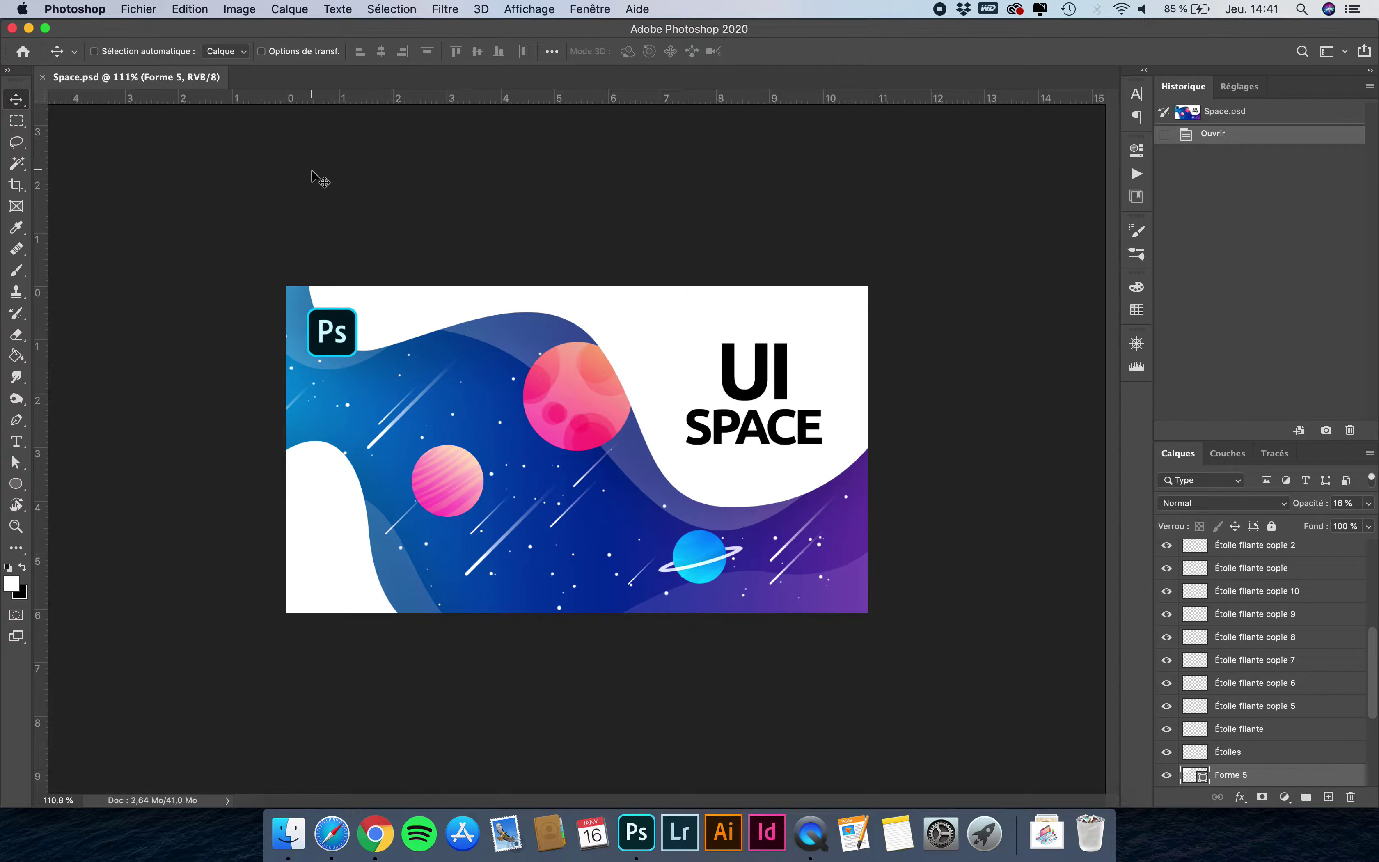
pyautogui.click(145, 8)
pyautogui.click(154, 30)
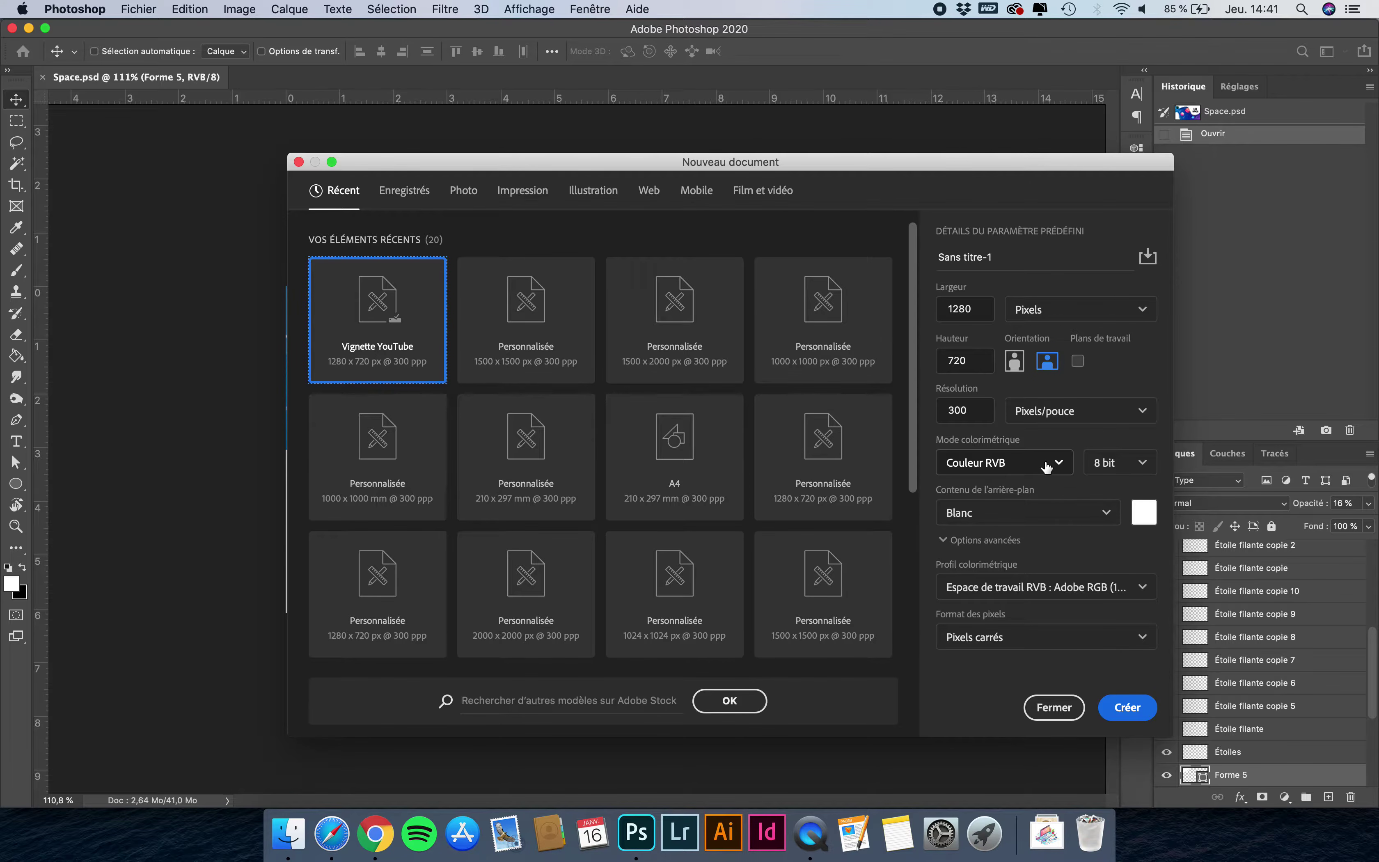
pyautogui.click(1130, 706)
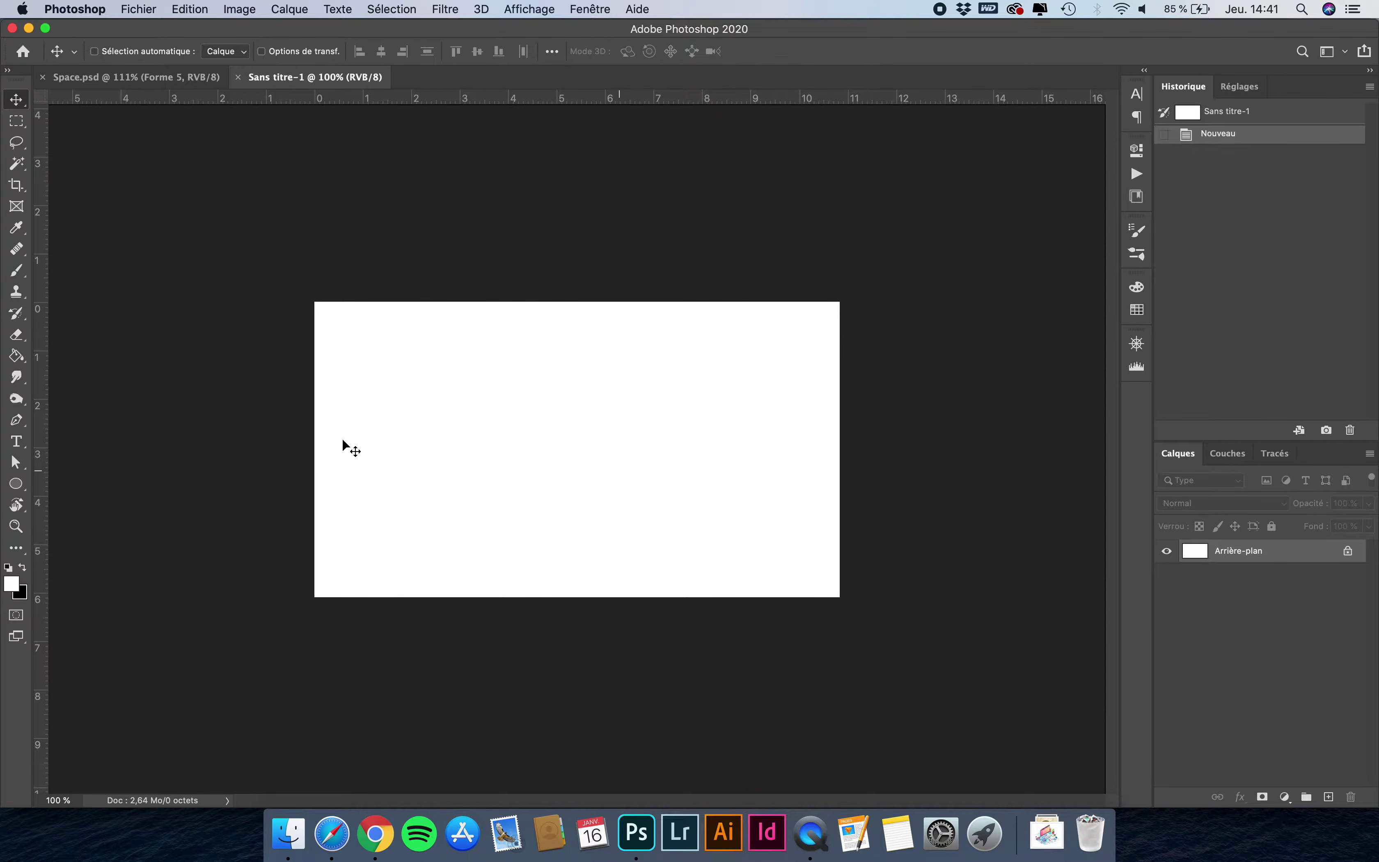
# Draw a black-filled shape's wavy upper edge with the Pen tool, from above the canvas across to just beyond its right side.
pyautogui.click(16, 419)
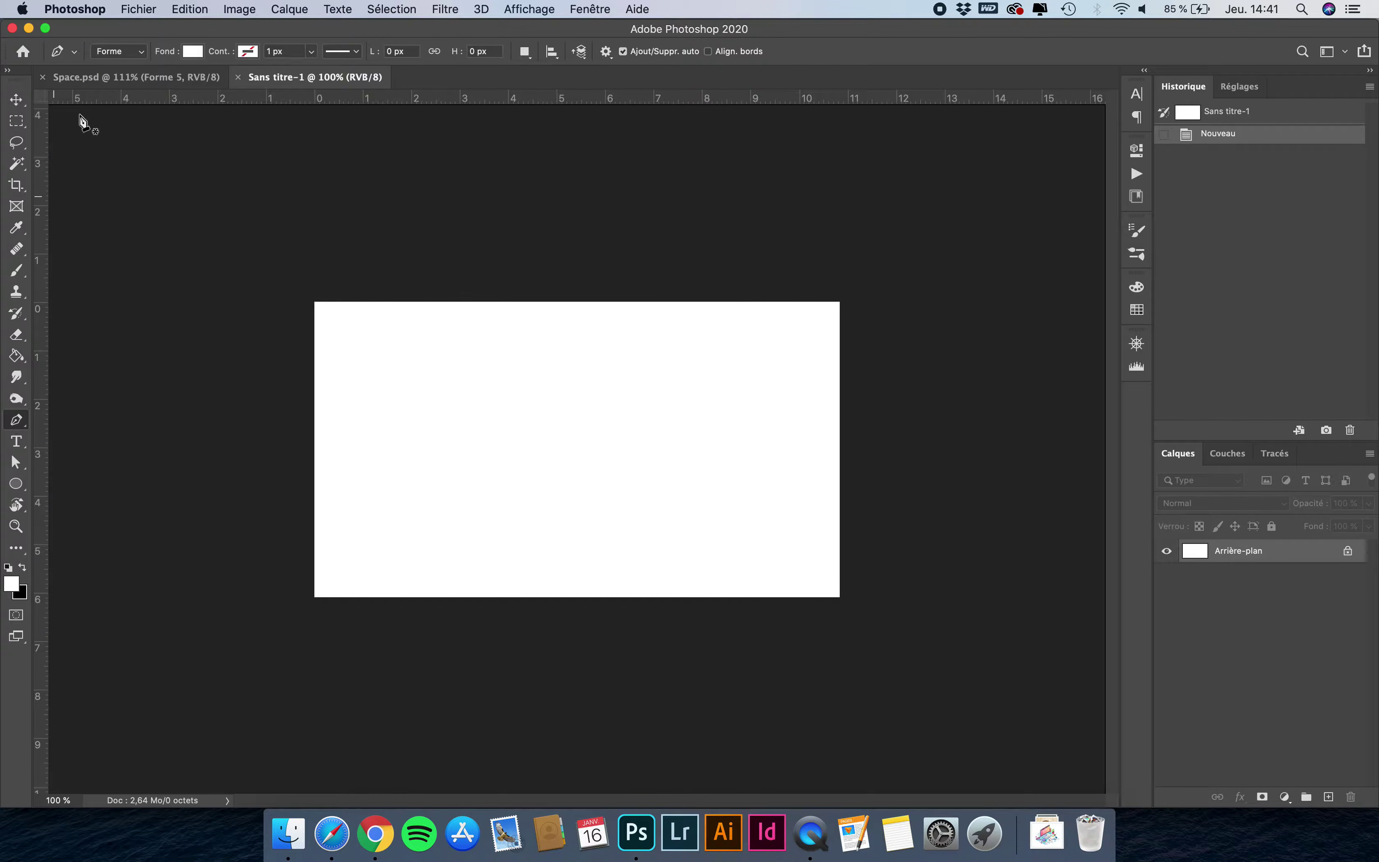
pyautogui.click(194, 50)
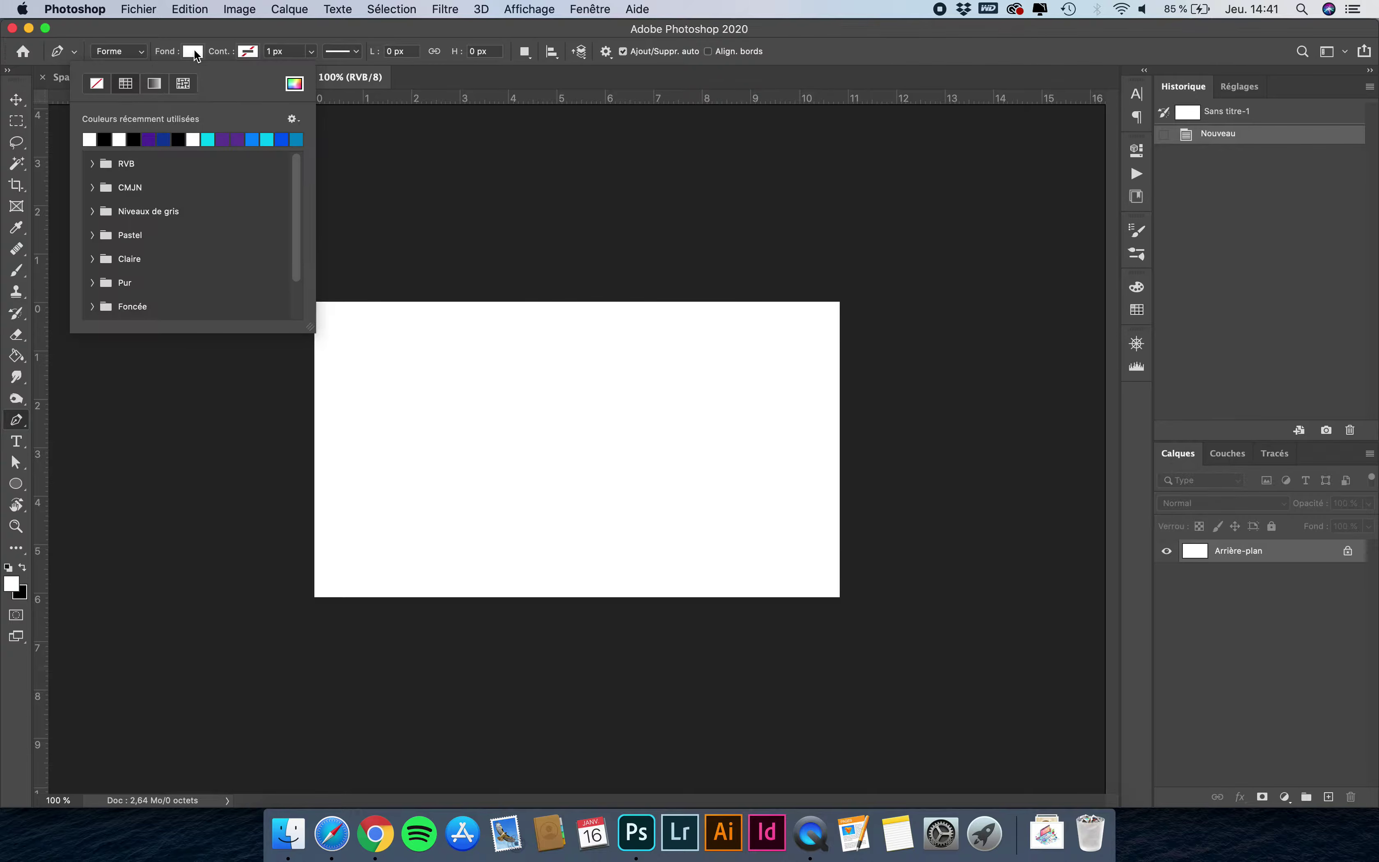
pyautogui.click(104, 139)
pyautogui.click(235, 38)
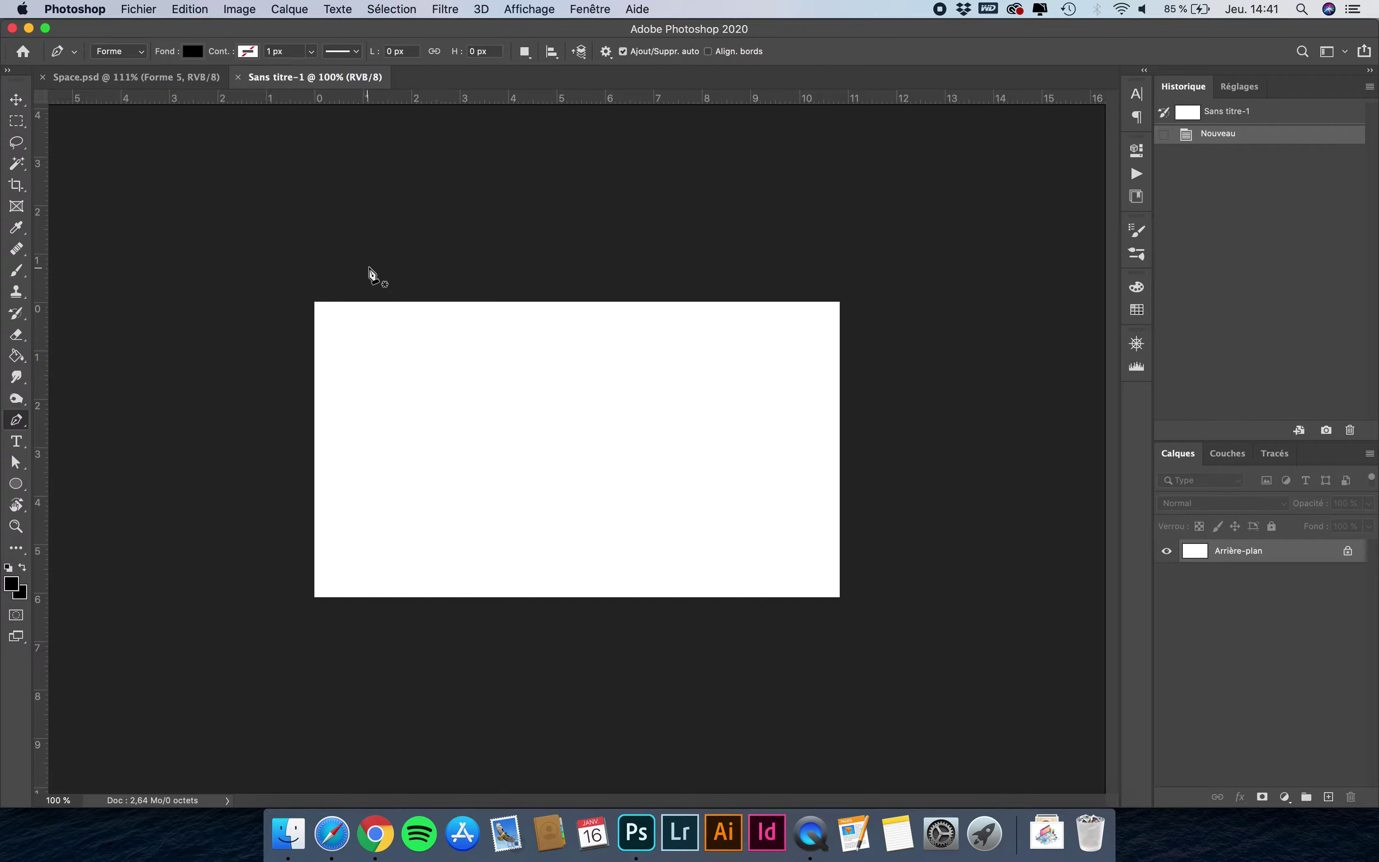
pyautogui.click(412, 260)
pyautogui.moveTo(477, 350); pyautogui.dragTo(538, 341)
pyautogui.moveTo(618, 356); pyautogui.dragTo(645, 402)
pyautogui.moveTo(788, 418); pyautogui.dragTo(858, 357)
pyautogui.moveTo(866, 447); pyautogui.dragTo(865, 468)
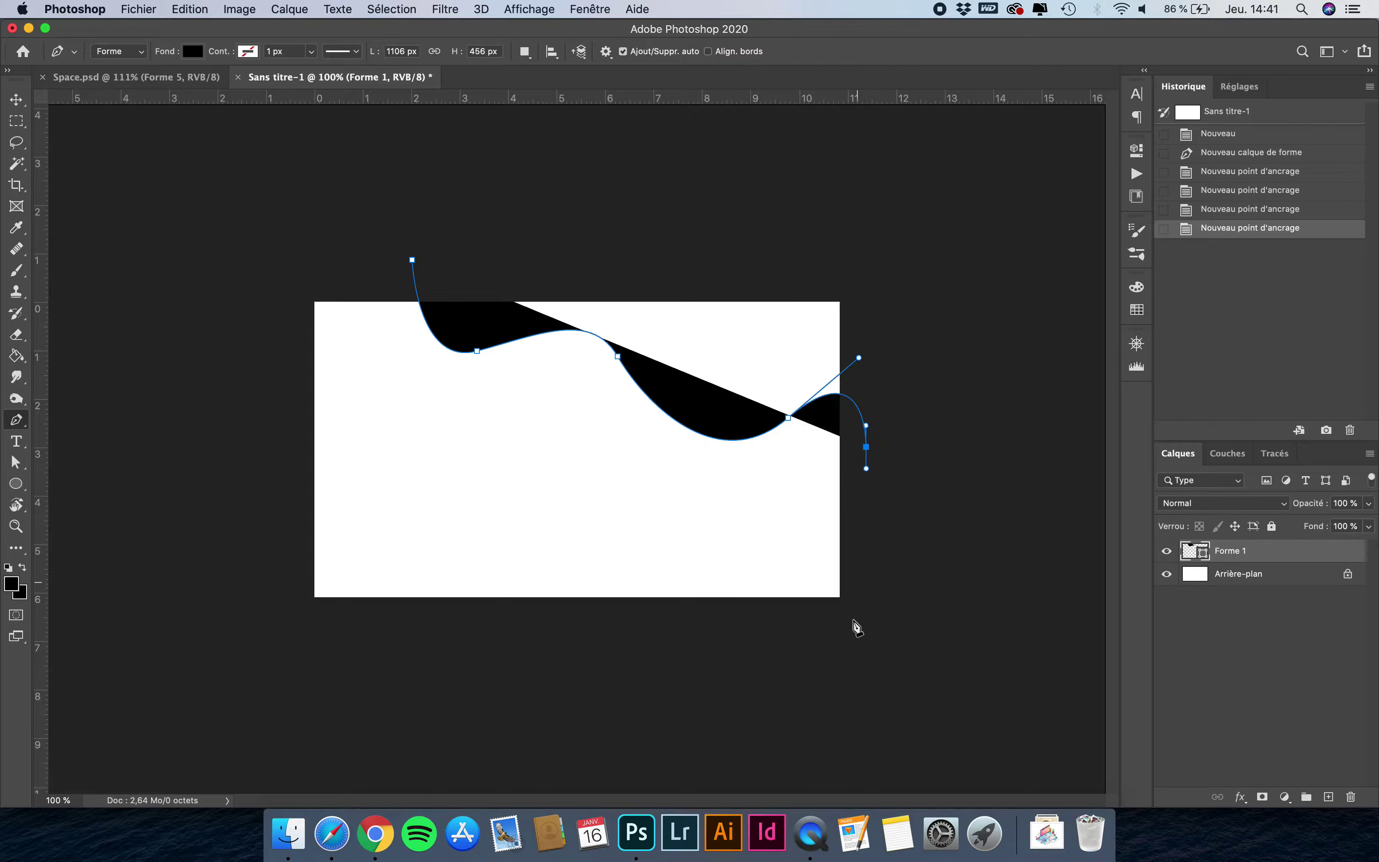
# Run the shape's outline below the canvas, curve it around the lower-left corner and close the path at its starting point.
pyautogui.click(850, 605)
pyautogui.click(515, 611)
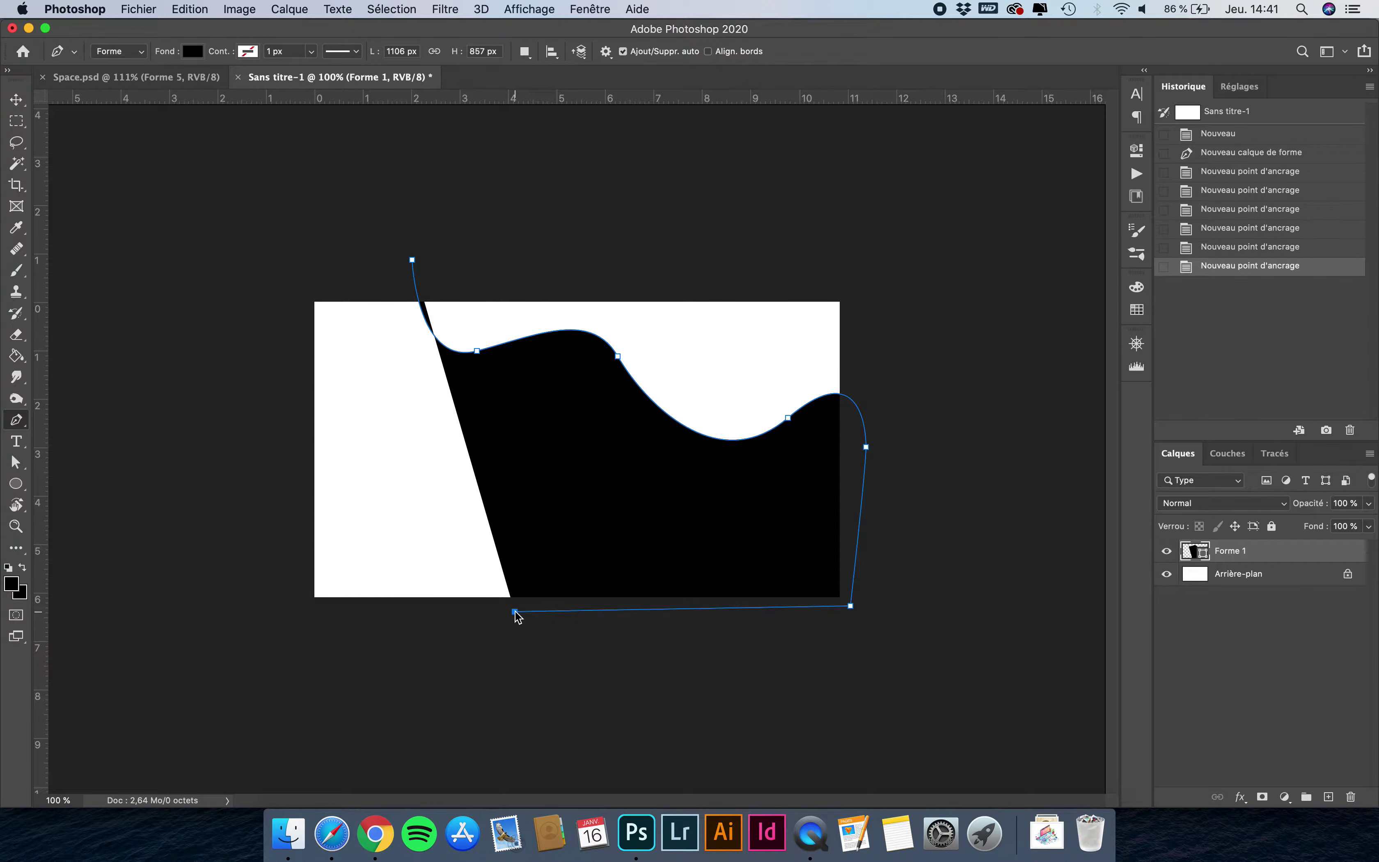
pyautogui.moveTo(420, 510); pyautogui.dragTo(337, 529)
pyautogui.moveTo(285, 456); pyautogui.dragTo(284, 420)
pyautogui.click(296, 282)
pyautogui.click(412, 259)
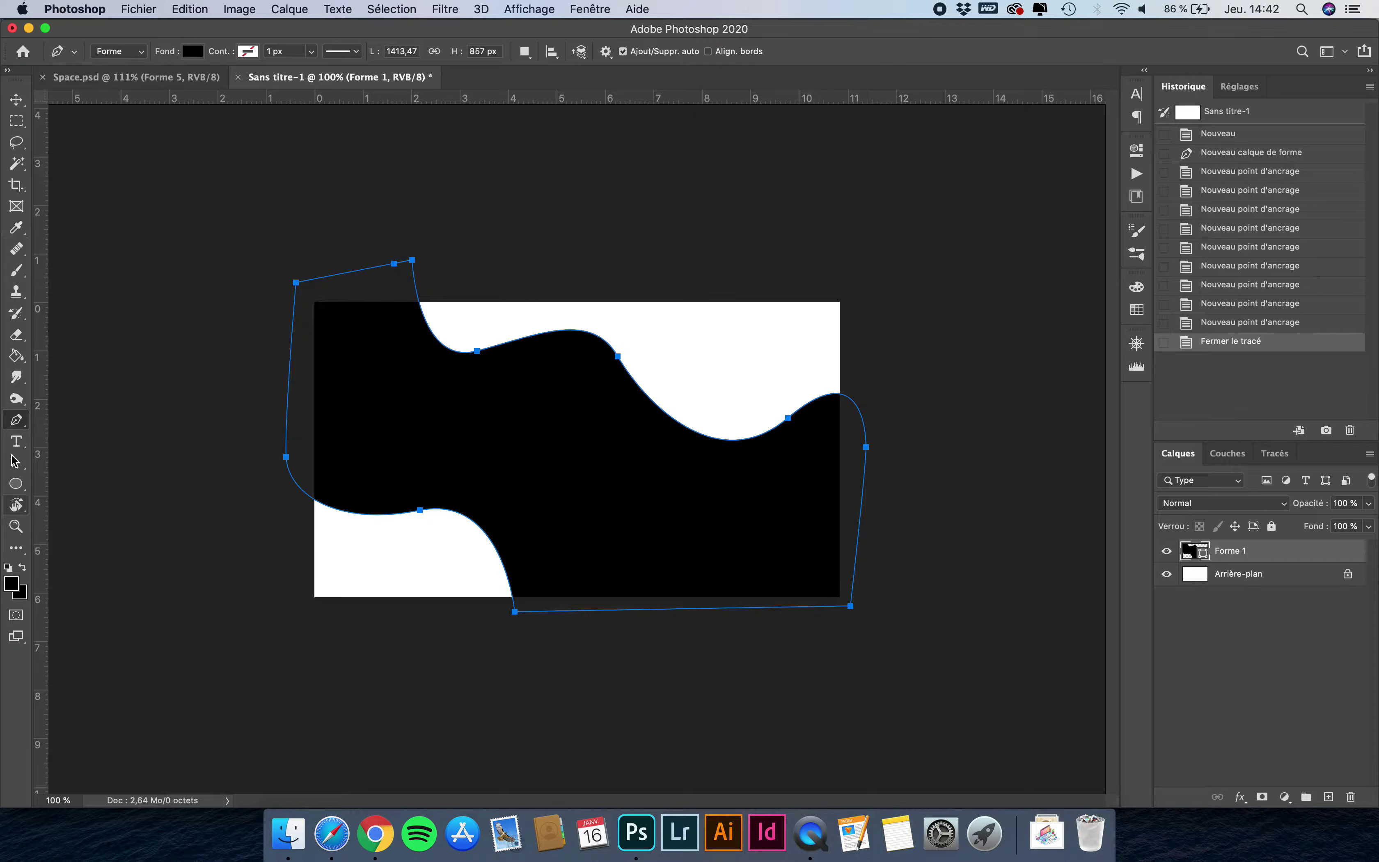
# Try reshaping the wave's crest with the Direct Selection tool and undo the anchor and handle moves.
pyautogui.click(16, 465)
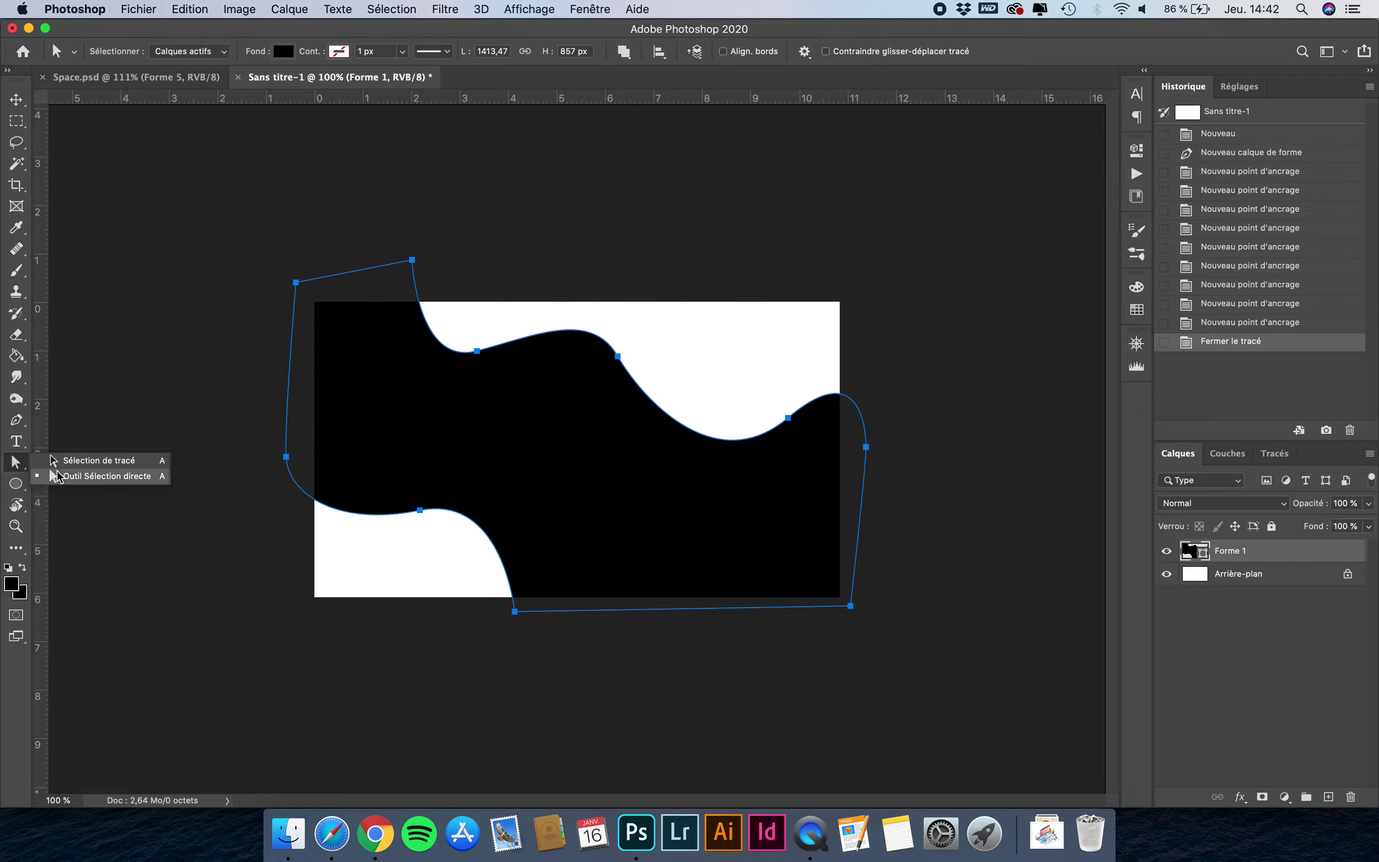
pyautogui.click(72, 482)
pyautogui.moveTo(617, 356); pyautogui.dragTo(575, 316)
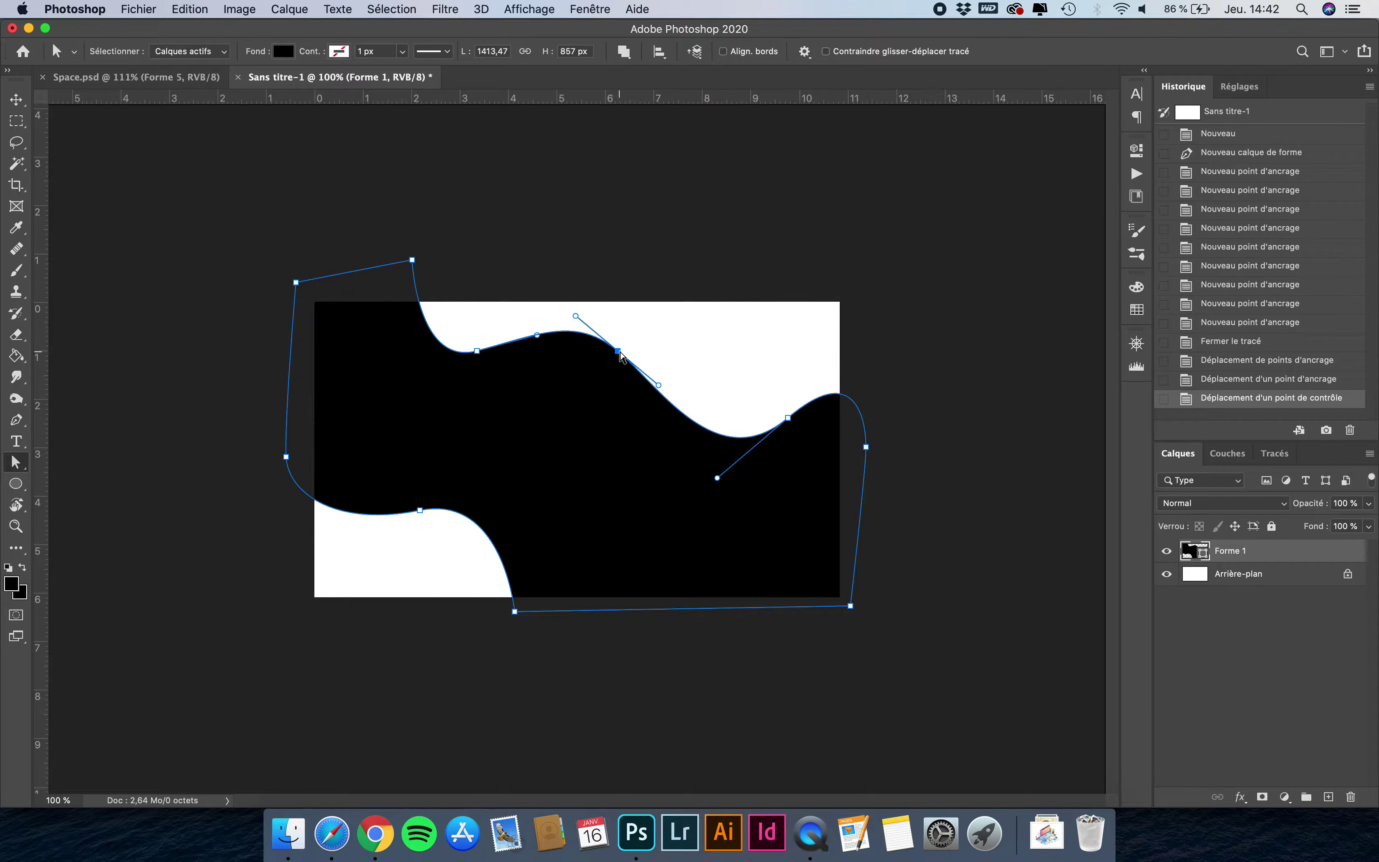
pyautogui.press('super+z')
pyautogui.press('super+z')
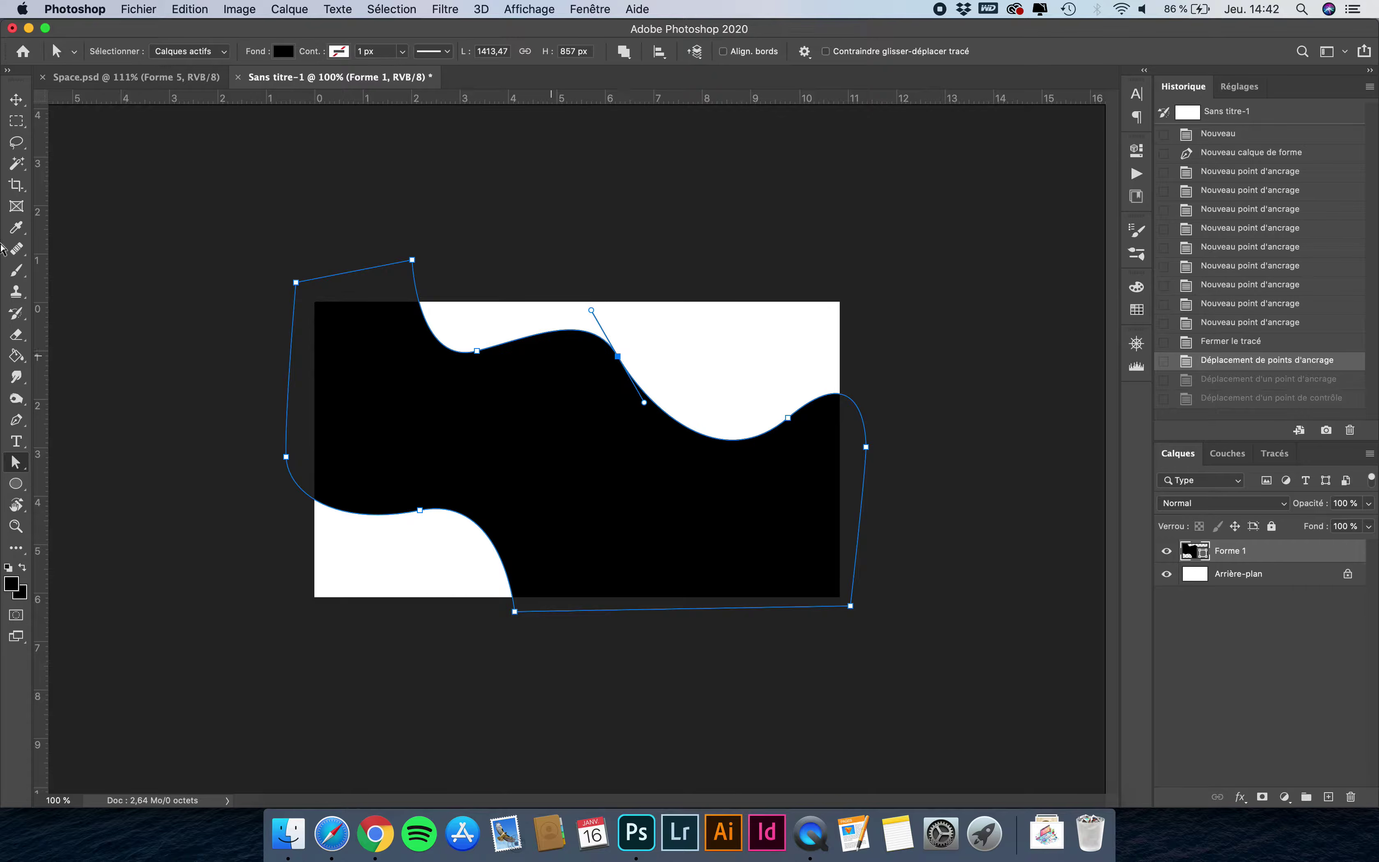
# Add a gradient overlay to the wave shape using the purple, dark blue and cyan custom preset.
pyautogui.click(16, 99)
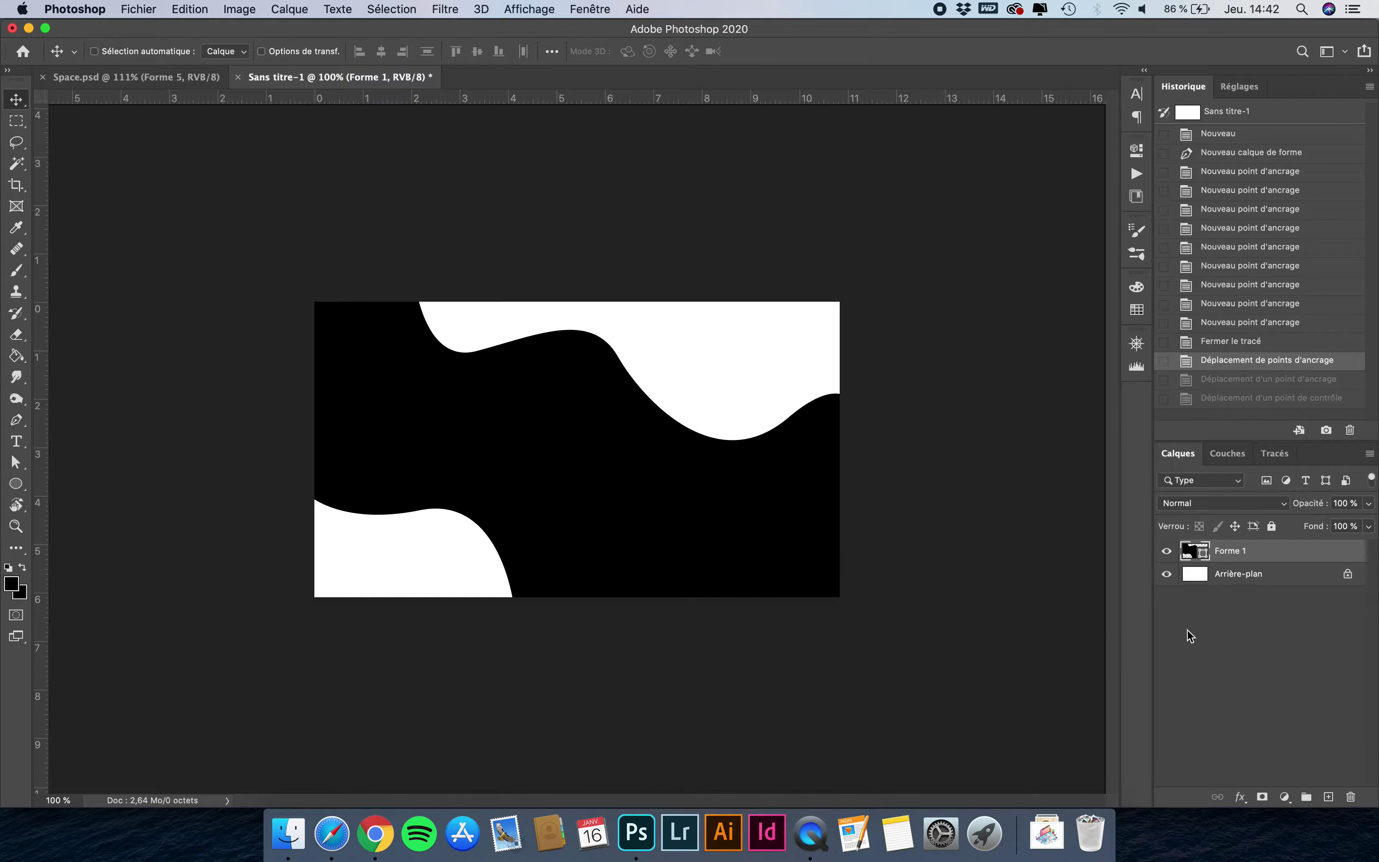
pyautogui.click(1240, 796)
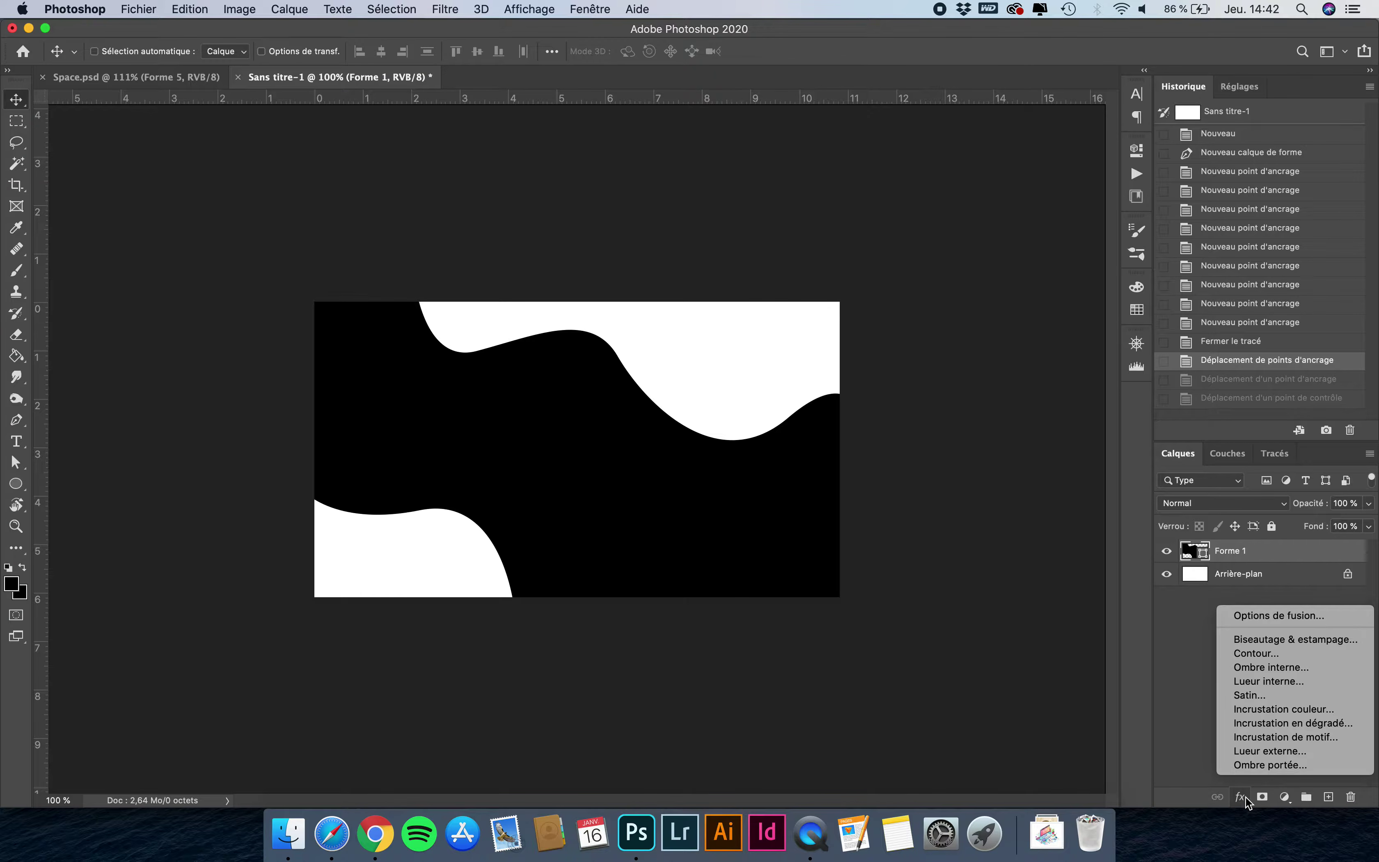
pyautogui.click(1281, 722)
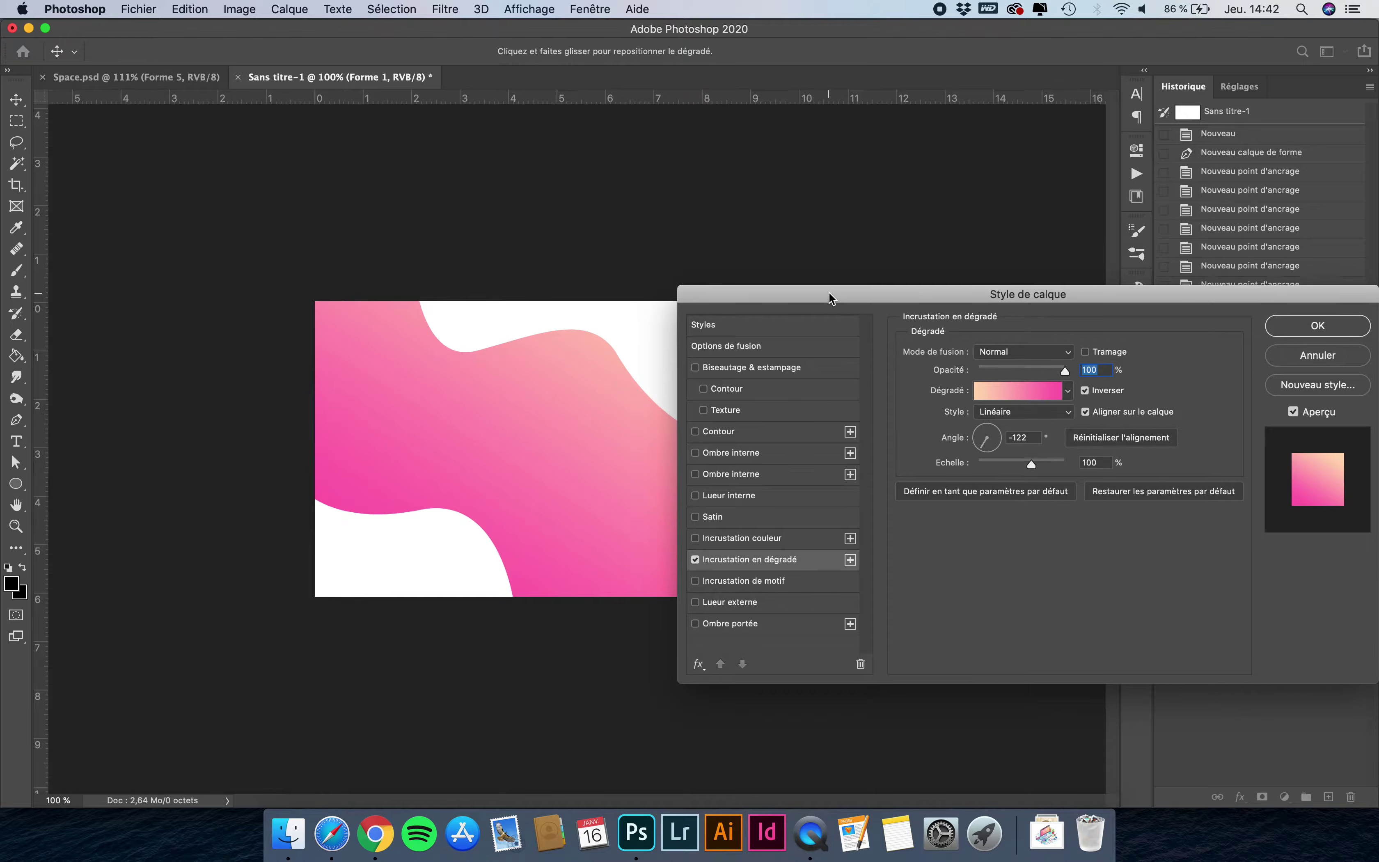
pyautogui.moveTo(829, 295); pyautogui.dragTo(895, 295)
pyautogui.click(1069, 392)
pyautogui.scroll(-10, 1042, 453)
pyautogui.click(965, 441)
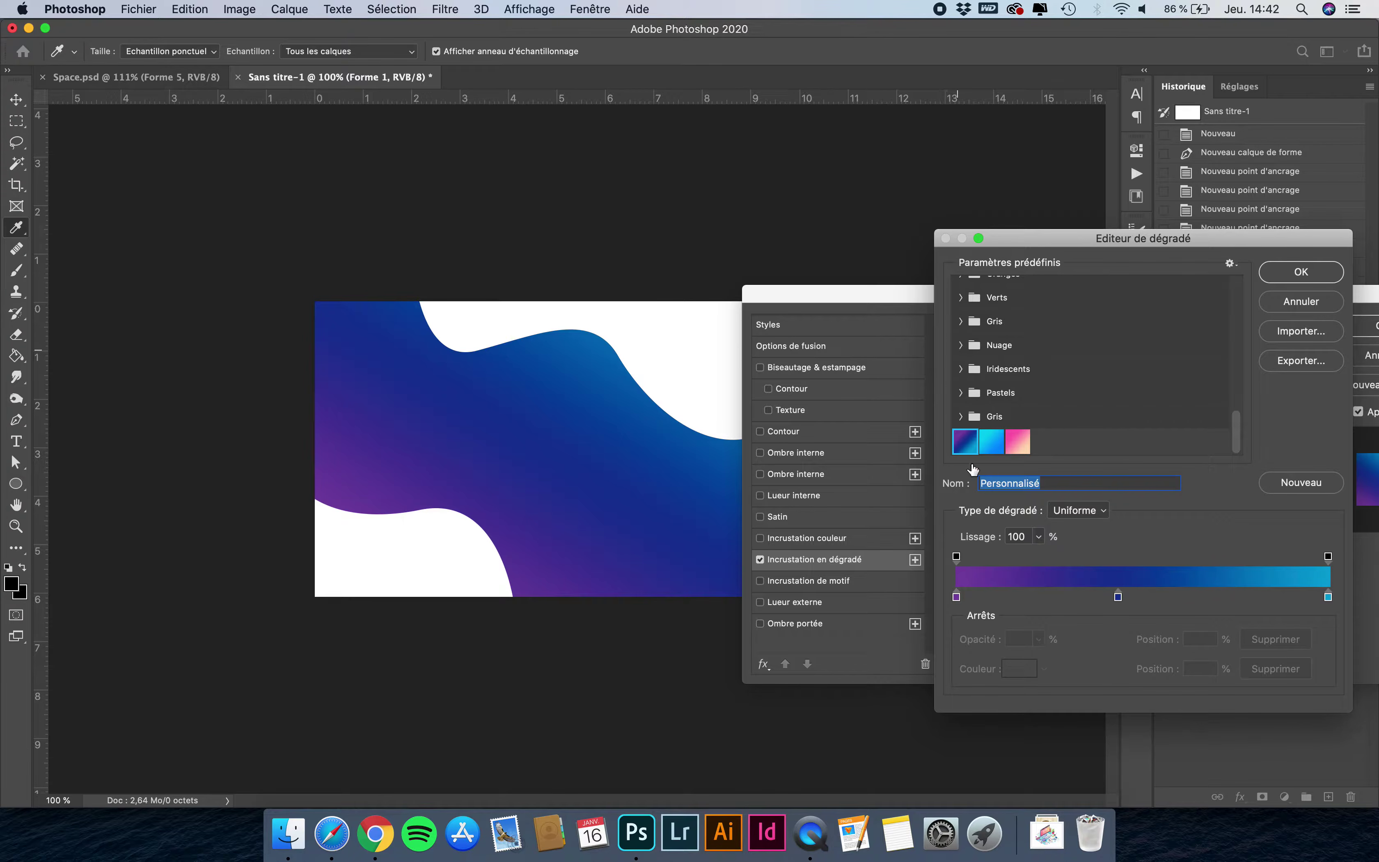
# Inspect the hex colours of the gradient's purple and dark blue stops.
pyautogui.click(956, 597)
pyautogui.doubleClick(956, 597)
pyautogui.click(1221, 661)
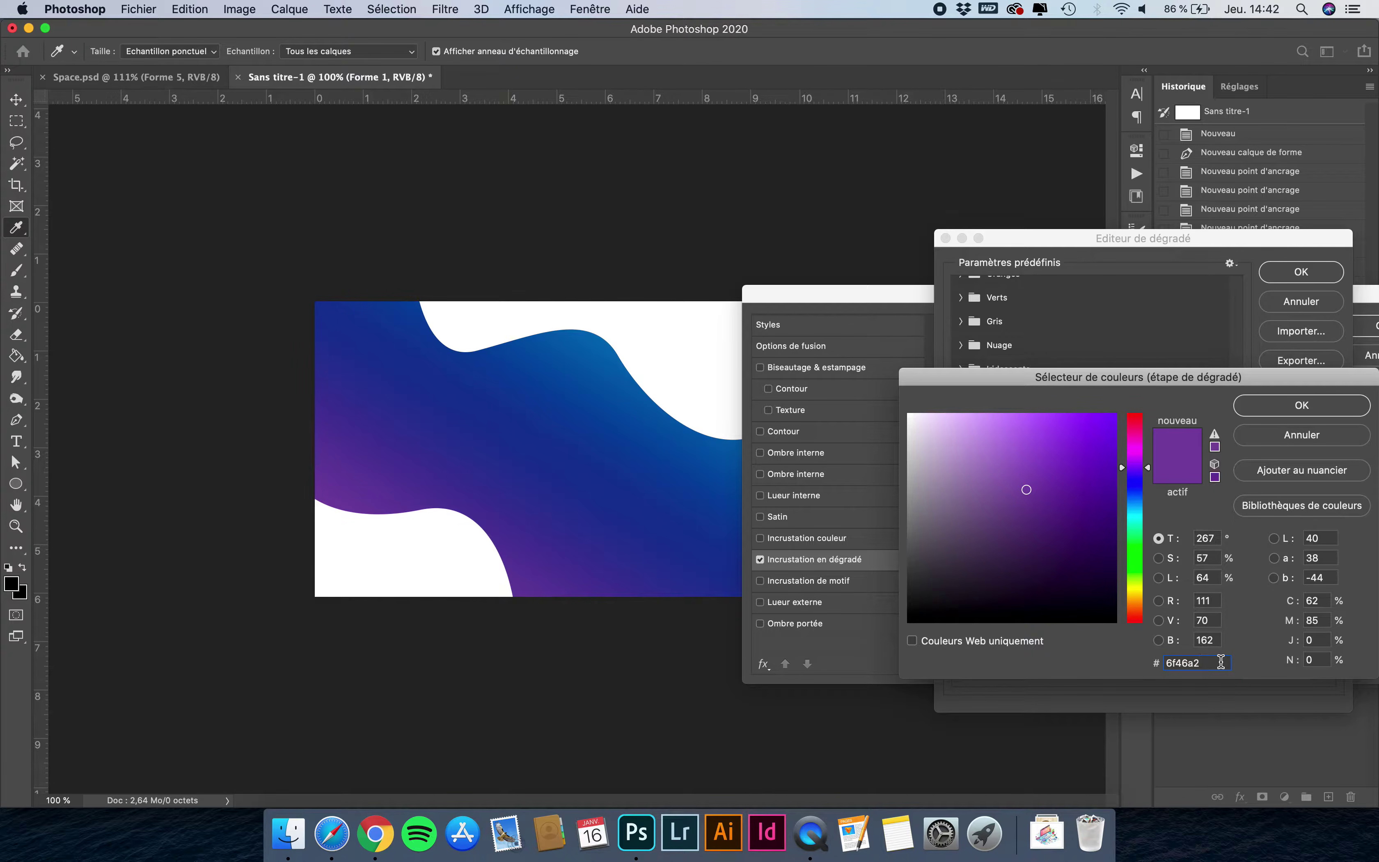
pyautogui.click(1318, 408)
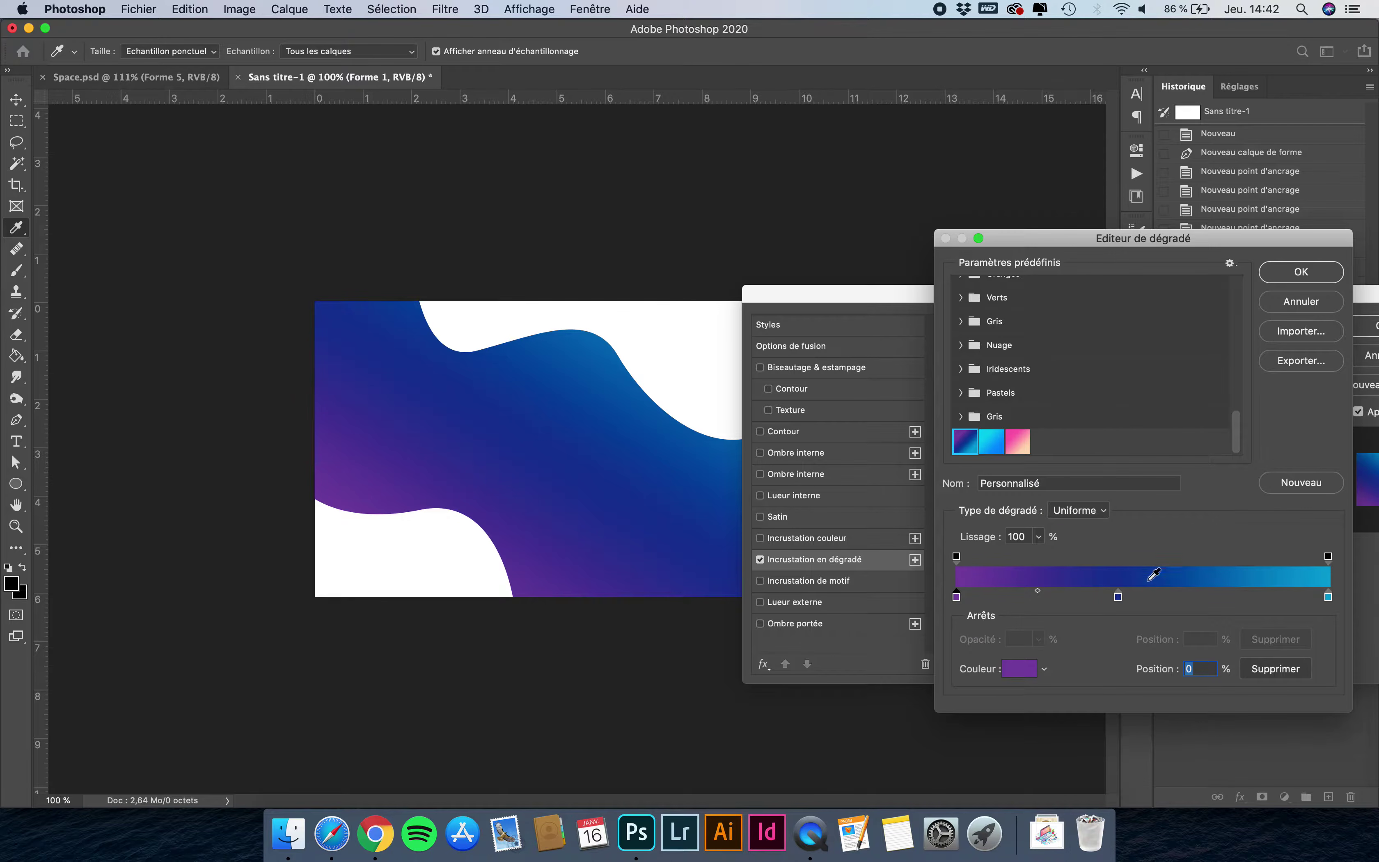
pyautogui.click(1118, 596)
pyautogui.doubleClick(1117, 597)
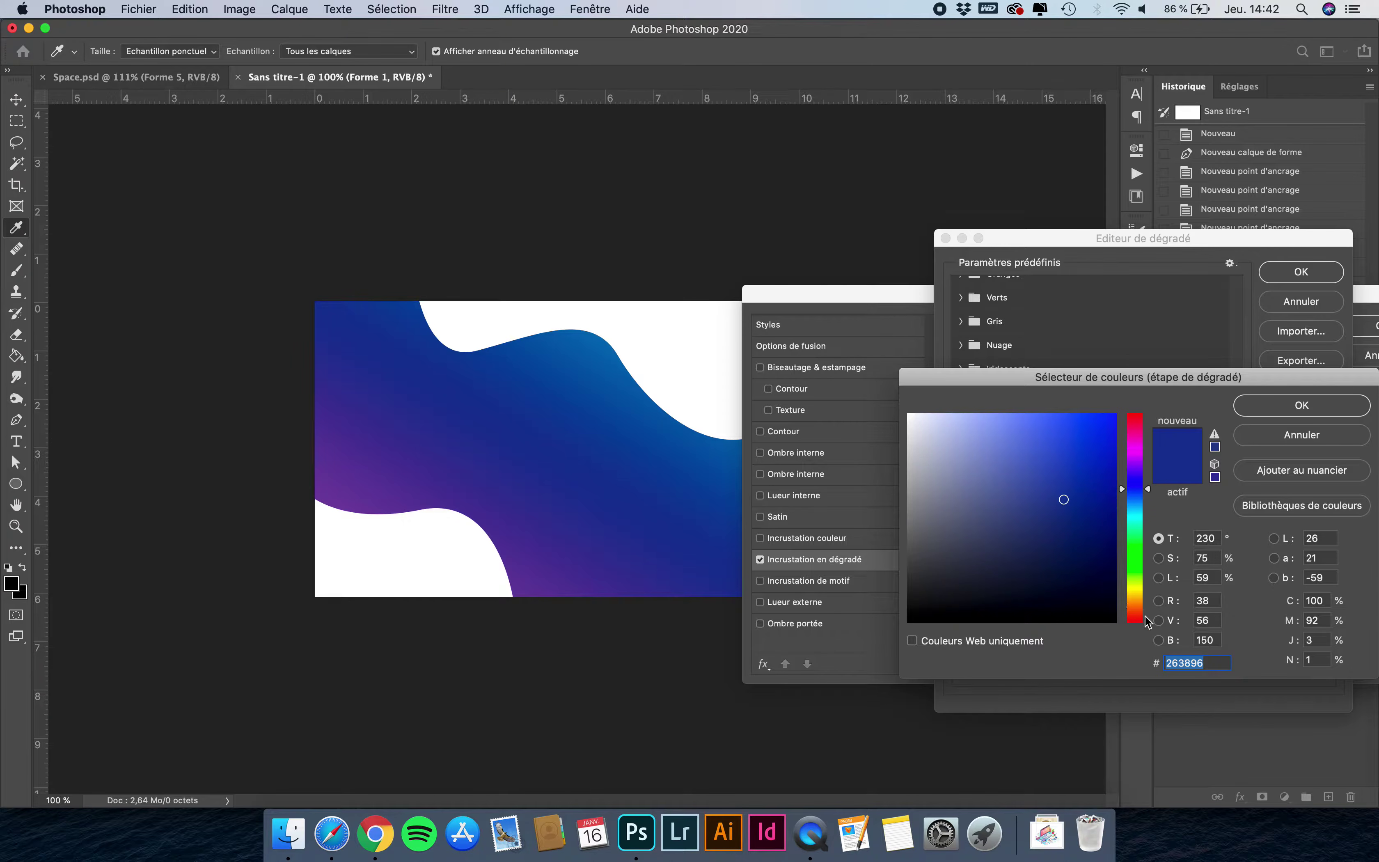
pyautogui.moveTo(1219, 661); pyautogui.dragTo(1114, 664)
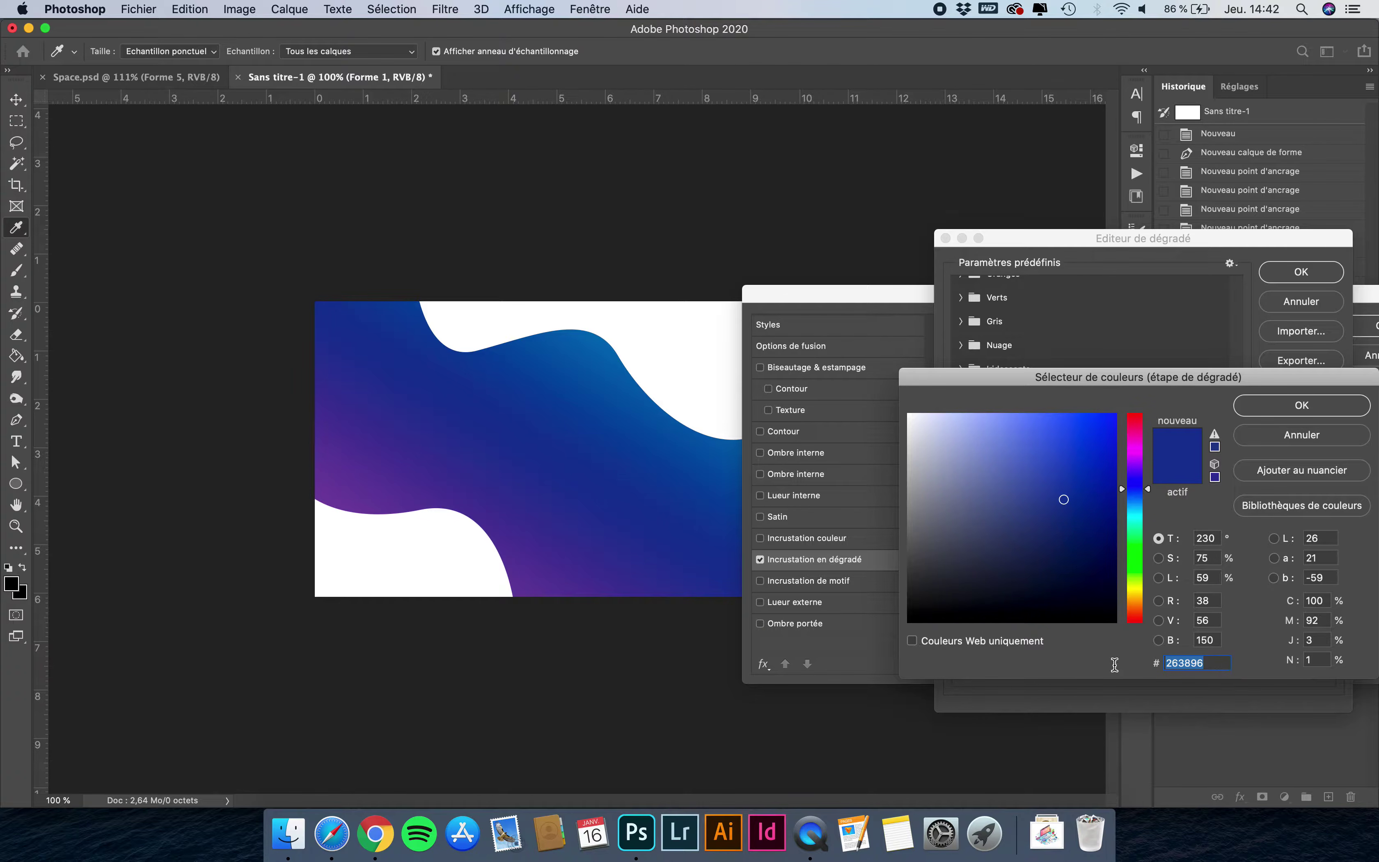
pyautogui.click(1326, 409)
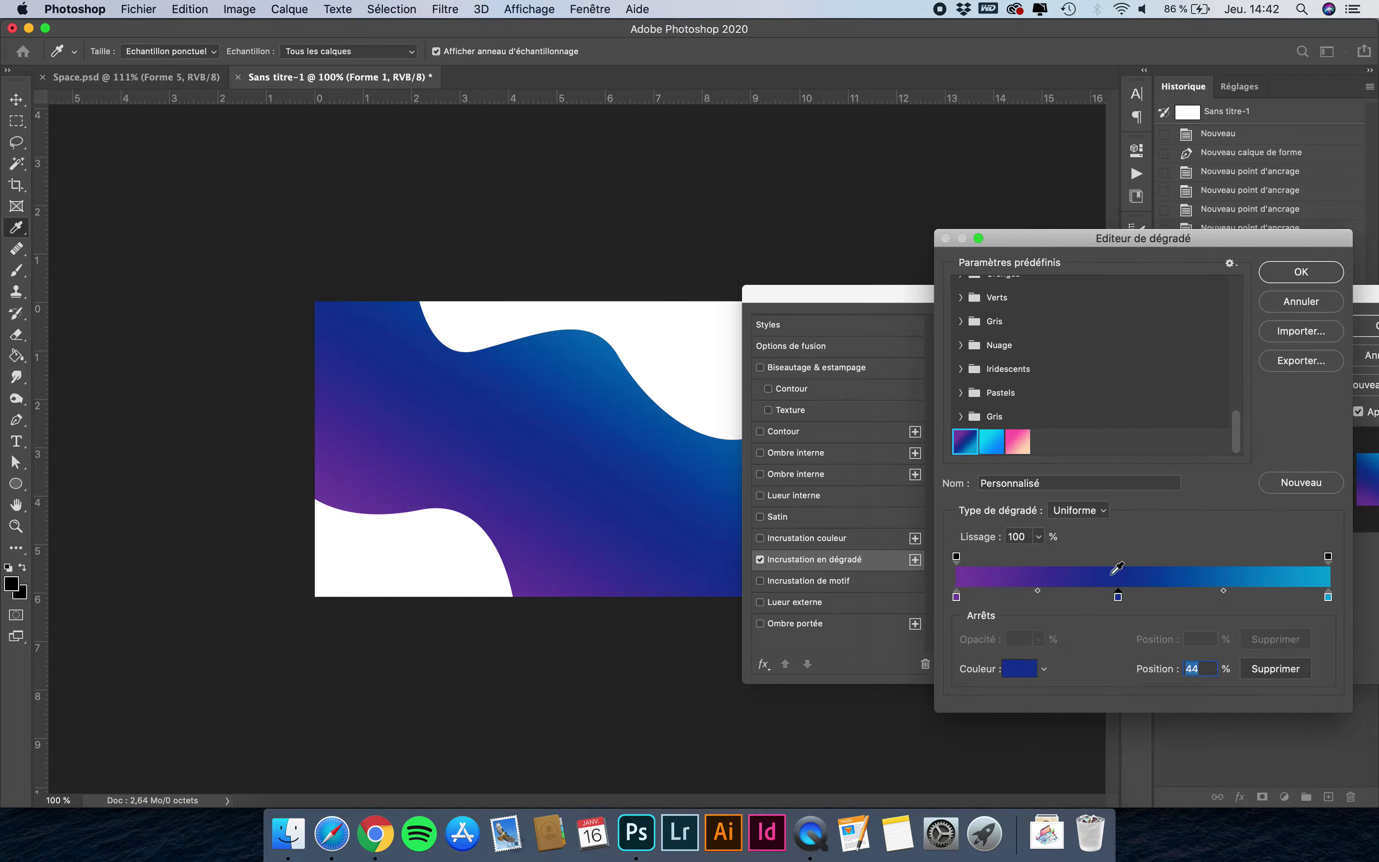
# Add an extra dark blue colour stop between the purple and blue stops and delete it again.
pyautogui.click(1082, 599)
pyautogui.doubleClick(1081, 598)
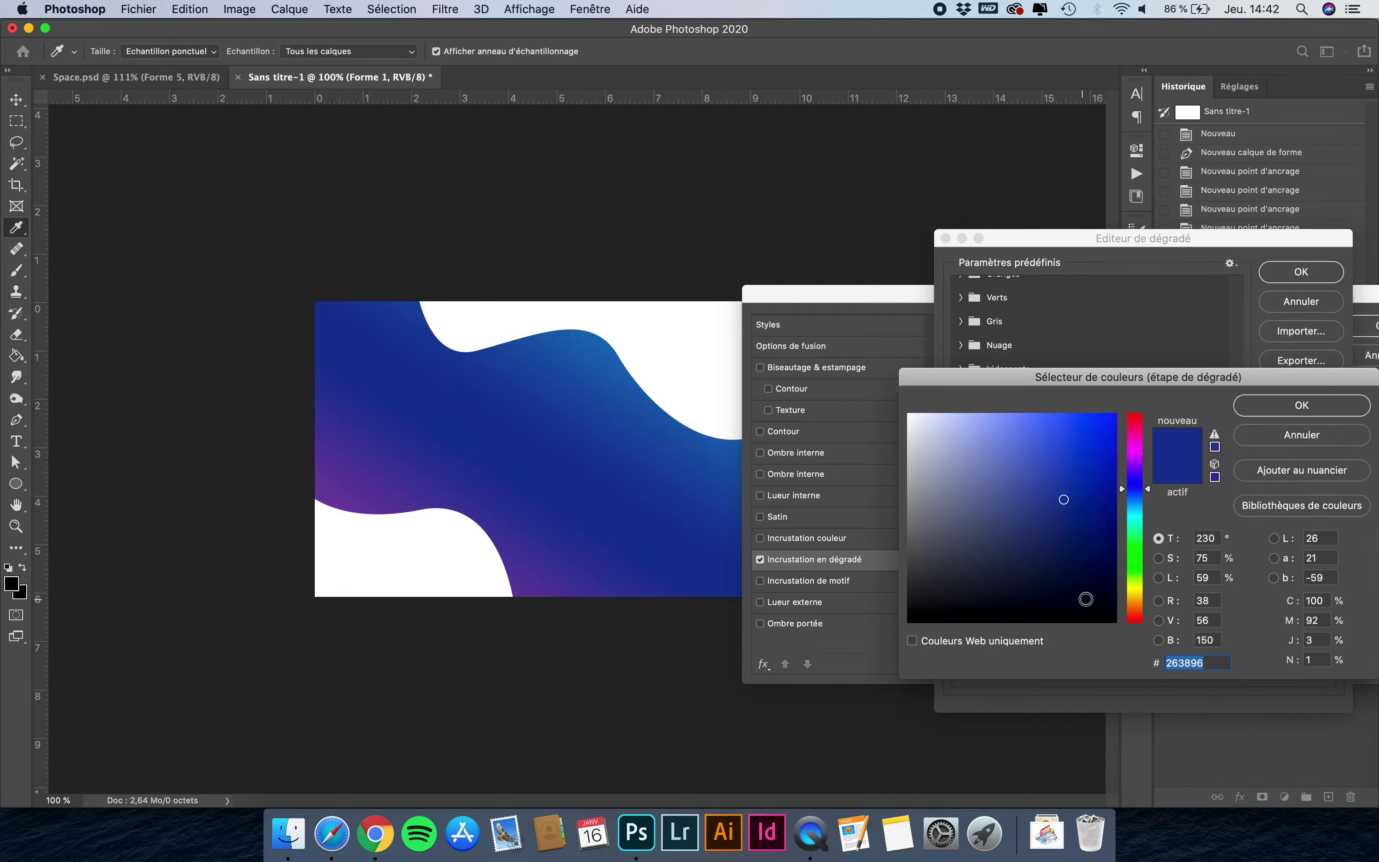
pyautogui.click(1302, 435)
pyautogui.moveTo(1081, 598)
pyautogui.mouseDown()
pyautogui.moveTo(1065, 604)
pyautogui.moveTo(1085, 605)
pyautogui.mouseUp()
pyautogui.click(1264, 670)
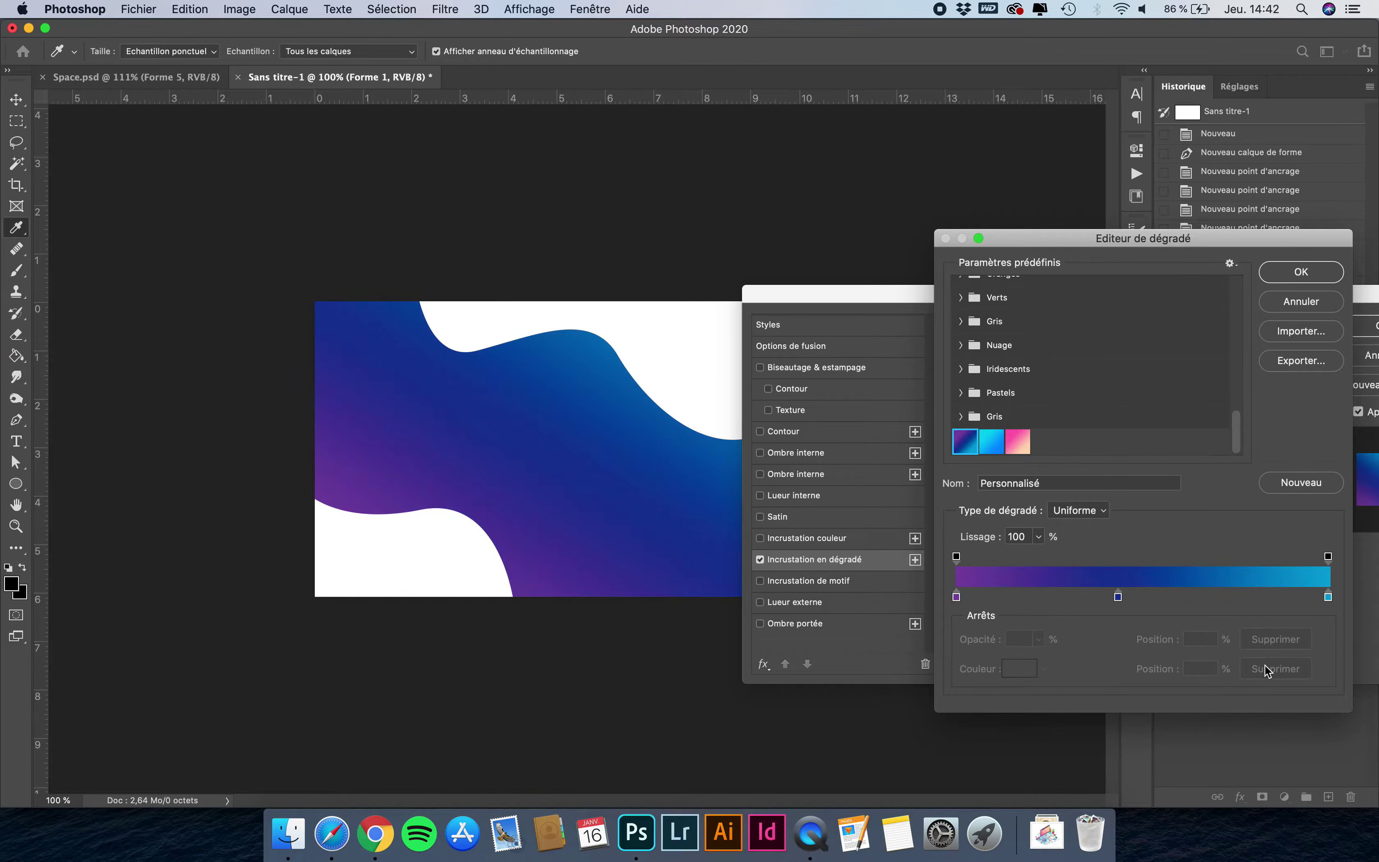
# Inspect the hex colour of the gradient's cyan end stop and accept the gradient for the overlay.
pyautogui.doubleClick(1328, 597)
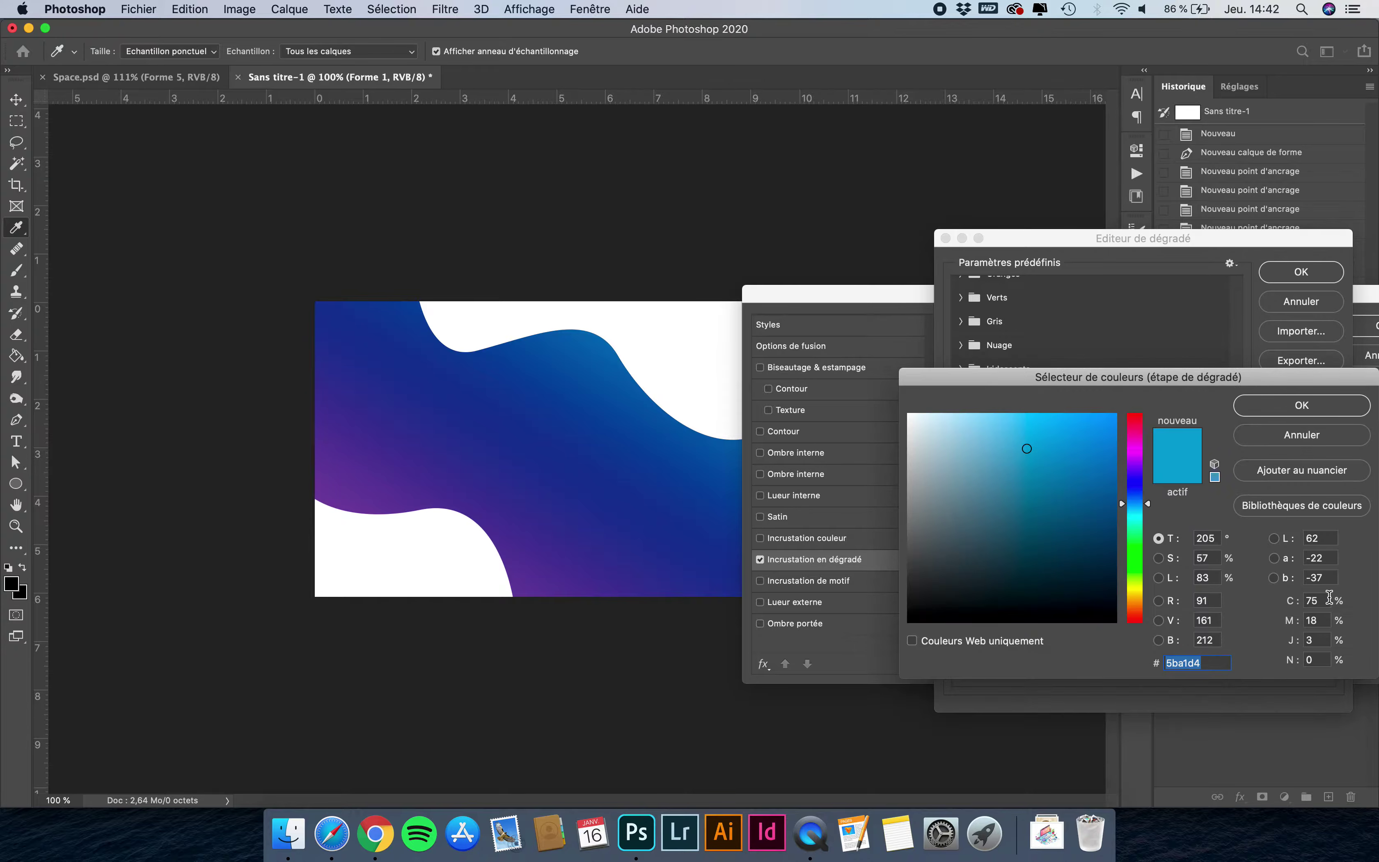
pyautogui.click(1213, 661)
pyautogui.click(1296, 409)
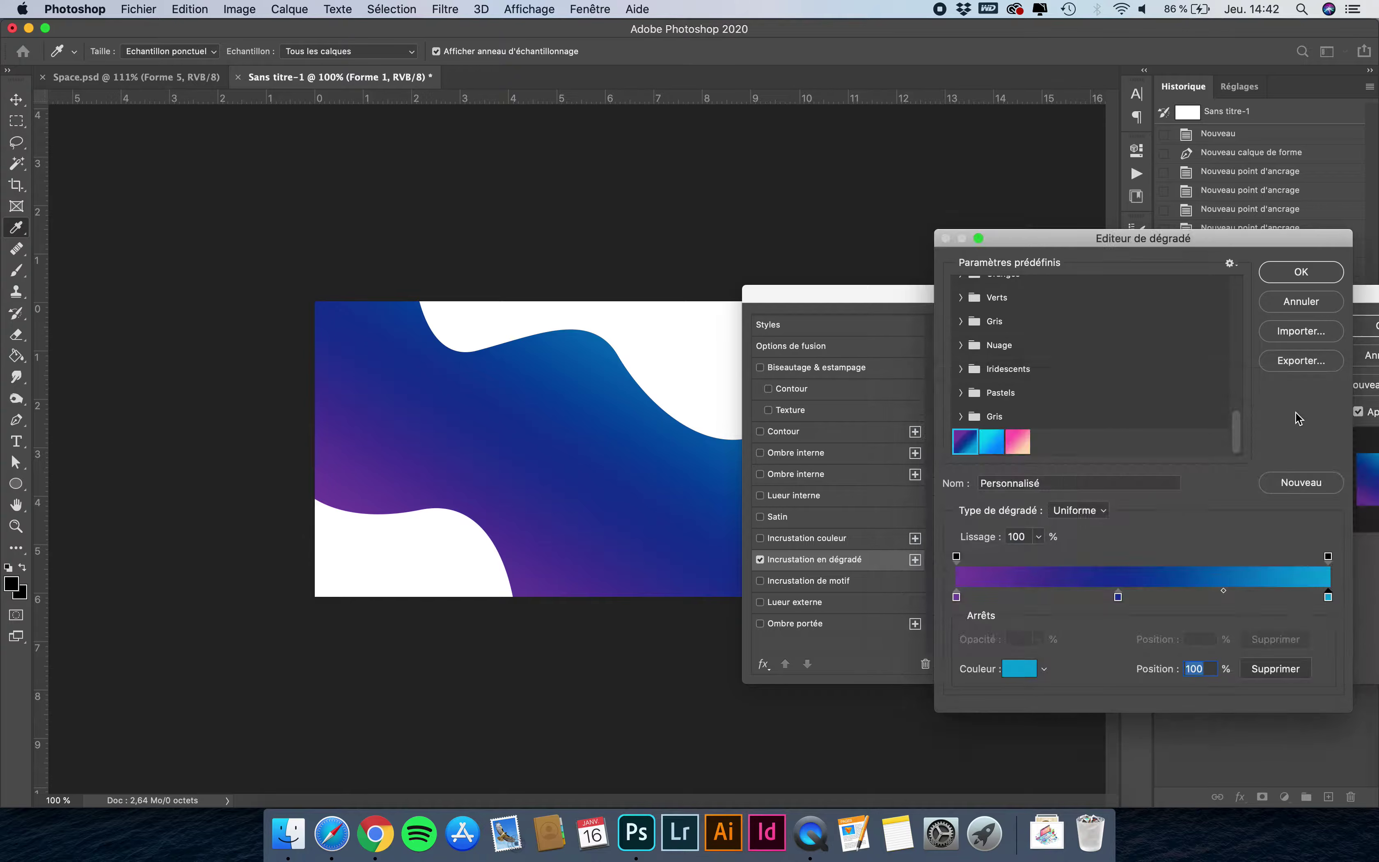
pyautogui.click(1300, 270)
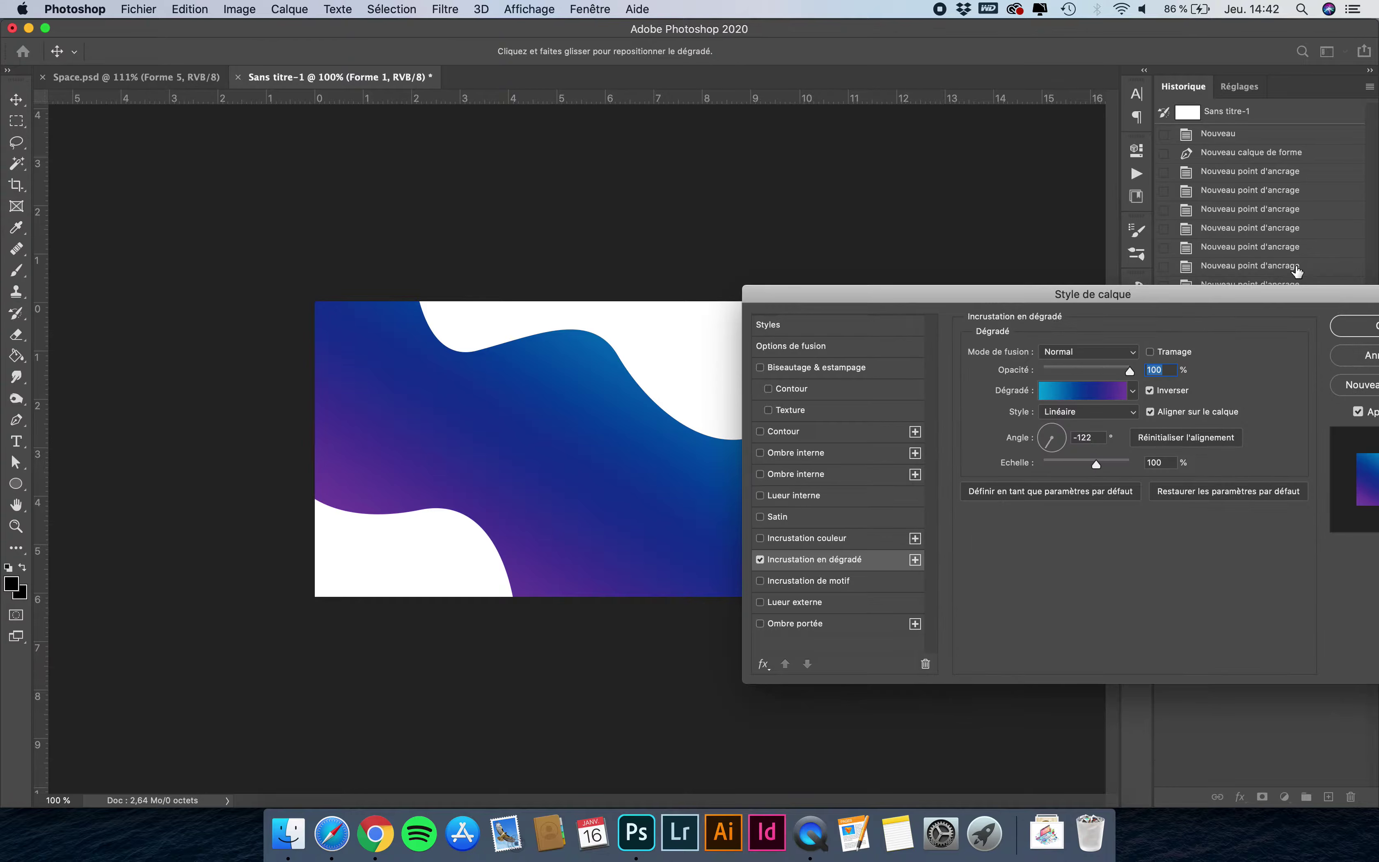
# Turn off Inverser for the linear gradient overlay and set its angle to 164°.
pyautogui.click(1086, 411)
pyautogui.click(1085, 408)
pyautogui.moveTo(1054, 440); pyautogui.dragTo(1057, 443)
pyautogui.write('2')
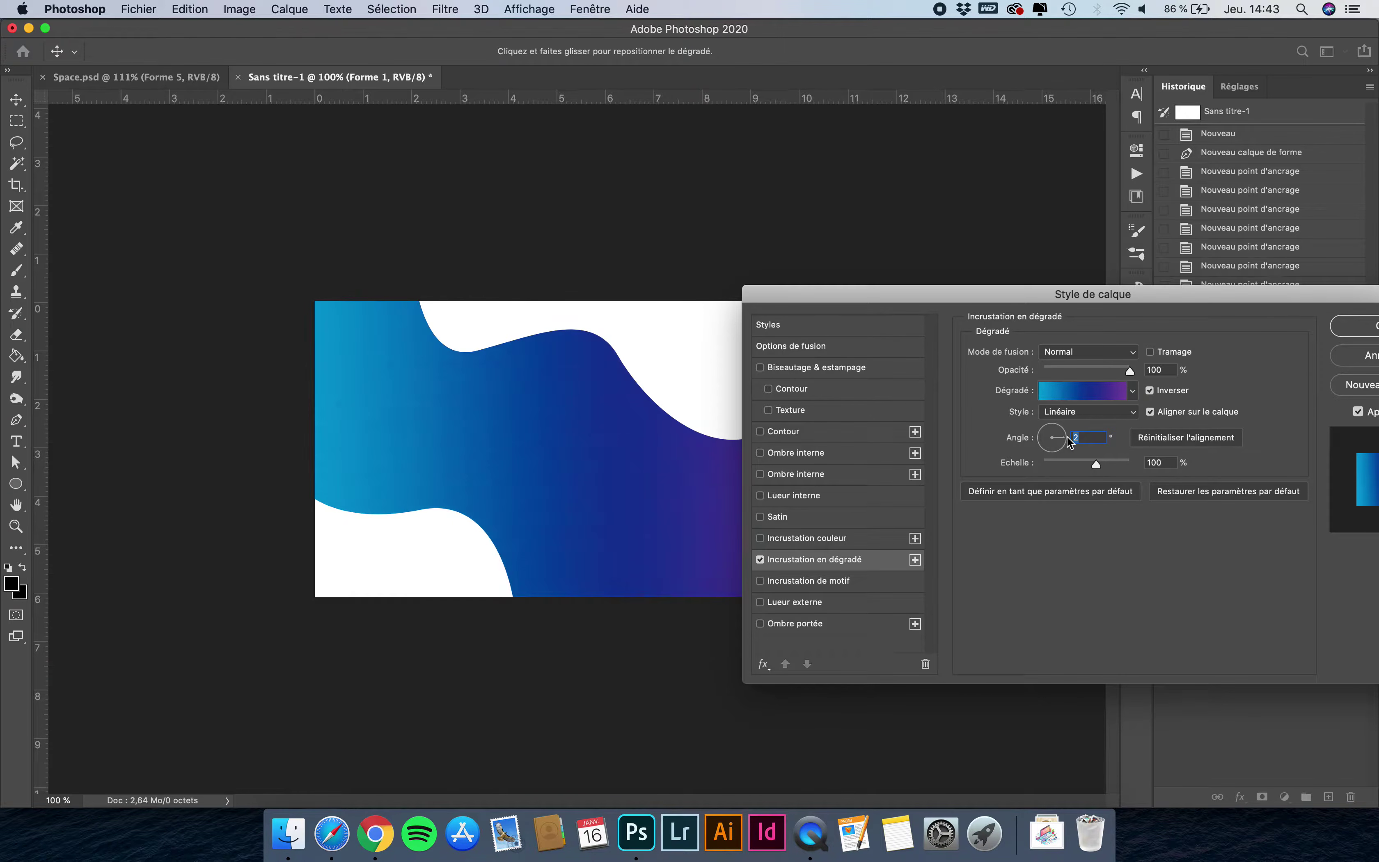
pyautogui.click(1147, 389)
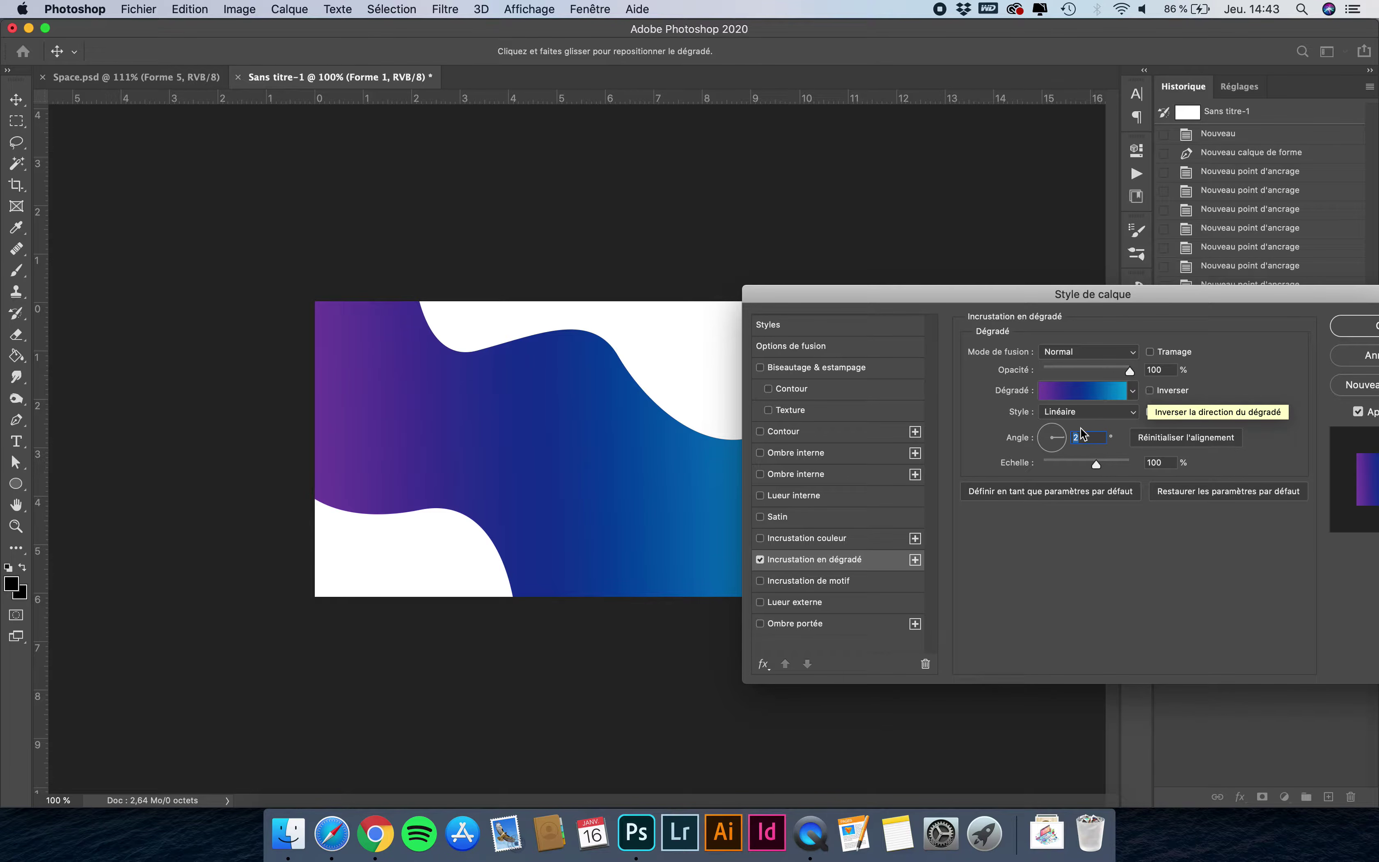
pyautogui.click(1044, 438)
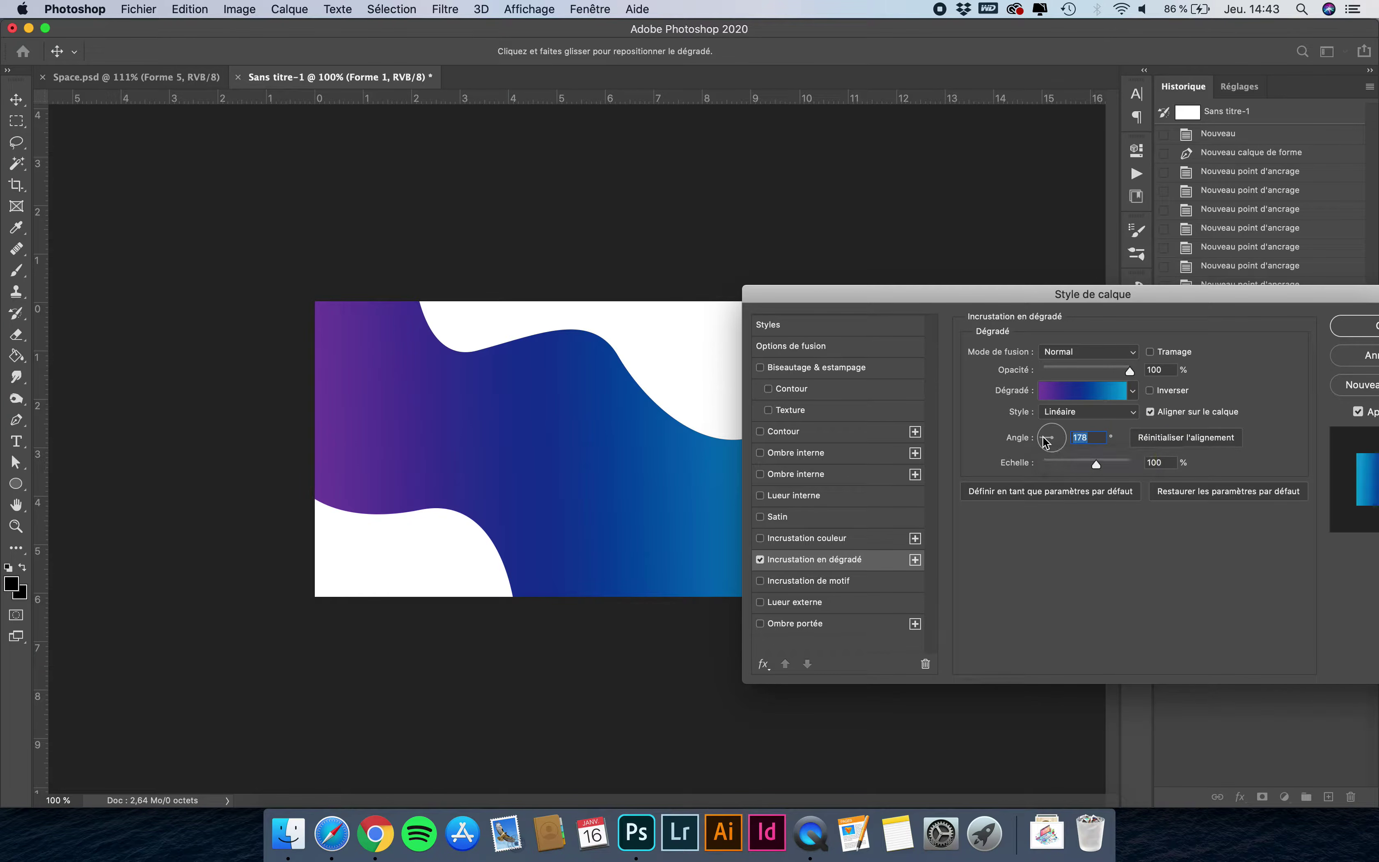
pyautogui.moveTo(964, 296); pyautogui.dragTo(892, 254)
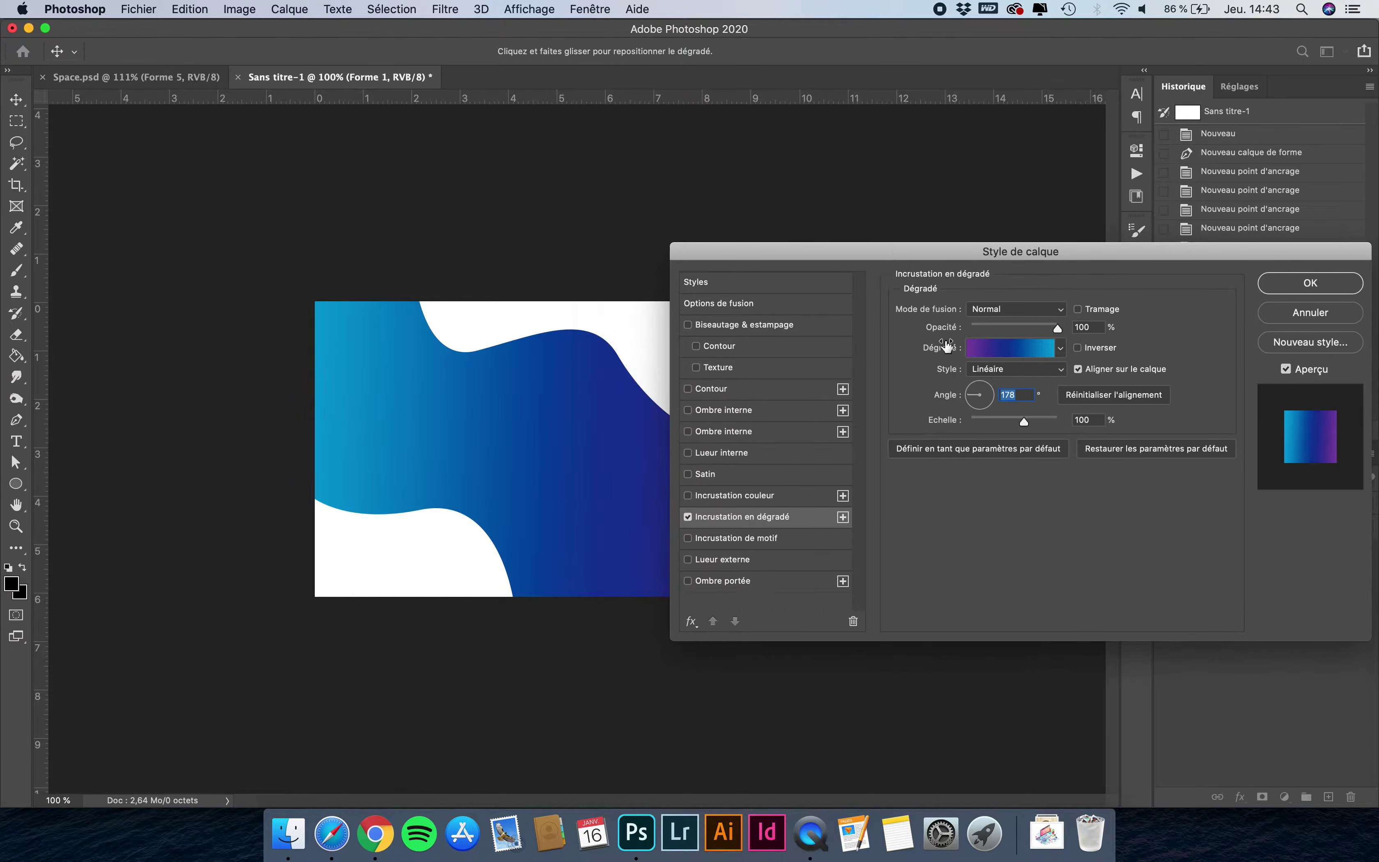
pyautogui.click(970, 395)
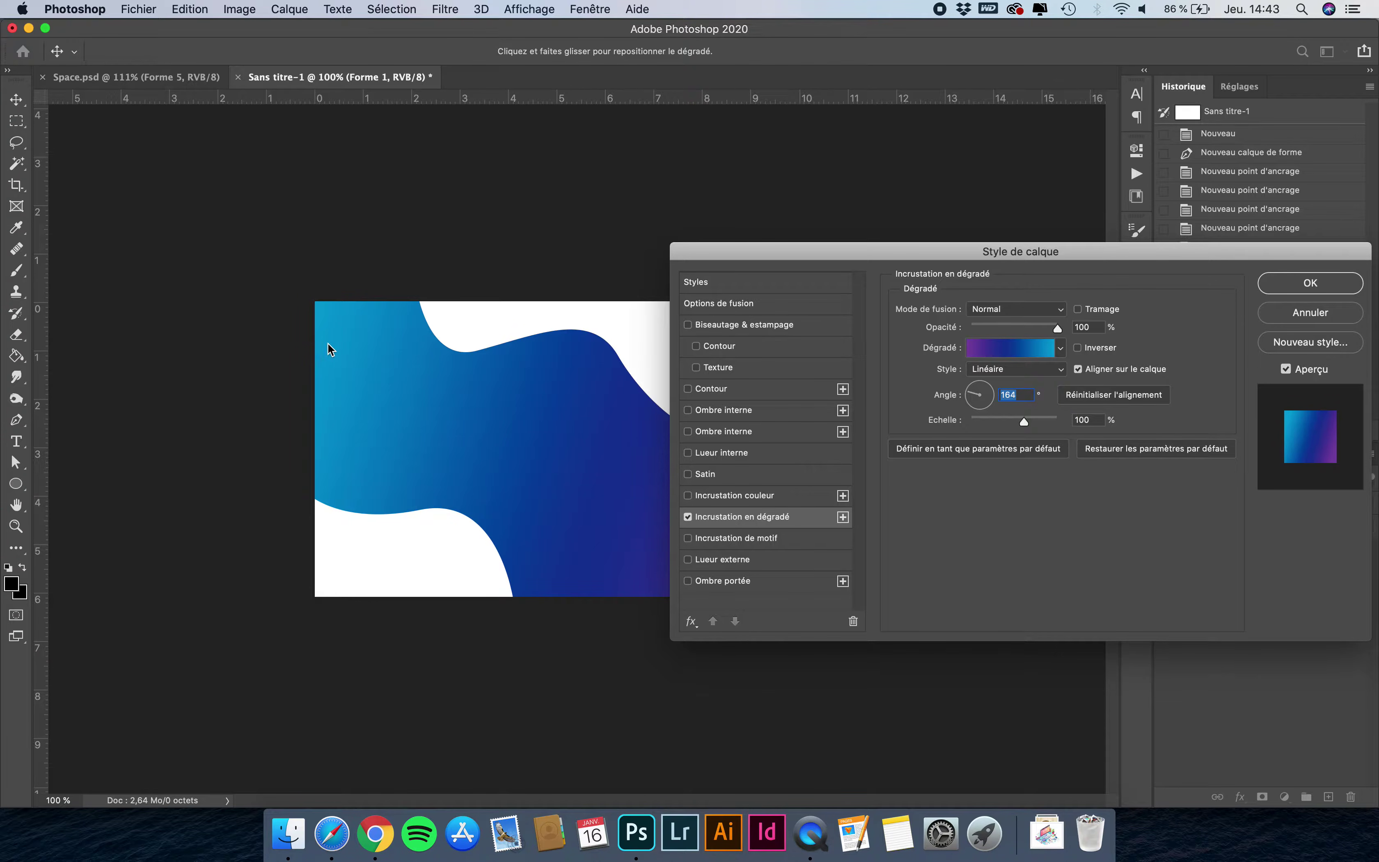
# Apply the gradient overlay to the wavy shape and nudge one anchor point on its upper curve and one on its lower curve.
pyautogui.moveTo(801, 258); pyautogui.dragTo(785, 290)
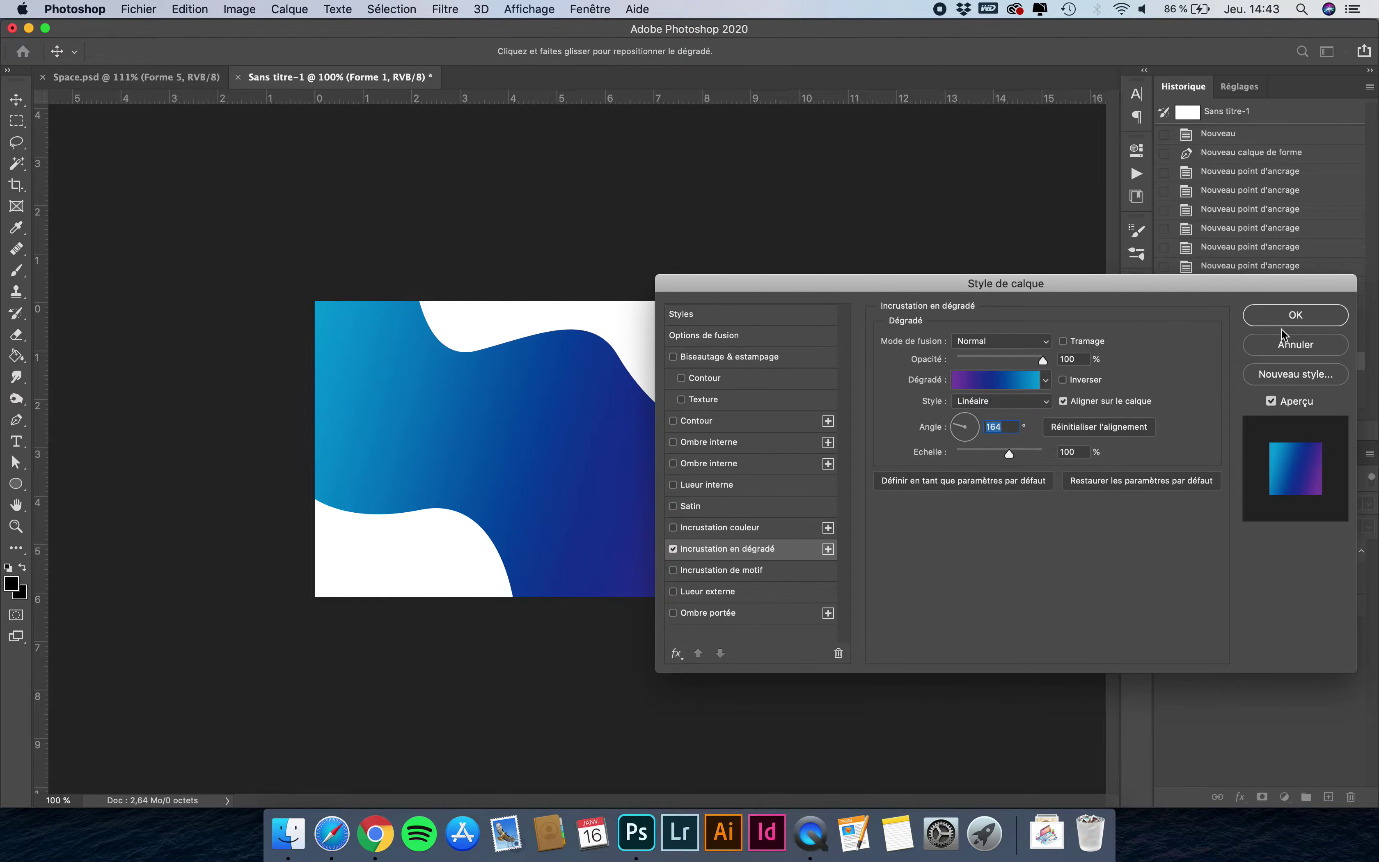
pyautogui.click(1293, 317)
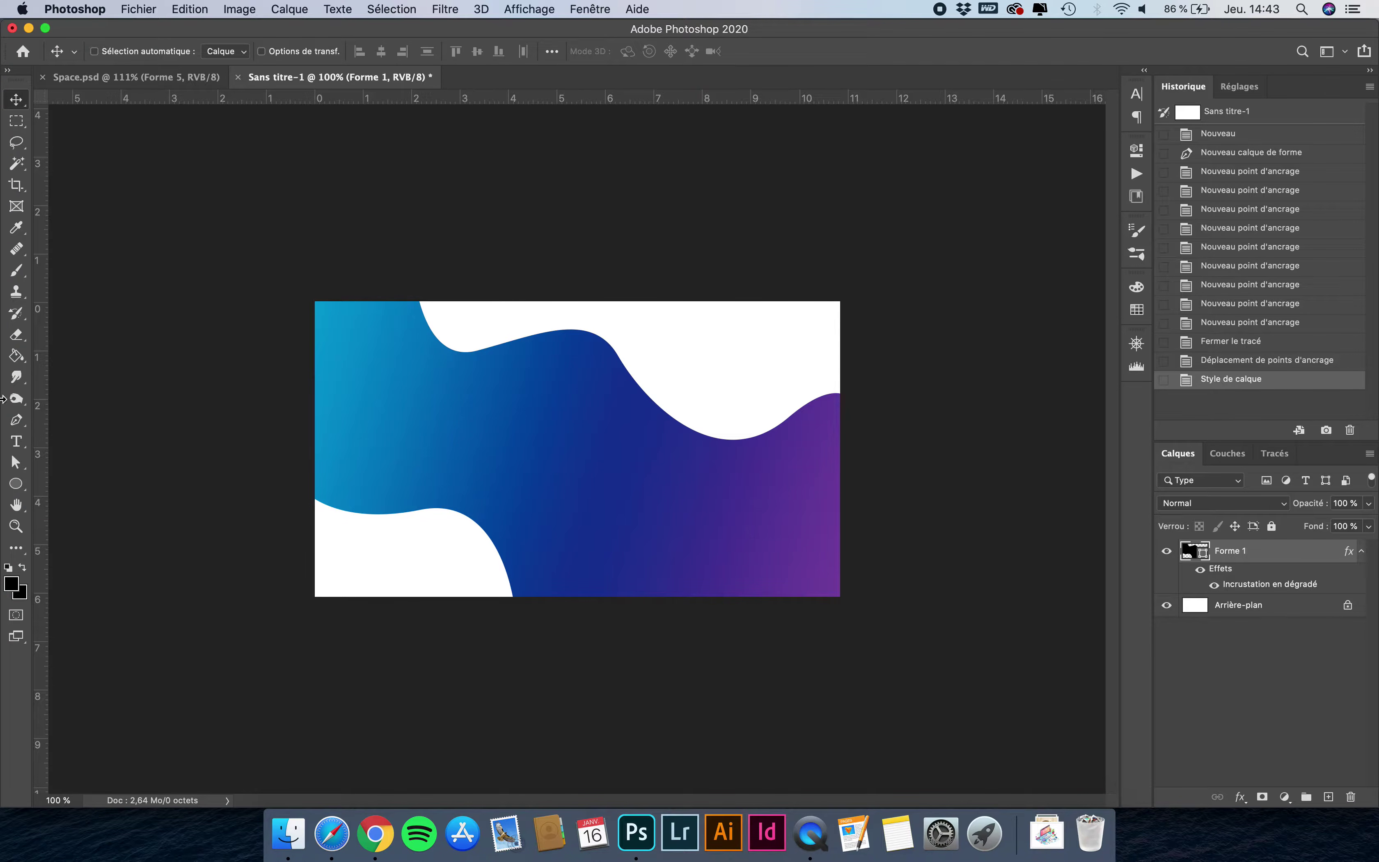
pyautogui.click(15, 461)
pyautogui.click(569, 433)
pyautogui.click(627, 354)
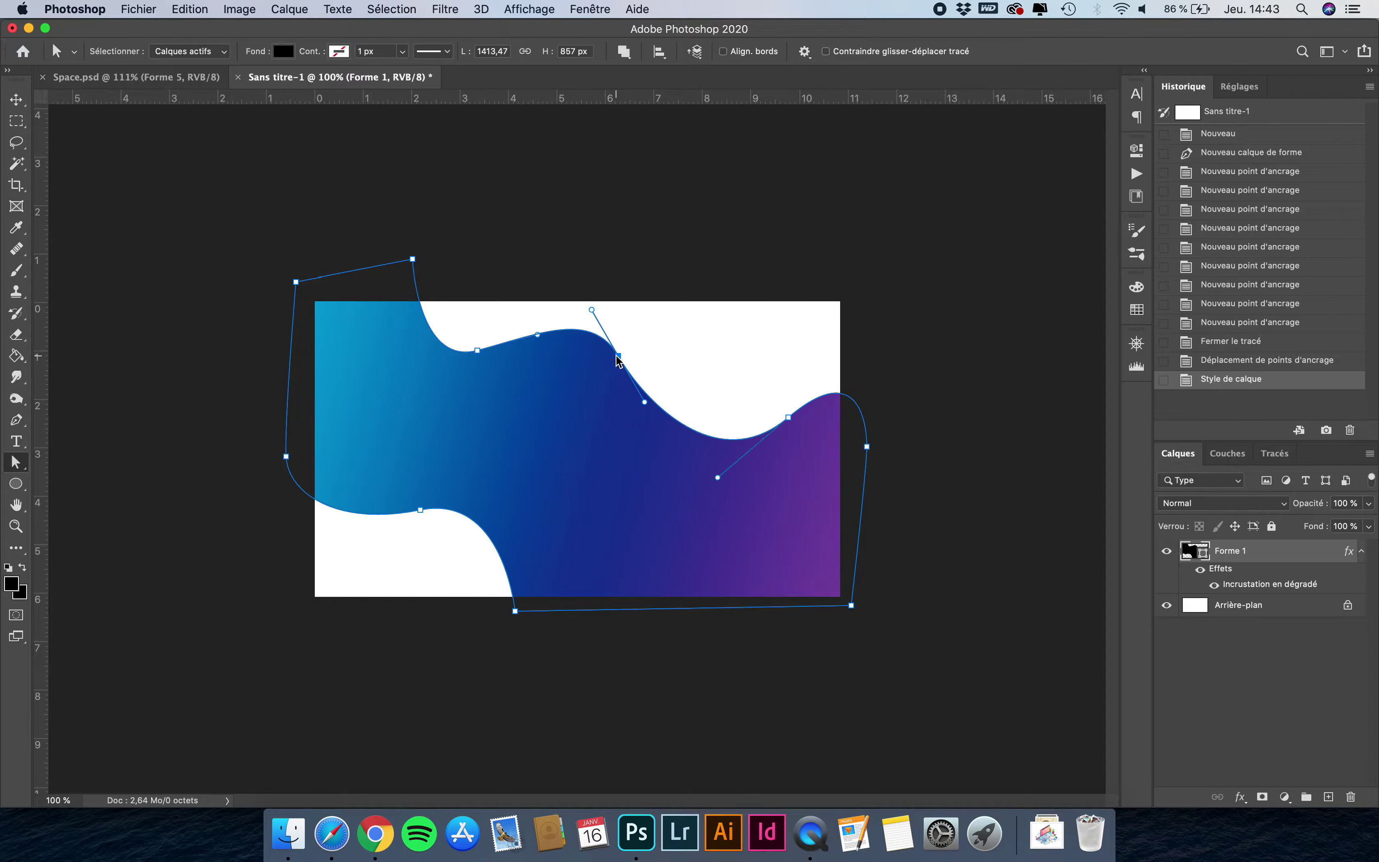
pyautogui.moveTo(626, 356); pyautogui.dragTo(626, 359)
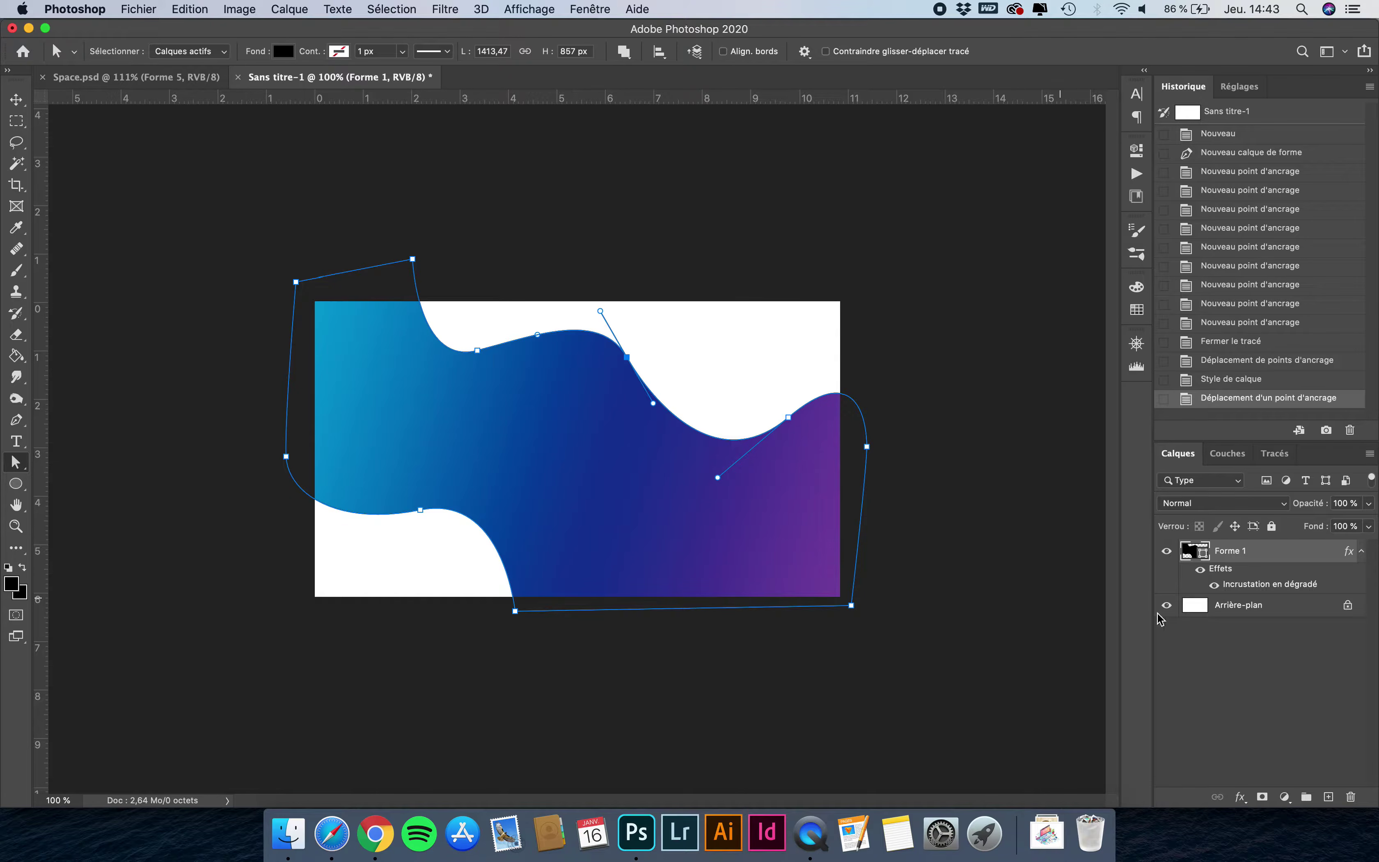
pyautogui.moveTo(425, 511); pyautogui.dragTo(421, 516)
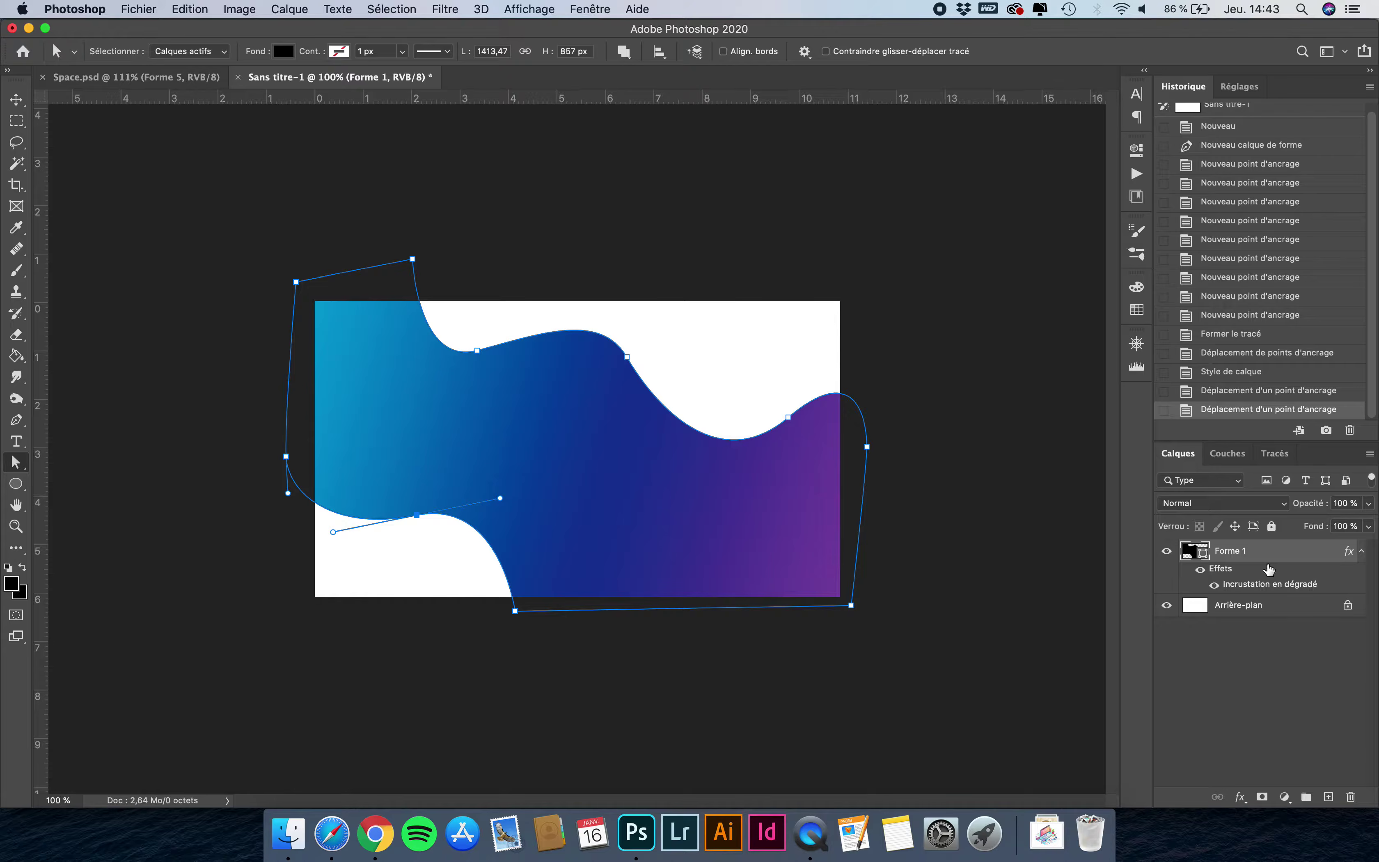
# Add a new layer above the wavy shape and name it Étoiles.
pyautogui.click(1329, 797)
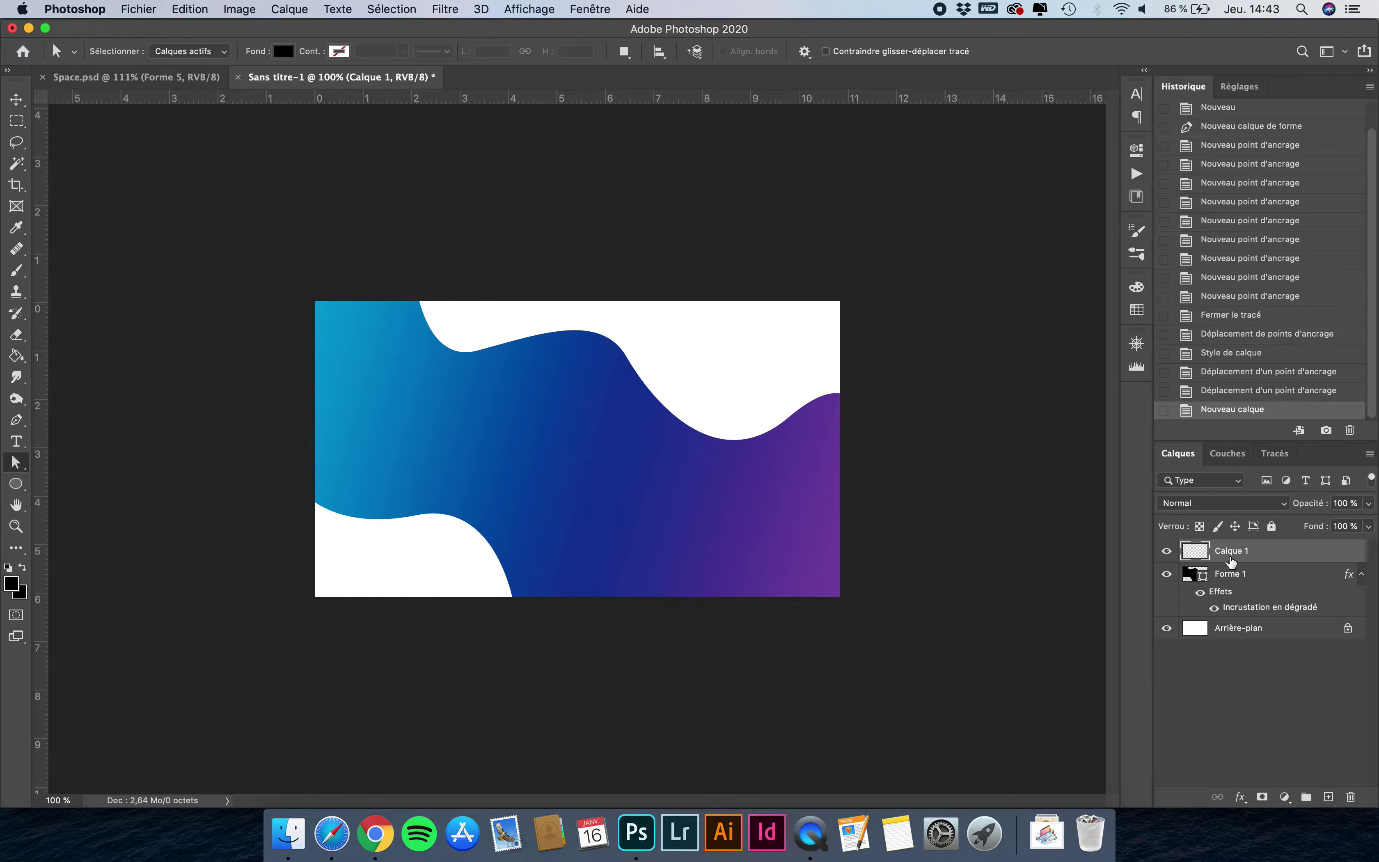
pyautogui.doubleClick(1231, 551)
pyautogui.write('Étoiles')
pyautogui.press('Return')
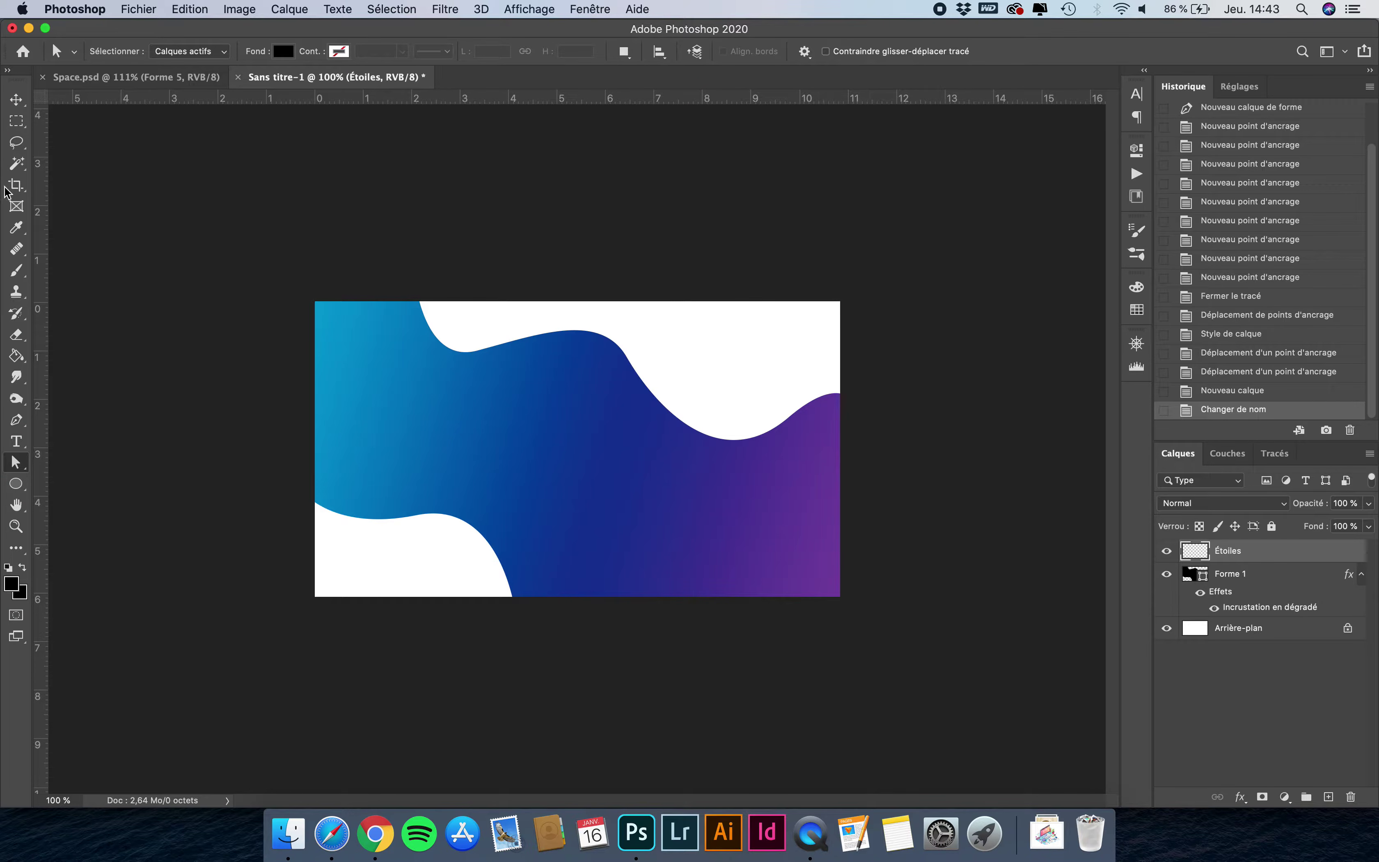
# Set up the Brush tool with the hard round Arrondi net tip at 5 px and white as the foreground colour.
pyautogui.click(16, 270)
pyautogui.click(109, 54)
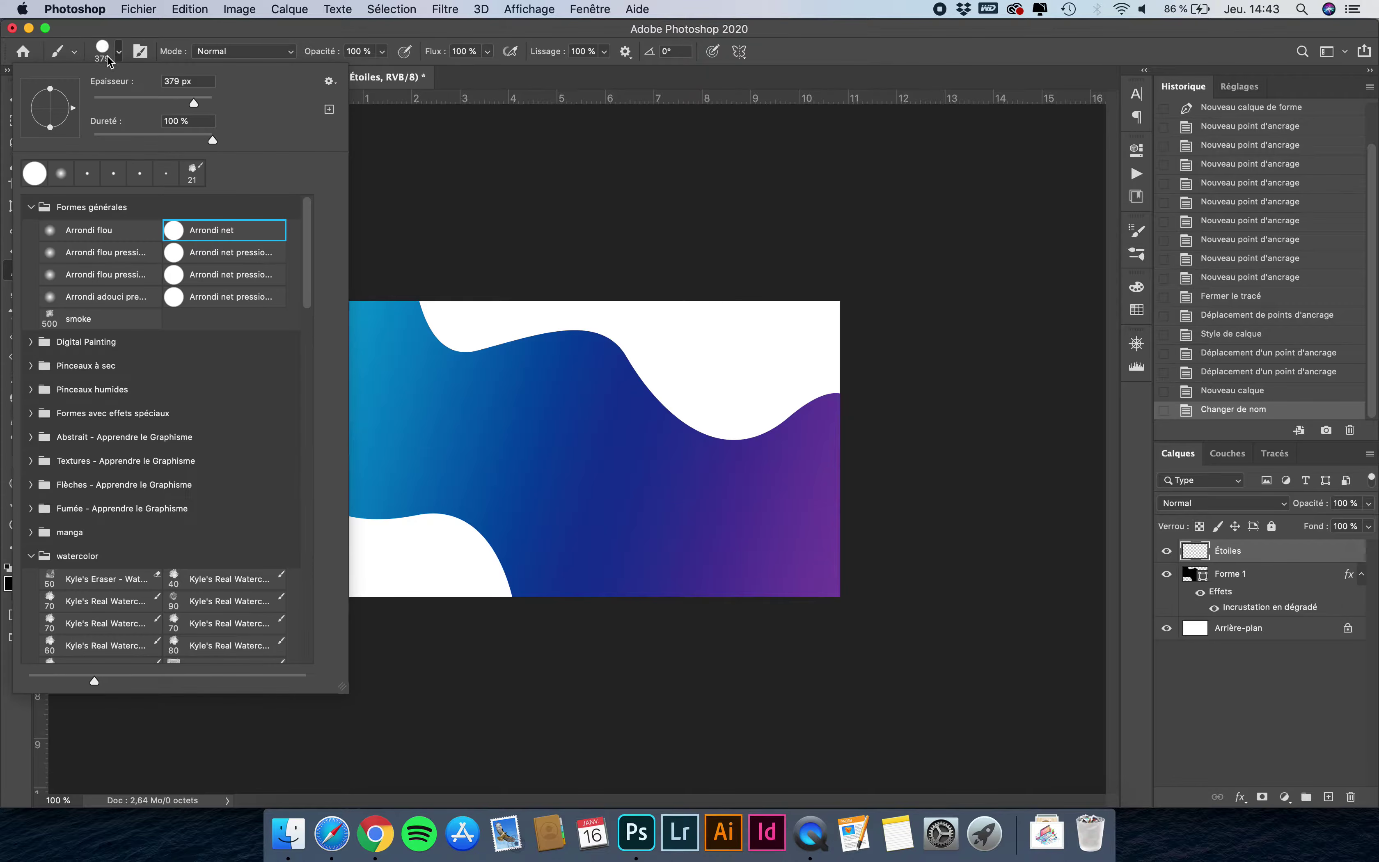
pyautogui.click(109, 55)
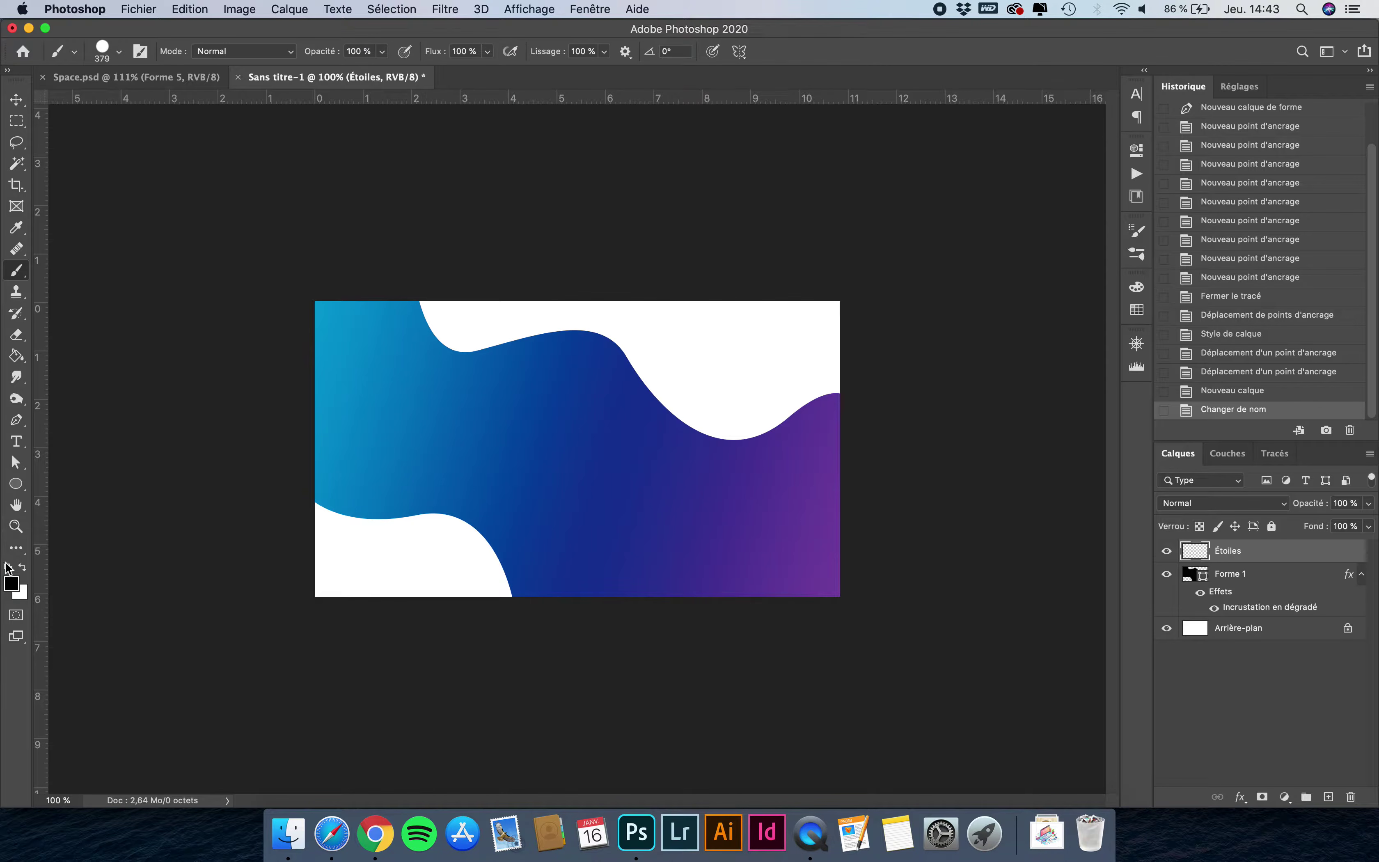
pyautogui.click(112, 54)
pyautogui.moveTo(114, 99); pyautogui.dragTo(94, 98)
pyautogui.moveTo(95, 102); pyautogui.dragTo(97, 103)
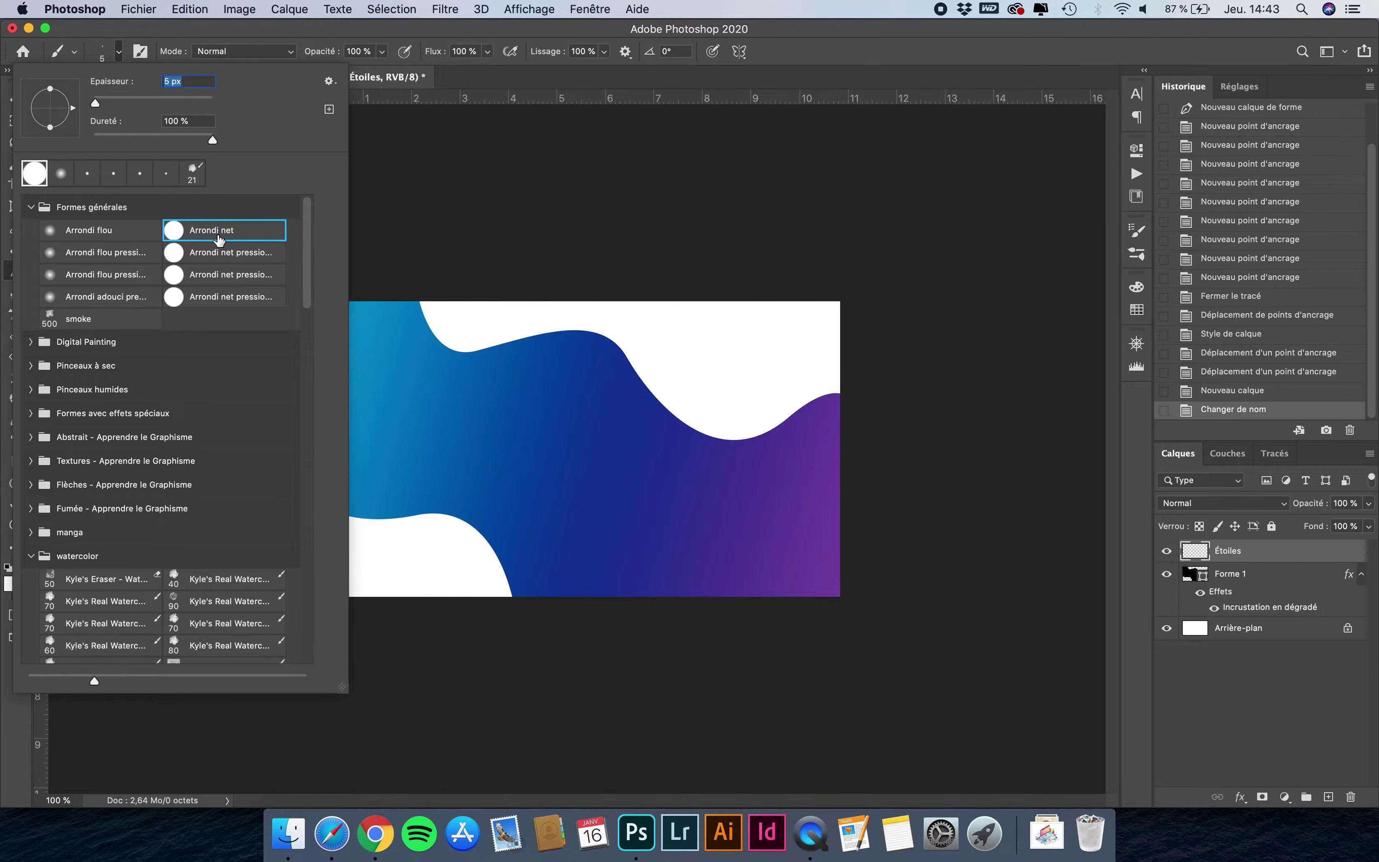
pyautogui.click(285, 45)
# Dab a handful of single white star dots over the cyan and blue parts of the wavy shape.
pyautogui.click(400, 294)
pyautogui.click(541, 413)
pyautogui.click(579, 458)
pyautogui.scroll(5, 579, 453)
pyautogui.click(420, 422)
pyautogui.click(271, 380)
pyautogui.click(194, 420)
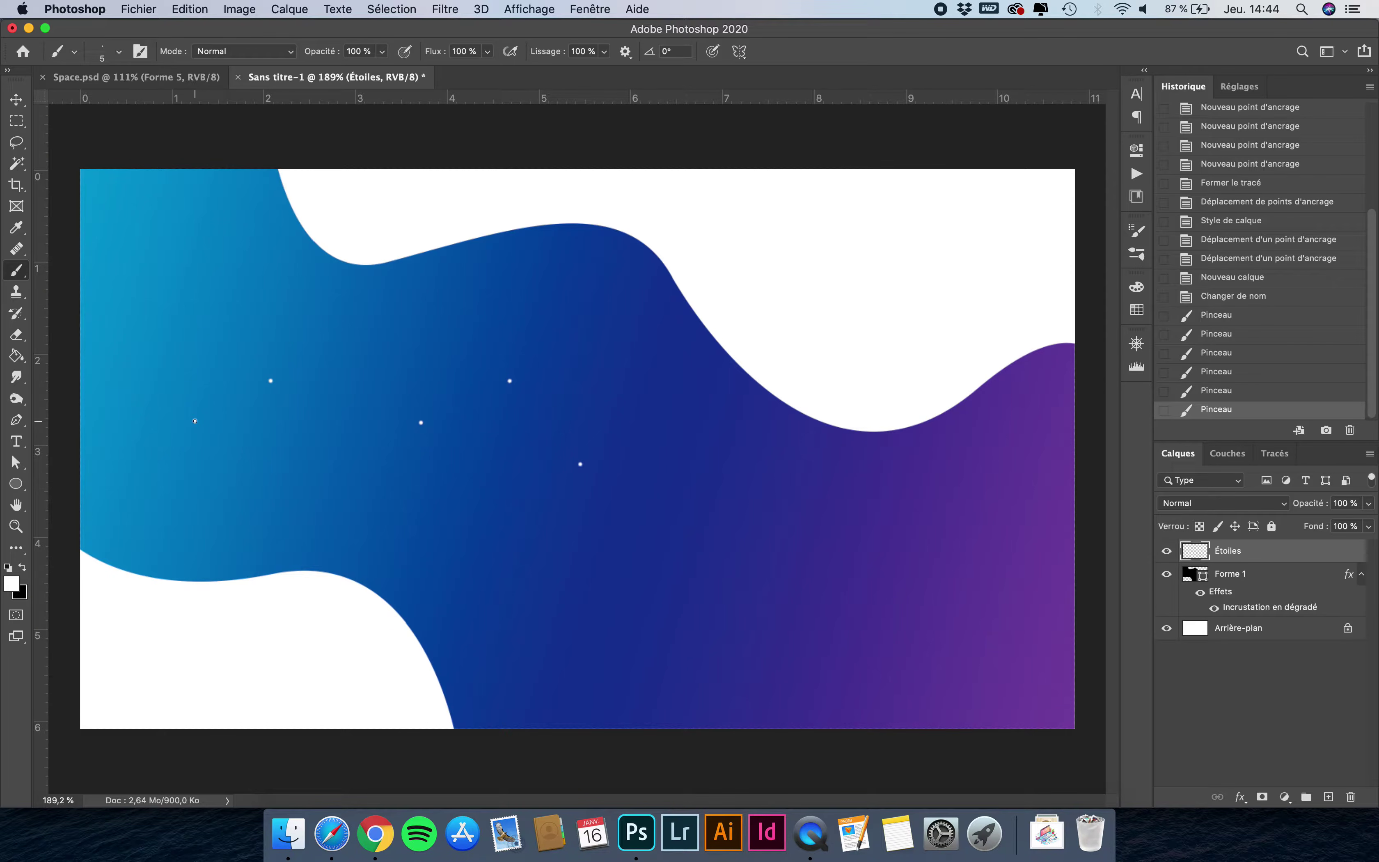
# Set the brush tip's spacing (Pas) to 1000 % in the brush settings.
pyautogui.press('super+minus')
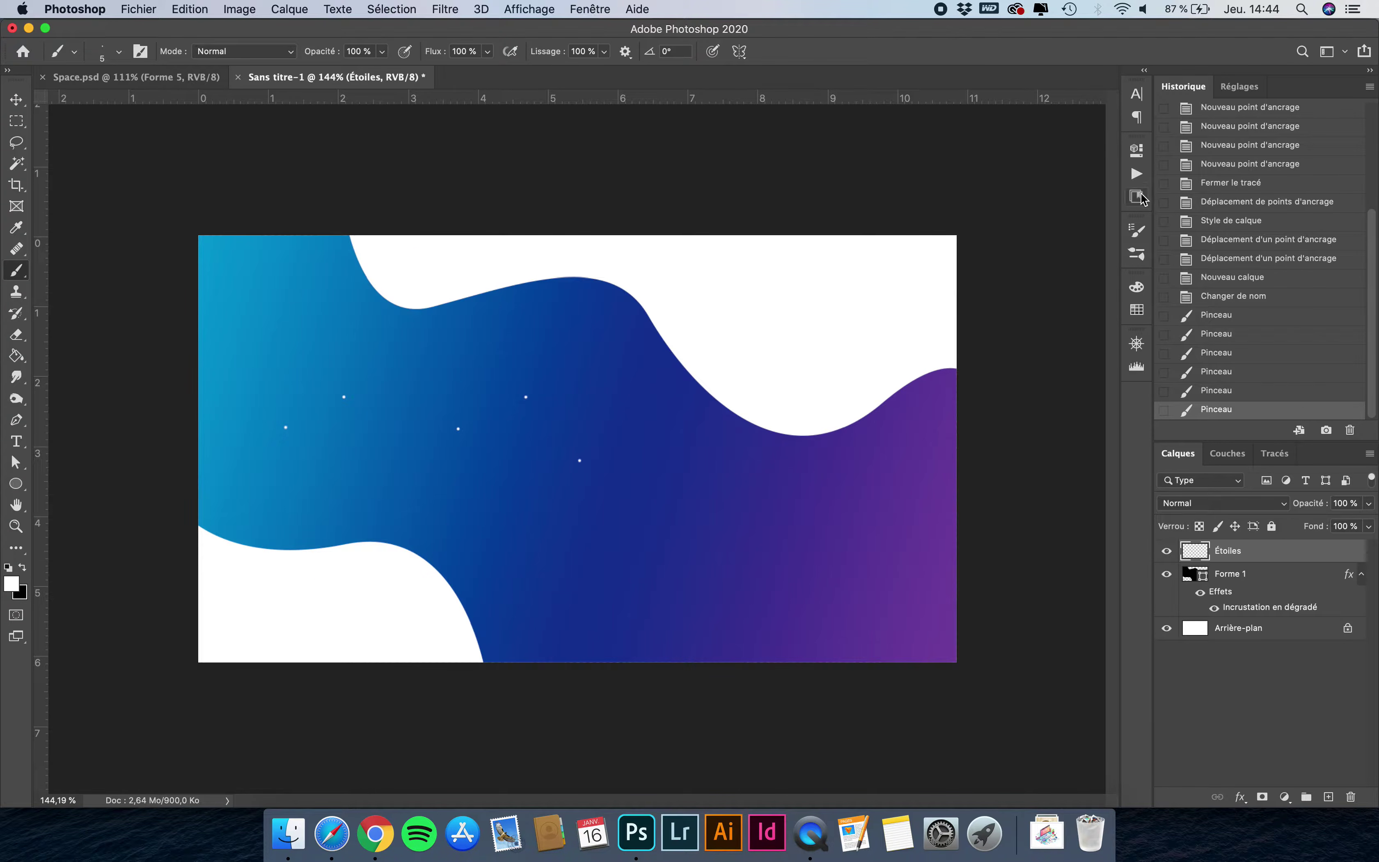
pyautogui.click(1137, 231)
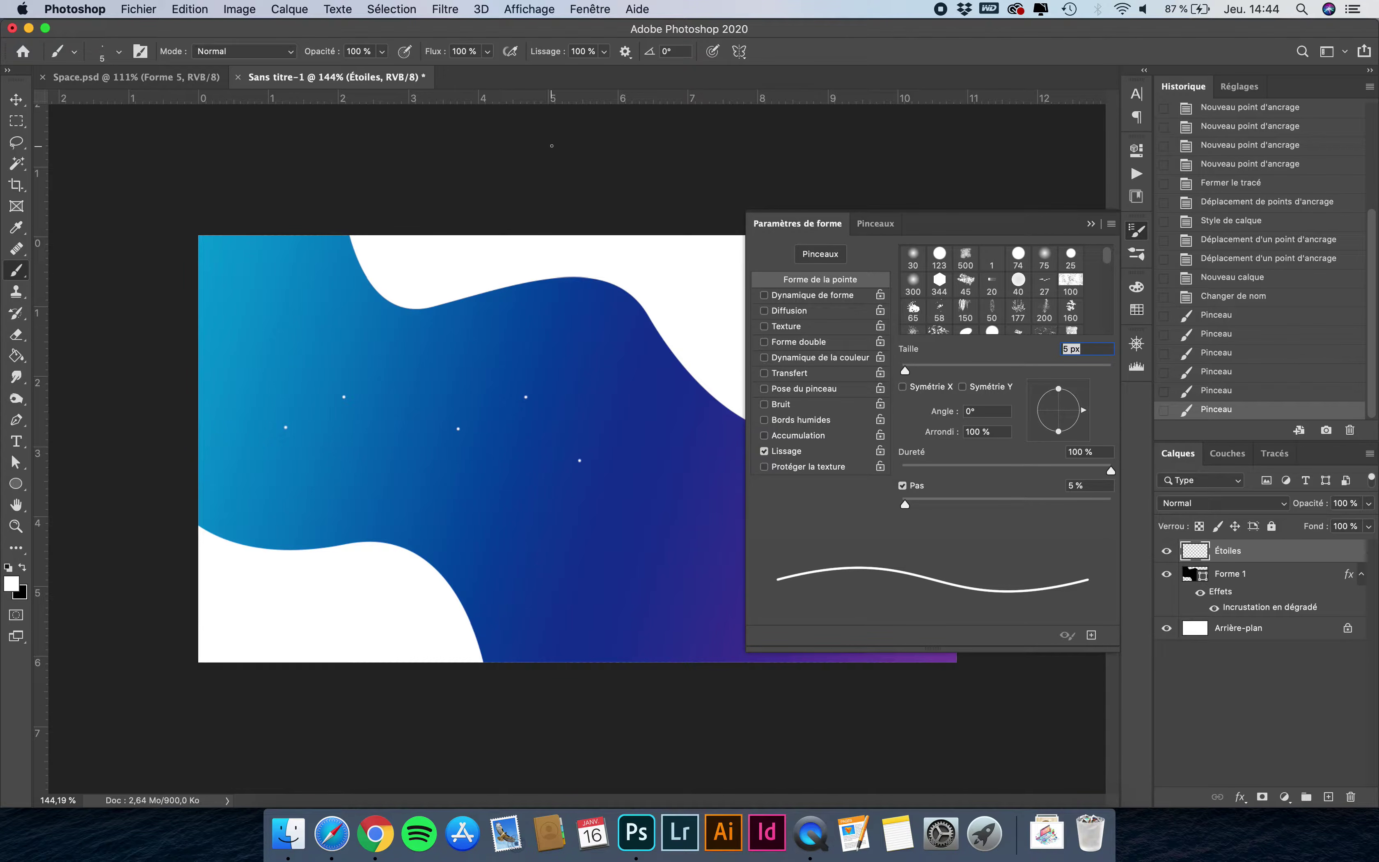
pyautogui.click(576, 7)
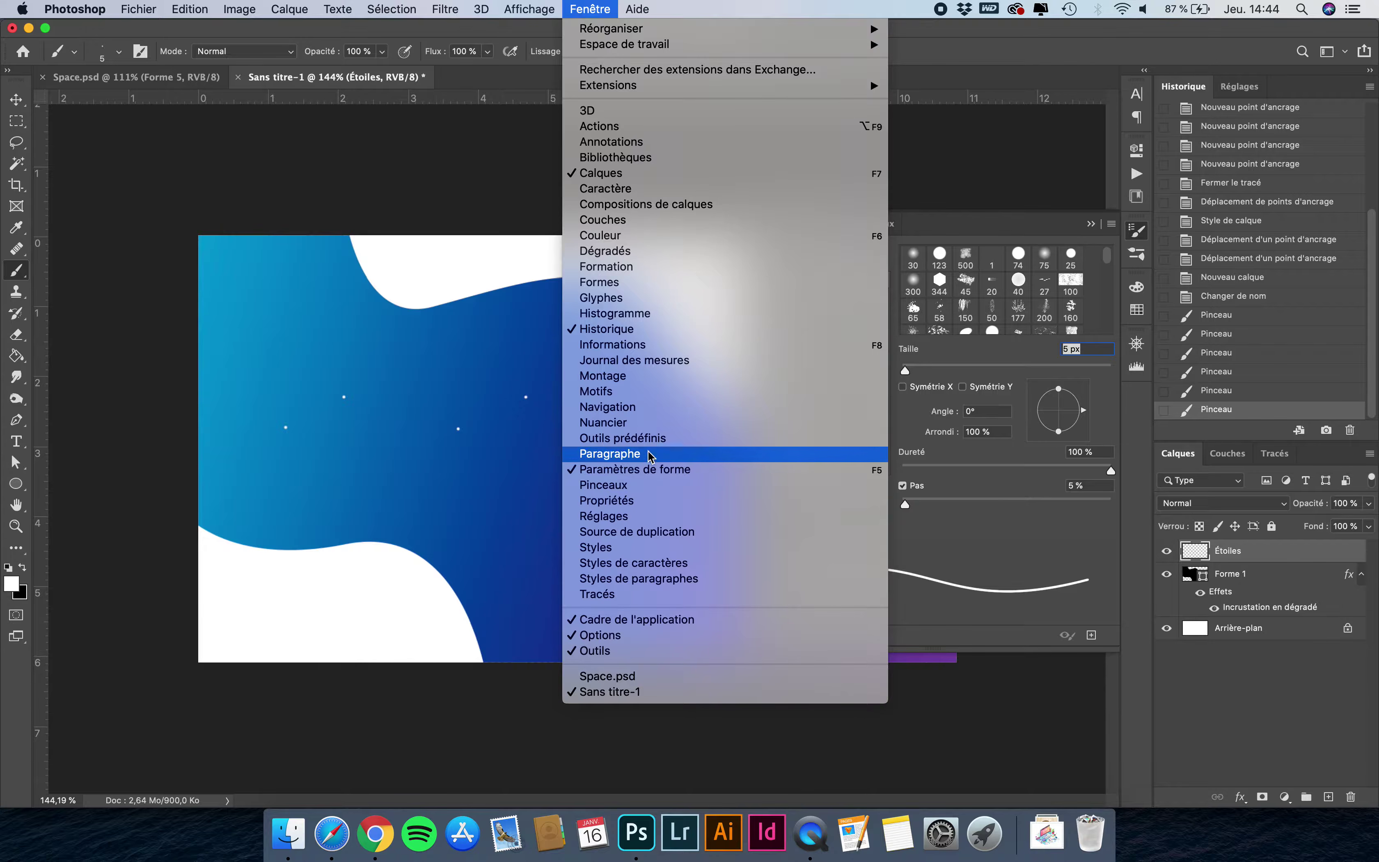
pyautogui.click(577, 7)
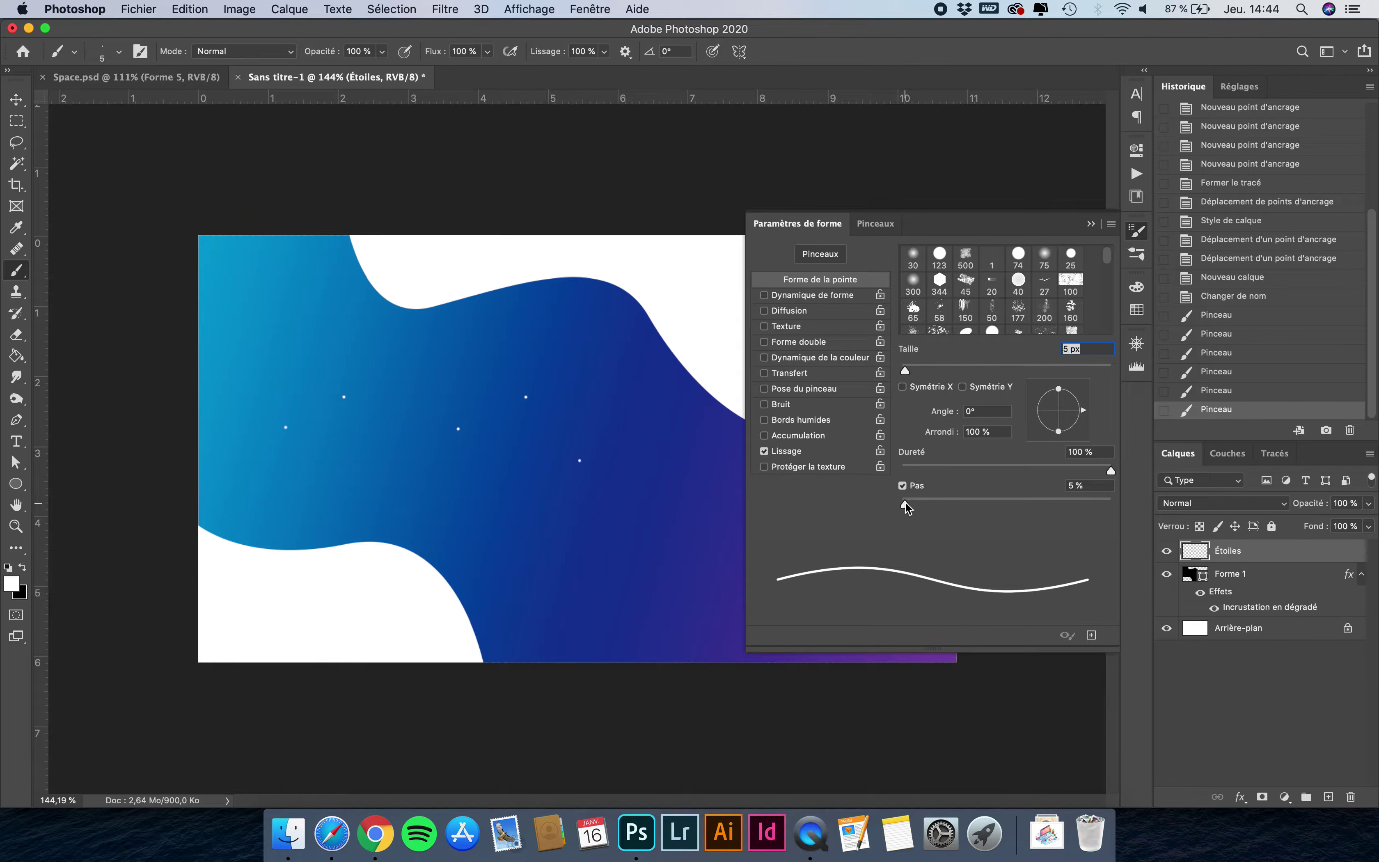
pyautogui.moveTo(905, 501); pyautogui.dragTo(1153, 487)
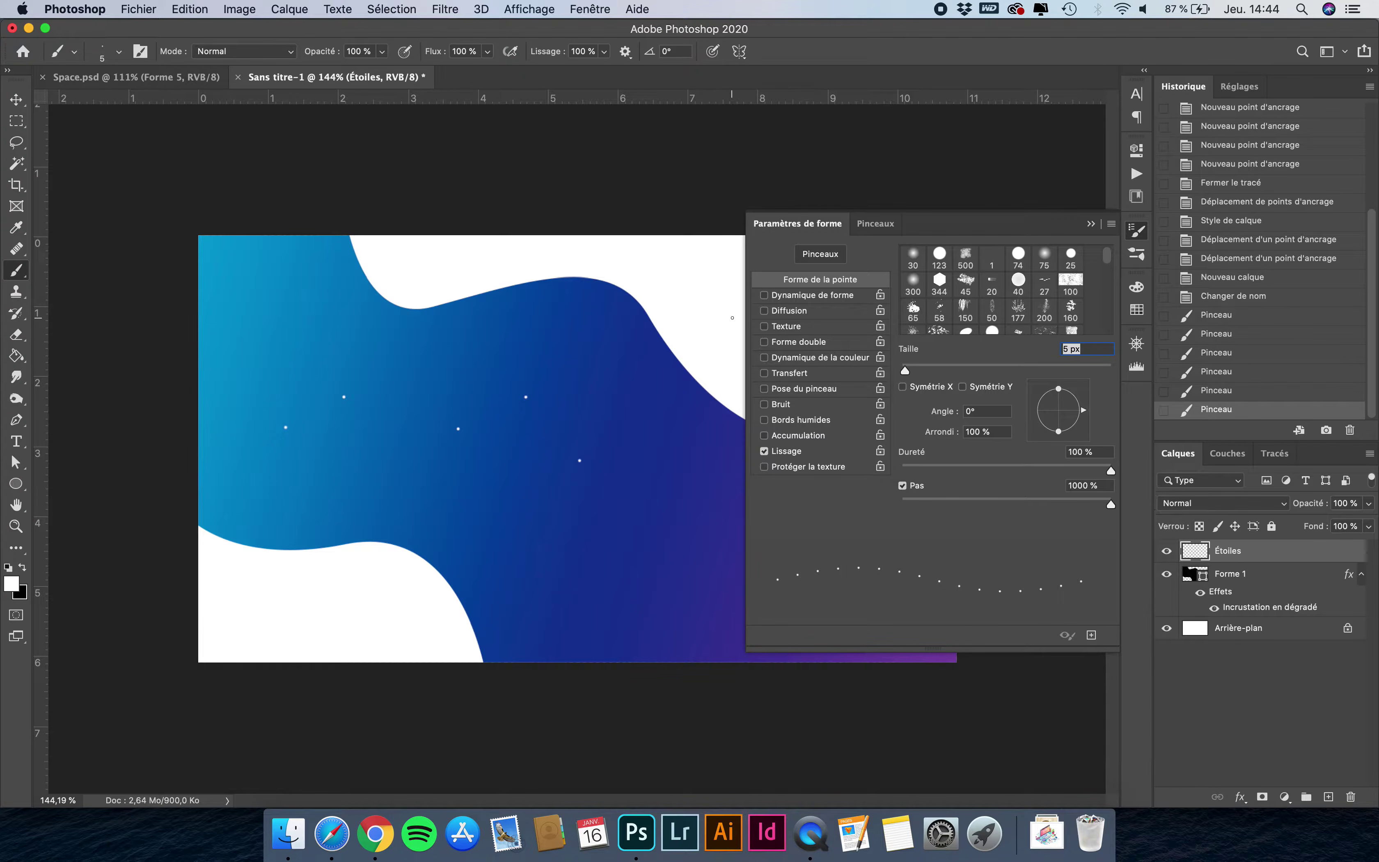
# Enable Dynamique de forme and Diffusion for the brush, with the size variation and the scattering at maximum.
pyautogui.click(838, 295)
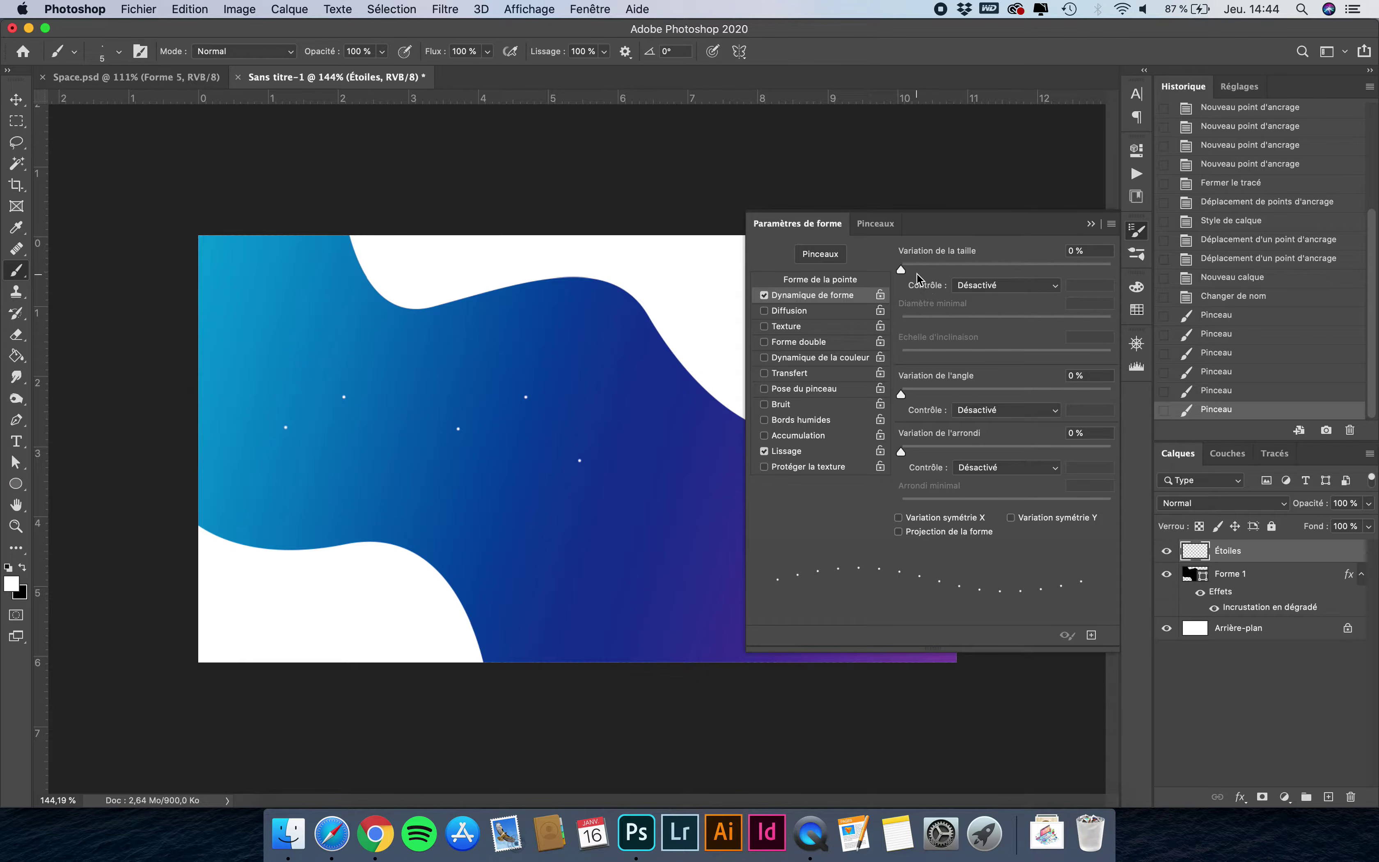
pyautogui.moveTo(906, 271); pyautogui.dragTo(1126, 296)
pyautogui.click(804, 310)
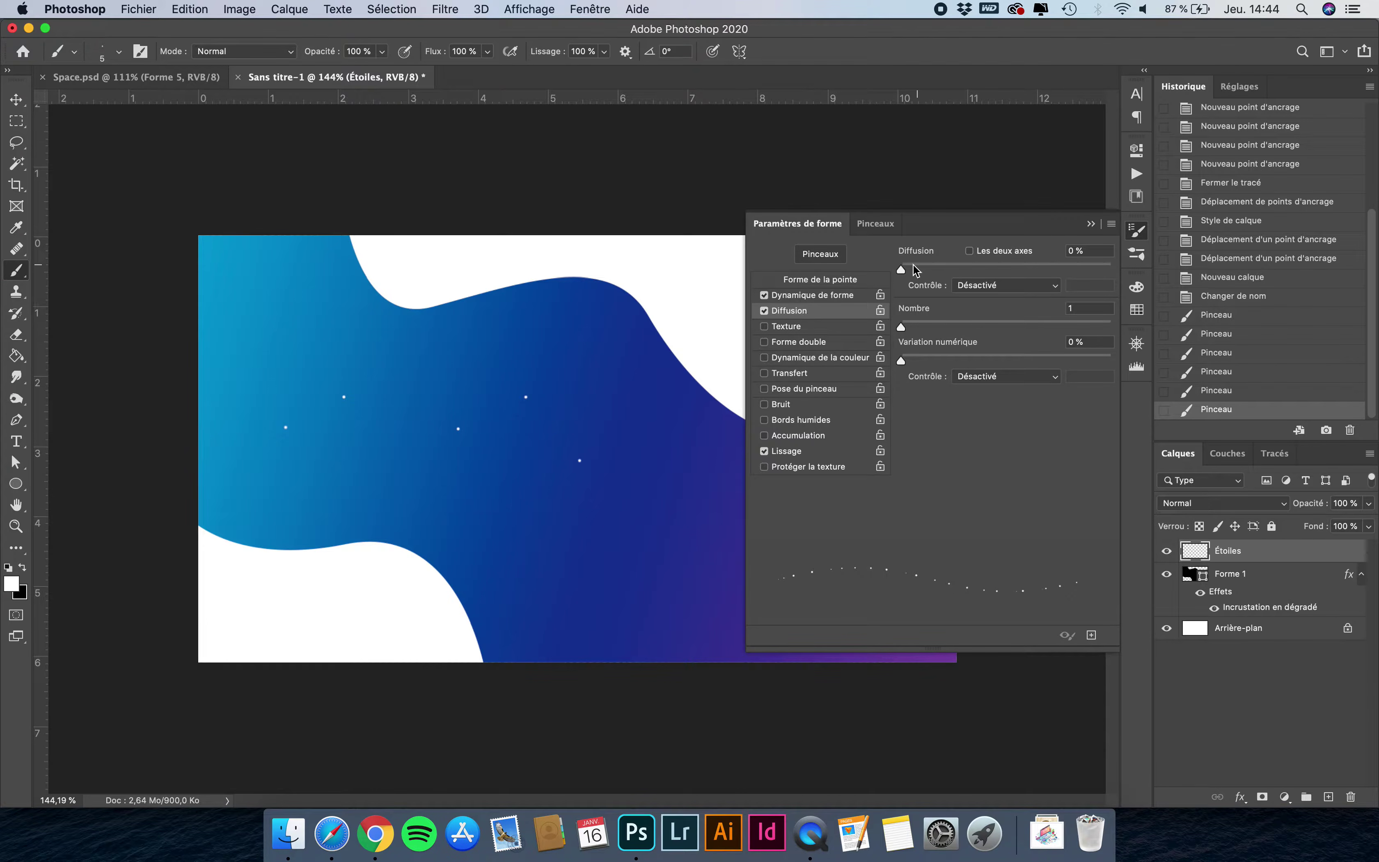
pyautogui.moveTo(901, 267)
pyautogui.mouseDown()
pyautogui.moveTo(1099, 279)
pyautogui.moveTo(1214, 308)
pyautogui.mouseUp()
pyautogui.click(830, 495)
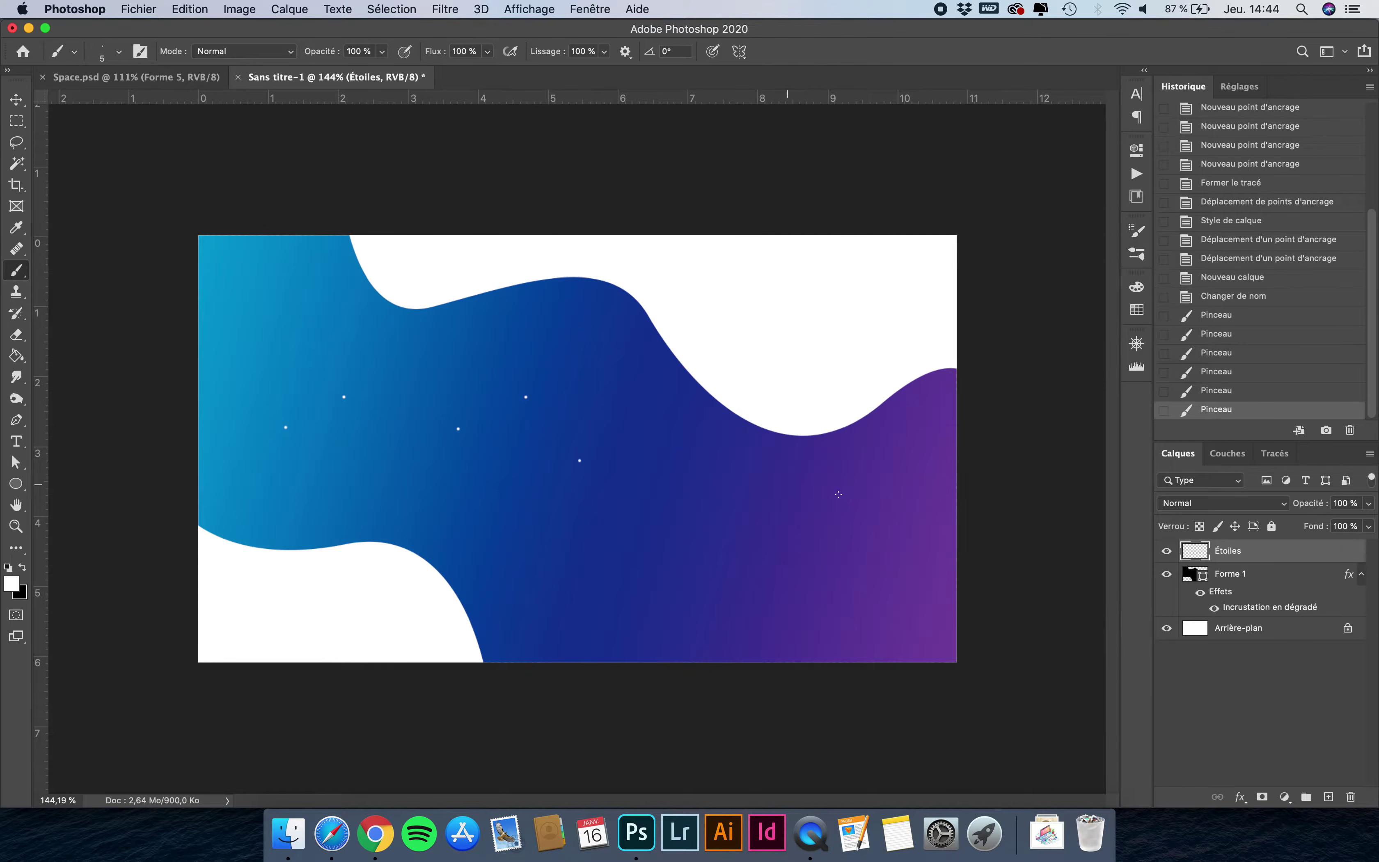
# Scatter short groups of small white stars over the purple area and its lower edge, undoing the long stroke across the shape.
pyautogui.click(901, 482)
pyautogui.moveTo(670, 523); pyautogui.dragTo(355, 480)
pyautogui.press('super+z')
pyautogui.click(942, 477)
pyautogui.moveTo(841, 523); pyautogui.dragTo(804, 529)
pyautogui.moveTo(680, 585); pyautogui.dragTo(650, 588)
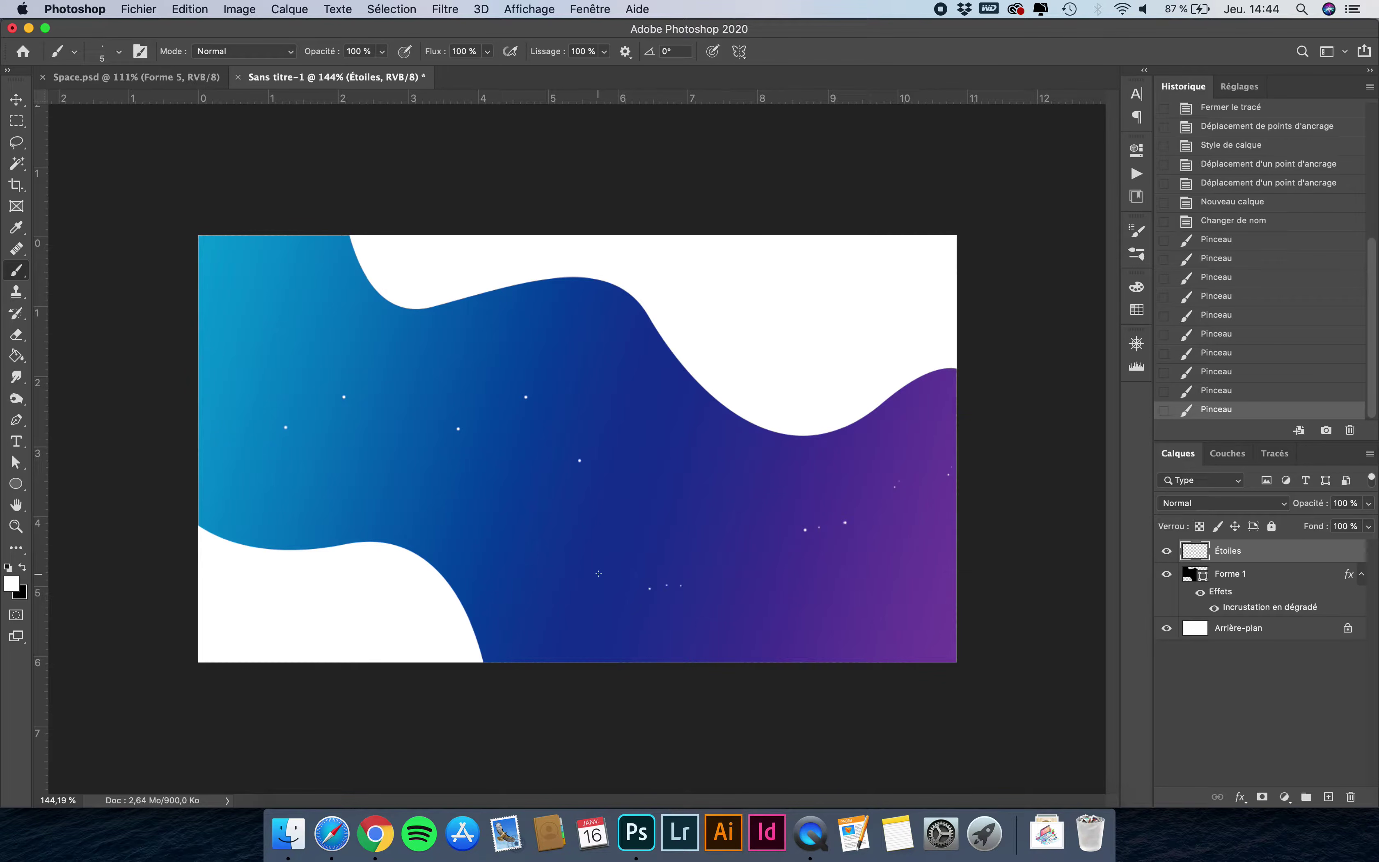
# Scatter more small white stars of varying sizes through the blue and cyan areas and fill gaps in the purple area.
pyautogui.moveTo(502, 517); pyautogui.dragTo(502, 507)
pyautogui.click(518, 583)
pyautogui.click(501, 536)
pyautogui.click(479, 490)
pyautogui.click(459, 450)
pyautogui.click(460, 451)
pyautogui.click(306, 419)
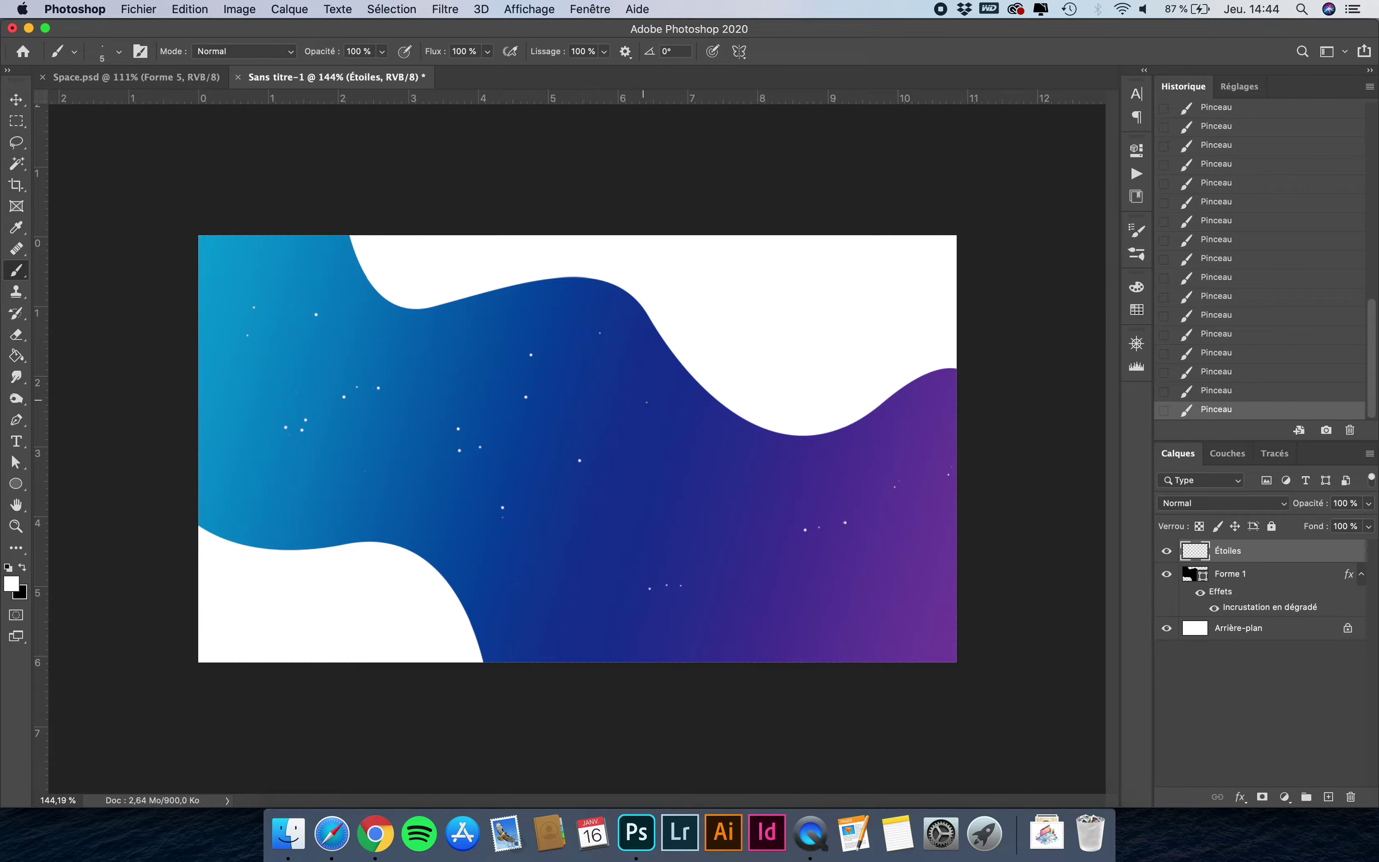
pyautogui.click(839, 471)
pyautogui.click(855, 469)
pyautogui.click(400, 504)
pyautogui.click(376, 493)
pyautogui.moveTo(286, 483); pyautogui.dragTo(306, 476)
pyautogui.click(939, 496)
# Undo the latest star strokes, including the large dot, and add replacement stars with an 8 px brush over the cyan and blue areas.
pyautogui.press('super+z')
pyautogui.press('super+z')
pyautogui.press('super+z')
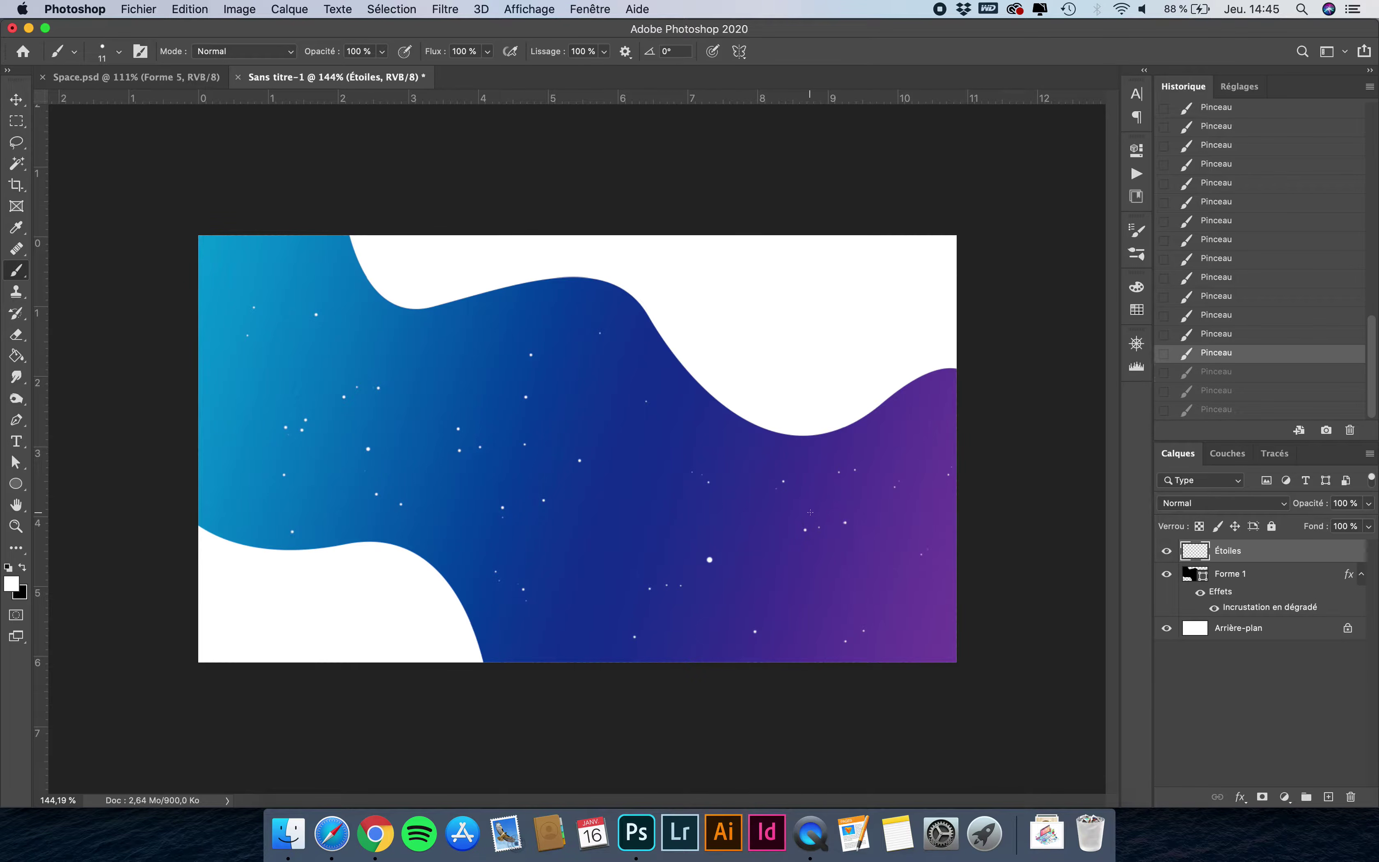
pyautogui.press('super+z')
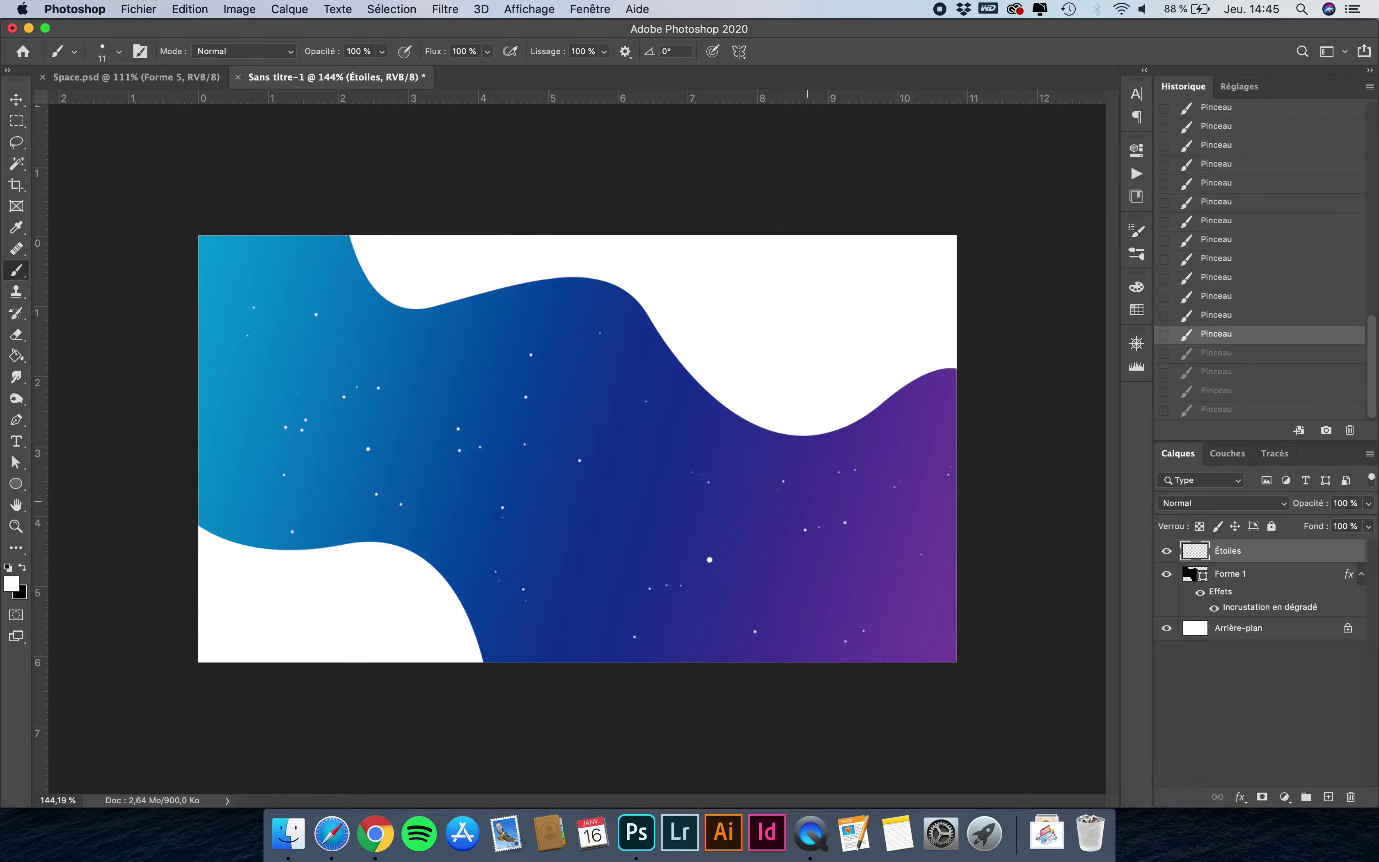
pyautogui.press('super+z')
pyautogui.moveTo(803, 500); pyautogui.dragTo(803, 501)
pyautogui.press('super+shift+z')
pyautogui.press('super+shift+z')
pyautogui.press('super+shift+z')
pyautogui.press('super+shift+z')
pyautogui.press('super+shift+z')
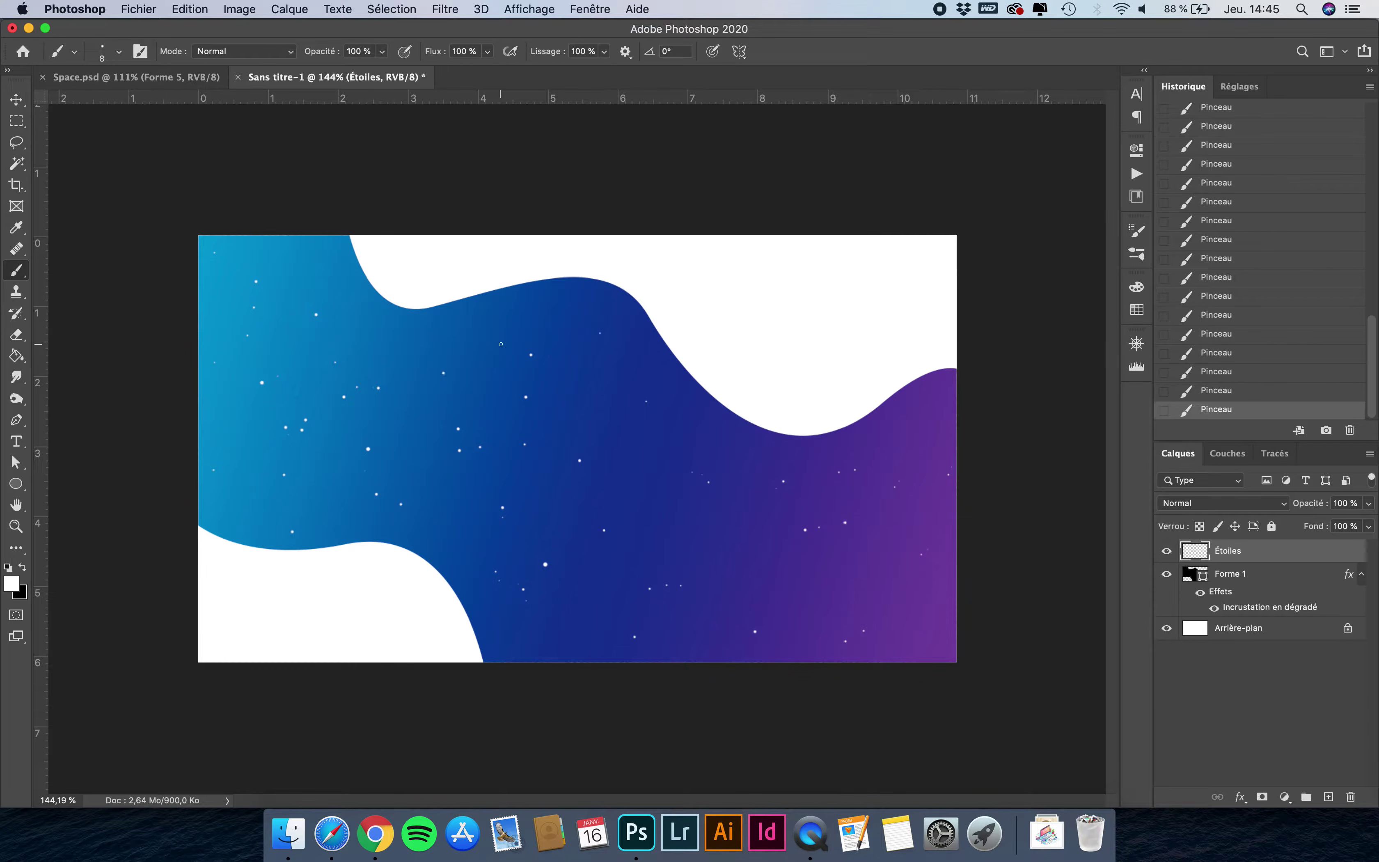
# Add more stars in the middle and purple areas, and one larger star near the shape's bottom edge beside the lower white area.
pyautogui.scroll(3, 574, 372)
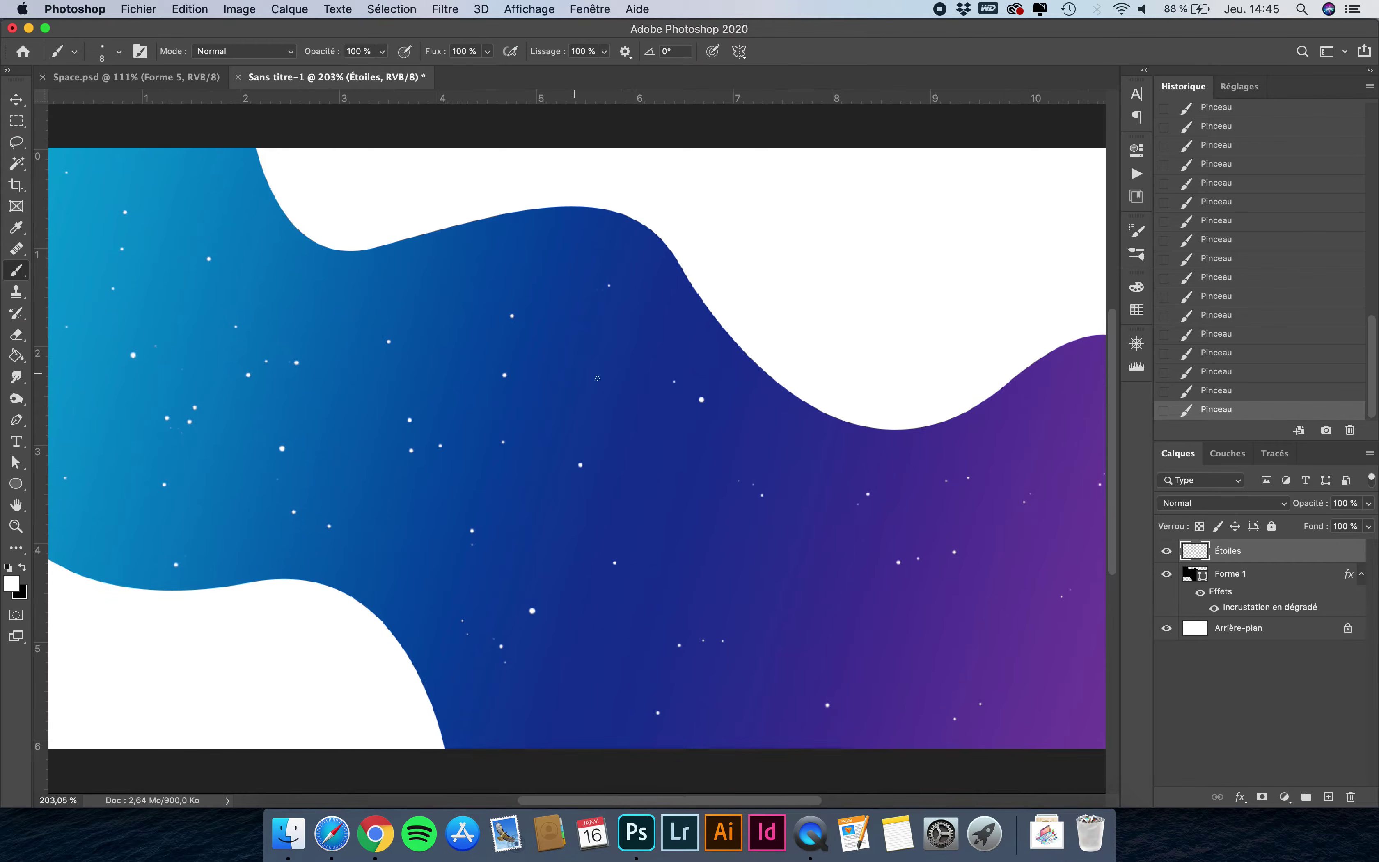
pyautogui.scroll(-5, 838, 556)
pyautogui.hscroll(2, 838, 556)
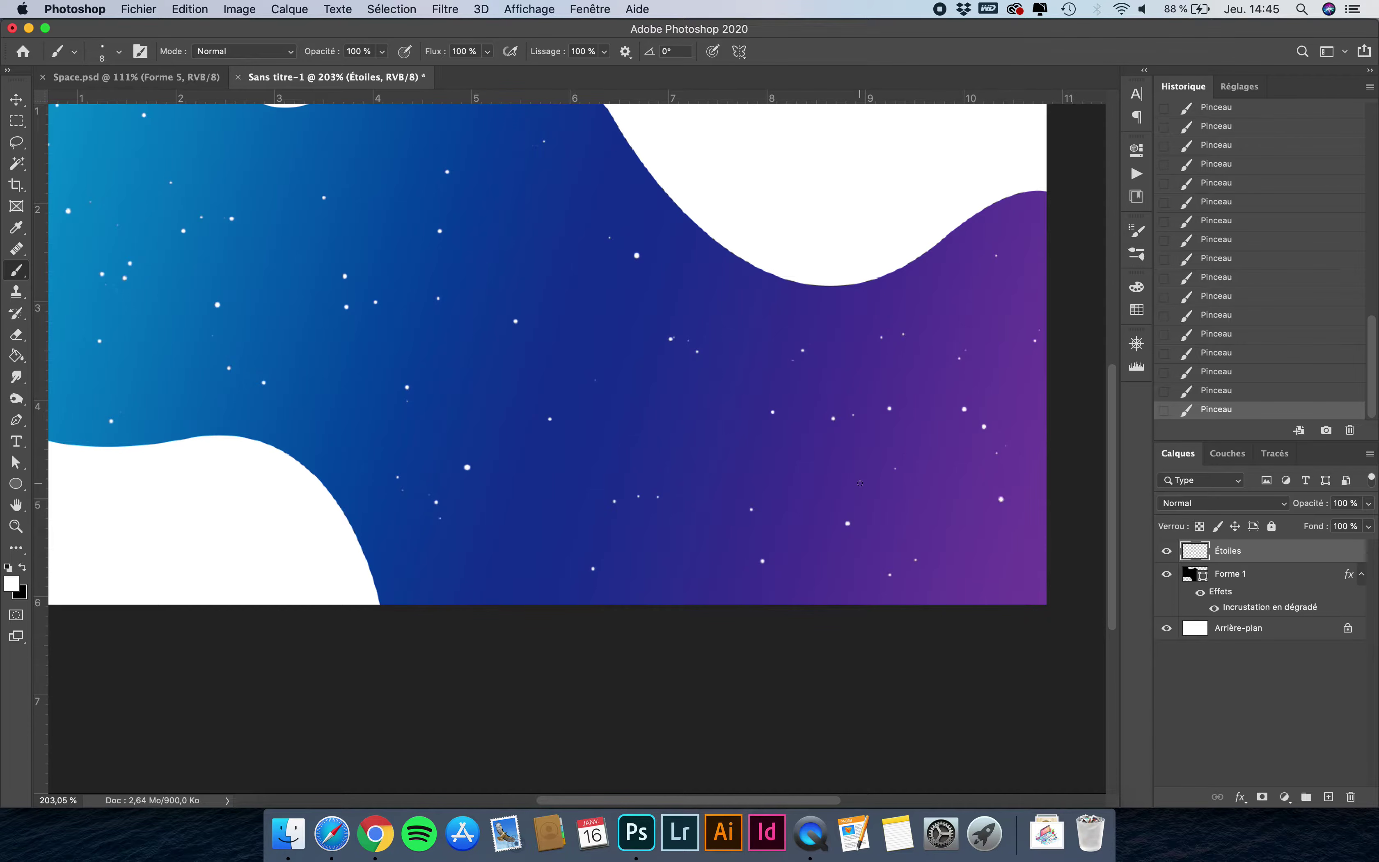
pyautogui.click(452, 577)
pyautogui.scroll(-5, 543, 540)
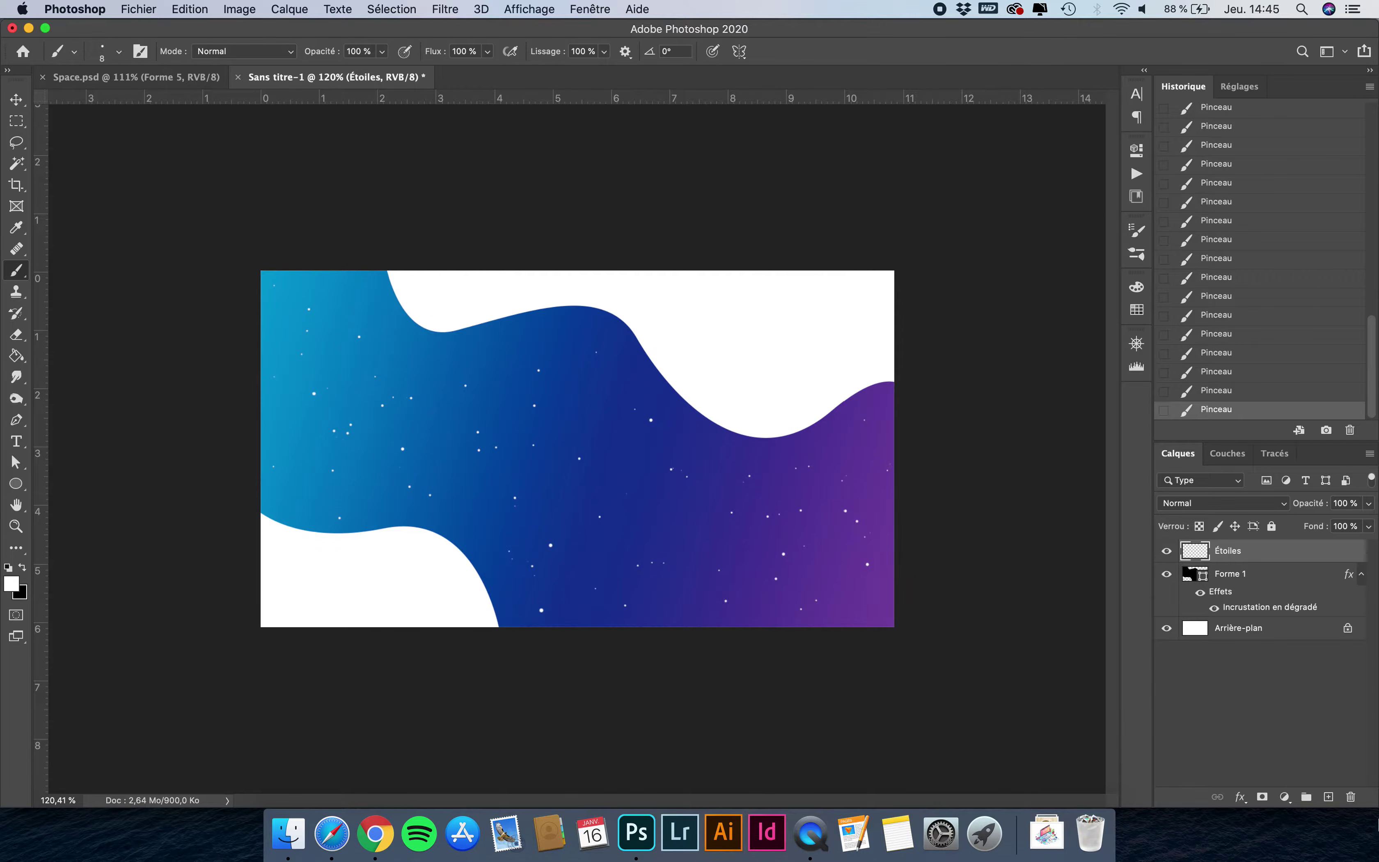
# Add a new layer above Étoiles and reselect the hard round Arrondi net brush at 8 px.
pyautogui.click(1329, 797)
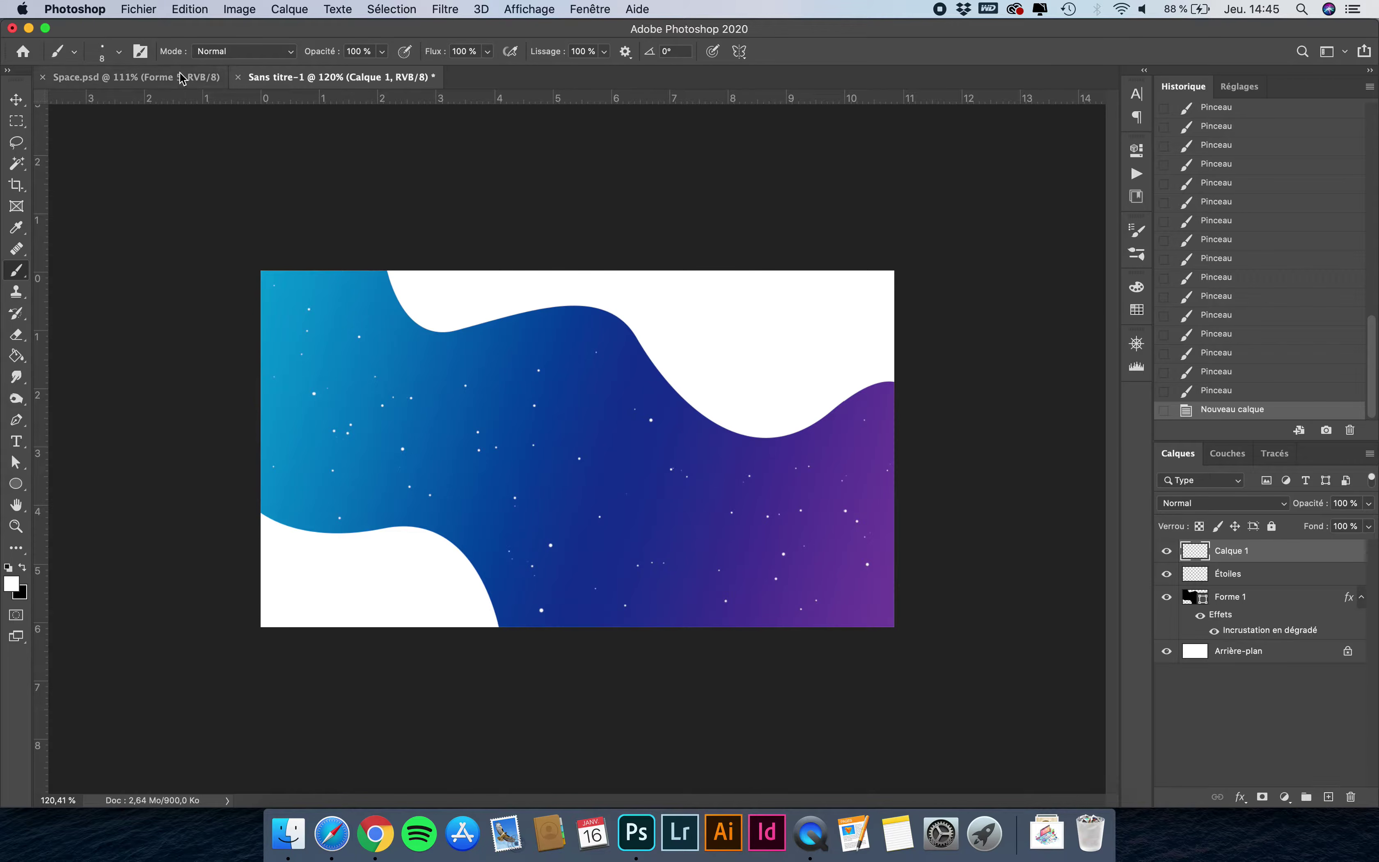
pyautogui.click(102, 54)
pyautogui.click(118, 230)
pyautogui.click(211, 232)
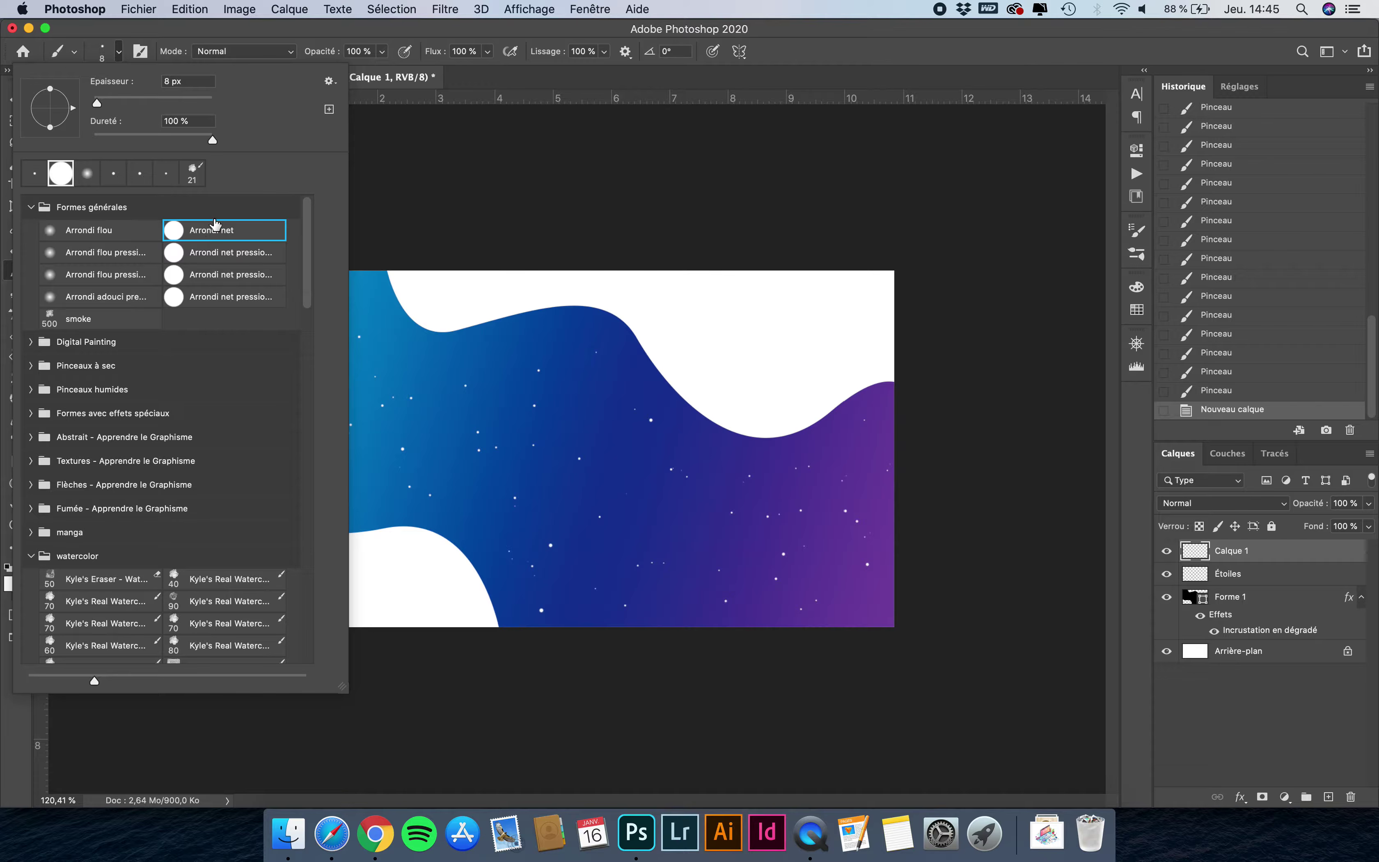
pyautogui.click(202, 38)
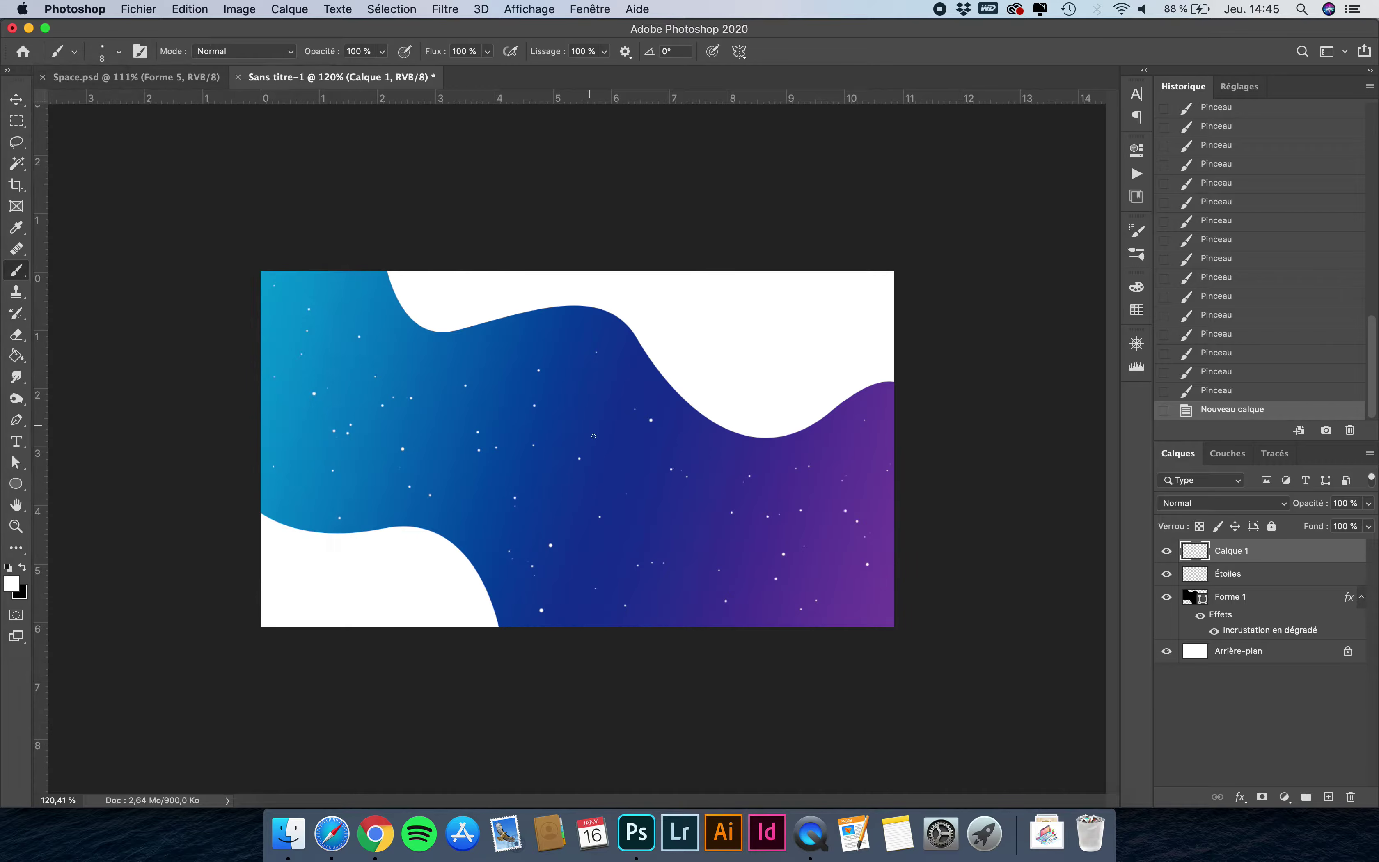
# Rename the new empty layer to Étoile filante.
pyautogui.scroll(3, 528, 437)
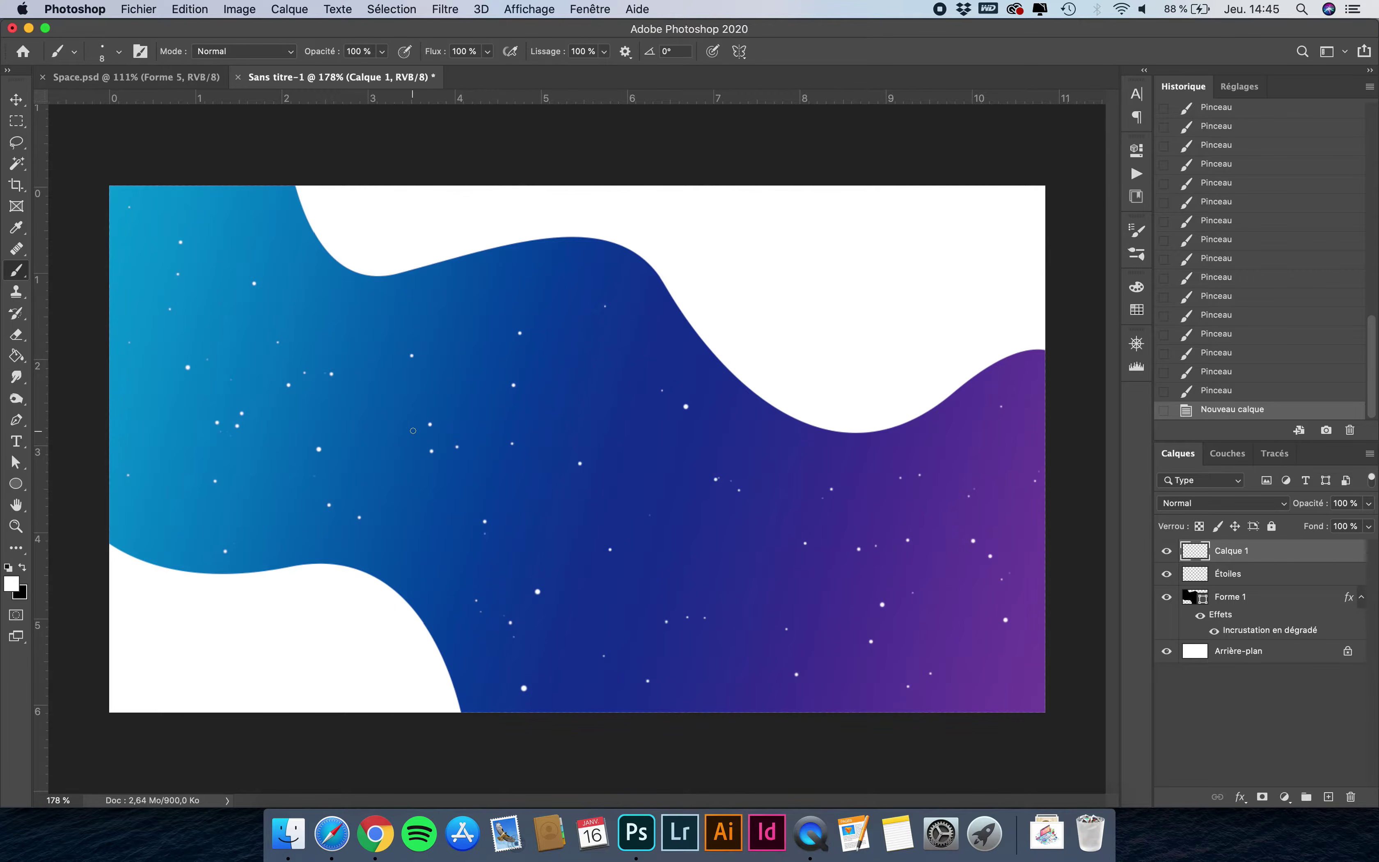
pyautogui.doubleClick(1241, 551)
pyautogui.write('Étoile filante')
pyautogui.press('Return')
# Set the brush smoothing (Lissage) to 0 % and paint a straight horizontal white stroke across the blue area, replacing the shorter first attempt.
pyautogui.scroll(-3, 429, 503)
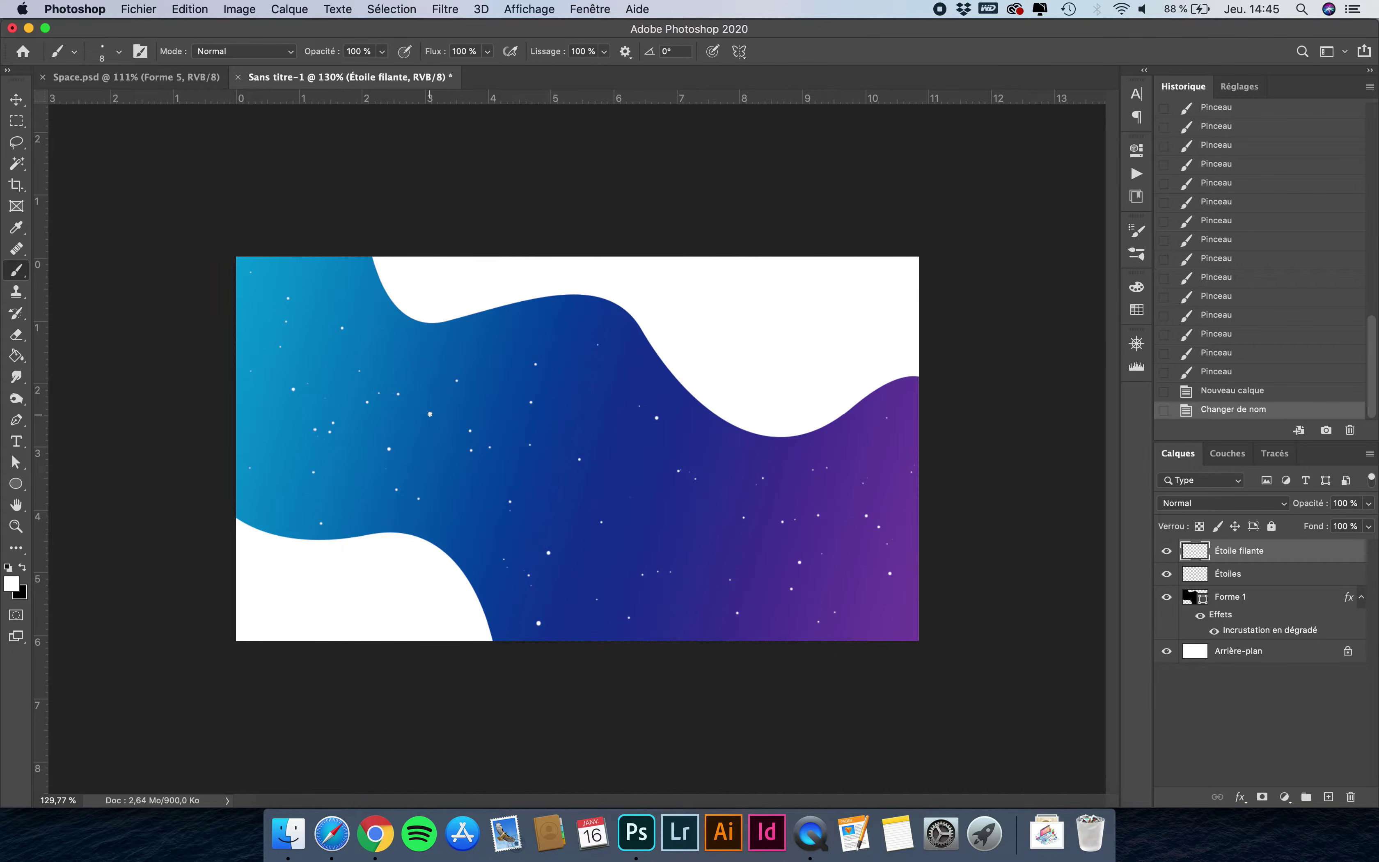
pyautogui.moveTo(435, 413); pyautogui.dragTo(530, 417)
pyautogui.scroll(5, 529, 417)
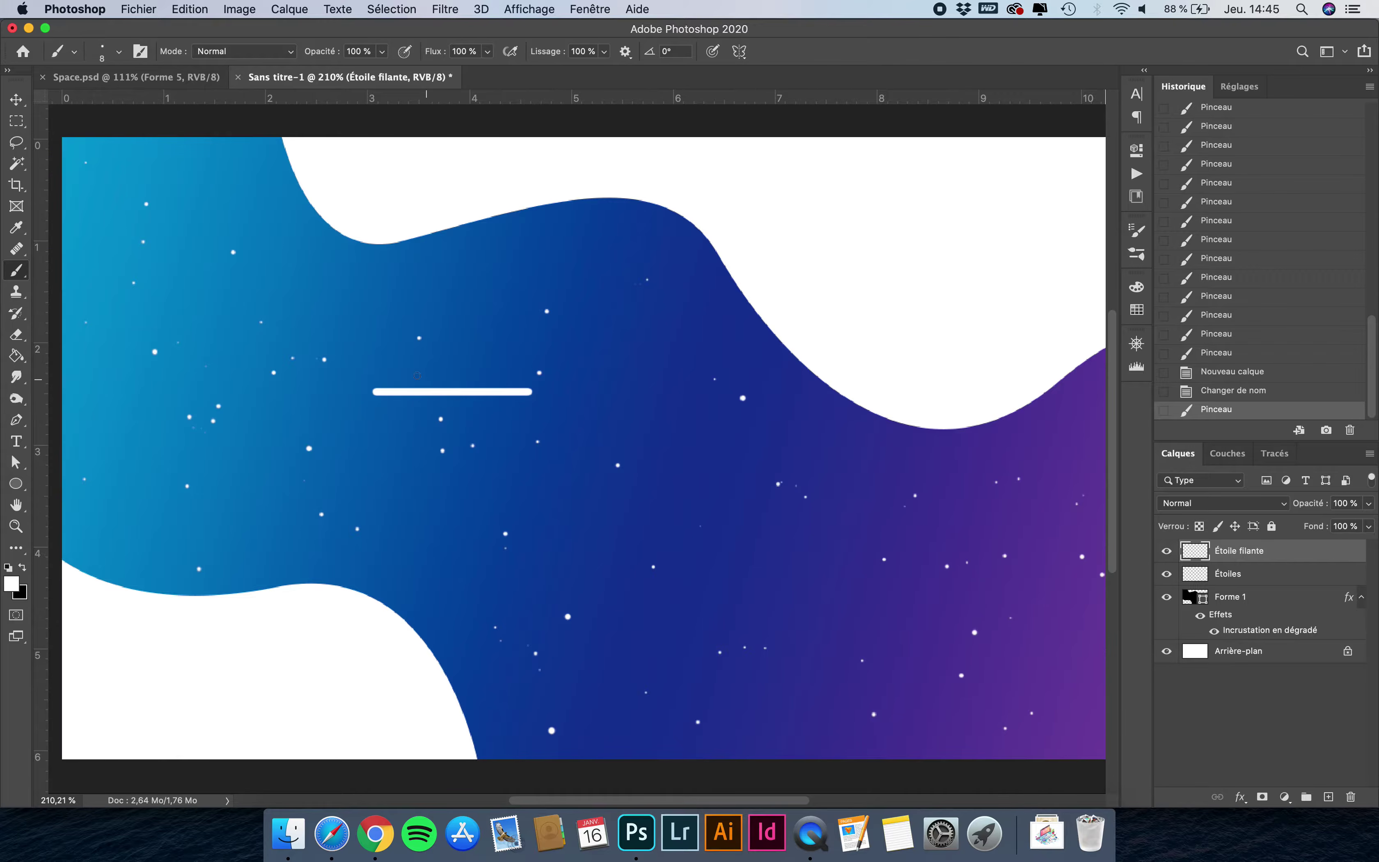
pyautogui.click(604, 51)
pyautogui.moveTo(590, 67); pyautogui.dragTo(468, 41)
pyautogui.scroll(3, 414, 445)
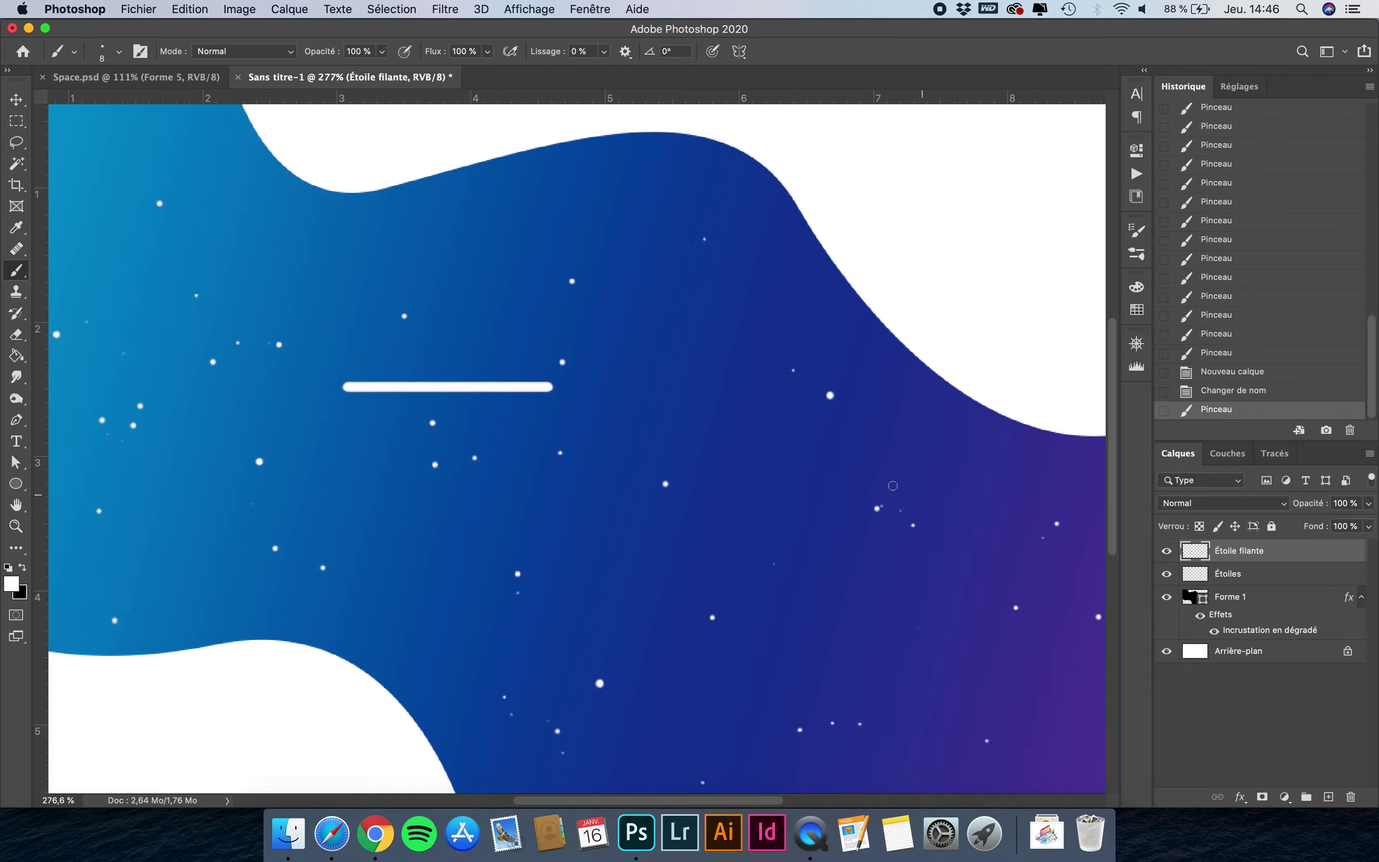
pyautogui.press('super+z')
pyautogui.moveTo(384, 411); pyautogui.dragTo(712, 411)
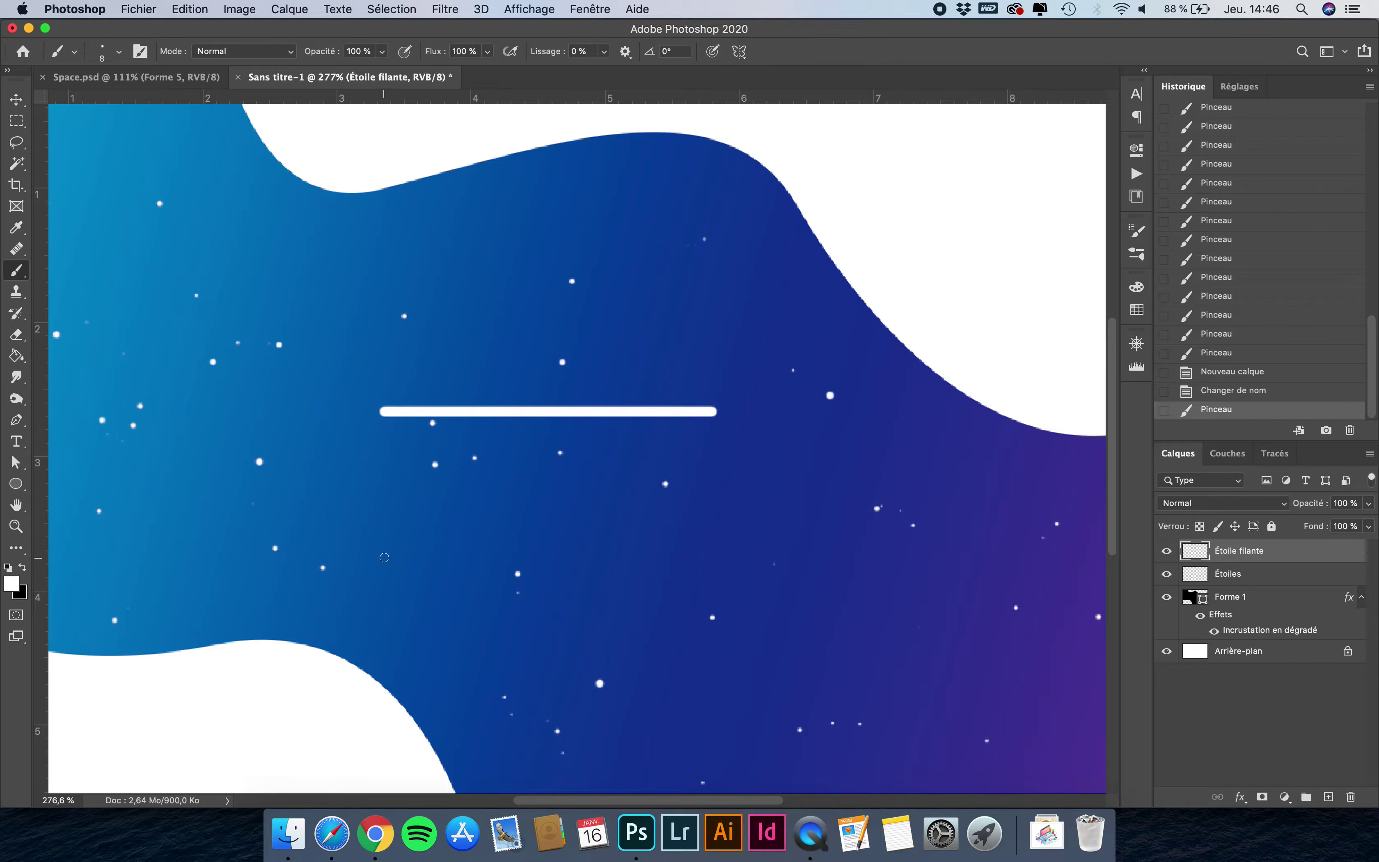
# Set up the Eraser with the soft round Arrondi flou brush and an opacity of 20 %.
pyautogui.click(16, 334)
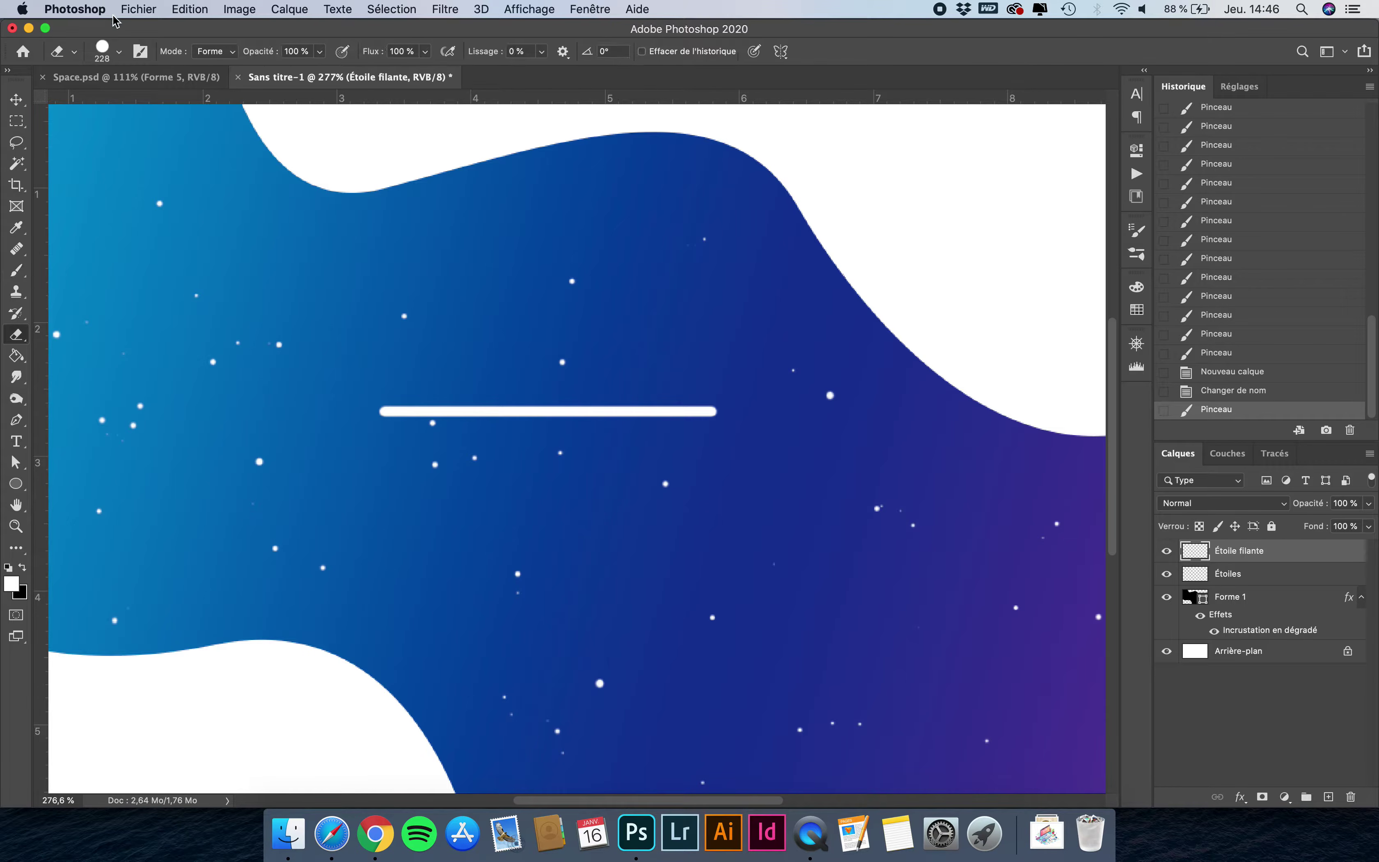
pyautogui.click(109, 50)
pyautogui.click(86, 231)
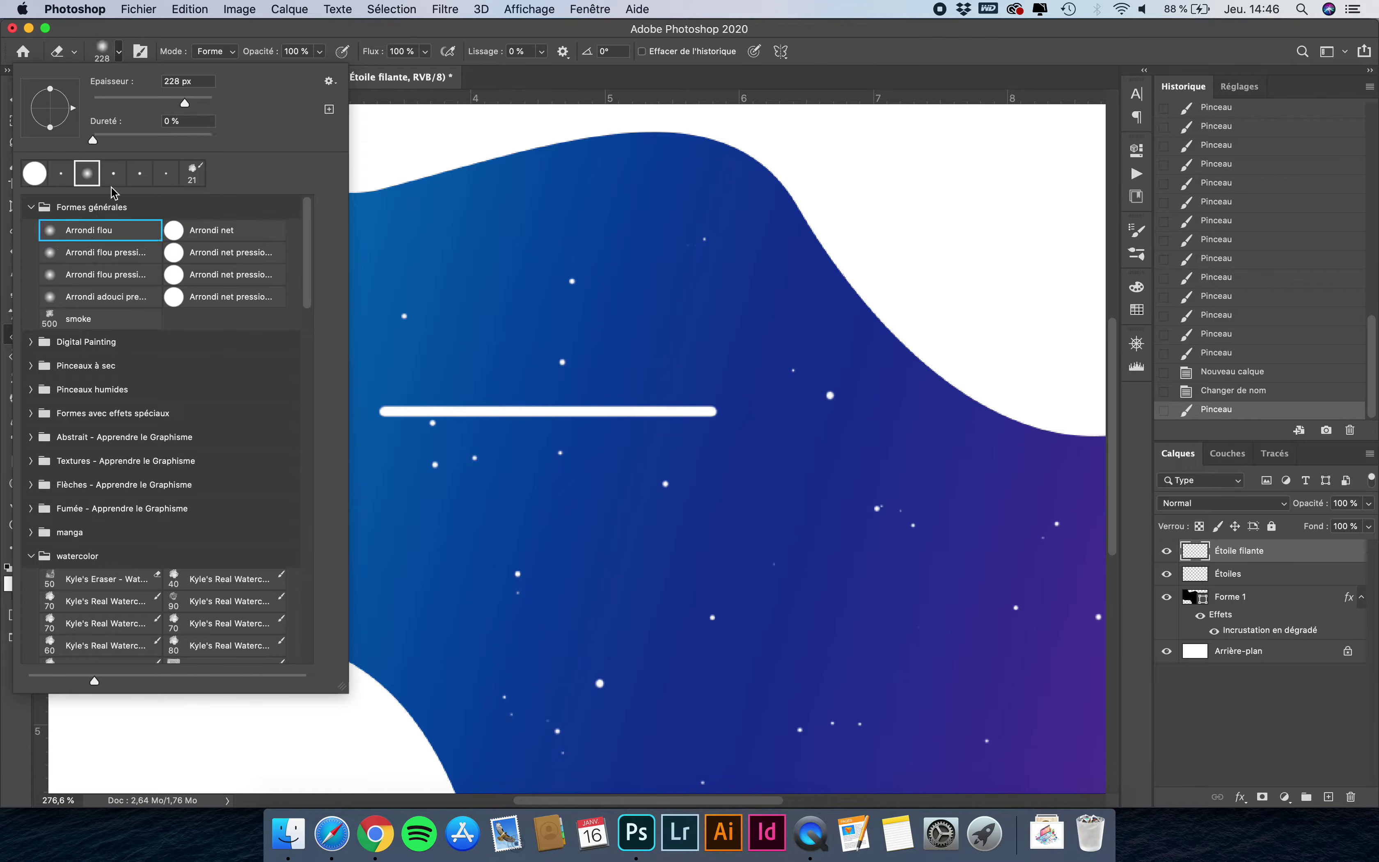
pyautogui.press('Return')
pyautogui.press('Return')
pyautogui.write('20')
pyautogui.click(119, 51)
pyautogui.click(448, 51)
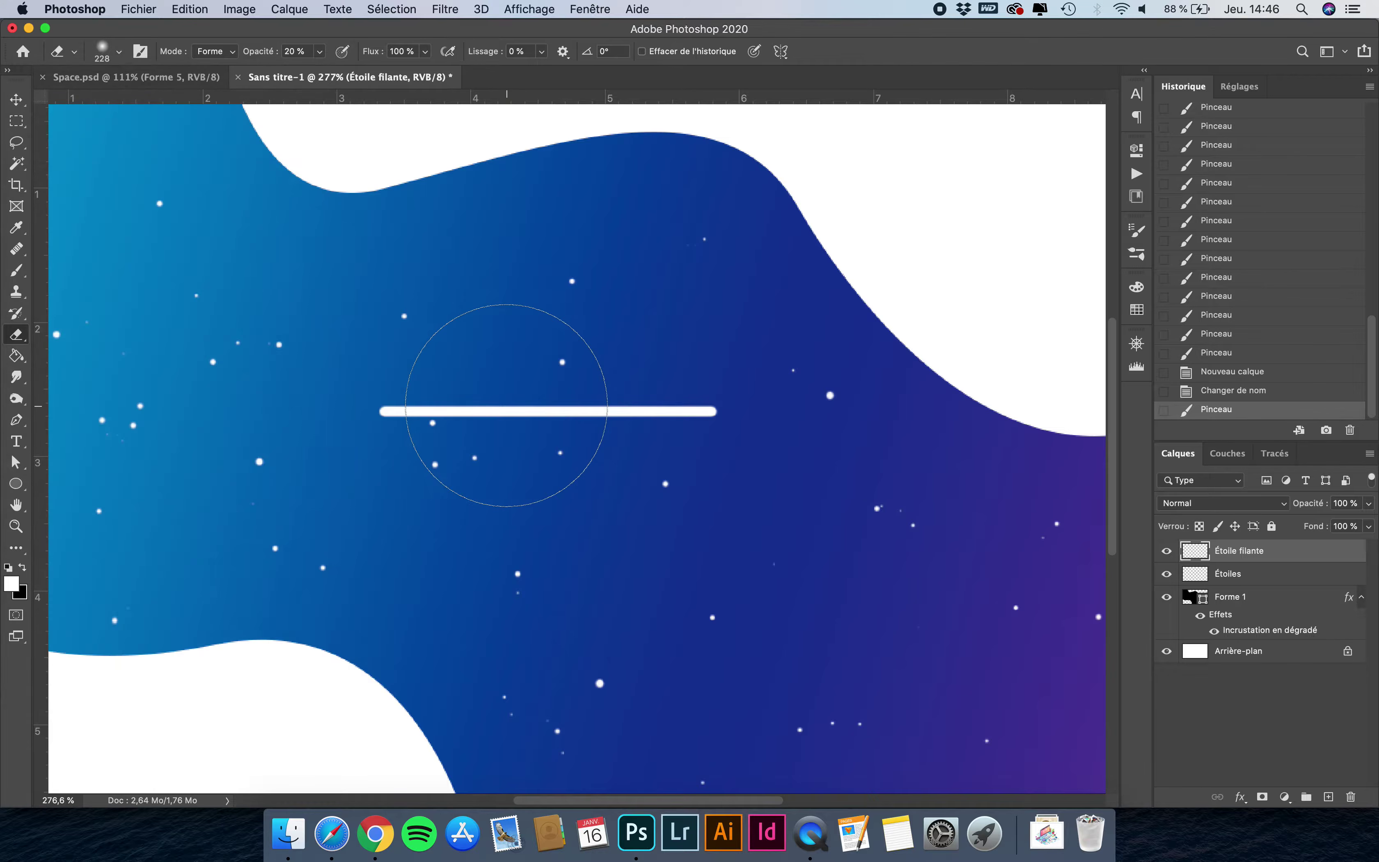
# Erase the white stroke in repeated passes so its right end fades gradually into the background.
pyautogui.moveTo(507, 405); pyautogui.dragTo(764, 406)
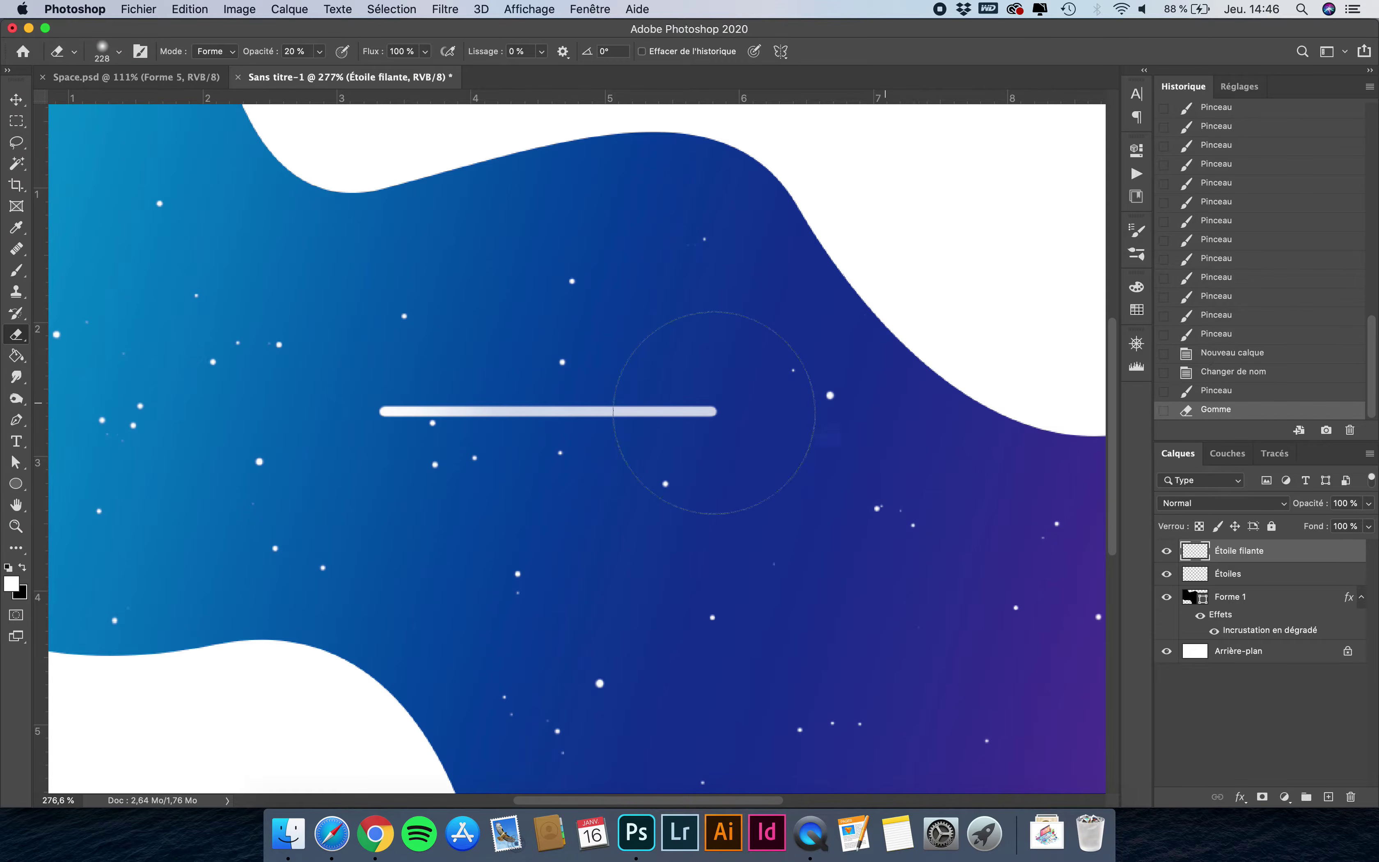
pyautogui.moveTo(567, 407); pyautogui.dragTo(715, 407)
pyautogui.moveTo(631, 410); pyautogui.dragTo(713, 409)
pyautogui.moveTo(569, 410)
pyautogui.mouseDown()
pyautogui.moveTo(805, 417)
pyautogui.moveTo(692, 409)
pyautogui.moveTo(665, 424)
pyautogui.moveTo(798, 407)
pyautogui.moveTo(600, 400)
pyautogui.moveTo(908, 393)
pyautogui.moveTo(545, 409)
pyautogui.moveTo(501, 425)
pyautogui.moveTo(944, 394)
pyautogui.moveTo(682, 412)
pyautogui.moveTo(898, 400)
pyautogui.moveTo(708, 425)
pyautogui.moveTo(913, 431)
pyautogui.moveTo(754, 409)
pyautogui.moveTo(777, 403)
pyautogui.mouseUp()
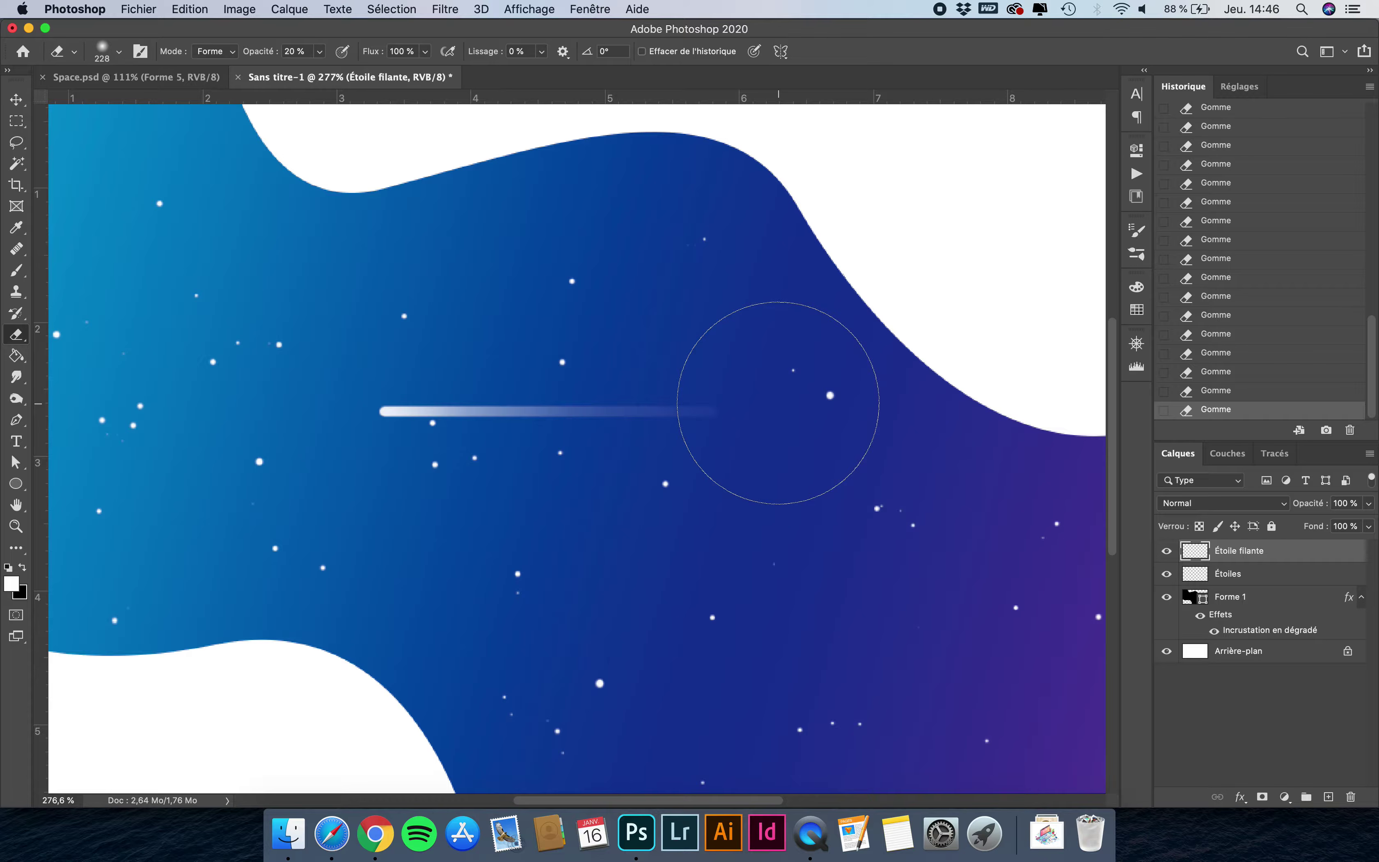
# Rotate the faded streak by -45° with Free Transform.
pyautogui.scroll(-5, 569, 370)
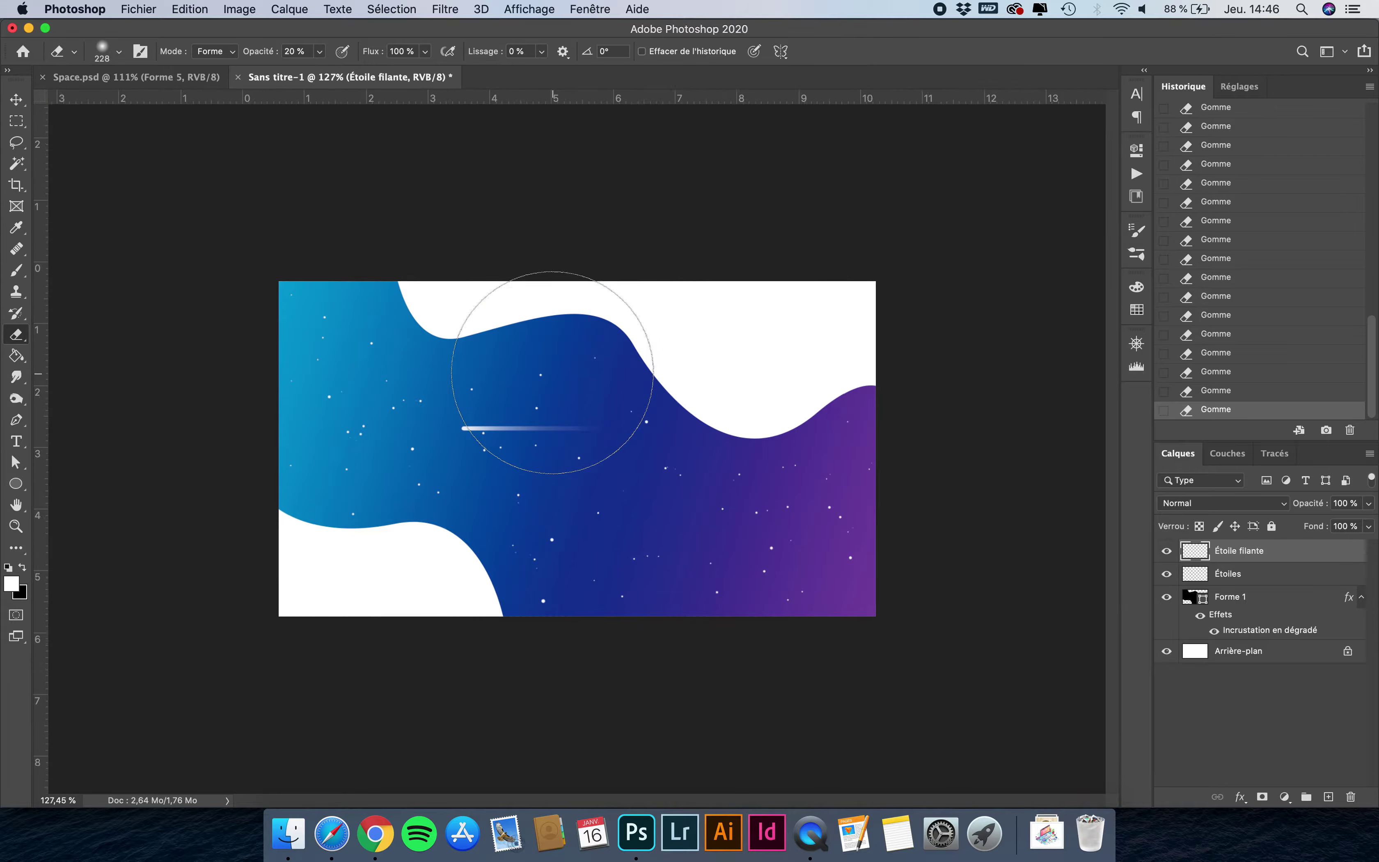
pyautogui.click(16, 99)
pyautogui.scroll(2, 575, 439)
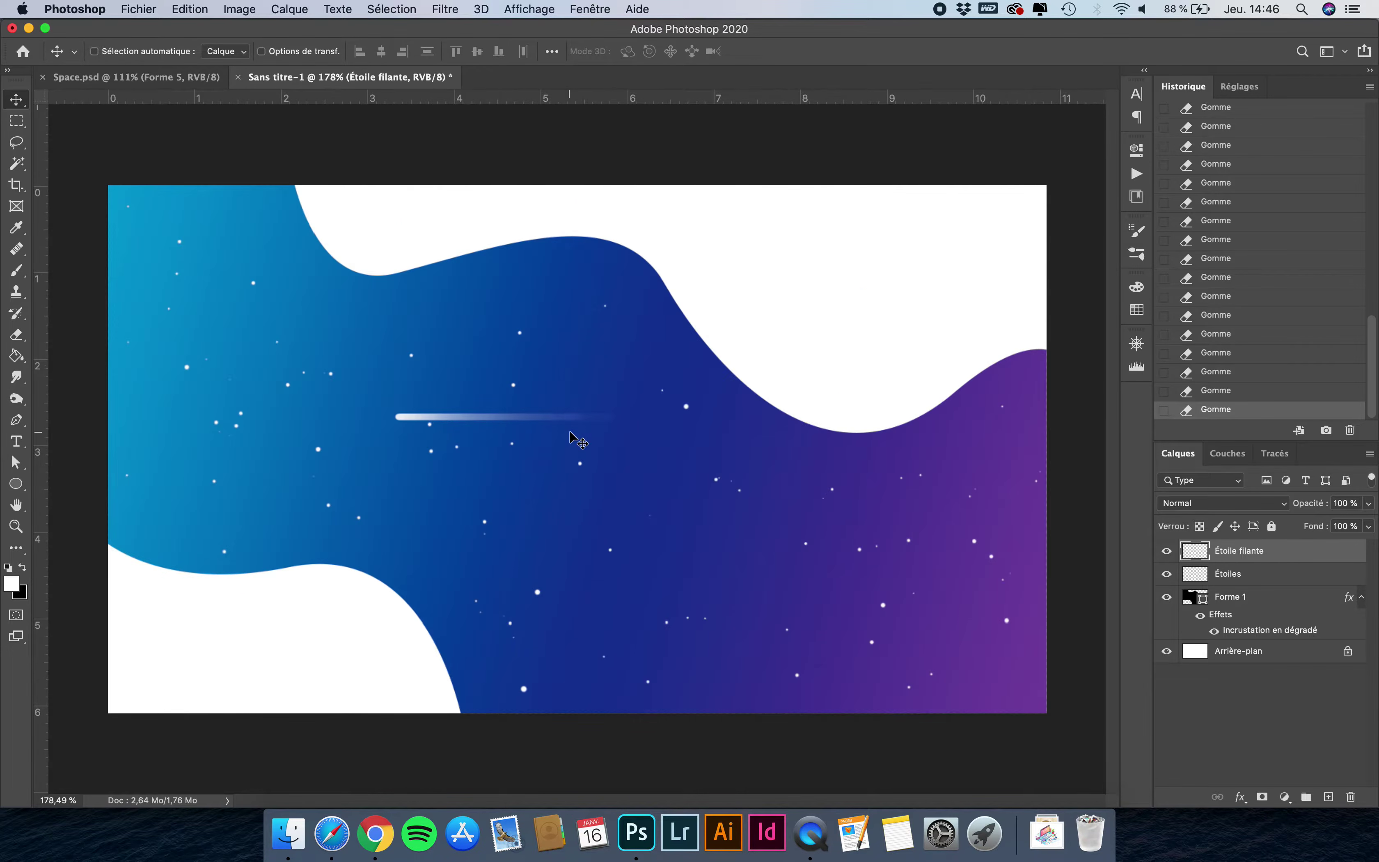
pyautogui.press('super')
pyautogui.press('super+t')
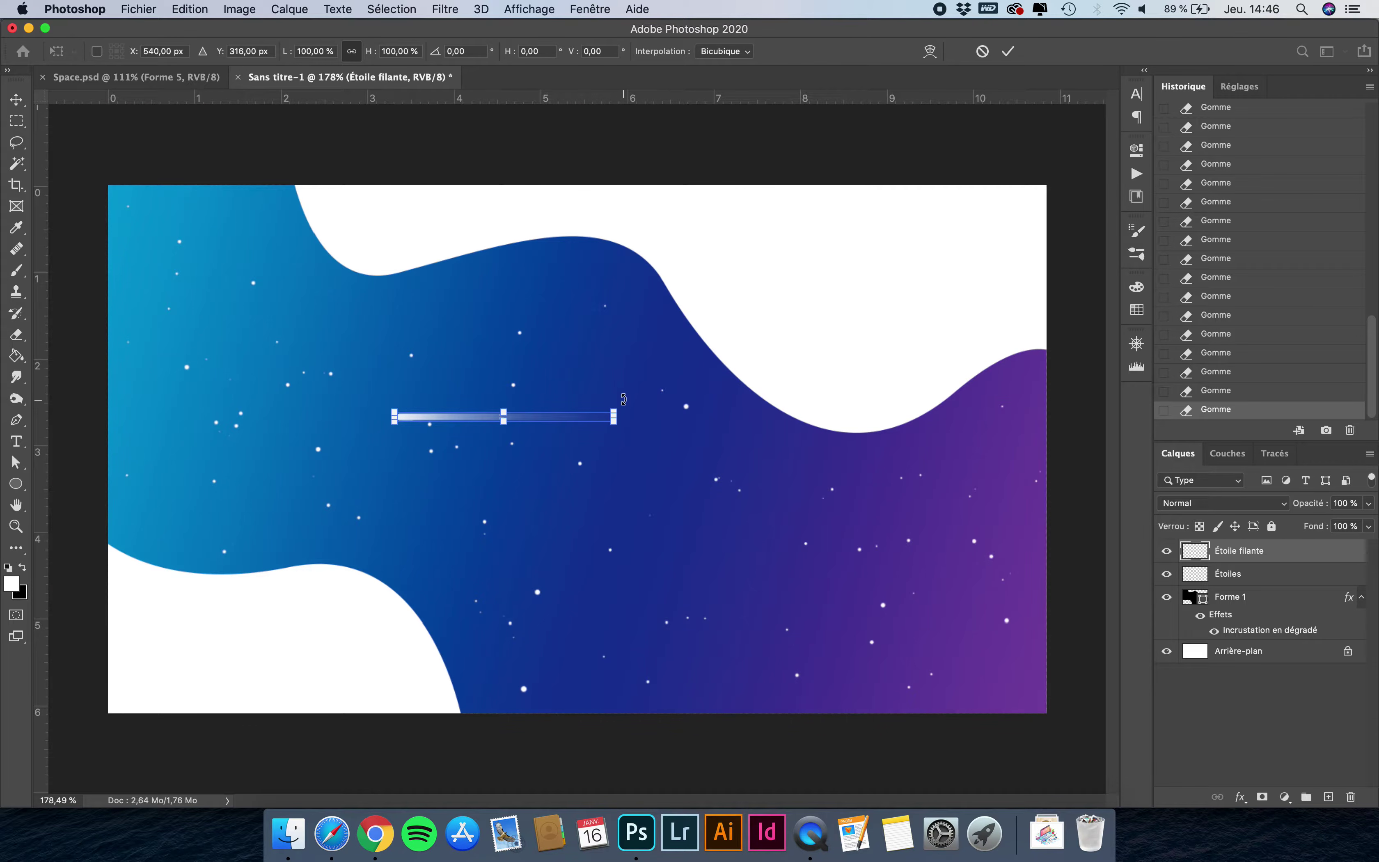
pyautogui.moveTo(650, 404); pyautogui.dragTo(593, 326)
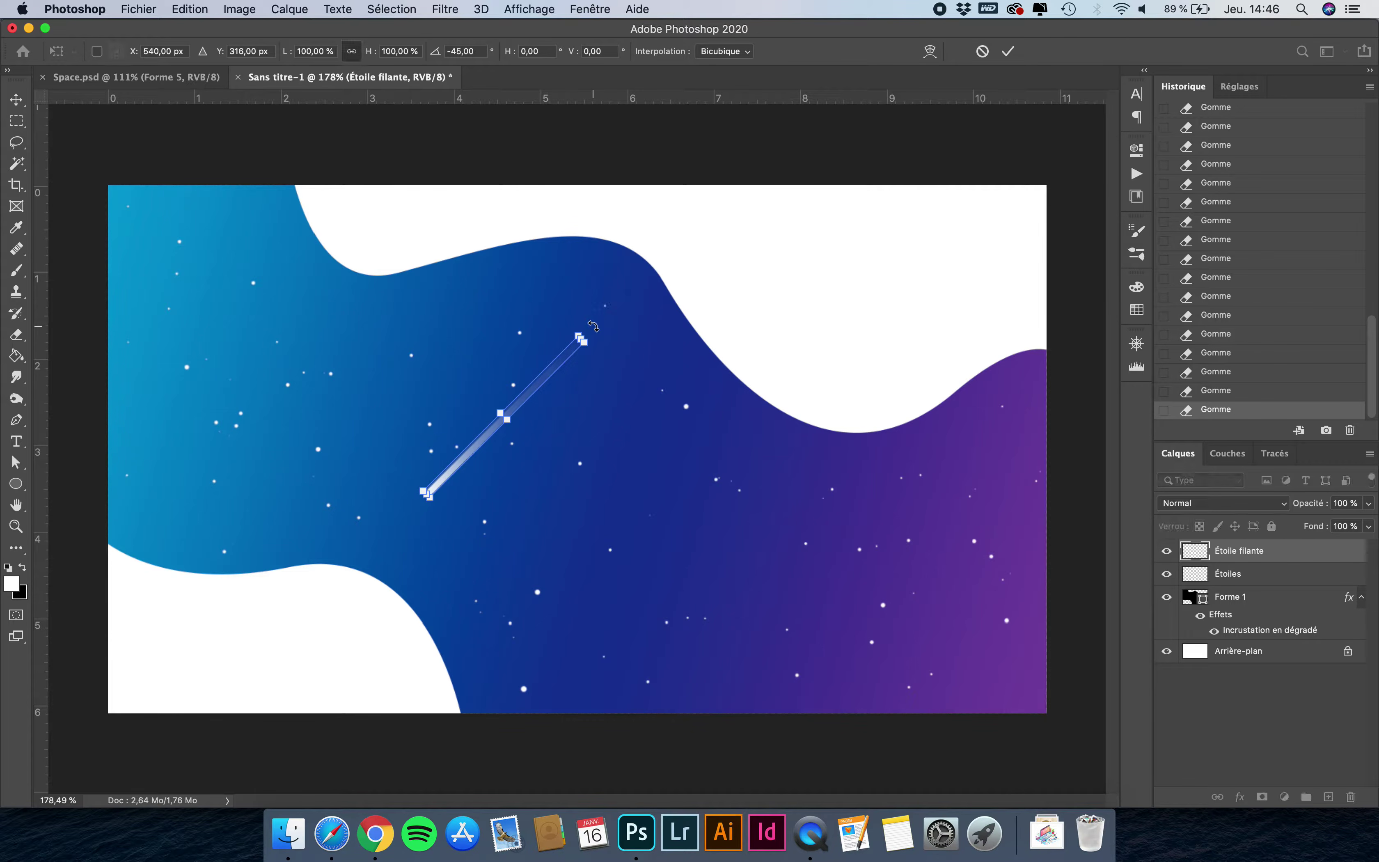
pyautogui.press('Return')
# Move the shooting star into the purple area and scale it down slightly.
pyautogui.moveTo(535, 441); pyautogui.dragTo(777, 541)
pyautogui.press('super')
pyautogui.press('super+t')
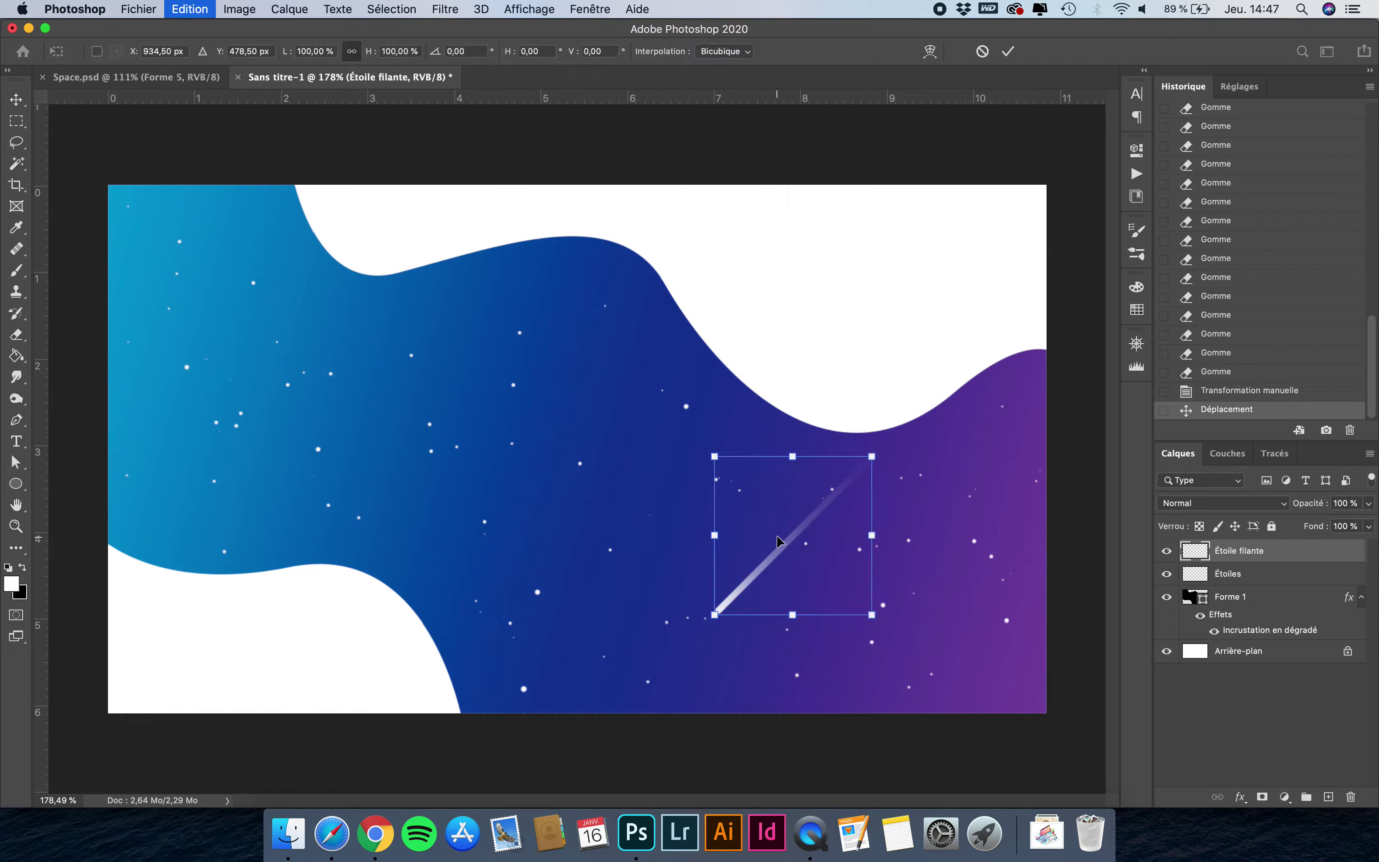
pyautogui.moveTo(871, 456); pyautogui.dragTo(816, 469)
pyautogui.press('Return')
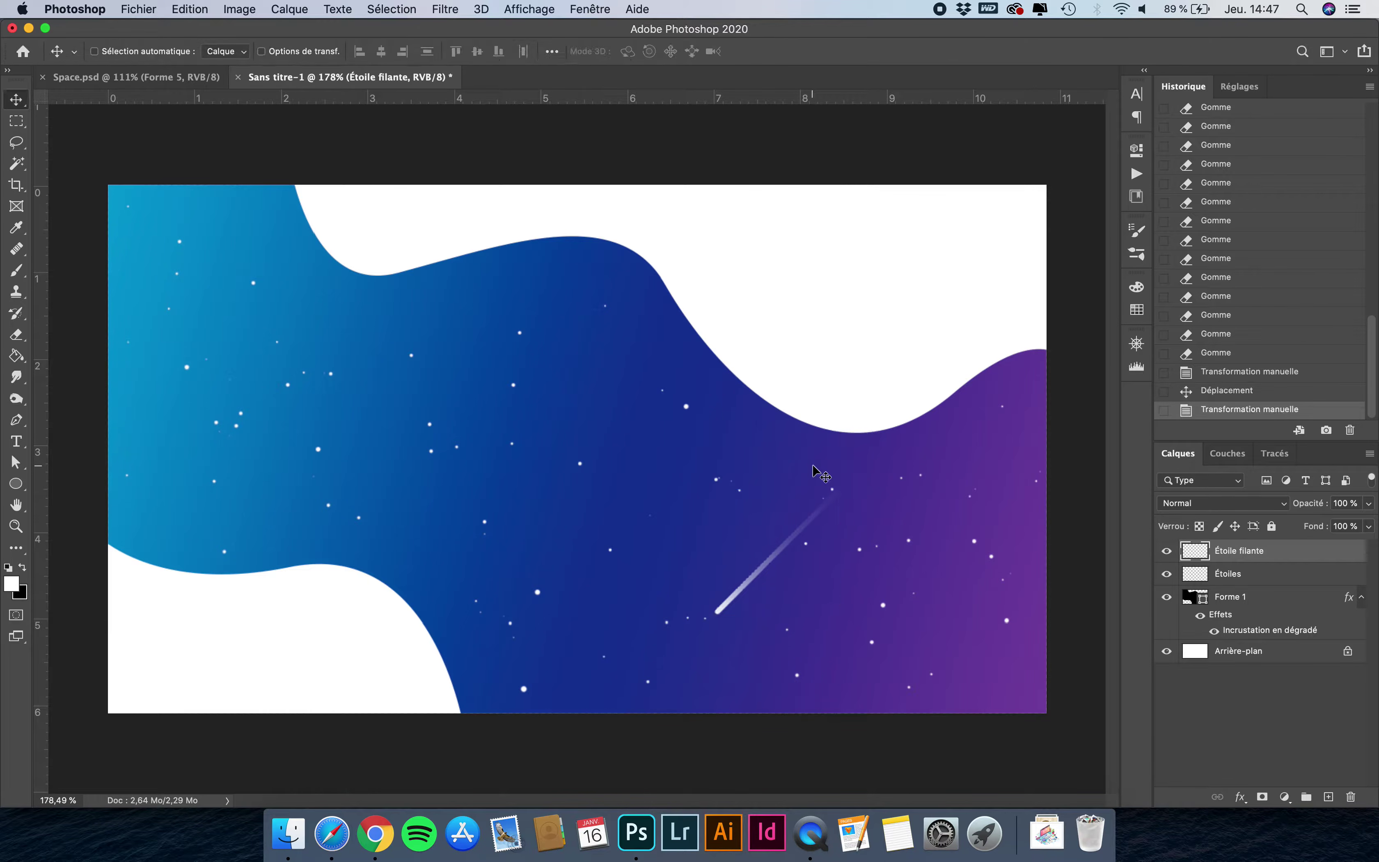
# Duplicate the shooting star and spread the copies over the blue area, the upper-left corner and the lower purple edge of the shape.
pyautogui.moveTo(766, 553); pyautogui.dragTo(186, 294)
pyautogui.press('super+j')
pyautogui.press('super+j')
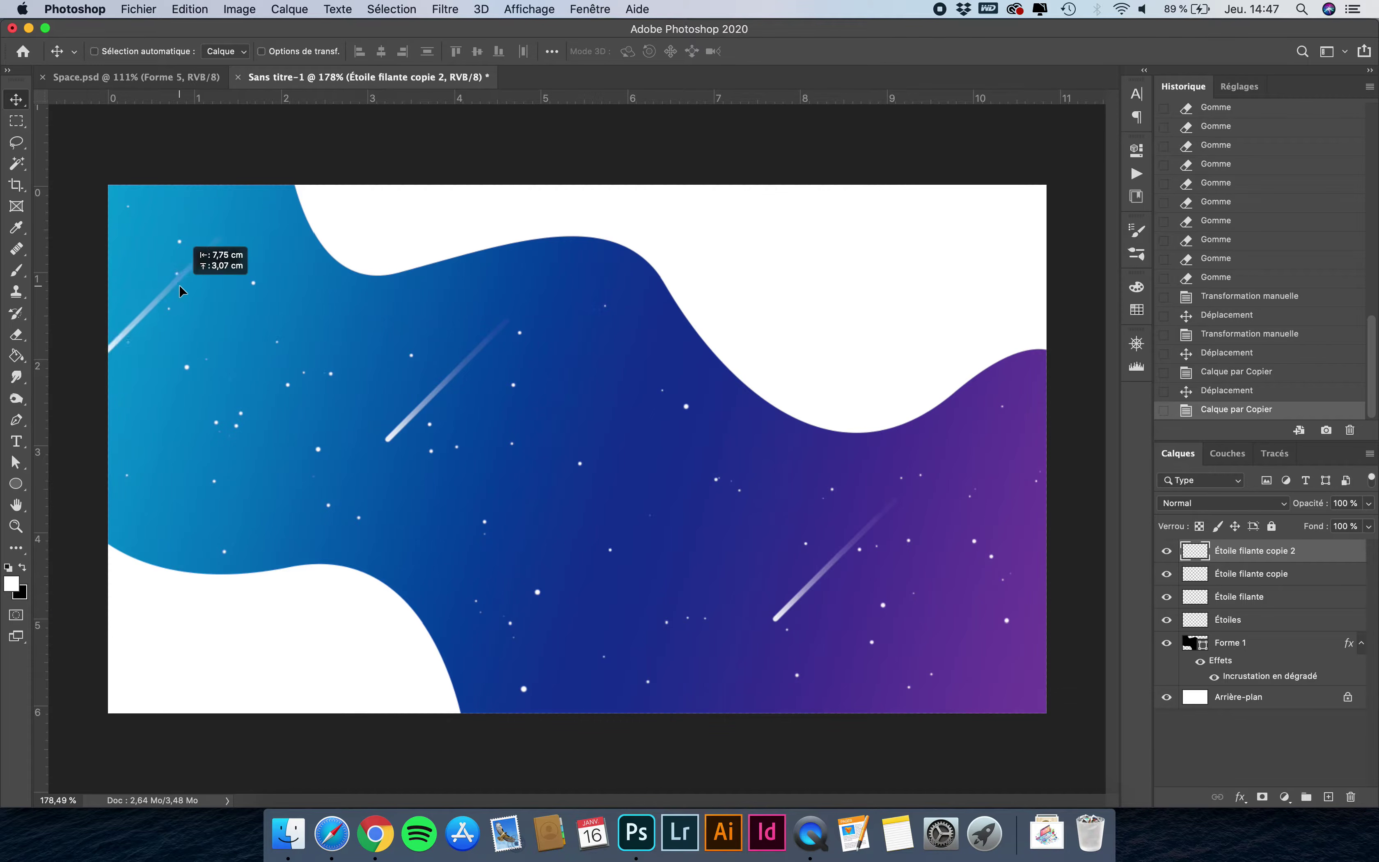
pyautogui.moveTo(385, 404); pyautogui.dragTo(836, 632)
pyautogui.moveTo(900, 586); pyautogui.dragTo(557, 367)
# Duplicate a shooting star, scale the copy down, and arrange smaller copies around the large streak in the blue area.
pyautogui.press('super+j')
pyautogui.press('super+t')
pyautogui.press('Return')
pyautogui.press('super+j')
pyautogui.press('super+j')
pyautogui.press('super+j')
# Place more copies of the smaller shooting star across the purple area and the middle of the shape.
pyautogui.moveTo(549, 424); pyautogui.dragTo(962, 583)
pyautogui.press('super+j')
pyautogui.press('super+j')
pyautogui.press('super+j')
pyautogui.press('super+j')
pyautogui.press('super+j')
pyautogui.press('super+j')
pyautogui.press('super+j')
pyautogui.press('super+j')
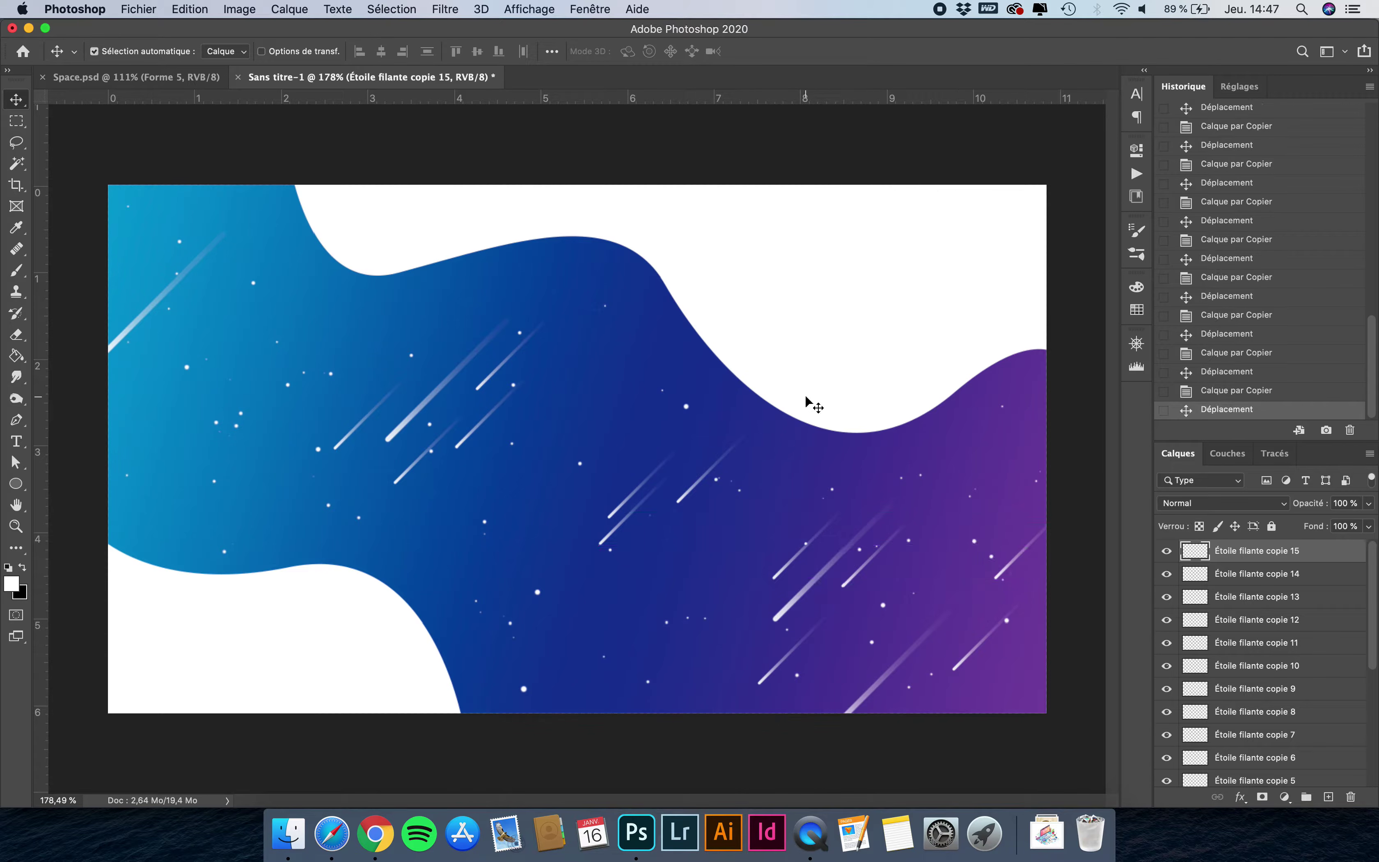
# Add another streak near the shape's upper-left corner, then scatter even smaller scaled-down copies over the blue and purple areas.
pyautogui.press('super+j')
pyautogui.moveTo(806, 400); pyautogui.dragTo(975, 544)
pyautogui.press('super+j')
pyautogui.press('super+t')
pyautogui.press('Return')
pyautogui.press('super+j')
pyautogui.press('super+j')
pyautogui.press('super+j')
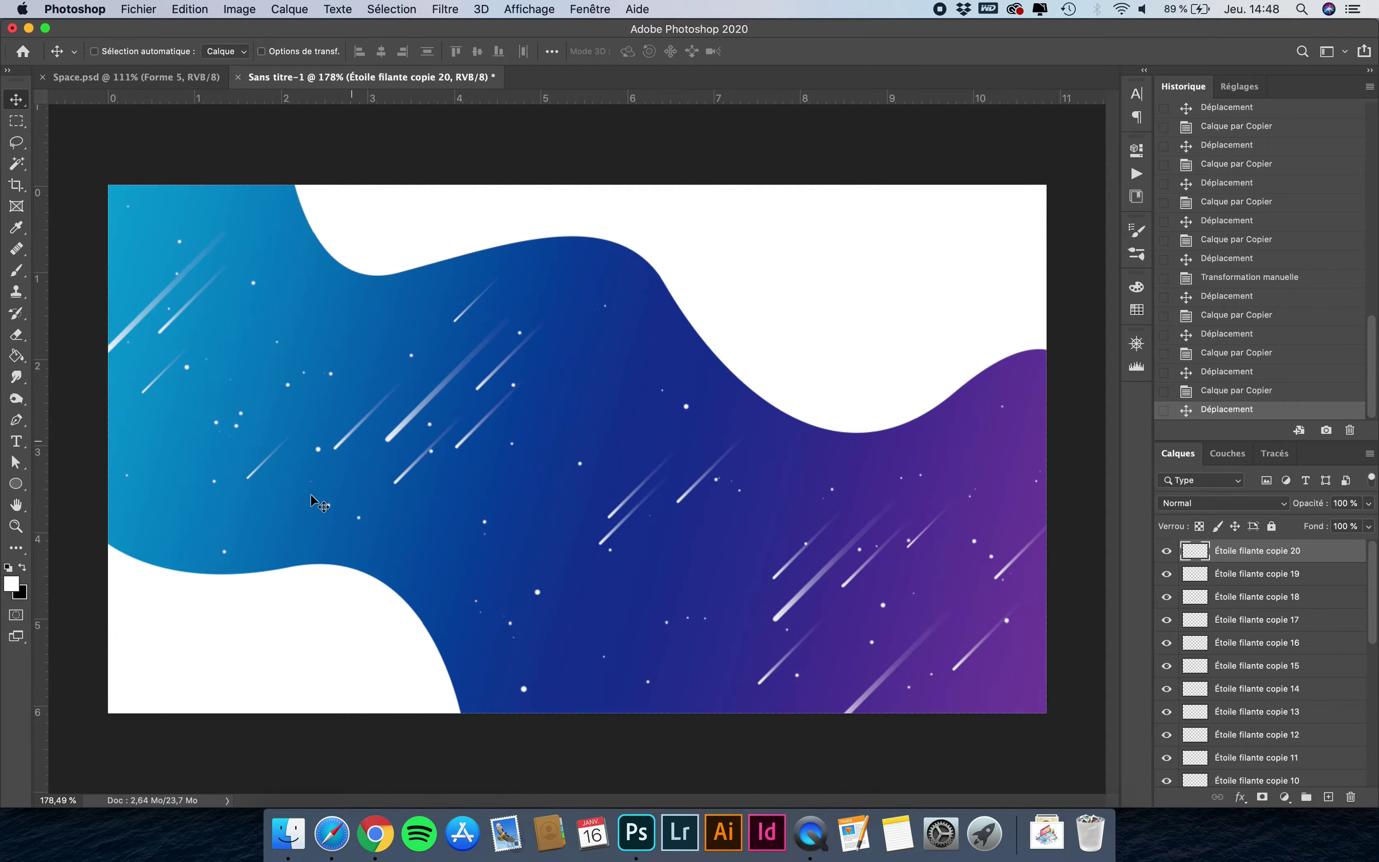
# Draw a white circle with the Ellipse tool over the blue area and position it beside the large shooting star.
pyautogui.scroll(-5, 452, 490)
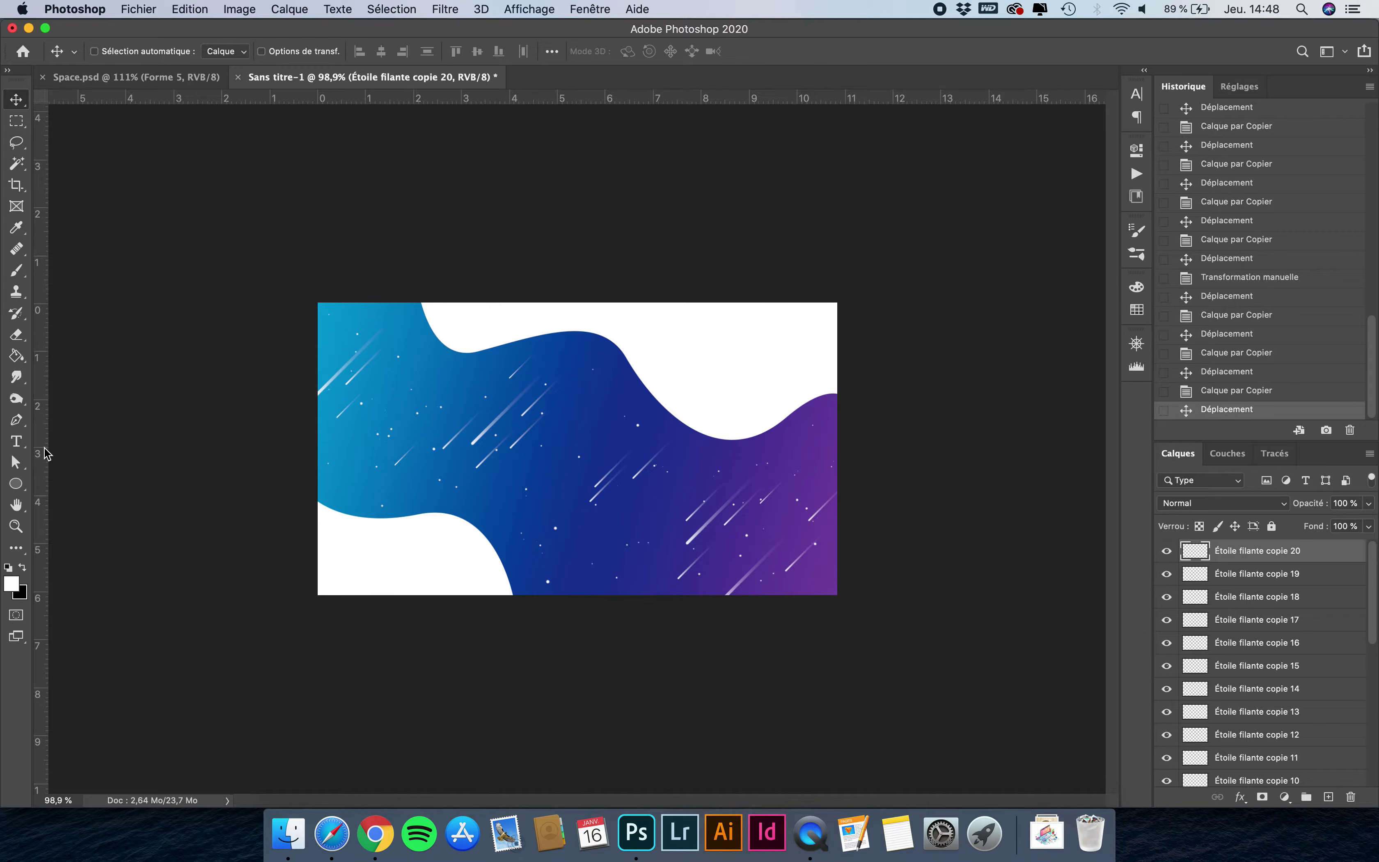
pyautogui.moveTo(19, 489); pyautogui.dragTo(83, 513)
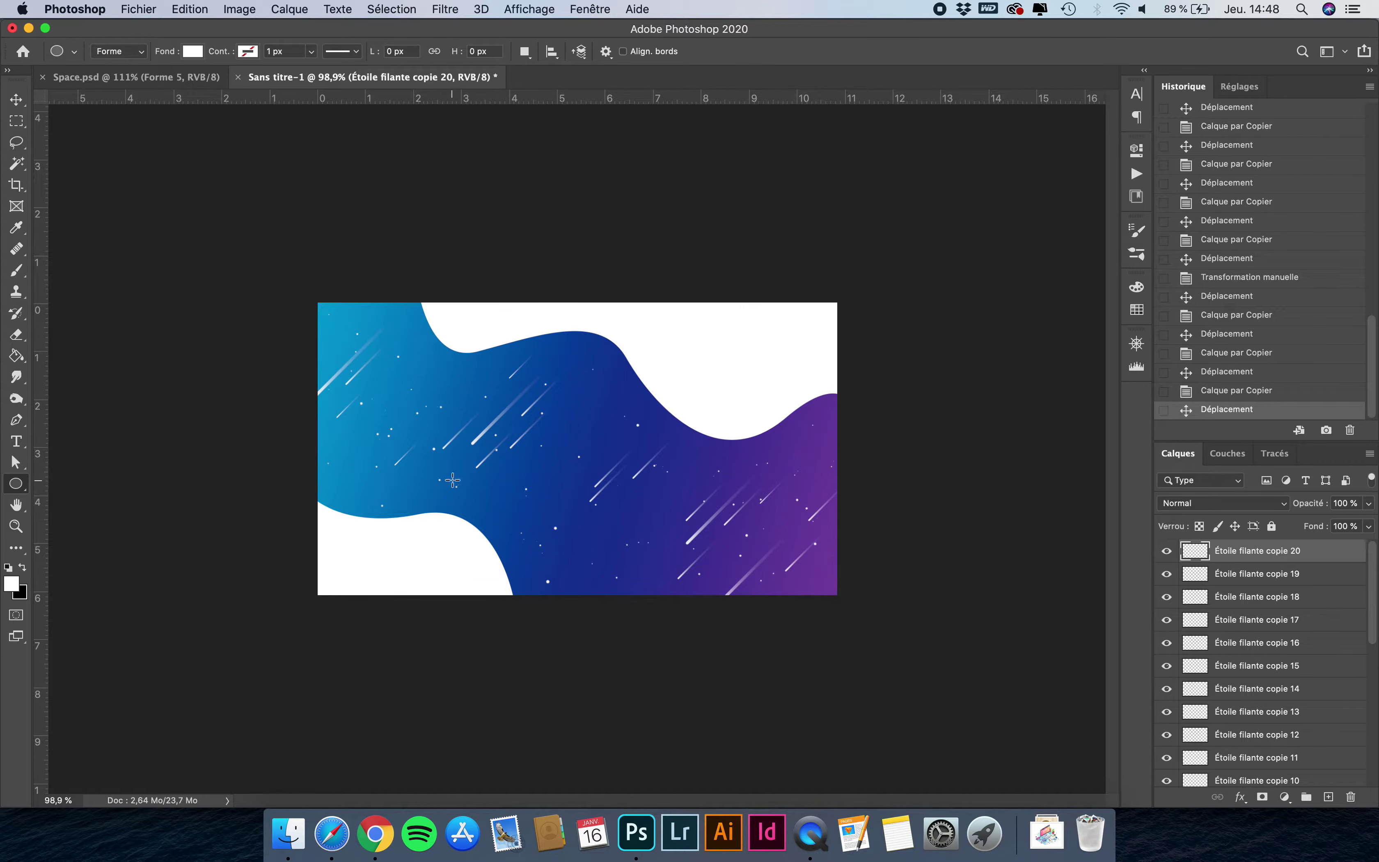
pyautogui.scroll(3, 452, 480)
pyautogui.moveTo(511, 467); pyautogui.dragTo(540, 410)
pyautogui.click(16, 99)
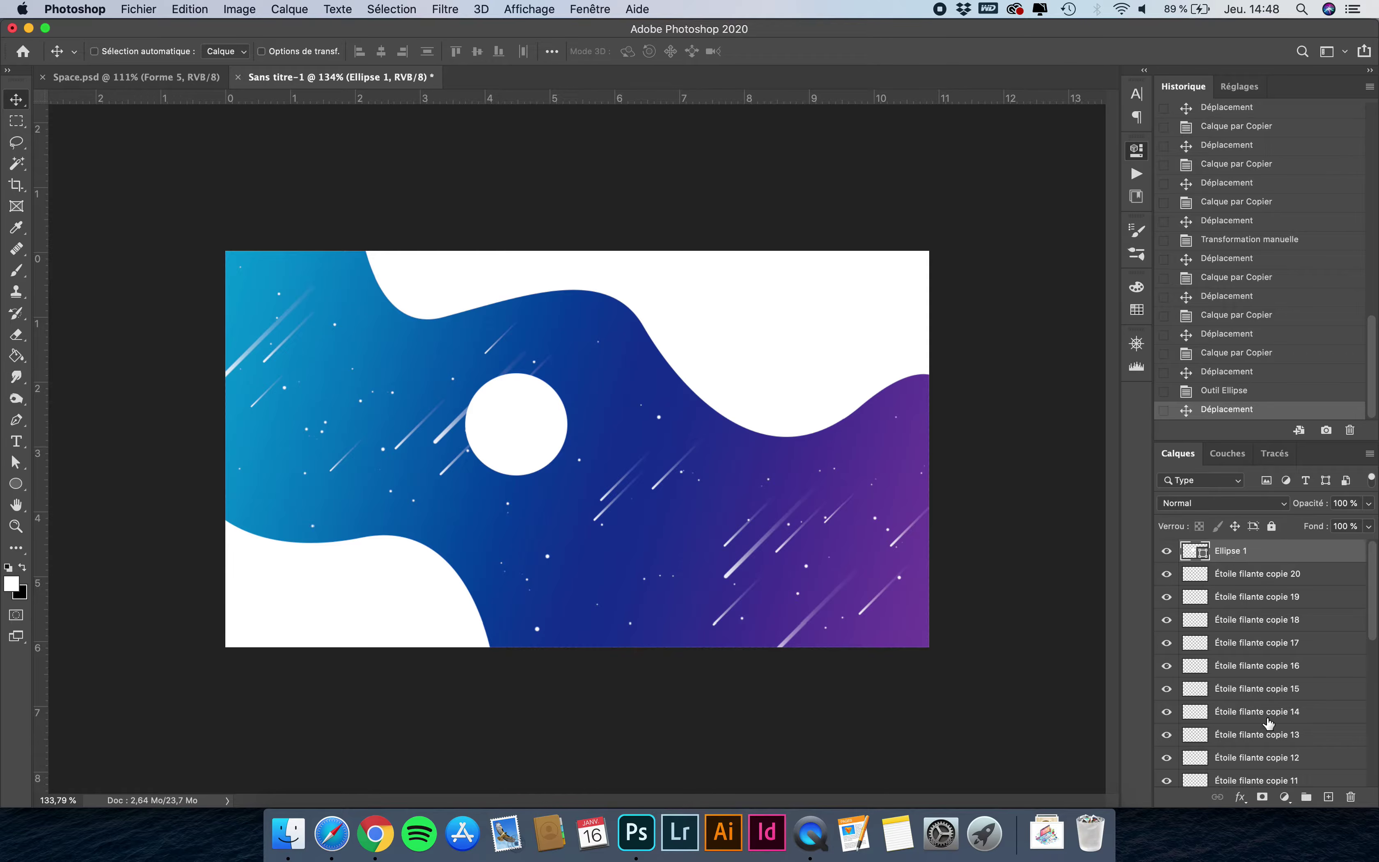
# Add a gradient overlay (Incrustation en dégradé) to the circle using the pink-to-peach preset.
pyautogui.click(1241, 798)
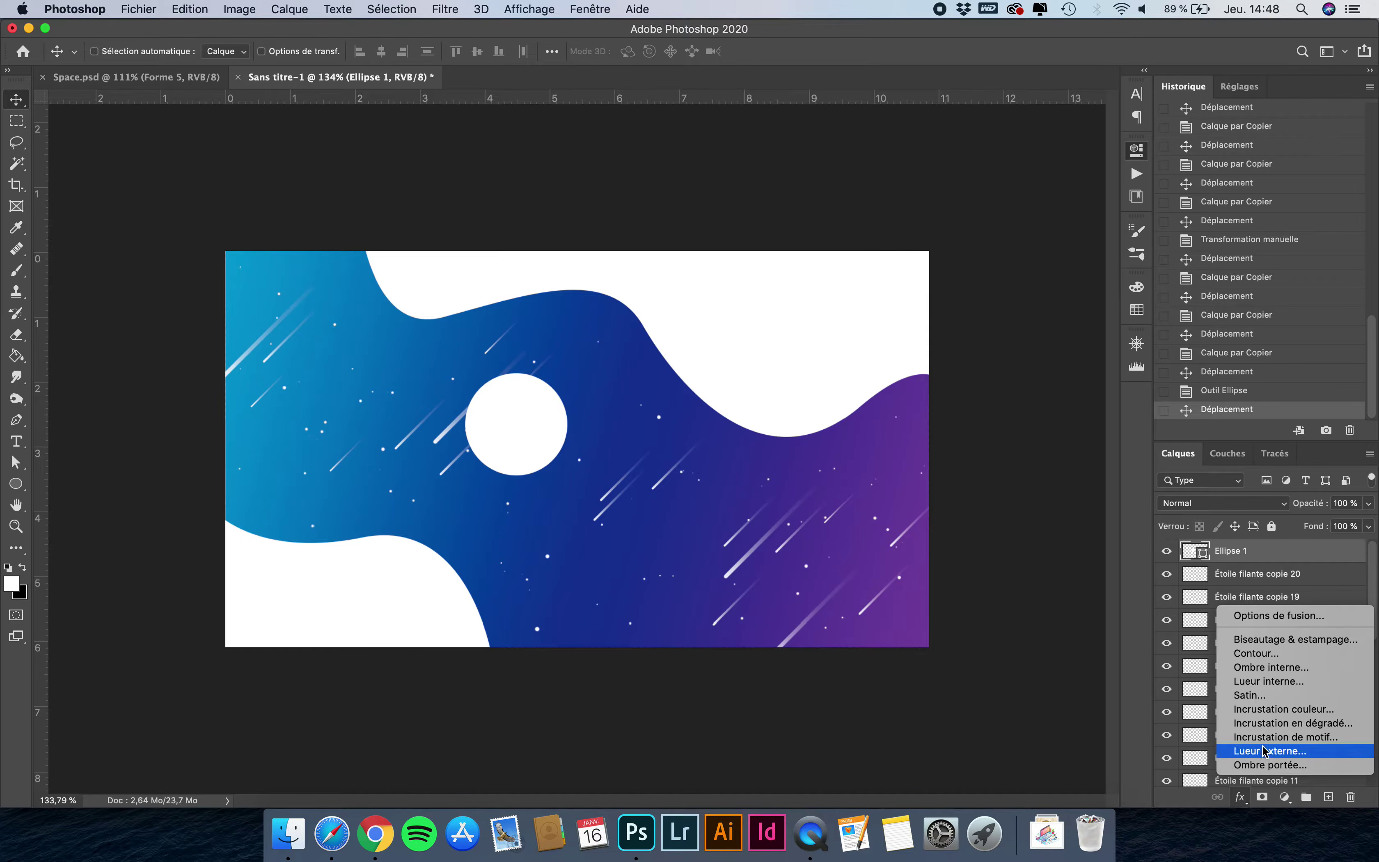
pyautogui.click(1276, 723)
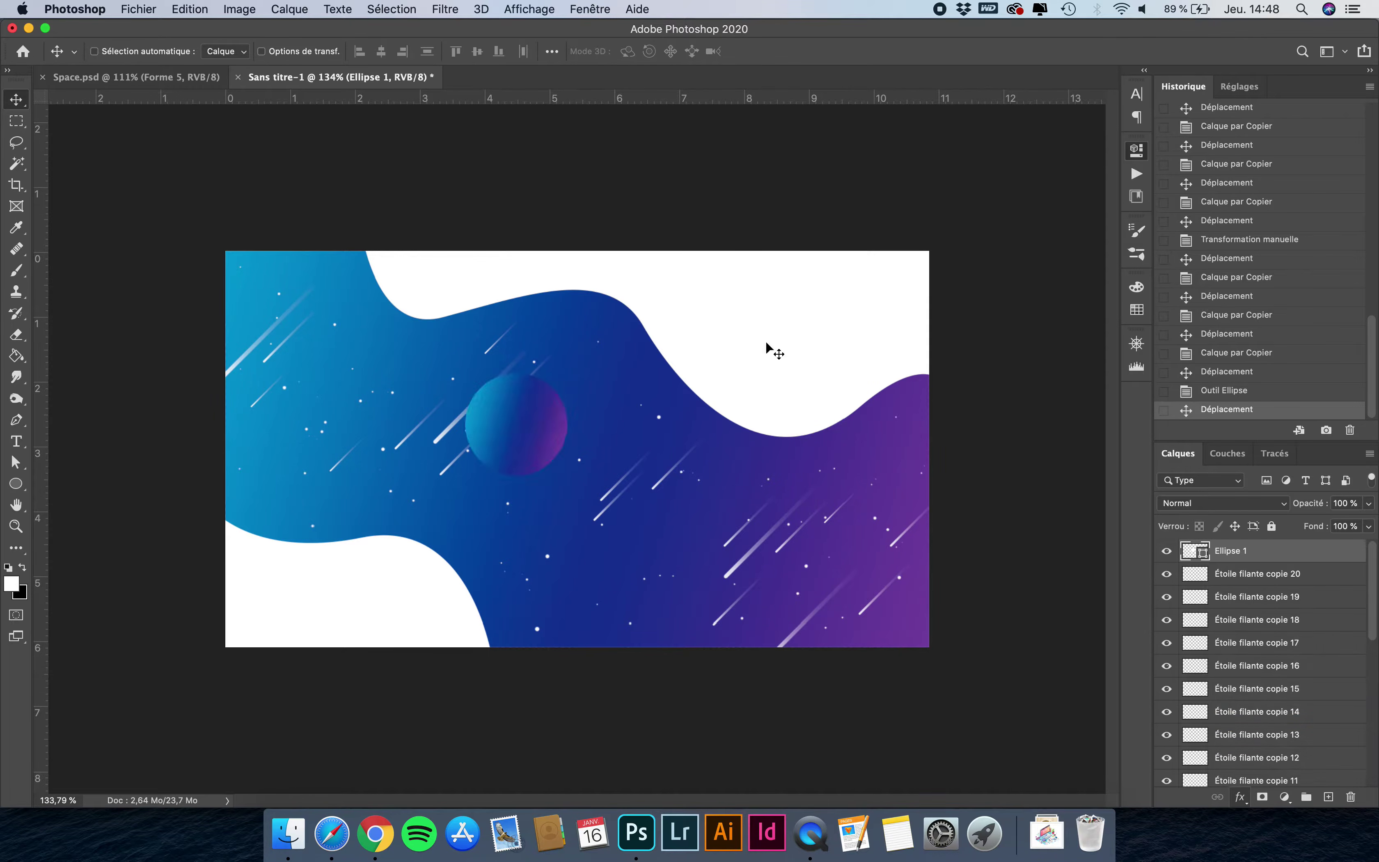
pyautogui.click(1003, 390)
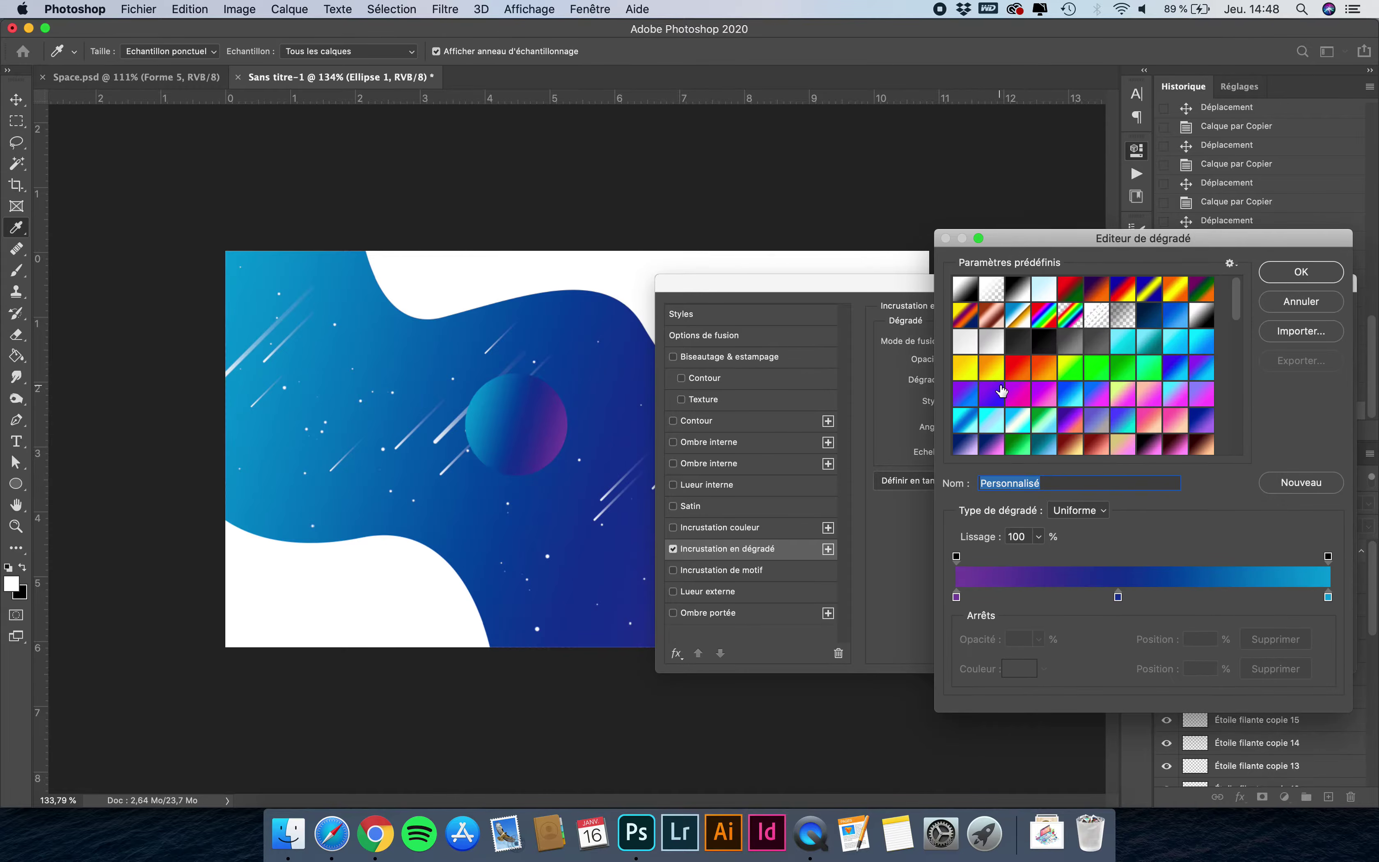
pyautogui.scroll(-10, 1024, 420)
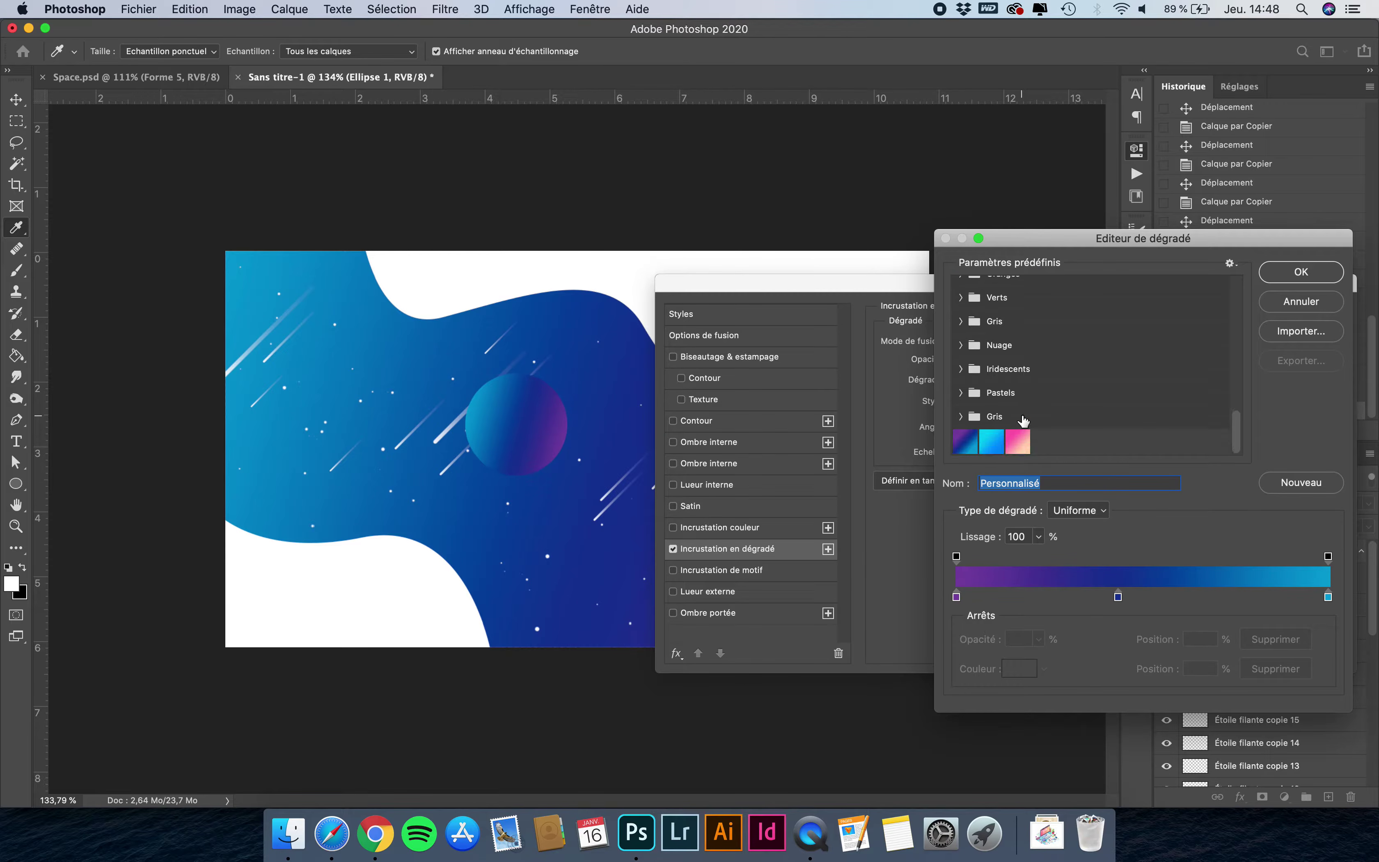
pyautogui.click(1020, 441)
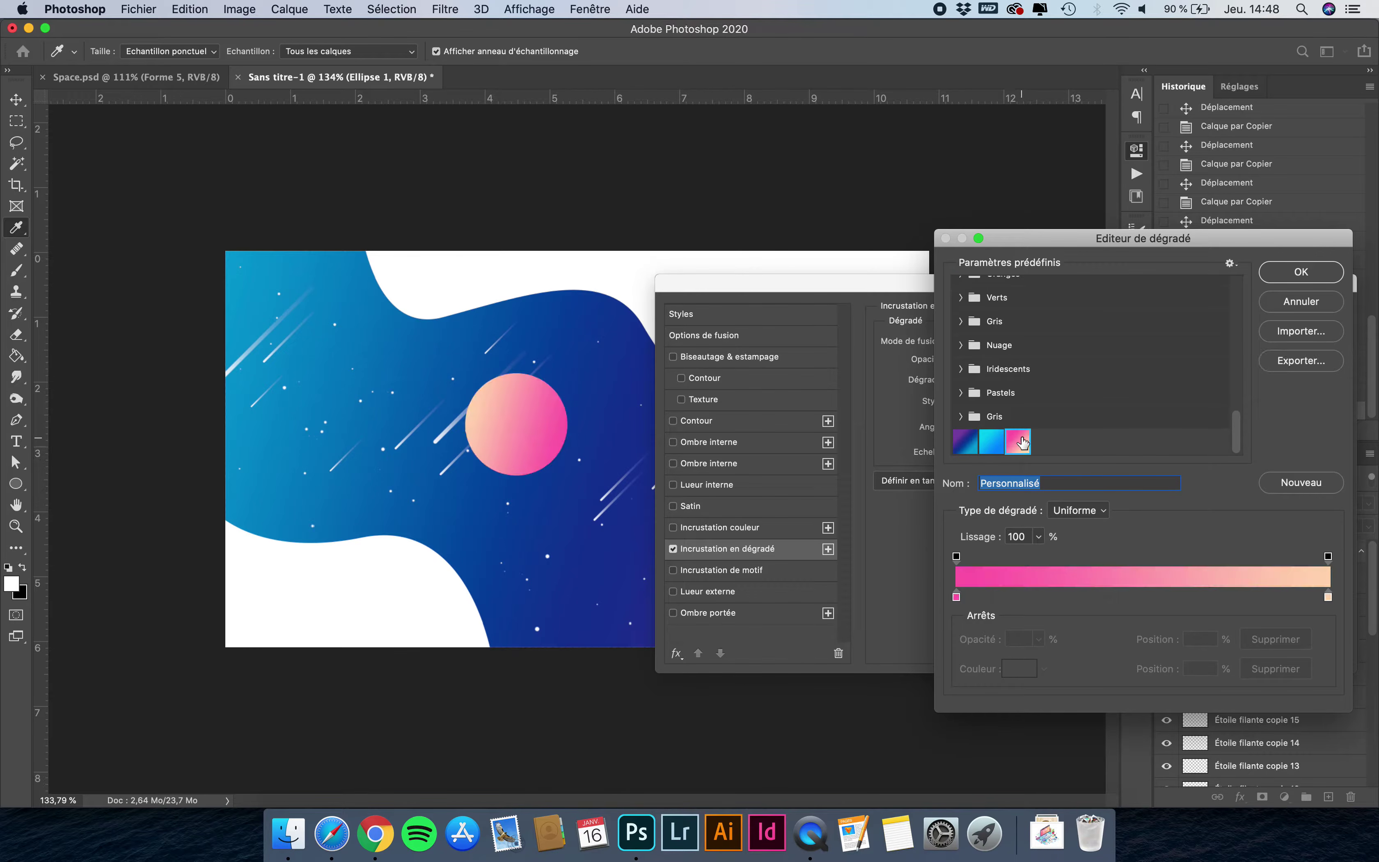
# Confirm the gradient's end colours as fa5eab pink and ffd9b5 peach and accept the gradient.
pyautogui.doubleClick(956, 596)
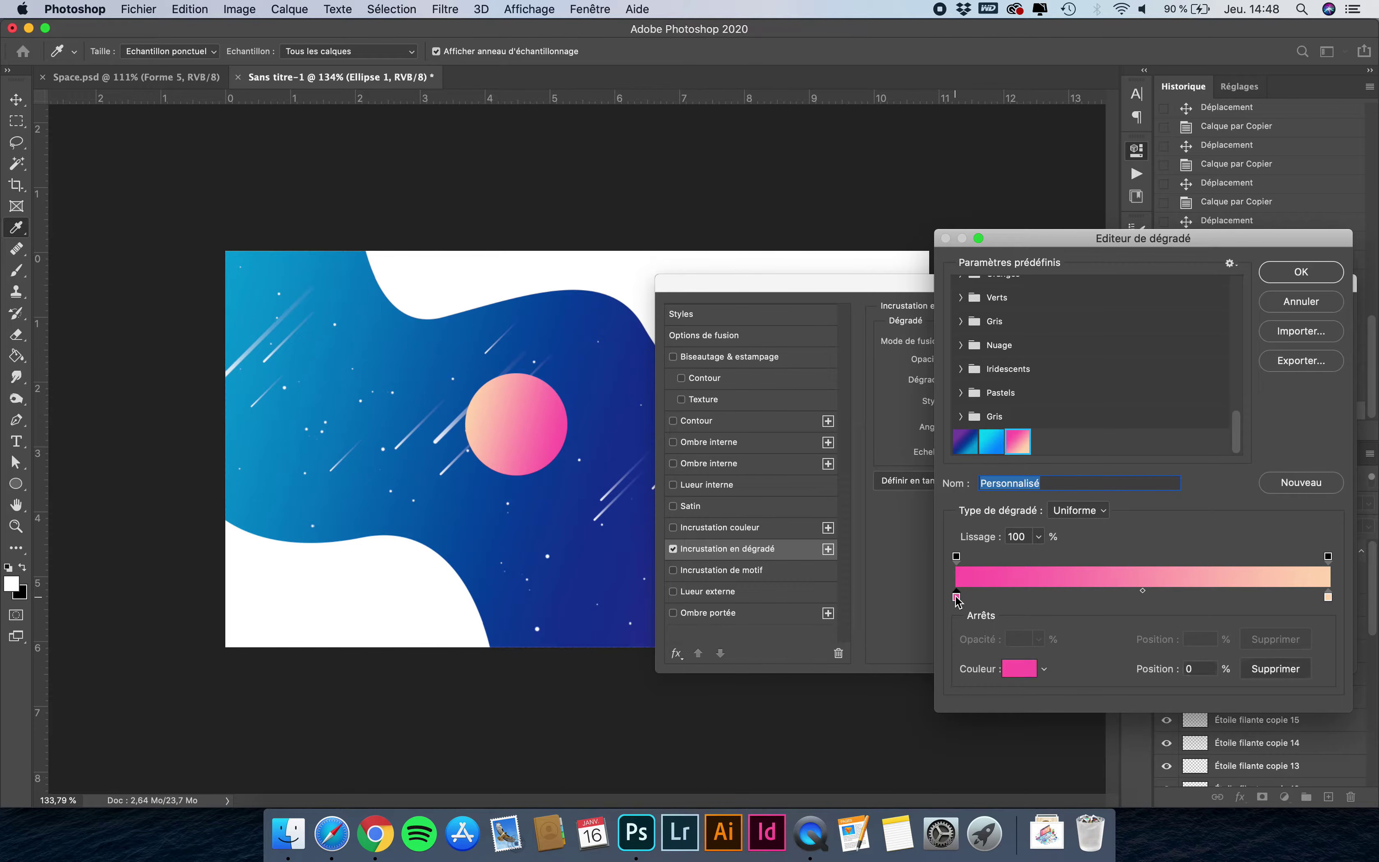
pyautogui.click(1213, 662)
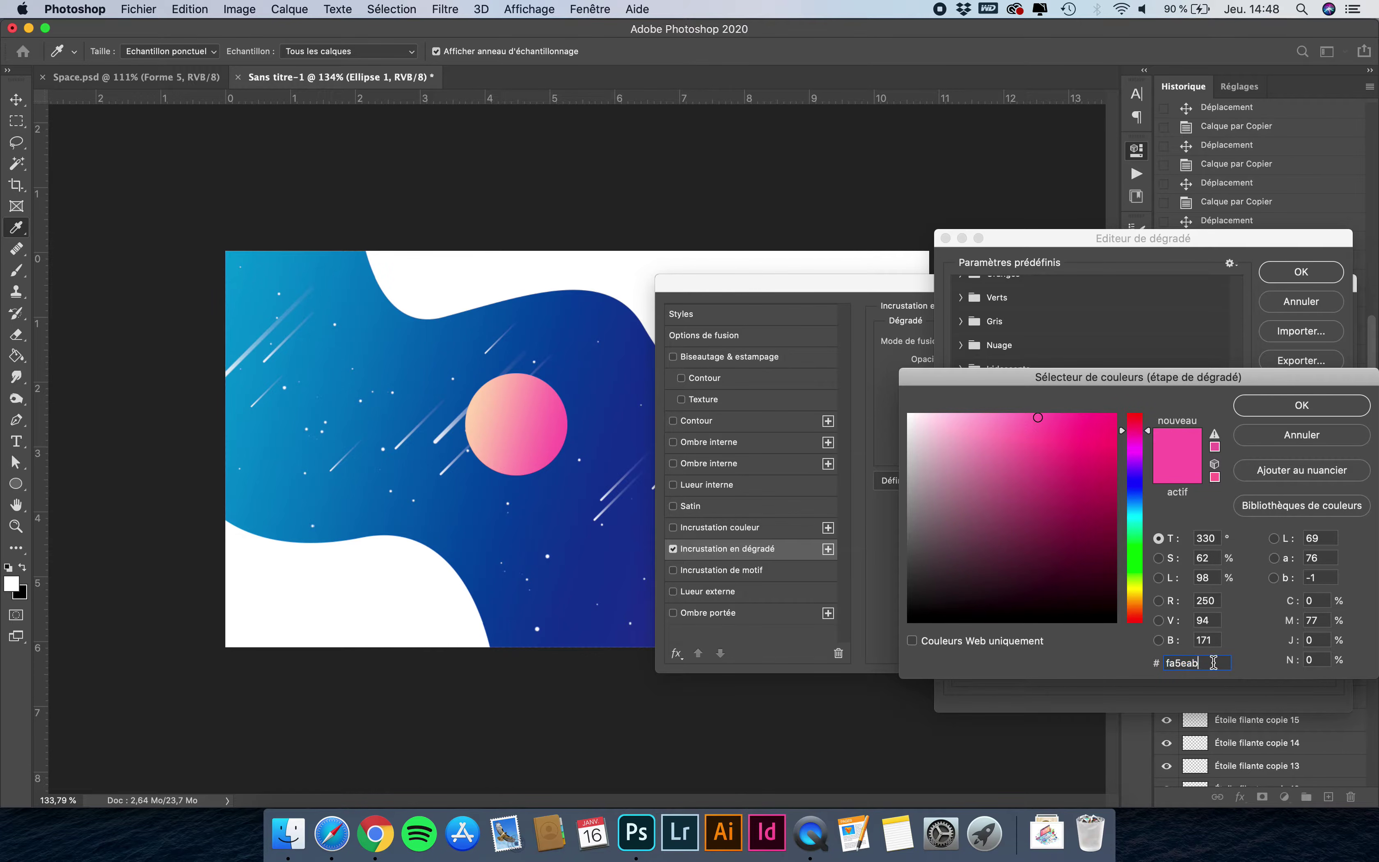
pyautogui.click(1305, 405)
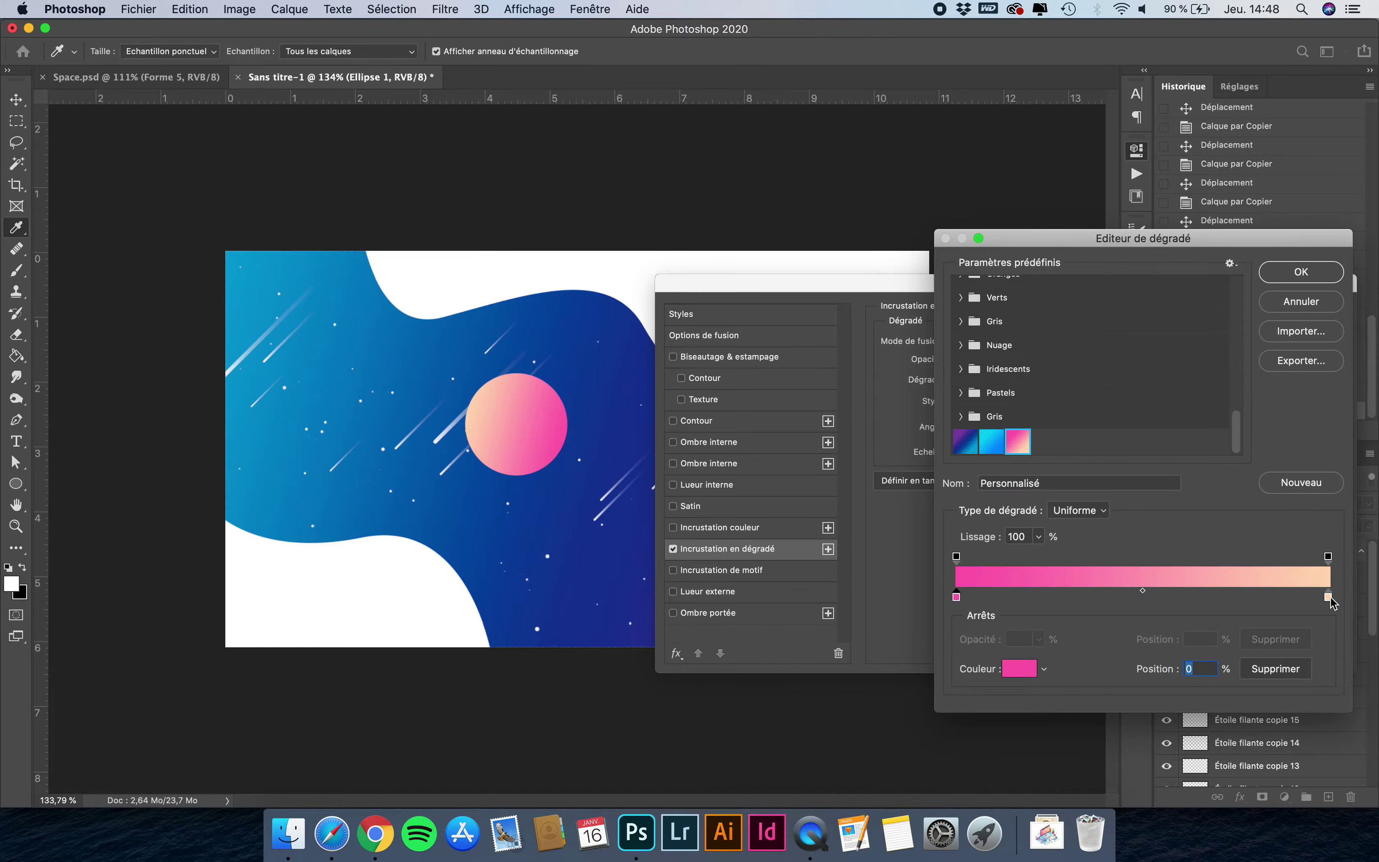
pyautogui.doubleClick(1328, 598)
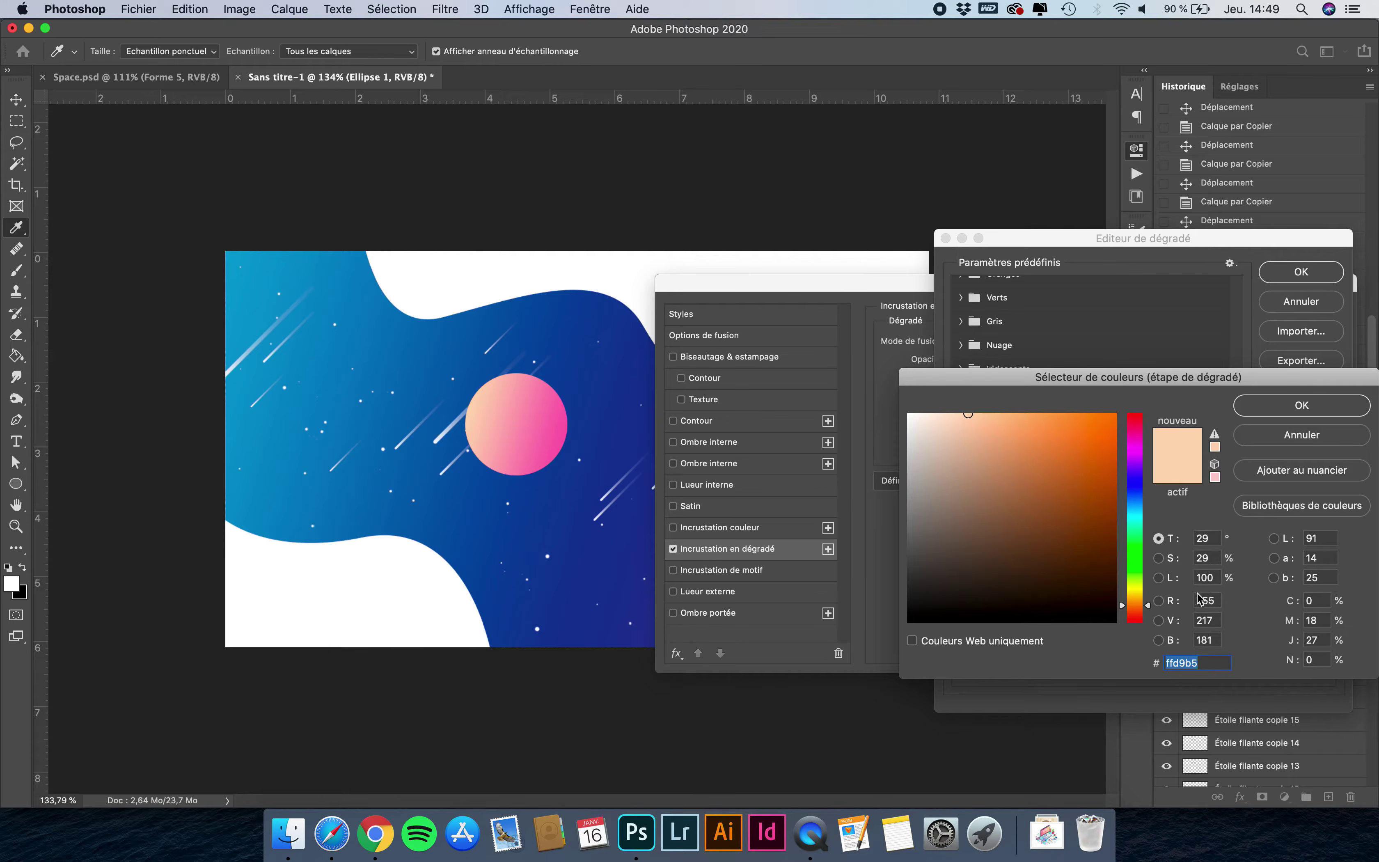
pyautogui.click(1291, 408)
pyautogui.click(1299, 273)
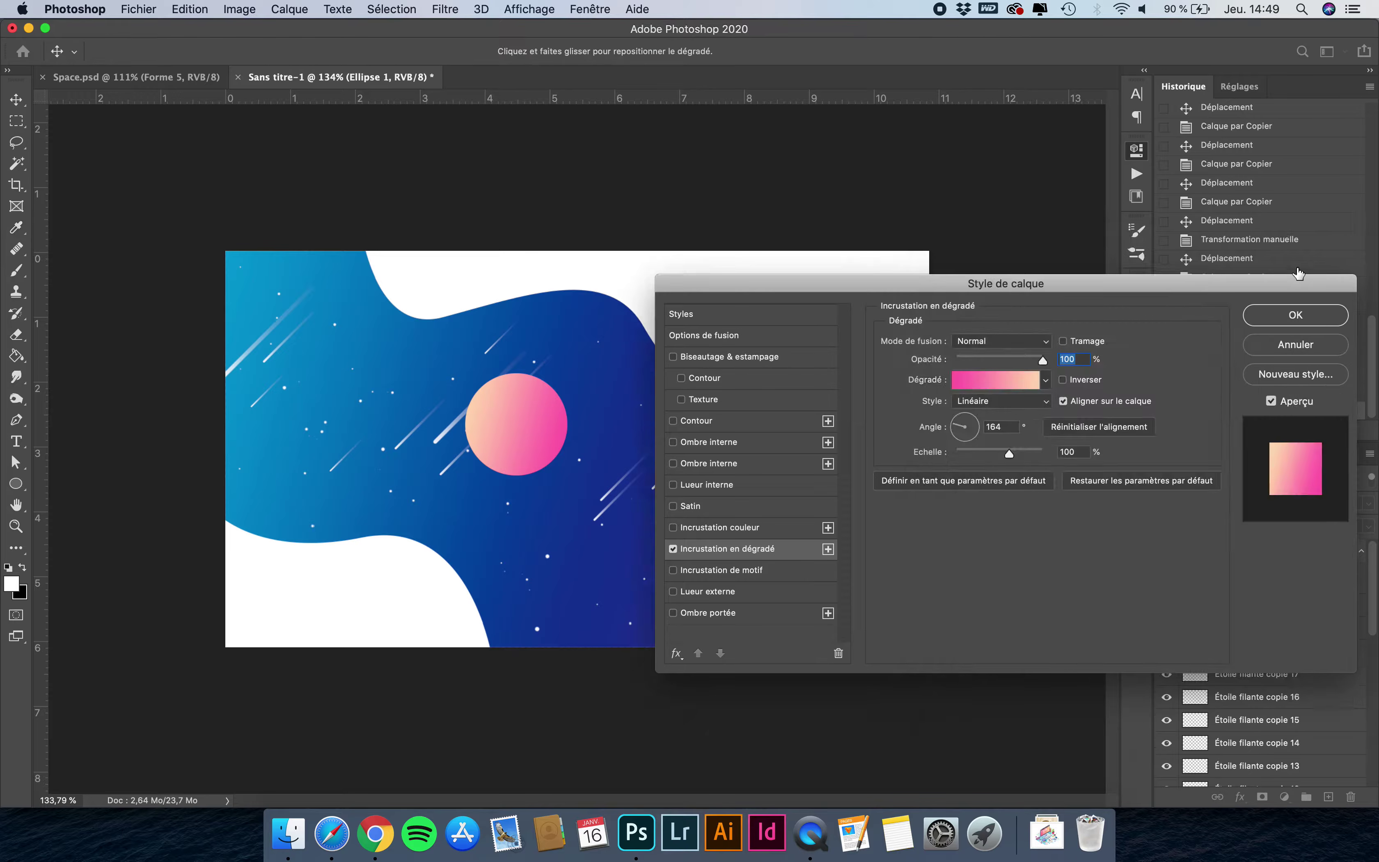
# Set the overlay's gradient angle to 46° and shift the circle slightly down and right.
pyautogui.moveTo(963, 431); pyautogui.dragTo(977, 416)
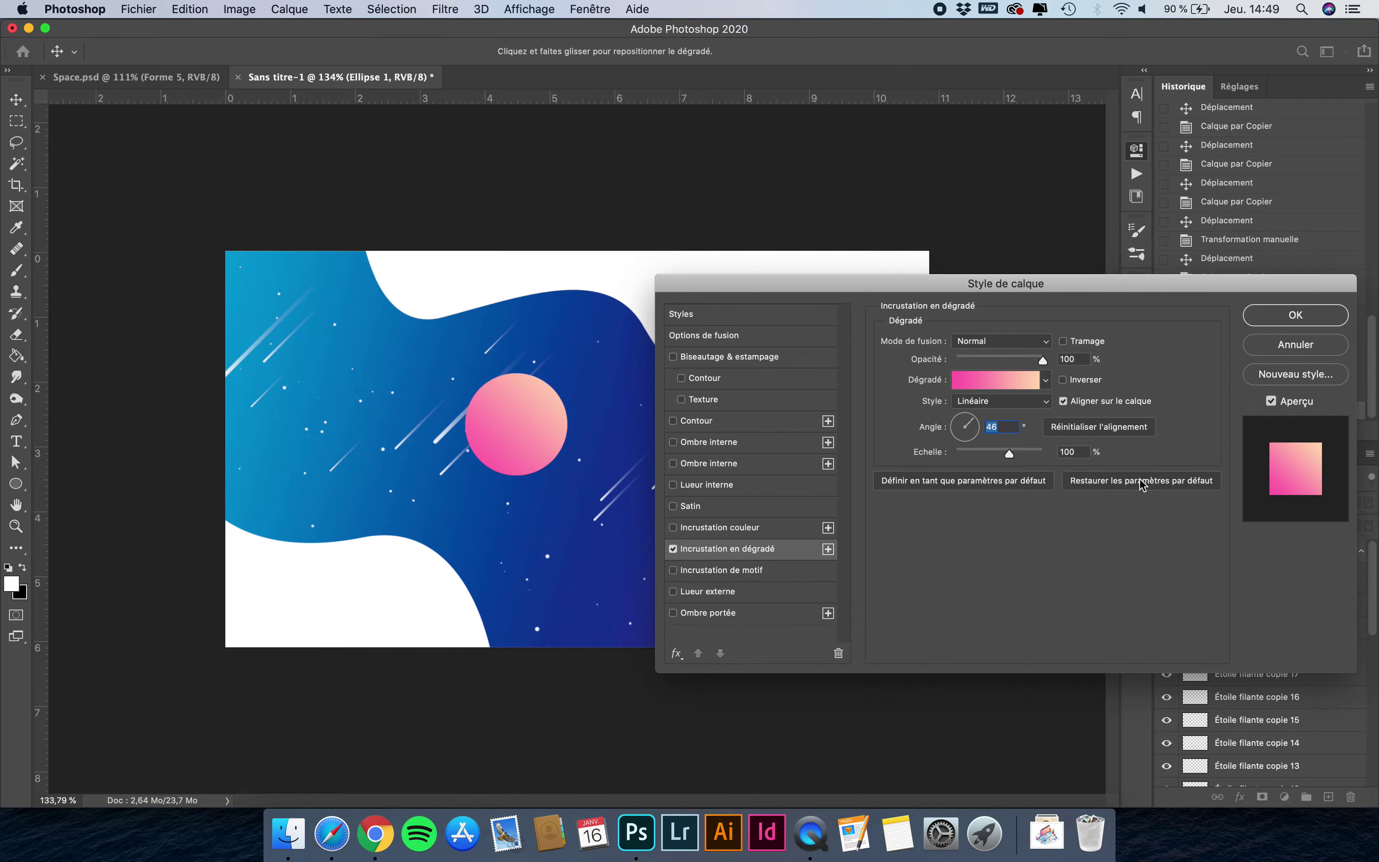
pyautogui.click(1307, 320)
pyautogui.moveTo(529, 413); pyautogui.dragTo(560, 452)
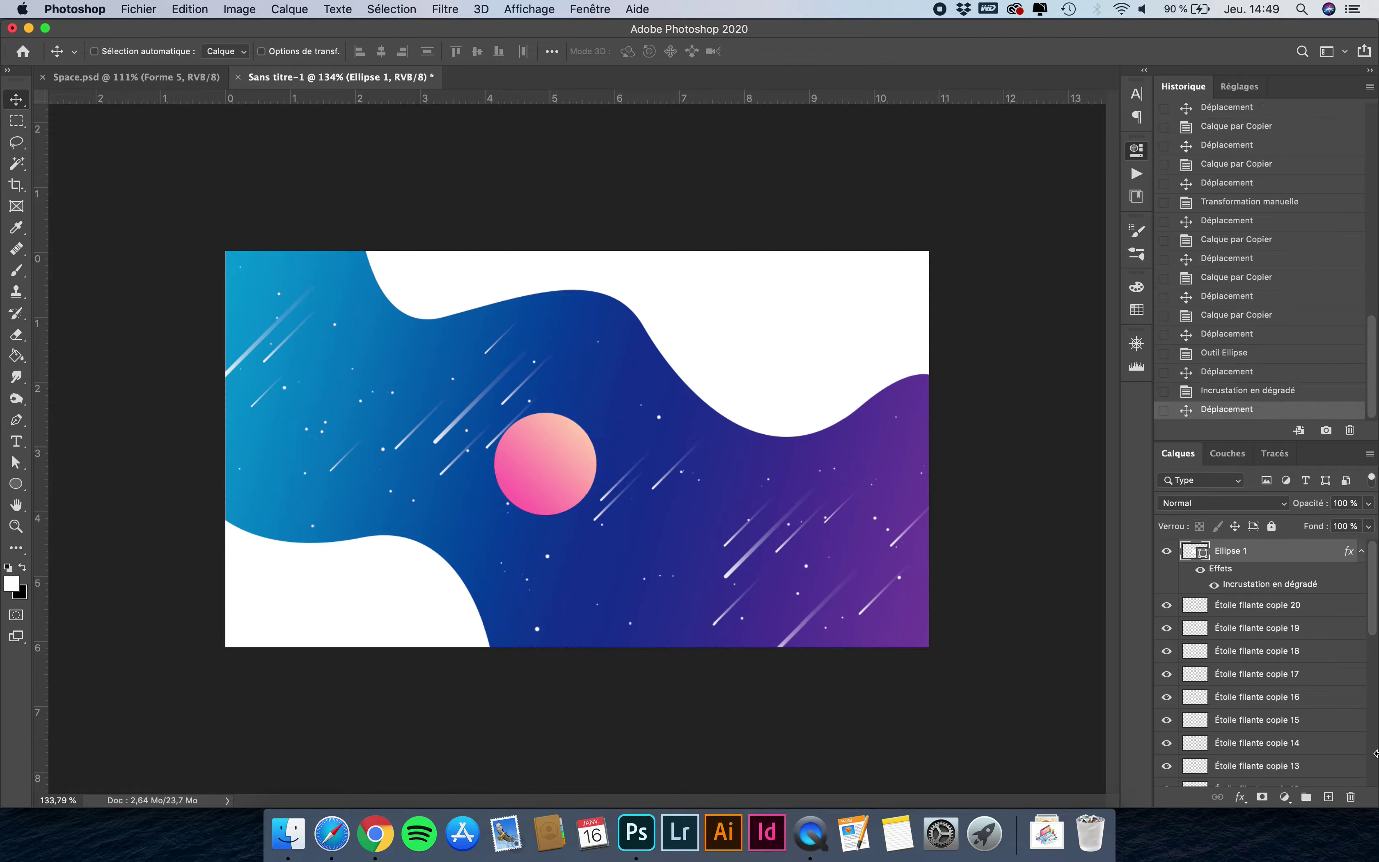
# Add a new layer above the circle and ready the hard round Brush with smoothing (Lissage) at 100 %.
pyautogui.click(1328, 798)
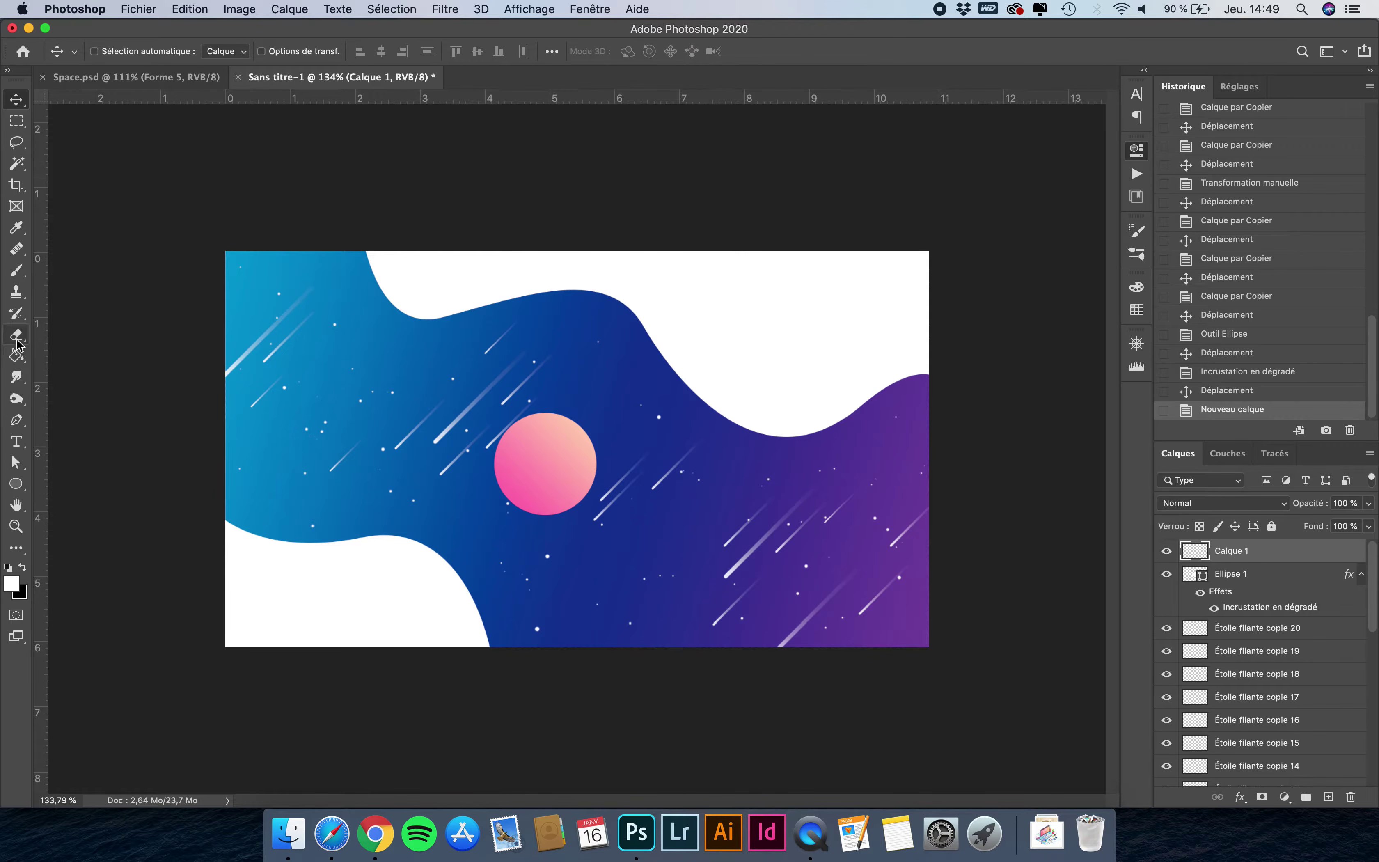
pyautogui.click(16, 272)
pyautogui.click(110, 55)
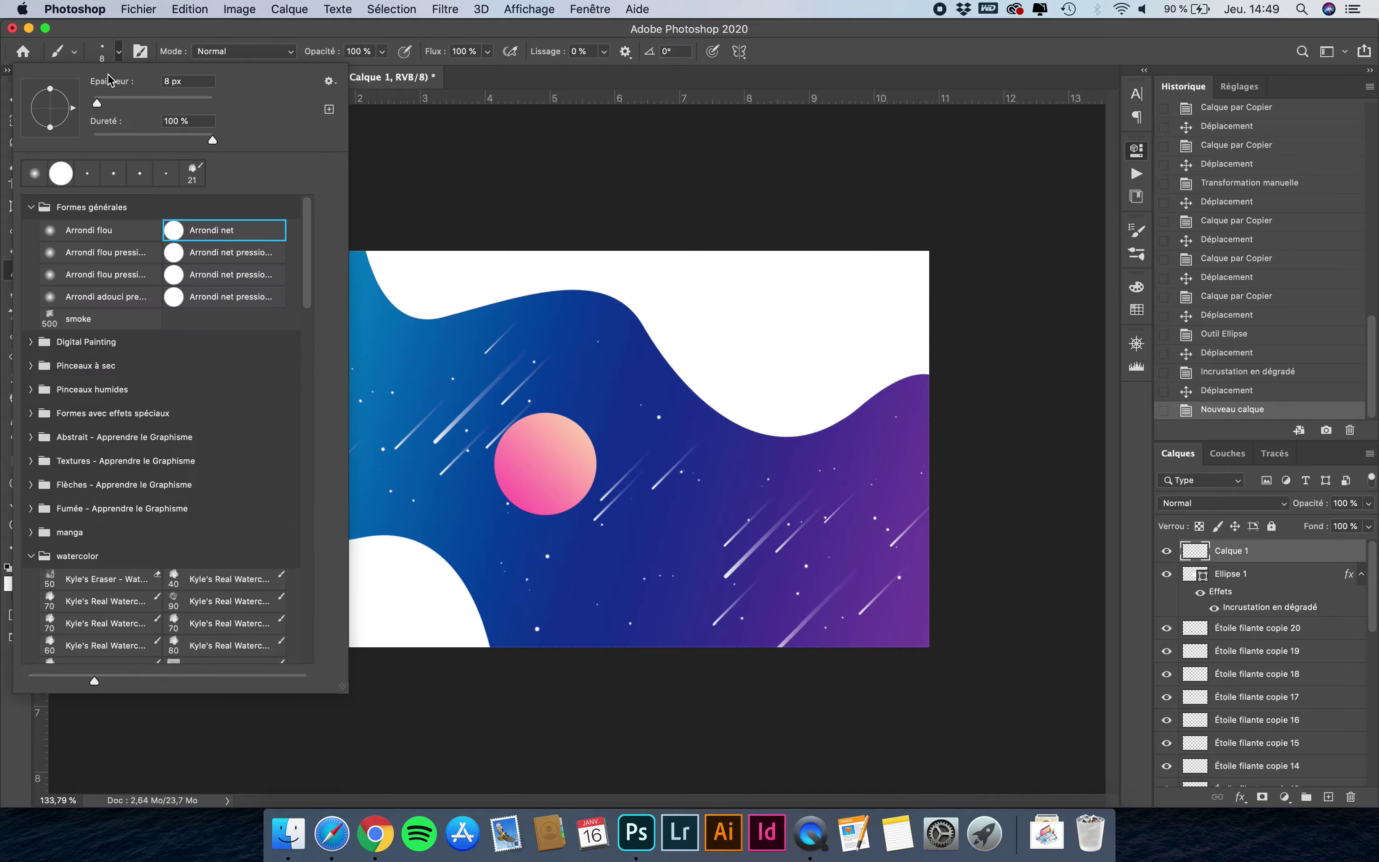
pyautogui.click(402, 37)
pyautogui.click(603, 51)
pyautogui.moveTo(630, 78); pyautogui.dragTo(683, 77)
# Paint a black zigzag stroke across the pink circle with a 16 px brush.
pyautogui.scroll(5, 576, 447)
pyautogui.scroll(-2, 546, 530)
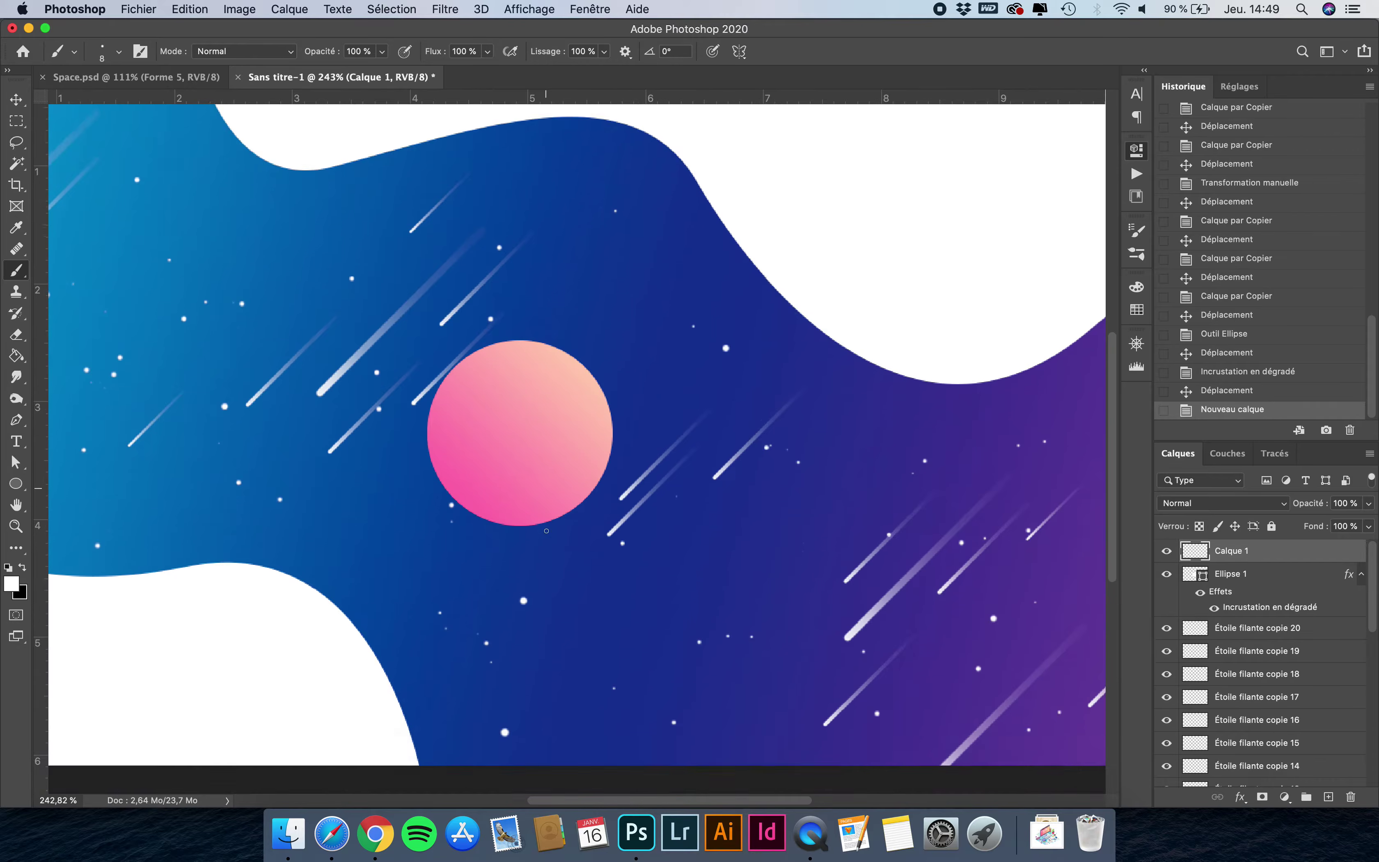
pyautogui.scroll(-2, 546, 530)
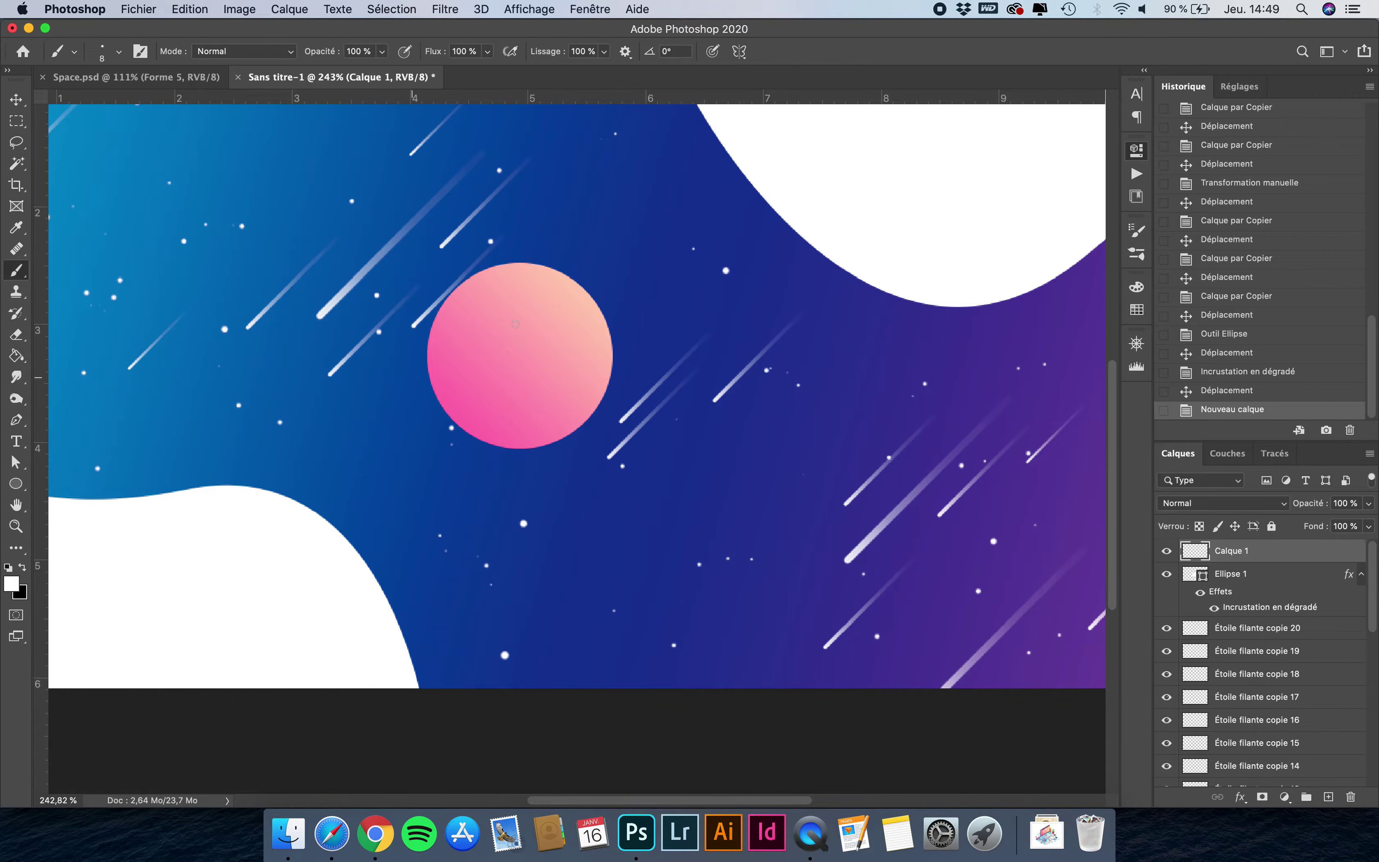
pyautogui.click(22, 568)
pyautogui.moveTo(519, 305); pyautogui.dragTo(532, 303)
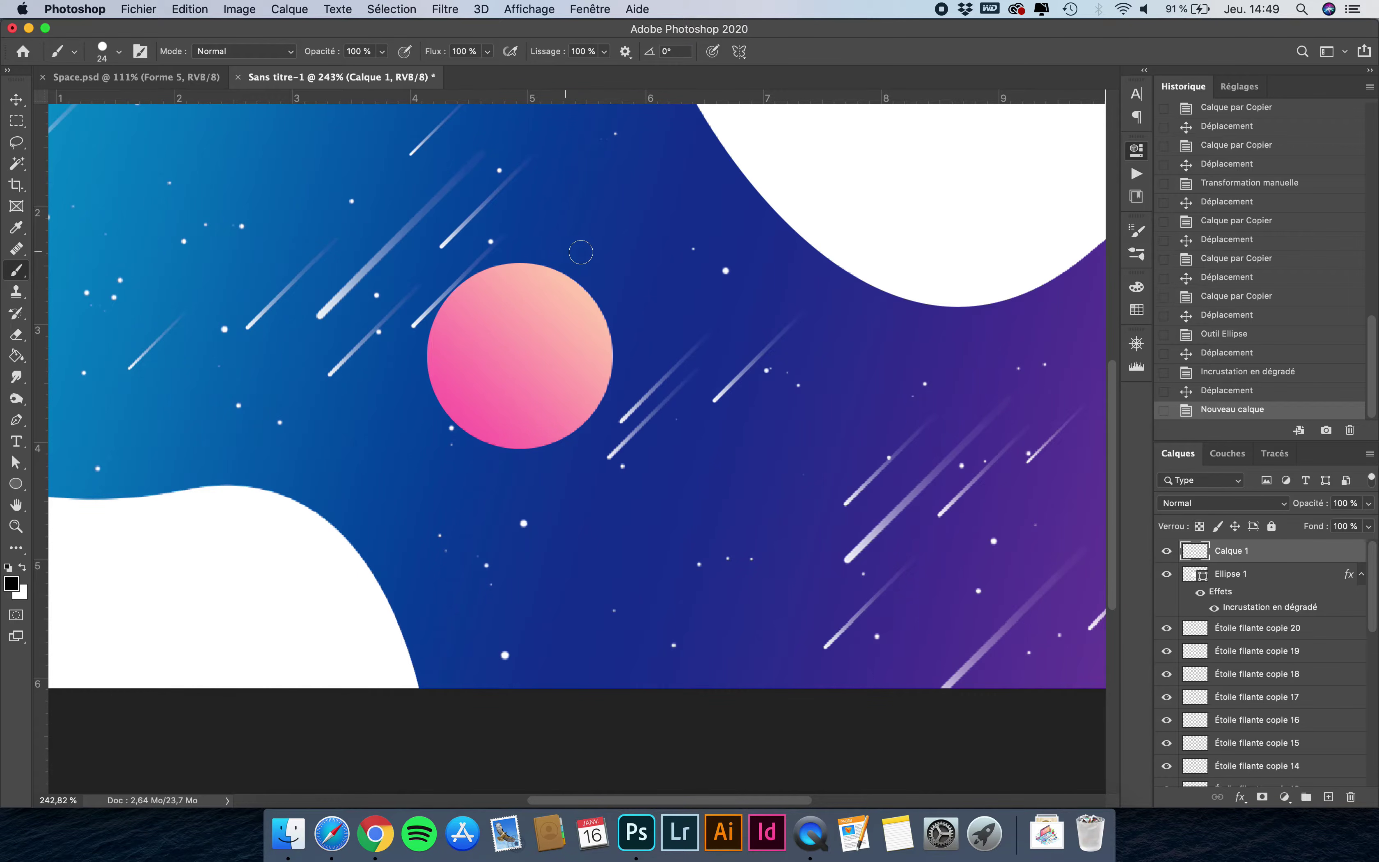
pyautogui.moveTo(584, 239)
pyautogui.mouseDown()
pyautogui.moveTo(427, 350)
pyautogui.moveTo(584, 285)
pyautogui.moveTo(450, 436)
pyautogui.moveTo(616, 380)
pyautogui.mouseUp()
pyautogui.moveTo(768, 314); pyautogui.dragTo(785, 318)
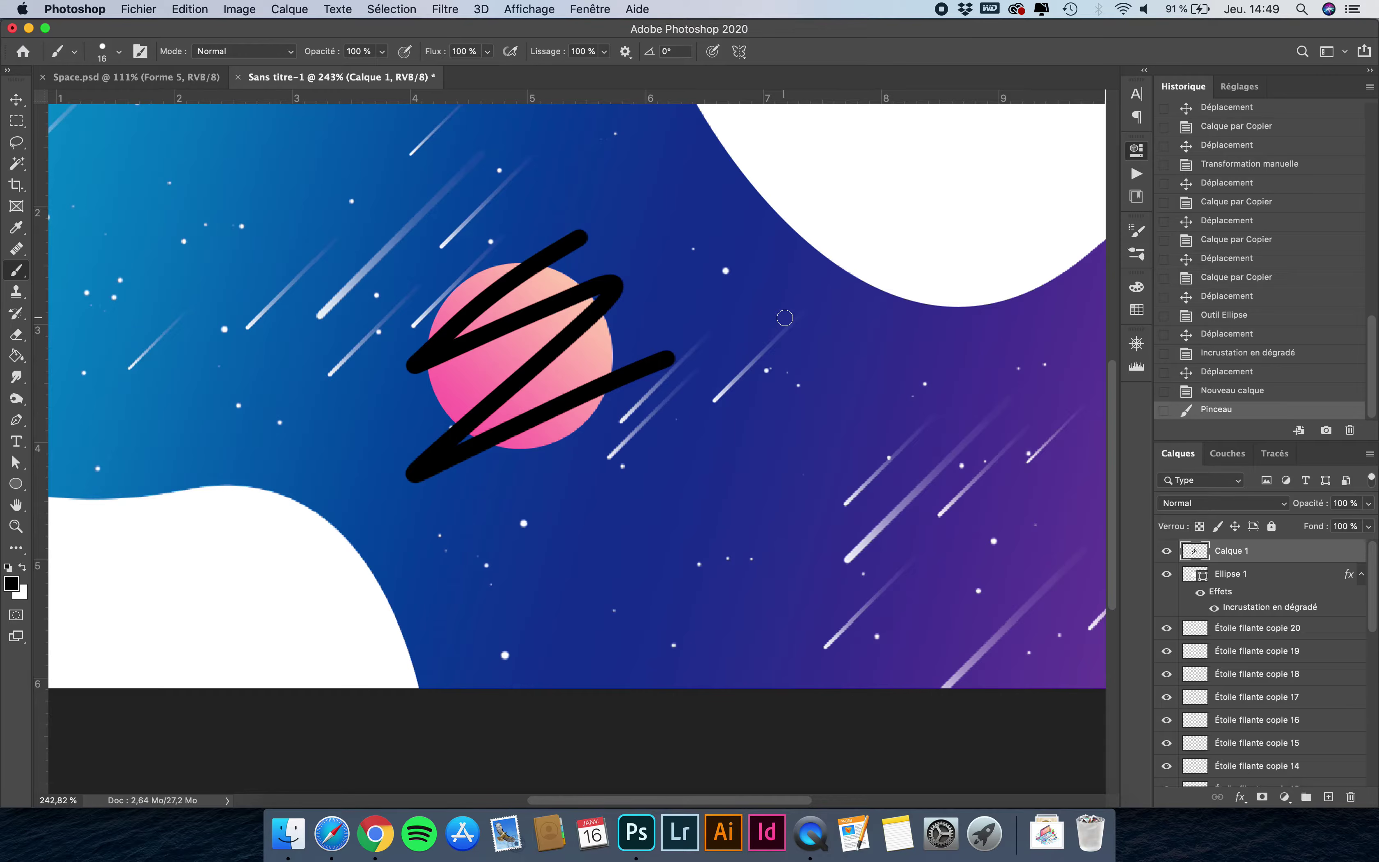
# Undo the zigzag stroke and load the pink circle's outline as a selection for painting on the new layer.
pyautogui.press('super+z')
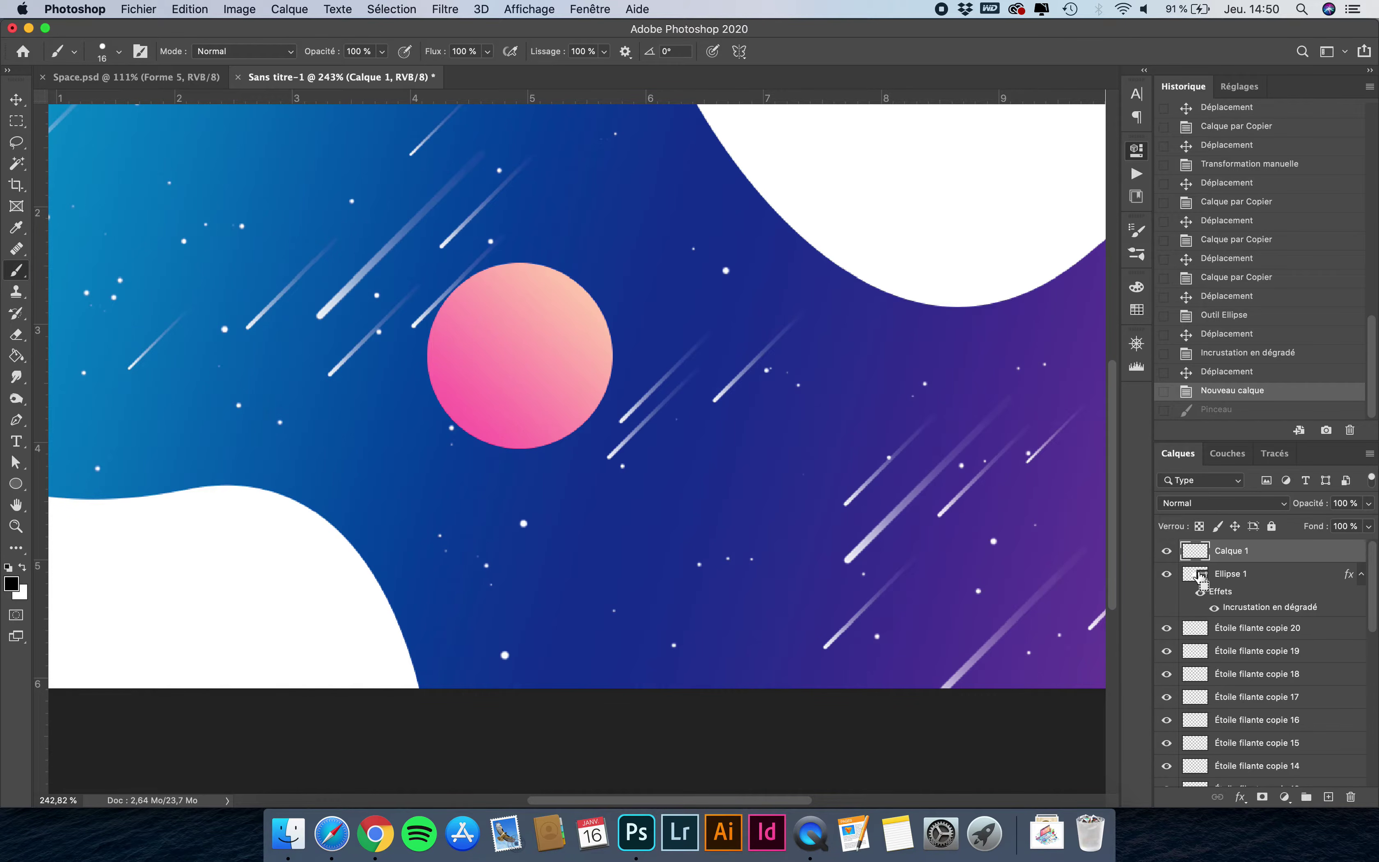
pyautogui.keyDown('super'); pyautogui.click(1197, 575); pyautogui.keyUp('super')
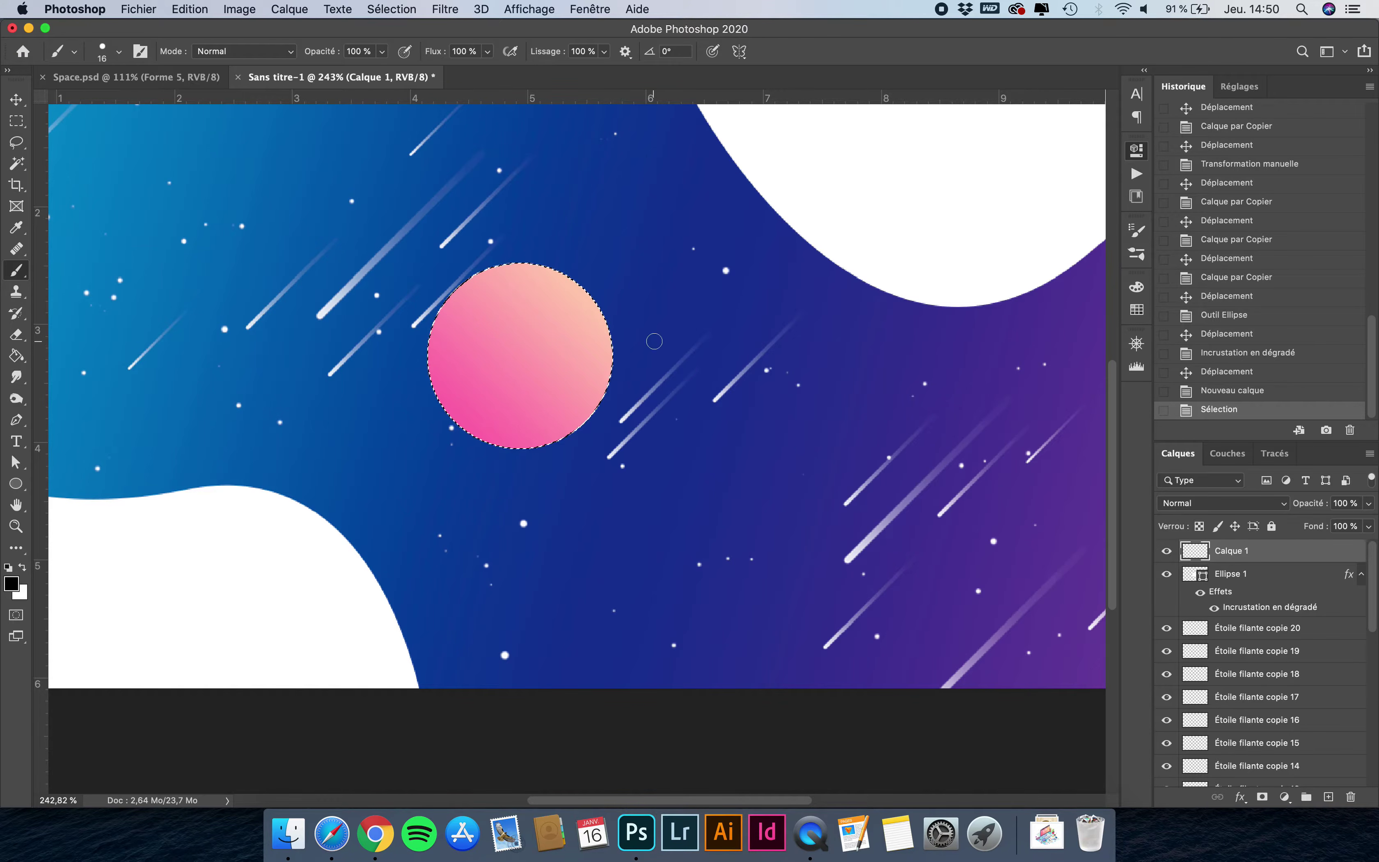
pyautogui.moveTo(556, 235); pyautogui.dragTo(431, 392)
pyautogui.moveTo(592, 279); pyautogui.dragTo(436, 403)
pyautogui.moveTo(580, 372)
pyautogui.mouseDown()
pyautogui.moveTo(570, 296)
pyautogui.moveTo(720, 299)
pyautogui.mouseUp()
pyautogui.press('super+z')
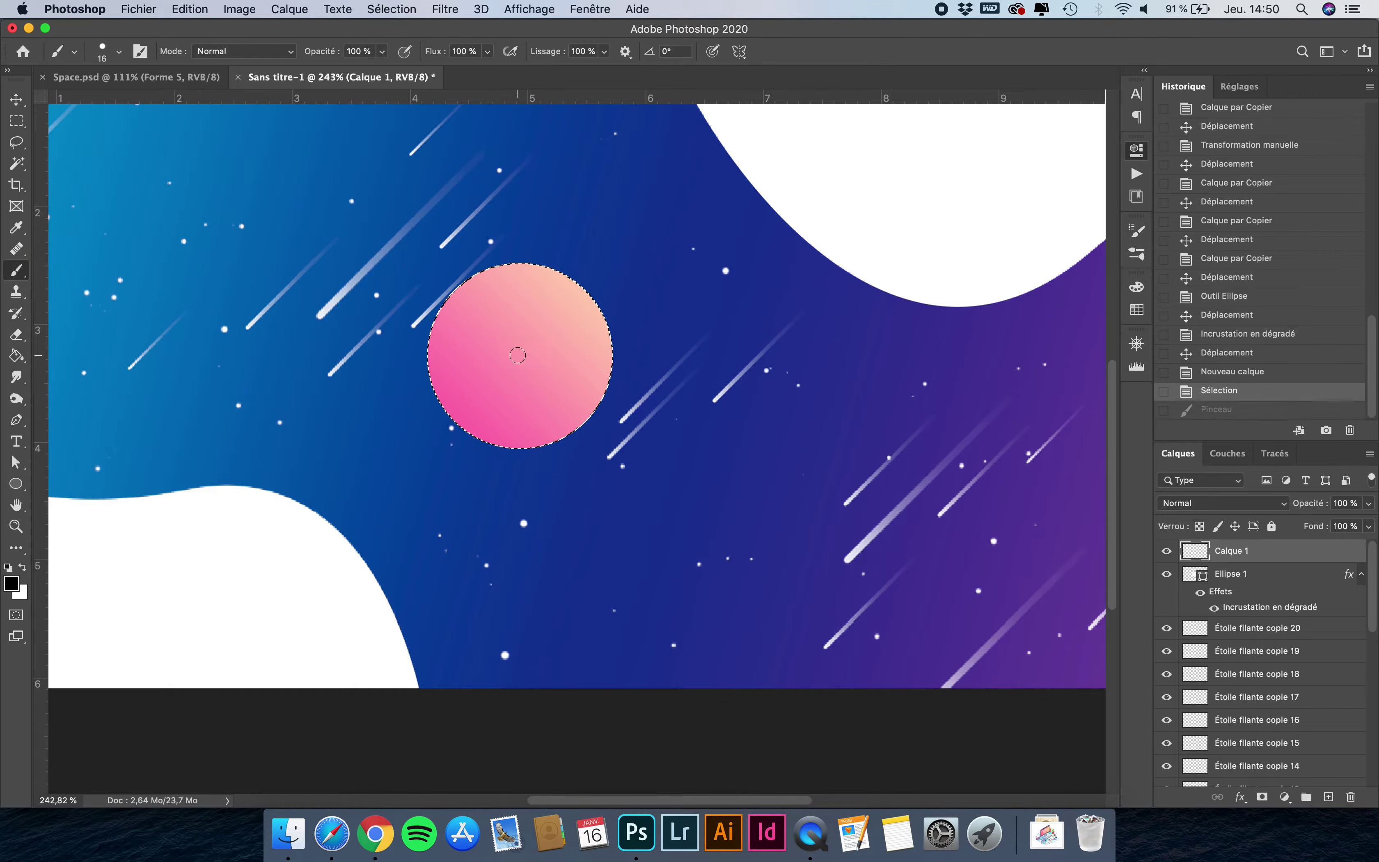
# Paint thick black diagonal zigzag bands across the selected circle with the 16 px brush.
pyautogui.moveTo(599, 242)
pyautogui.mouseDown()
pyautogui.moveTo(359, 392)
pyautogui.moveTo(430, 383)
pyautogui.moveTo(688, 242)
pyautogui.mouseUp()
pyautogui.moveTo(626, 325); pyautogui.dragTo(336, 461)
pyautogui.moveTo(694, 374); pyautogui.dragTo(694, 374)
# Reduce the brush to 9 px and add thinner, slightly curved diagonal black stripes between the bands across the whole circle.
pyautogui.moveTo(686, 299)
pyautogui.keyDown('ctrl'); pyautogui.keyDown('alt'); pyautogui.mouseDown()
pyautogui.moveTo(563, 292)
pyautogui.moveTo(468, 356)
pyautogui.mouseUp(); pyautogui.keyUp('alt'); pyautogui.keyUp('ctrl')
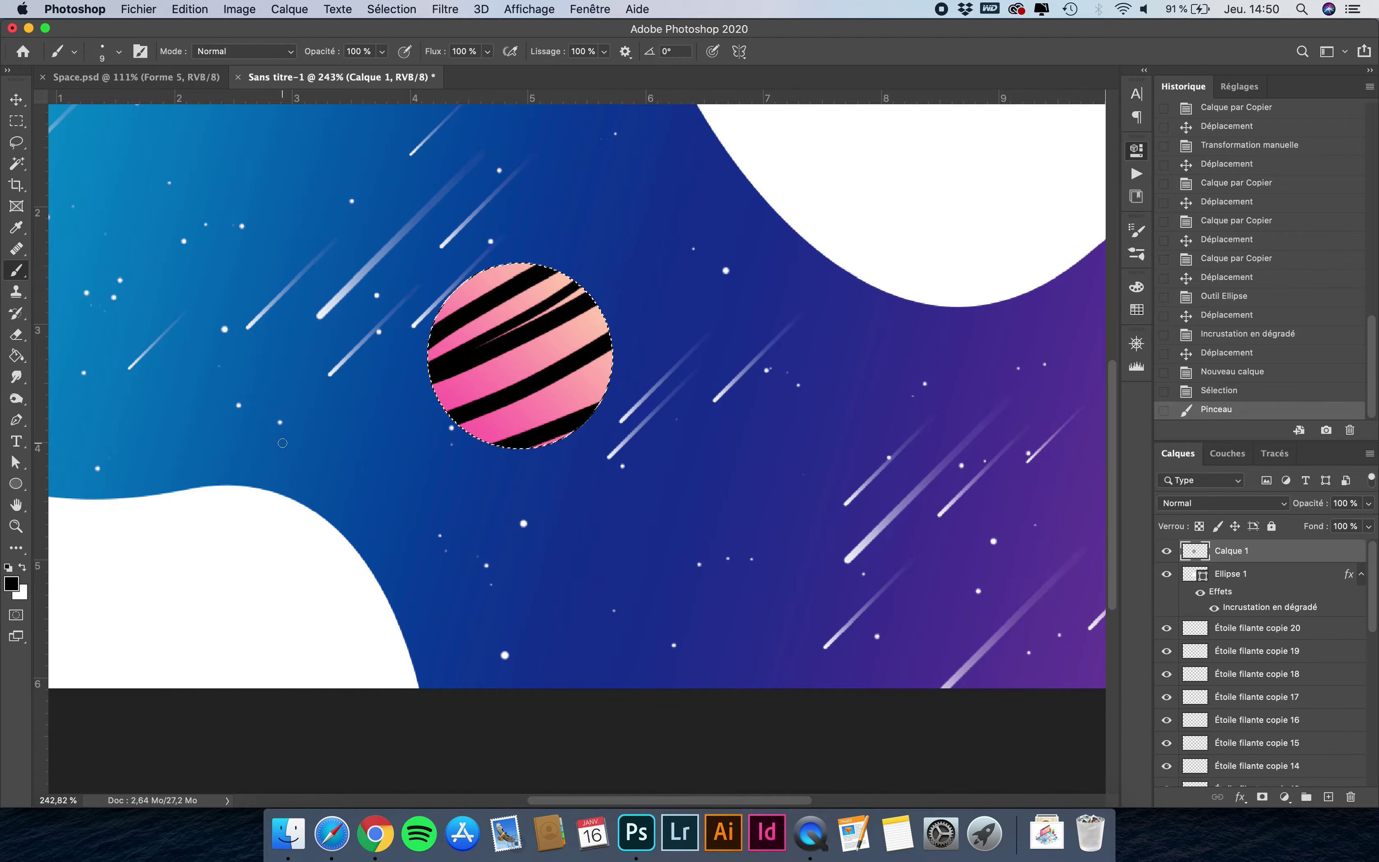
pyautogui.scroll(3, 579, 451)
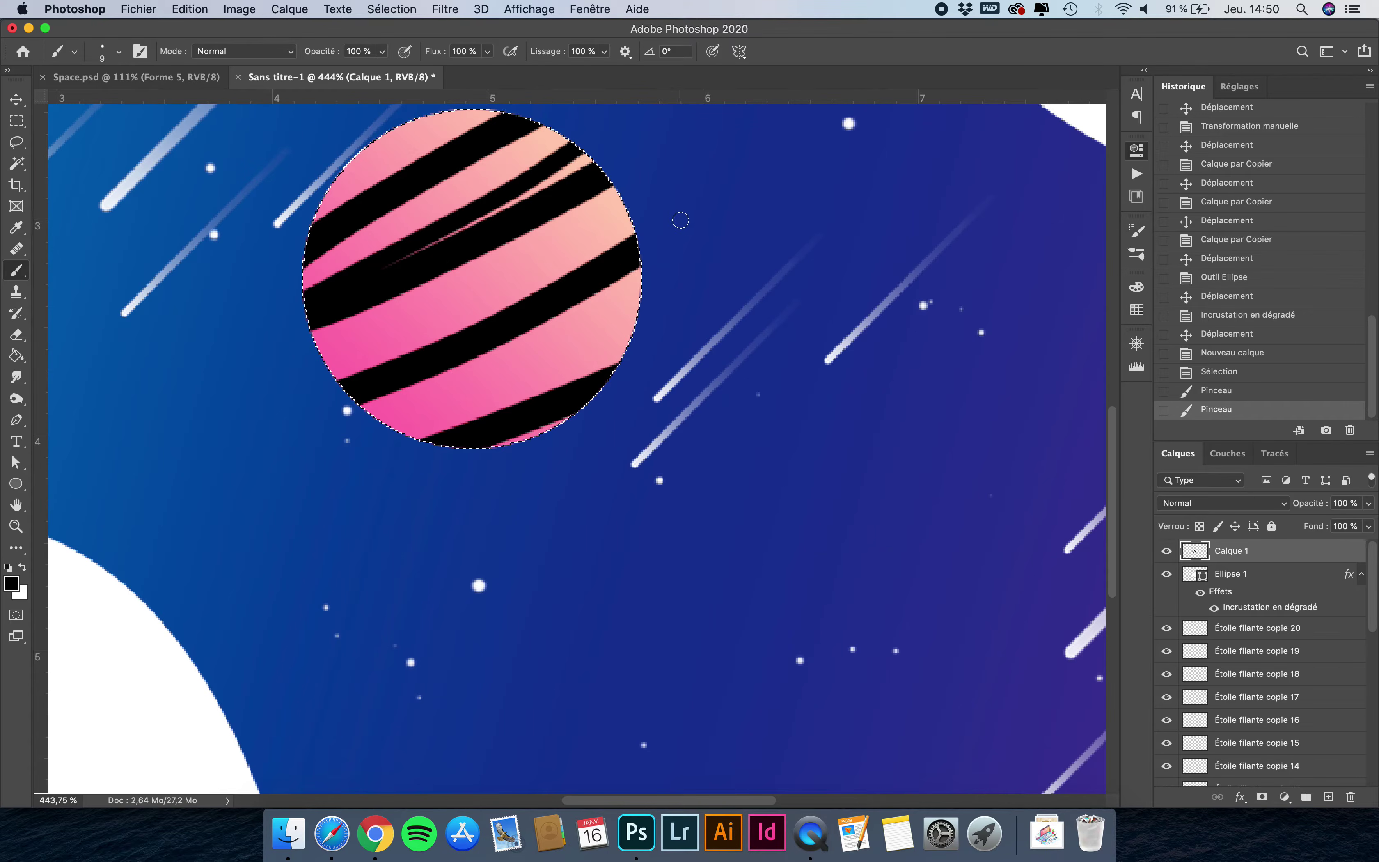
pyautogui.moveTo(638, 228)
pyautogui.mouseDown()
pyautogui.moveTo(433, 342)
pyautogui.moveTo(228, 382)
pyautogui.mouseUp()
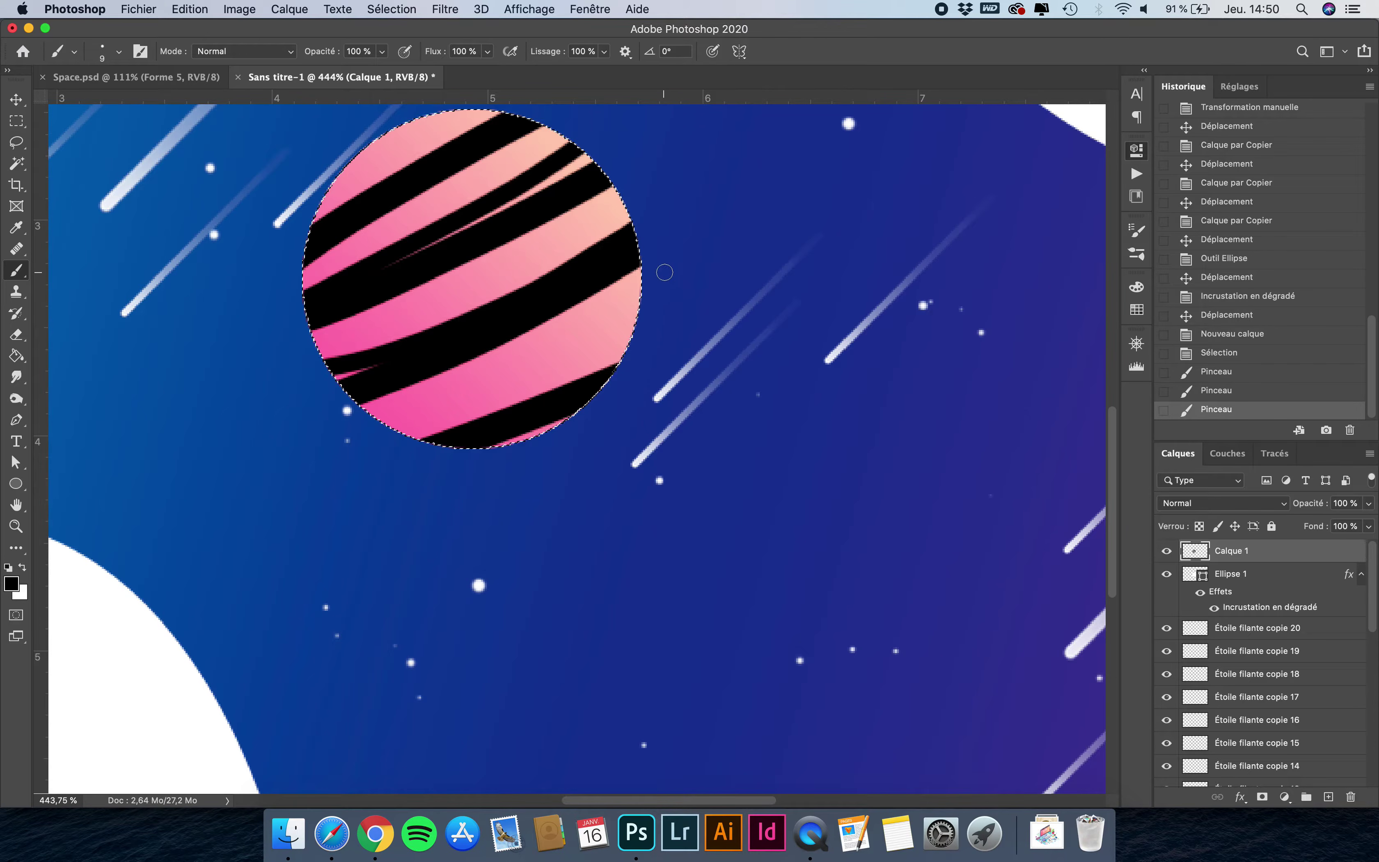
pyautogui.moveTo(638, 291); pyautogui.dragTo(306, 445)
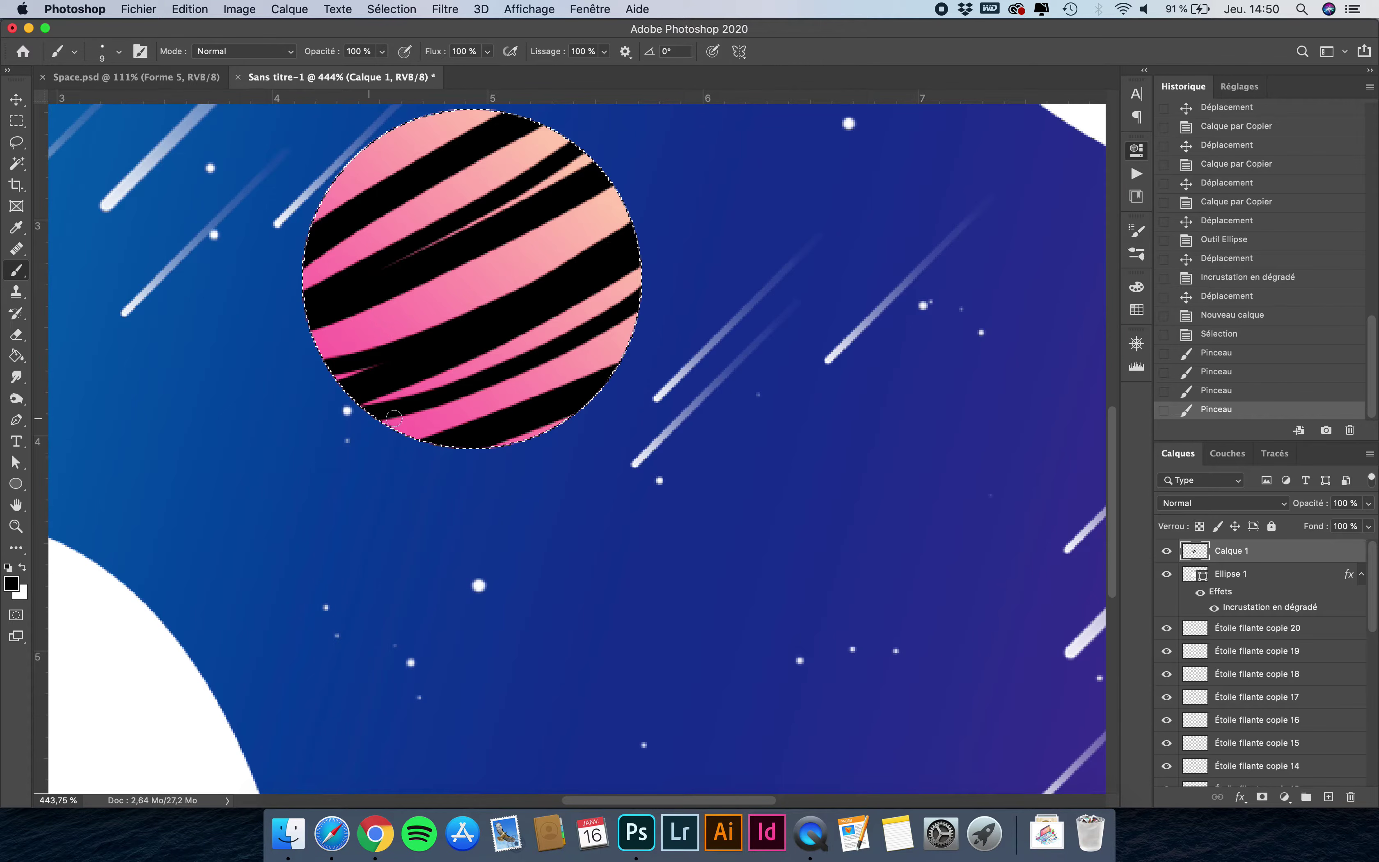
pyautogui.moveTo(384, 417)
pyautogui.mouseDown()
pyautogui.moveTo(578, 365)
pyautogui.moveTo(769, 283)
pyautogui.mouseUp()
pyautogui.moveTo(672, 180); pyautogui.dragTo(311, 356)
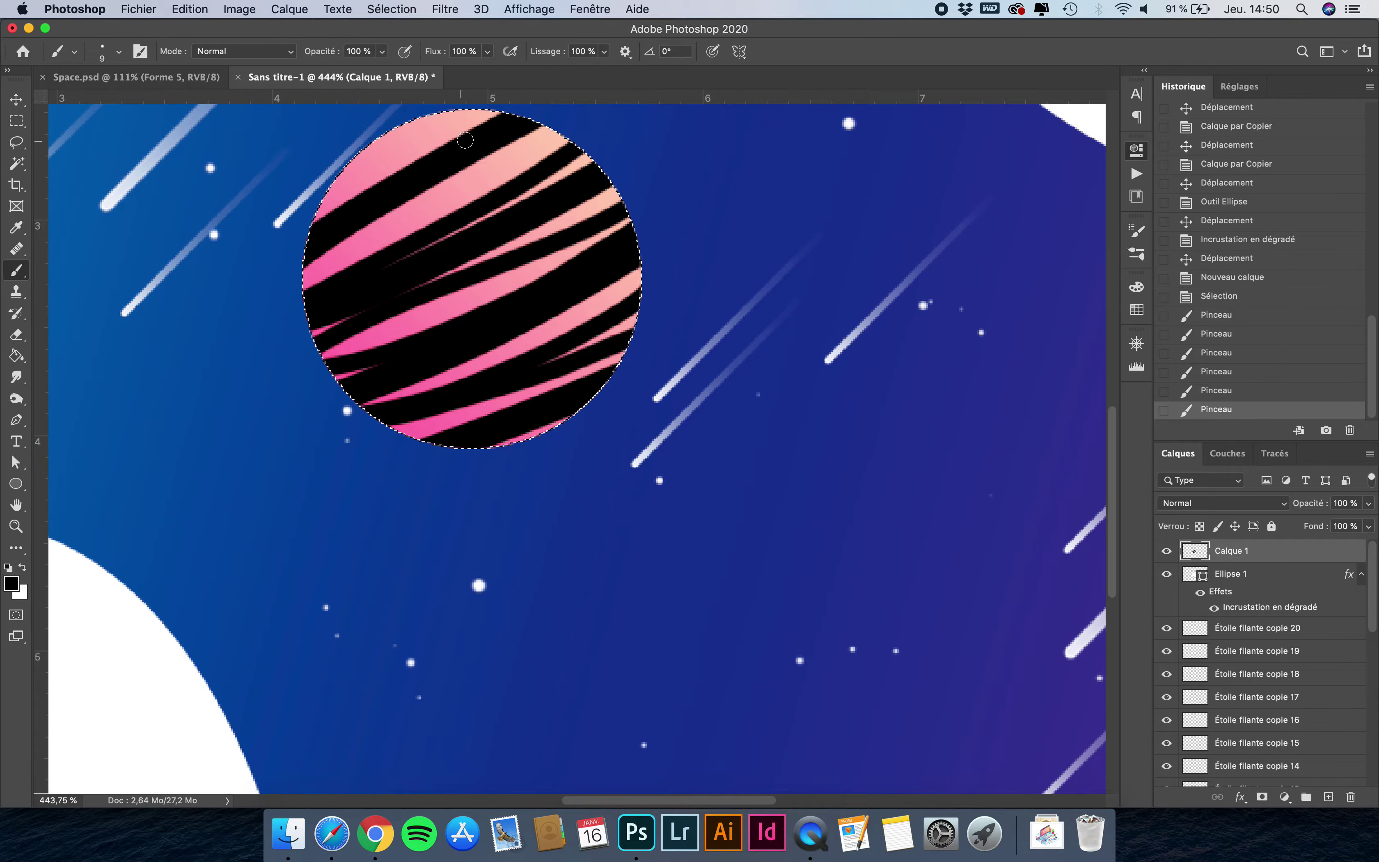
pyautogui.scroll(3, 463, 139)
pyautogui.moveTo(509, 139)
pyautogui.mouseDown()
pyautogui.moveTo(268, 230)
pyautogui.moveTo(222, 271)
pyautogui.mouseUp()
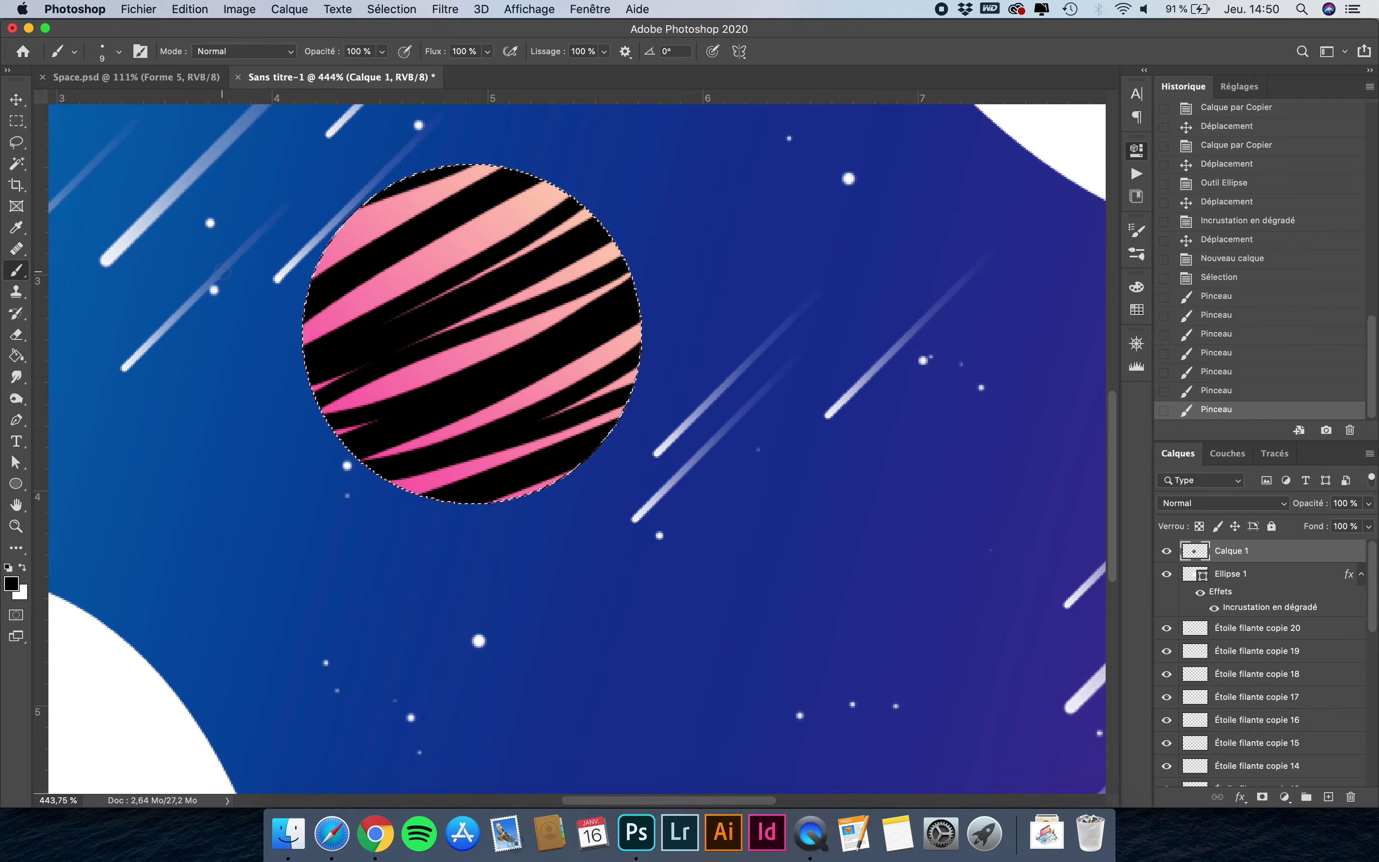
# Deselect the circle and set the stripe layer's blend mode to Incrustation with 25 % opacity.
pyautogui.click(16, 99)
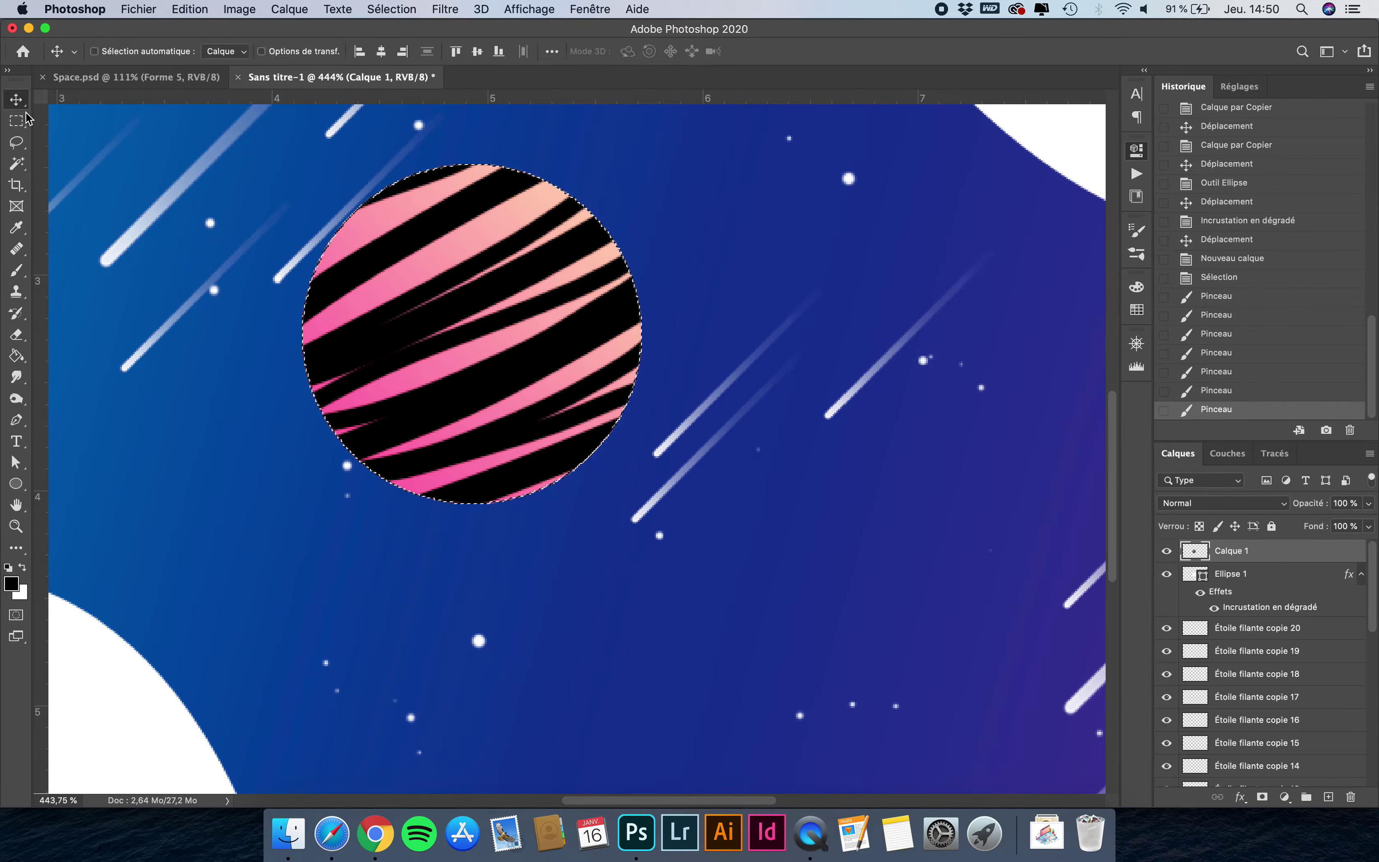
pyautogui.press('super+d')
pyautogui.scroll(-3, 712, 453)
pyautogui.scroll(-3, 712, 453)
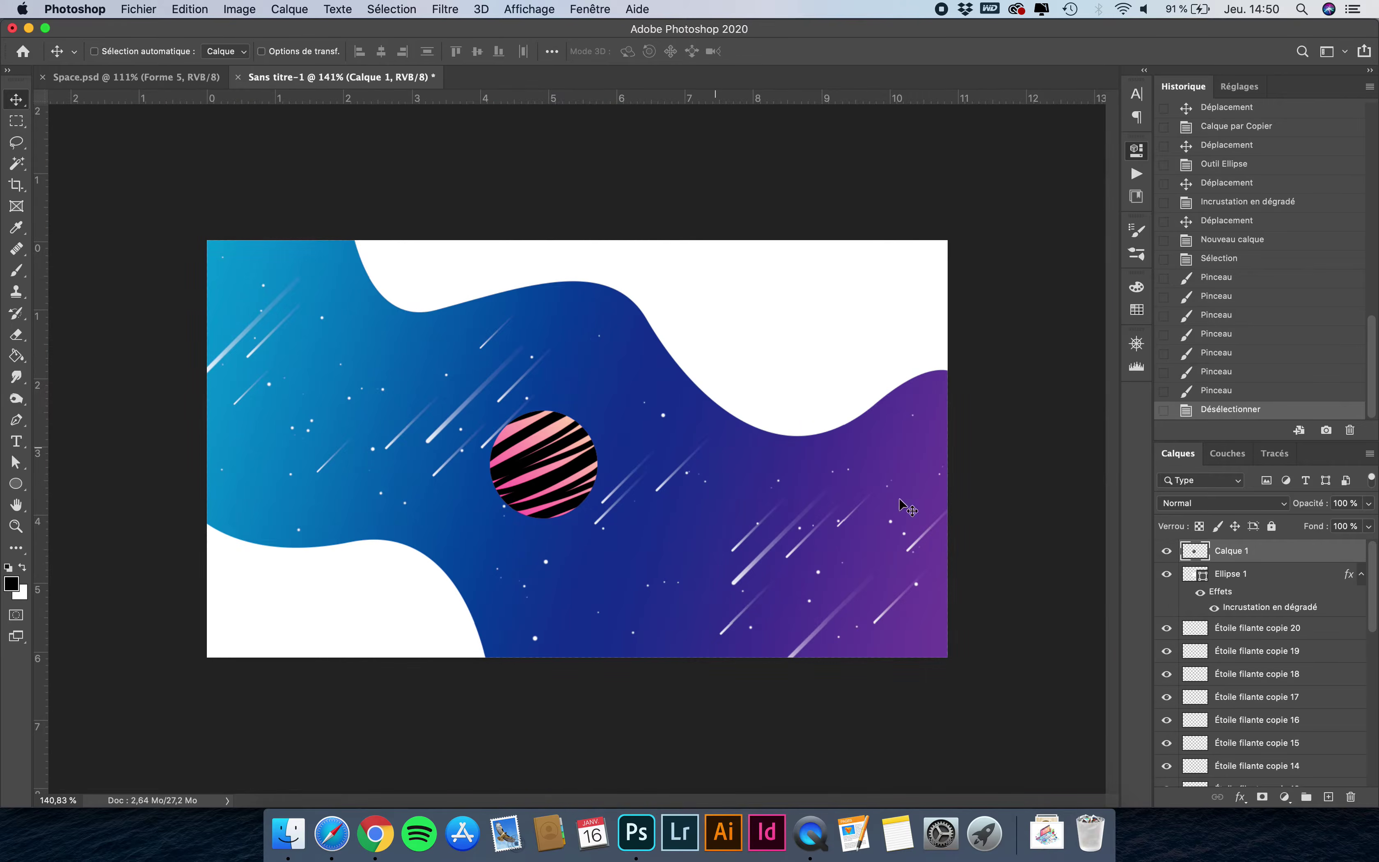
pyautogui.click(1204, 503)
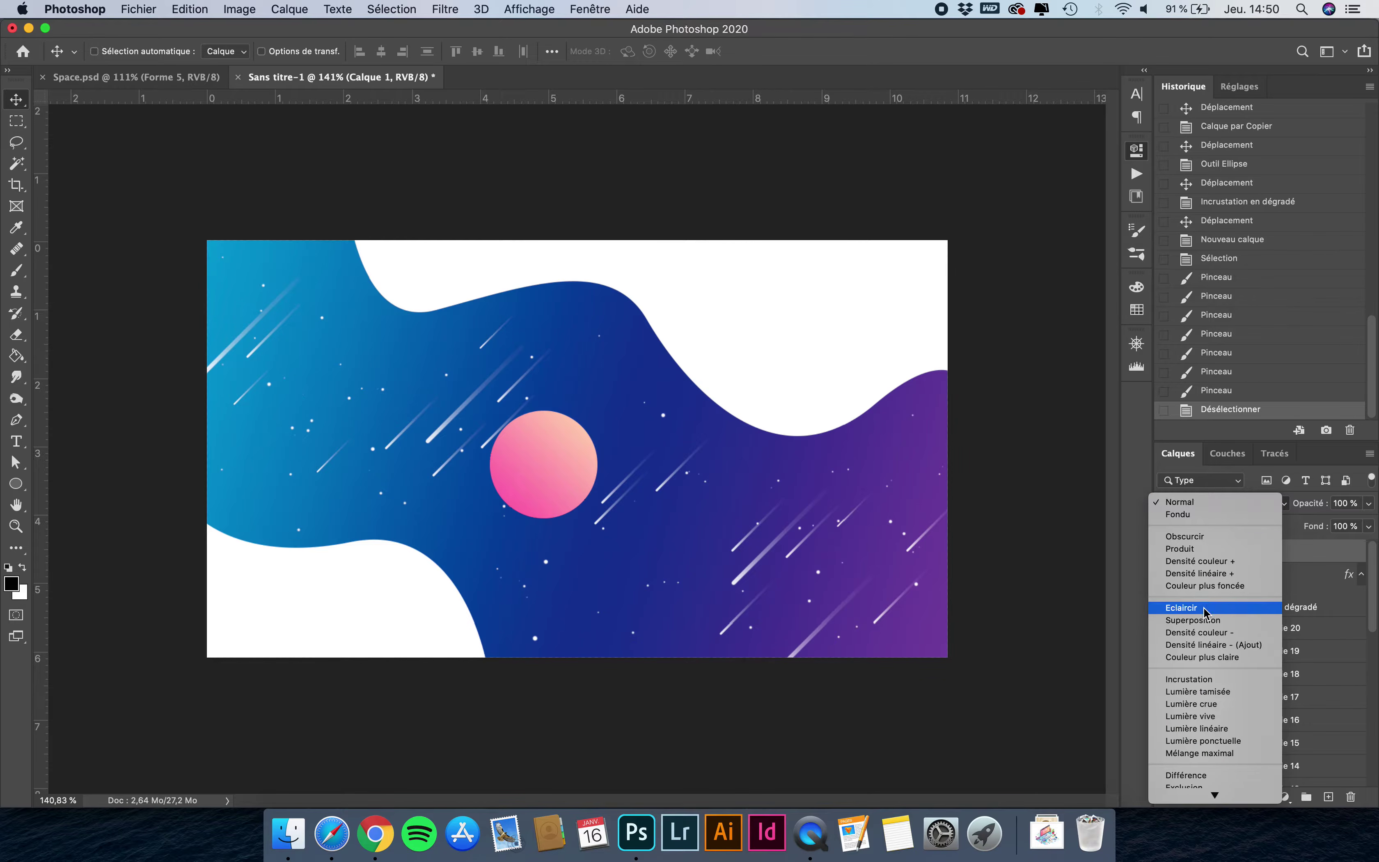
pyautogui.click(1202, 682)
pyautogui.click(1368, 503)
pyautogui.click(1315, 519)
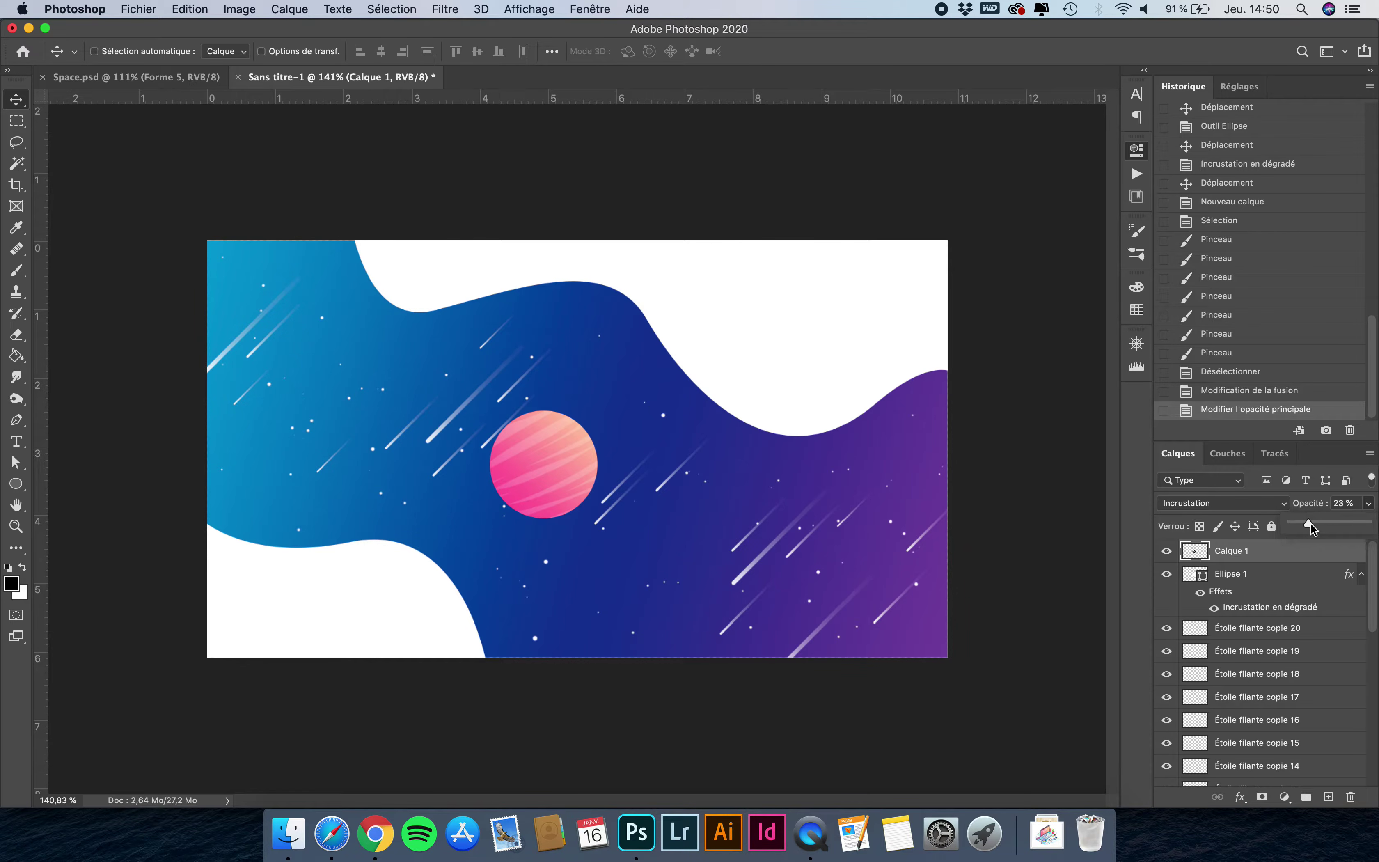
pyautogui.click(1266, 559)
# Group the stripe layer with the circle layer and name the group Planète.
pyautogui.scroll(4, 433, 533)
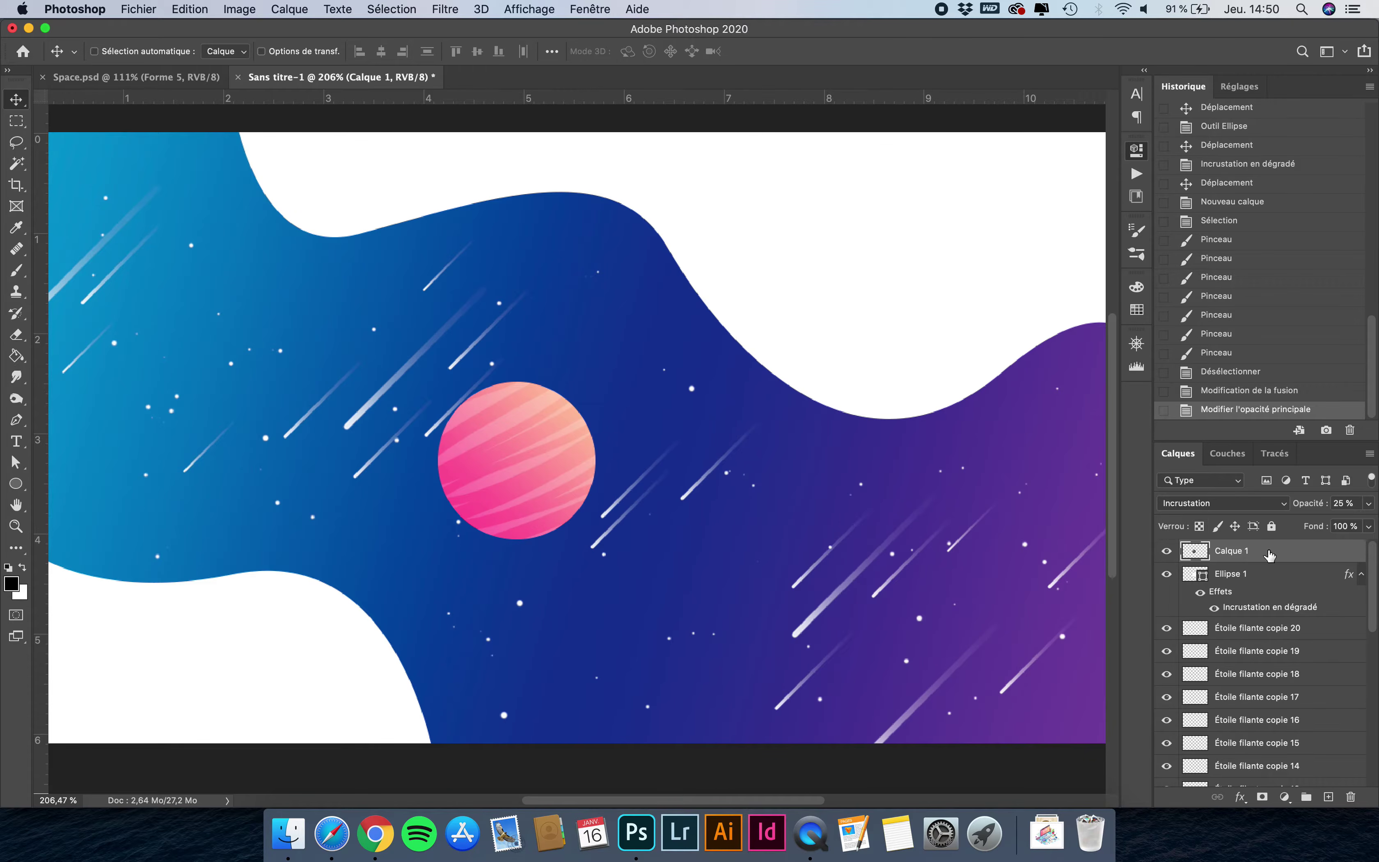
pyautogui.keyDown('shift'); pyautogui.click(1248, 577); pyautogui.keyUp('shift')
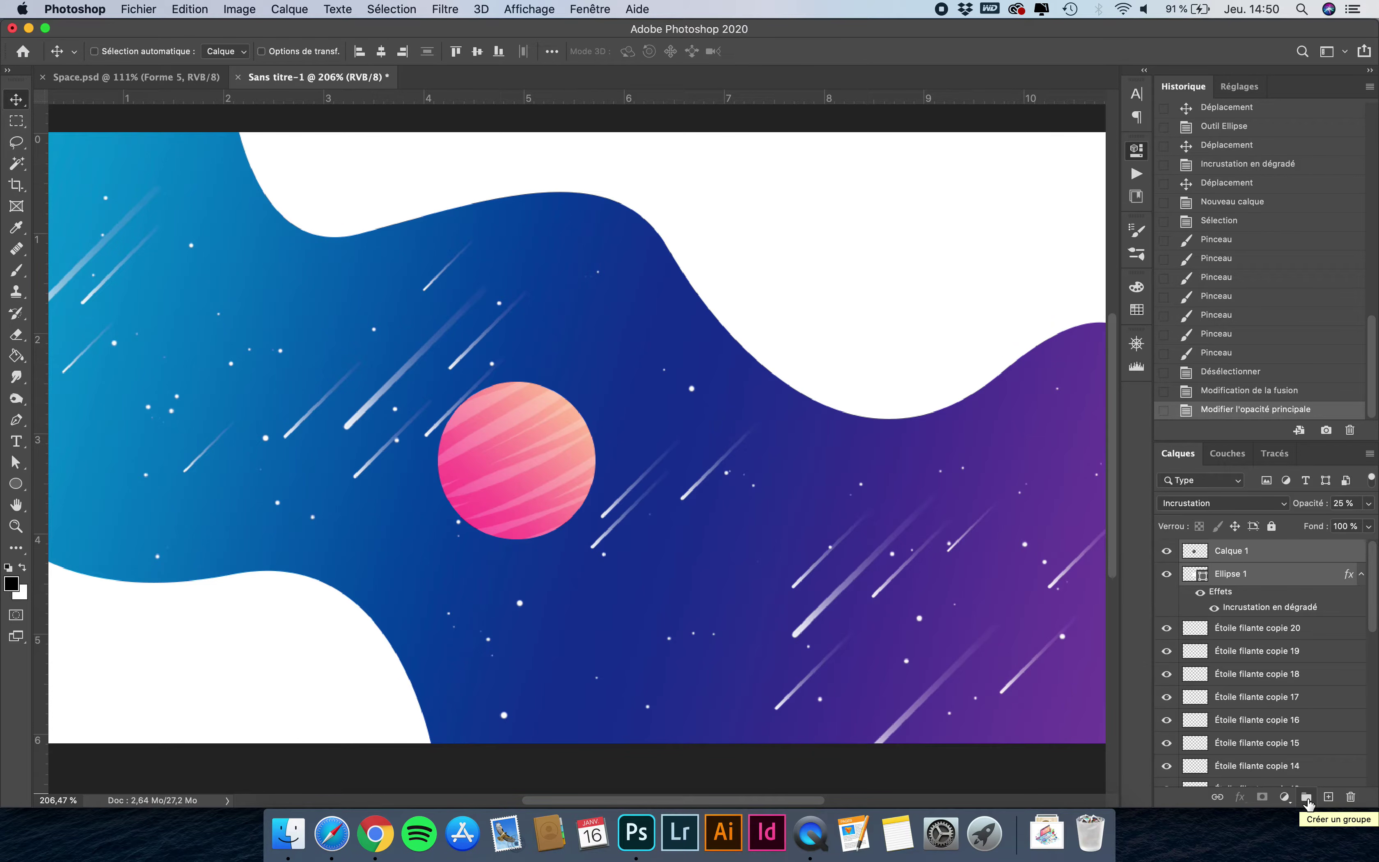
pyautogui.click(1306, 798)
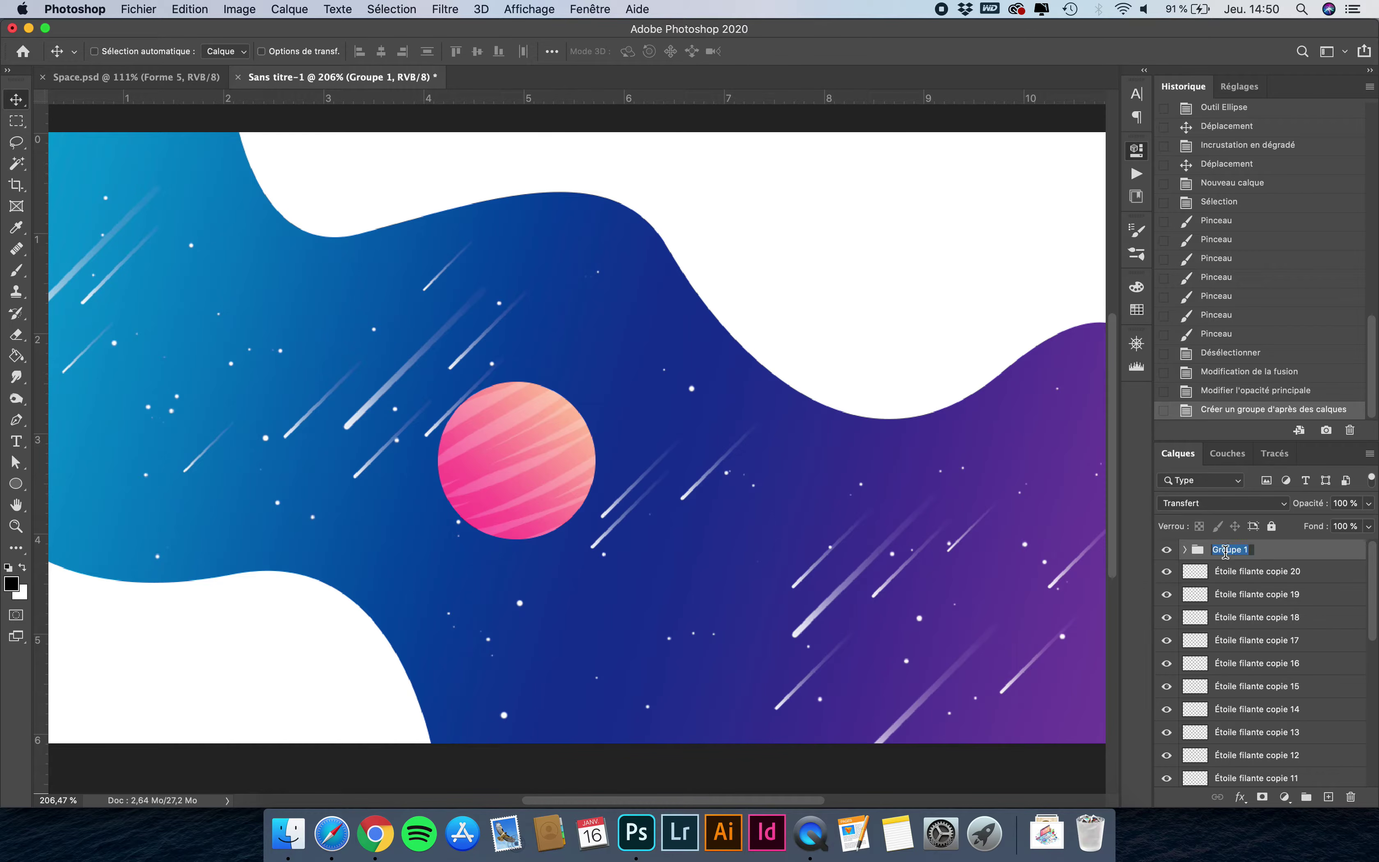
pyautogui.press('Return')
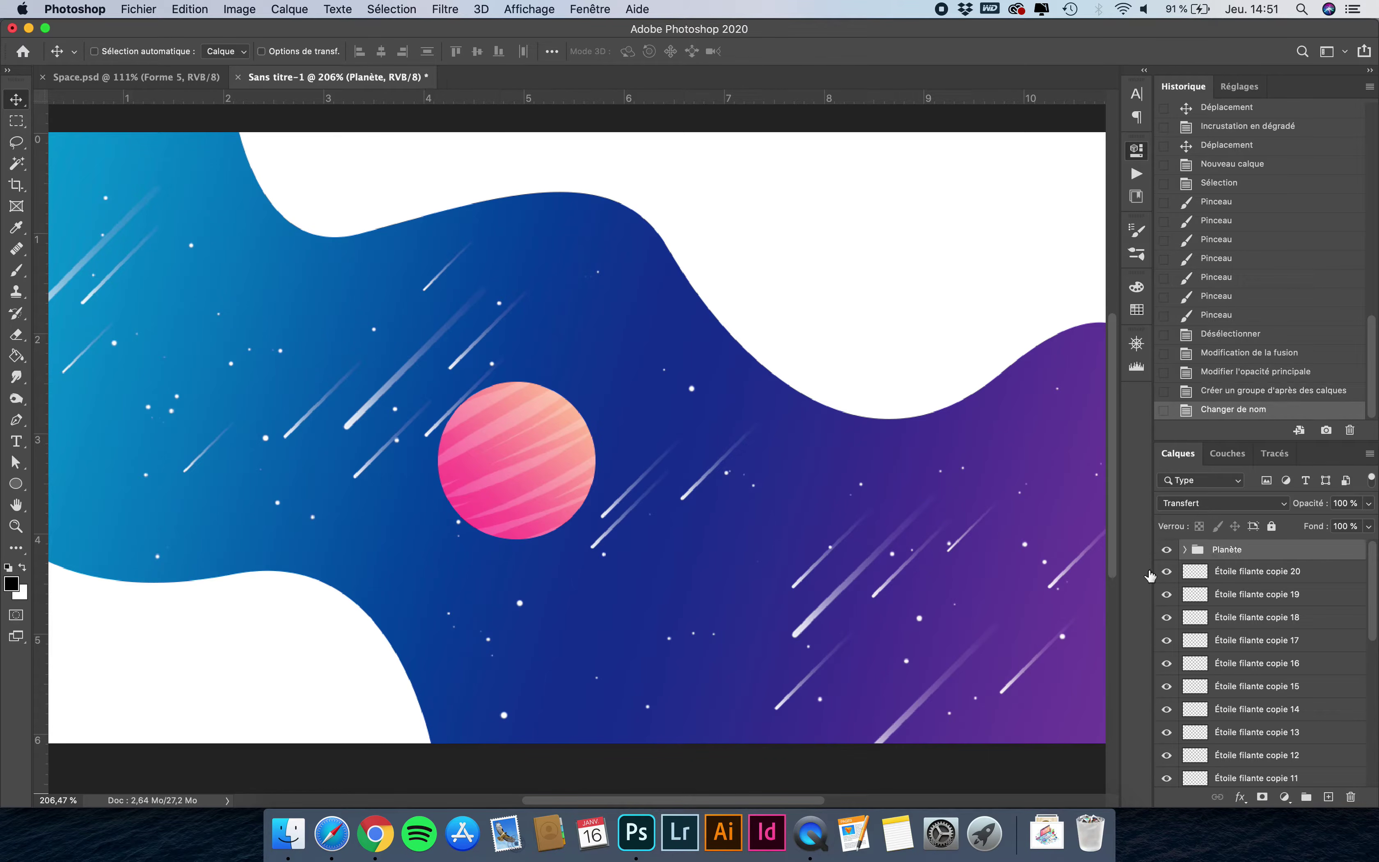
# Move the Planète group down and left beside the shooting stars and scale it down proportionally.
pyautogui.moveTo(546, 425); pyautogui.dragTo(476, 456)
pyautogui.press('super+t')
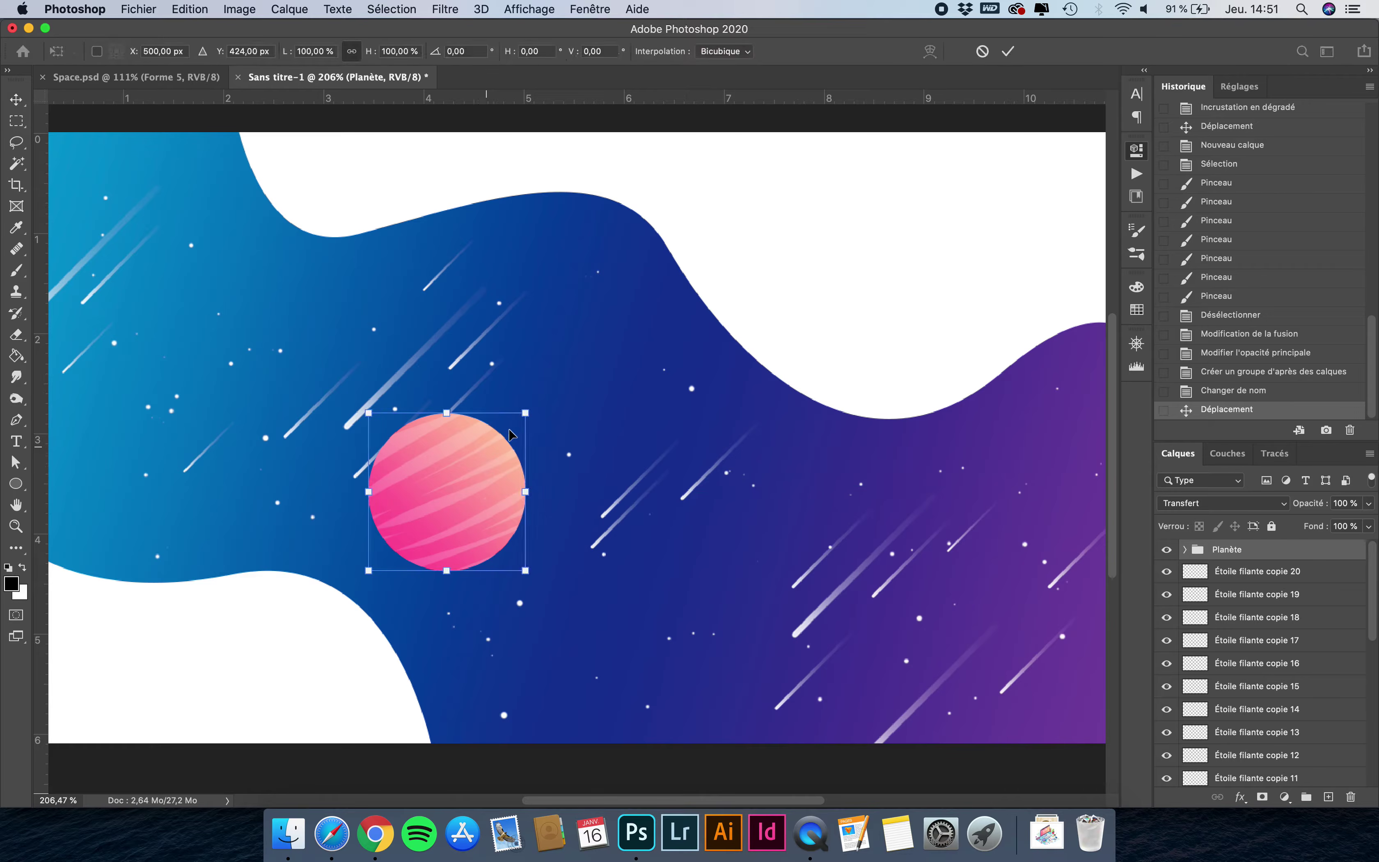
pyautogui.moveTo(524, 410); pyautogui.dragTo(472, 435)
pyautogui.press('Return')
# Draw a 272 px circle near the canvas's upper centre and apply the pink-to-peach linear gradient overlay at 46°.
pyautogui.scroll(-3, 459, 450)
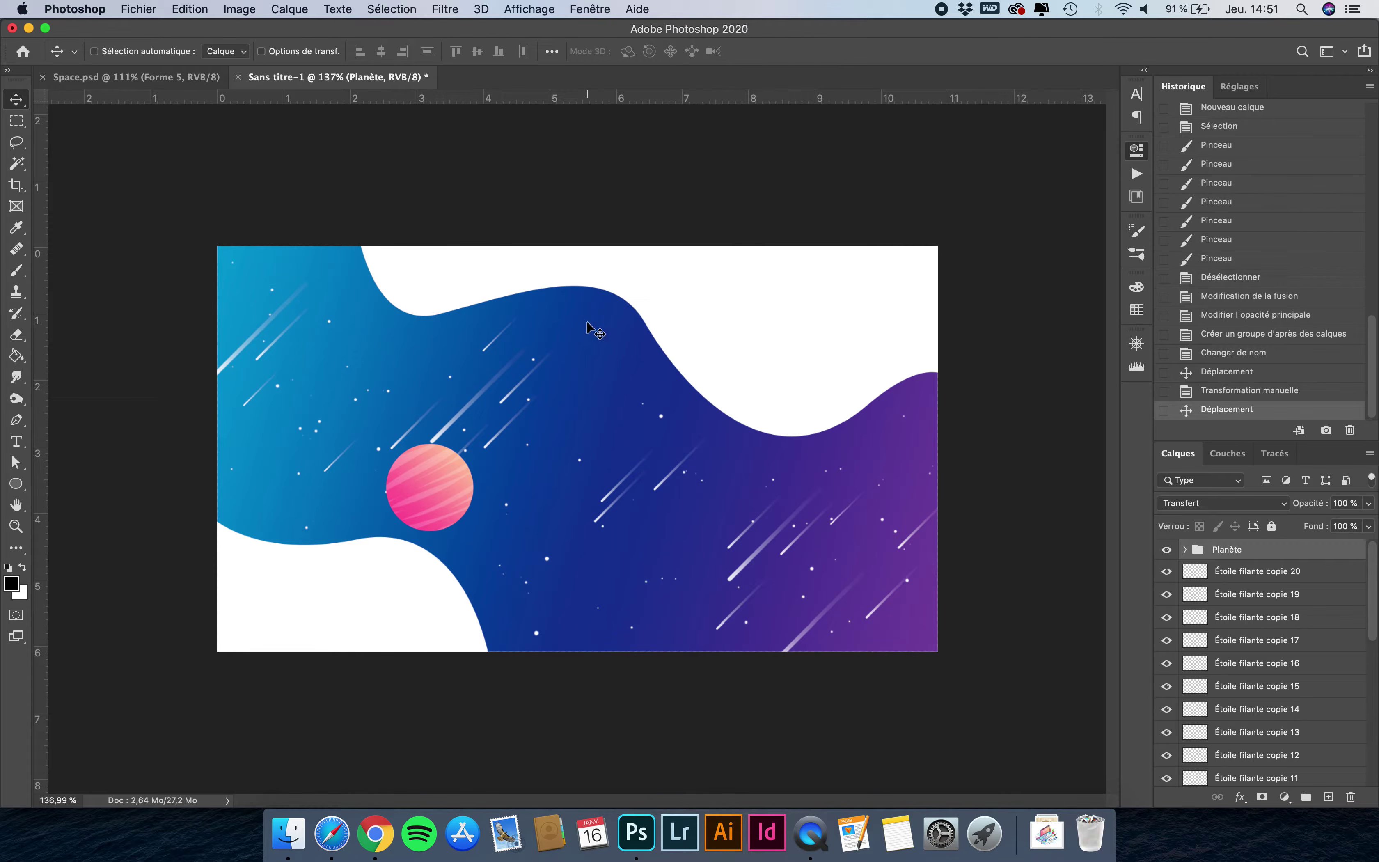
pyautogui.click(19, 488)
pyautogui.moveTo(598, 349); pyautogui.dragTo(752, 277)
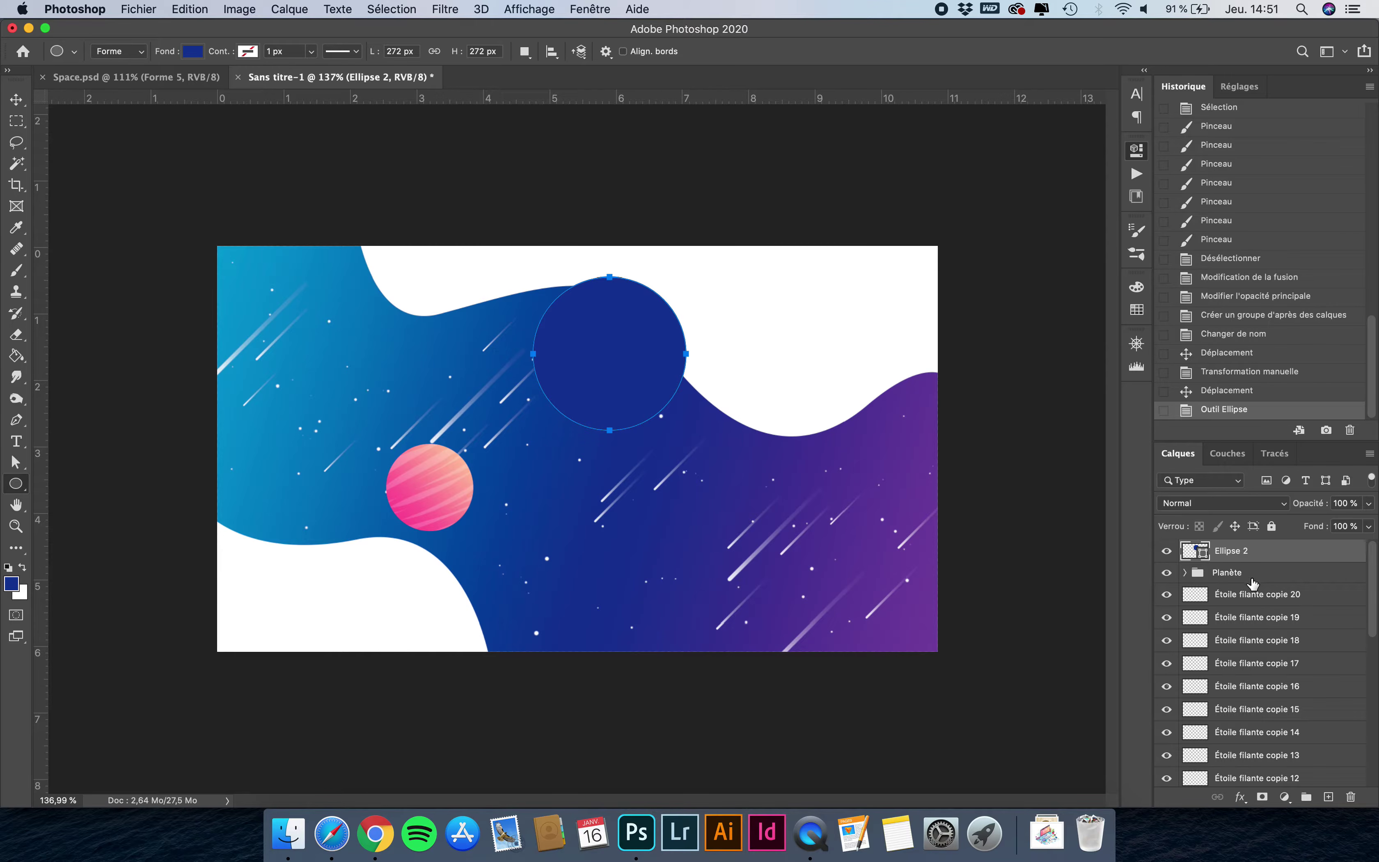
pyautogui.click(1241, 797)
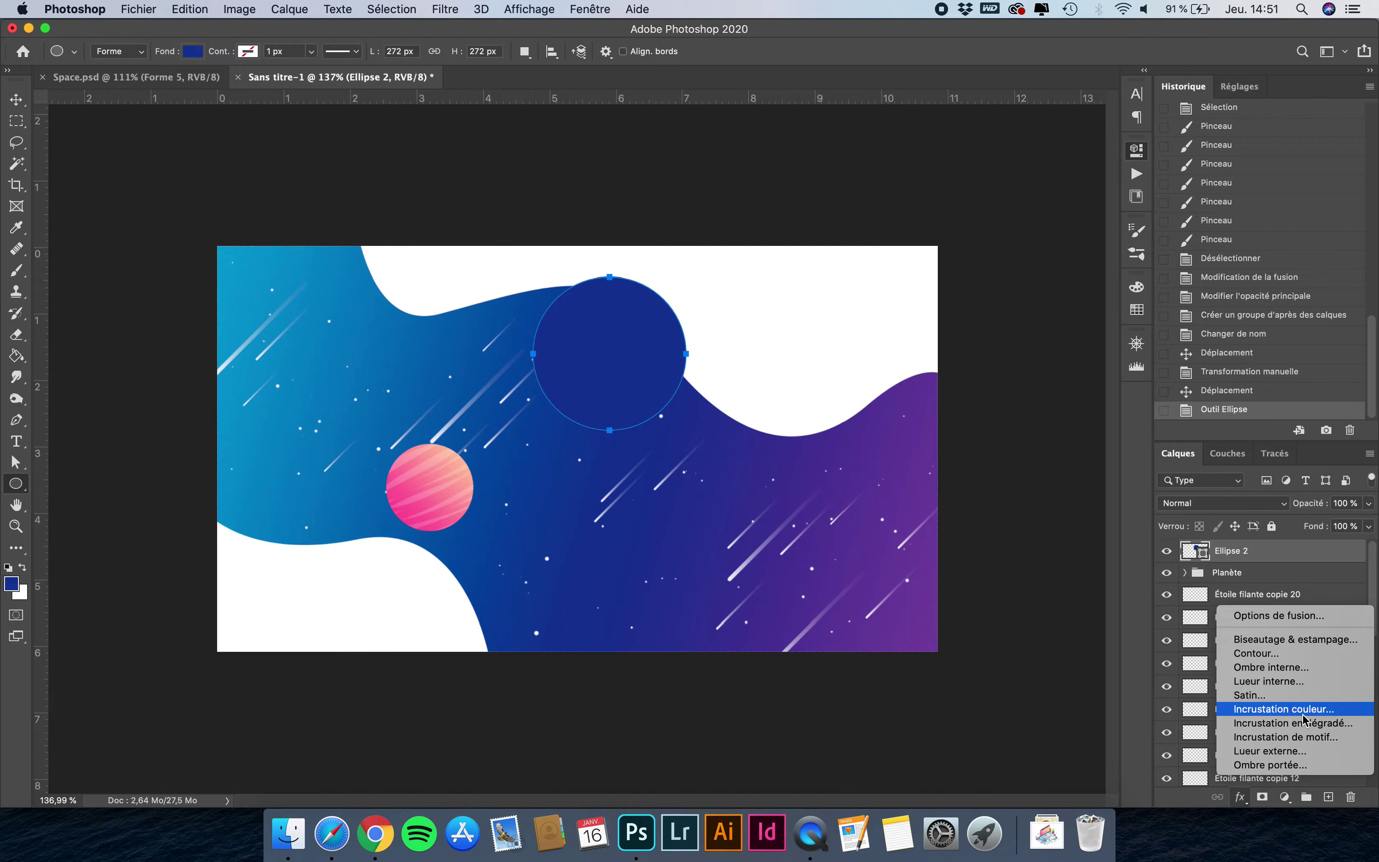
pyautogui.click(1305, 722)
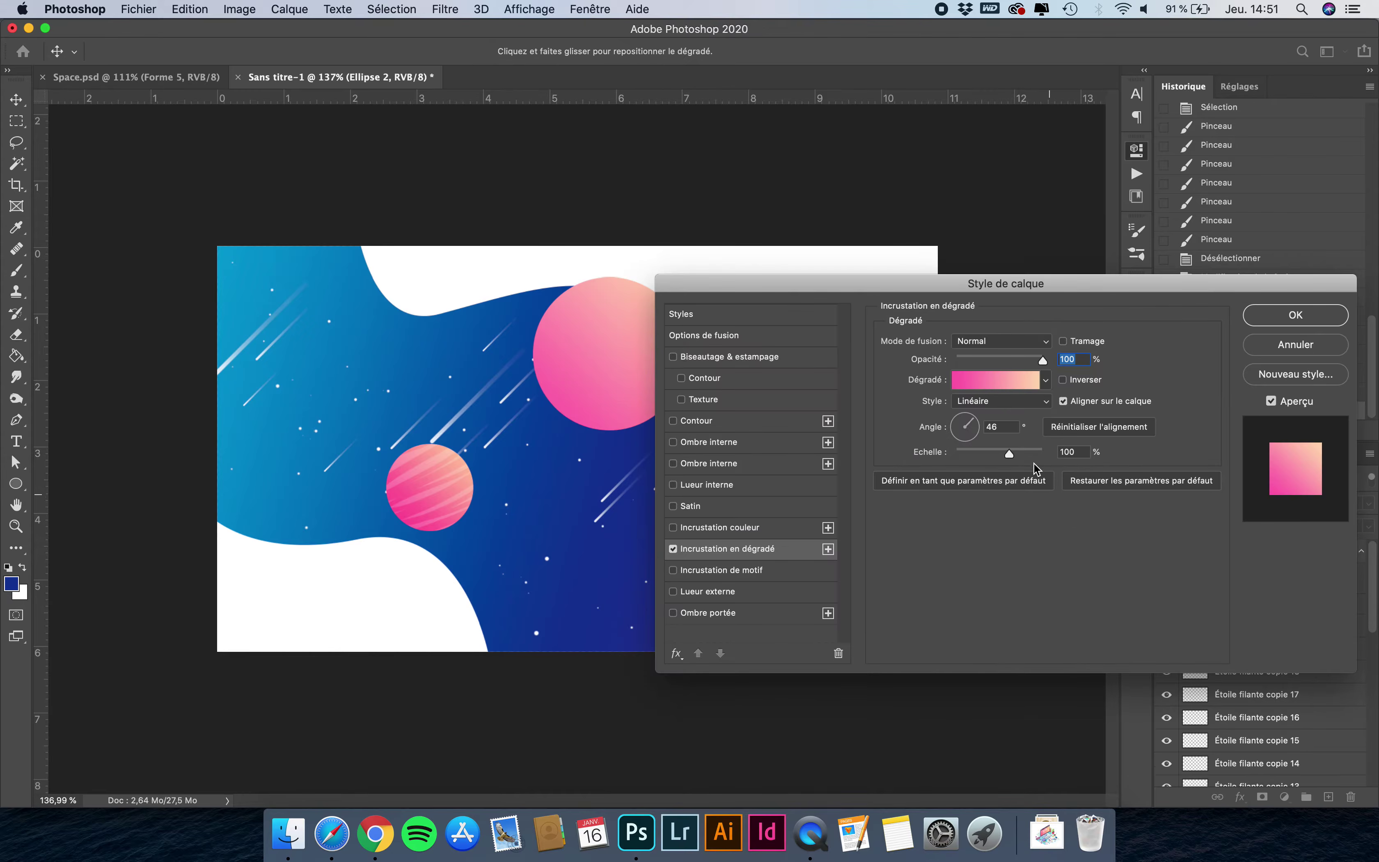
pyautogui.click(1320, 319)
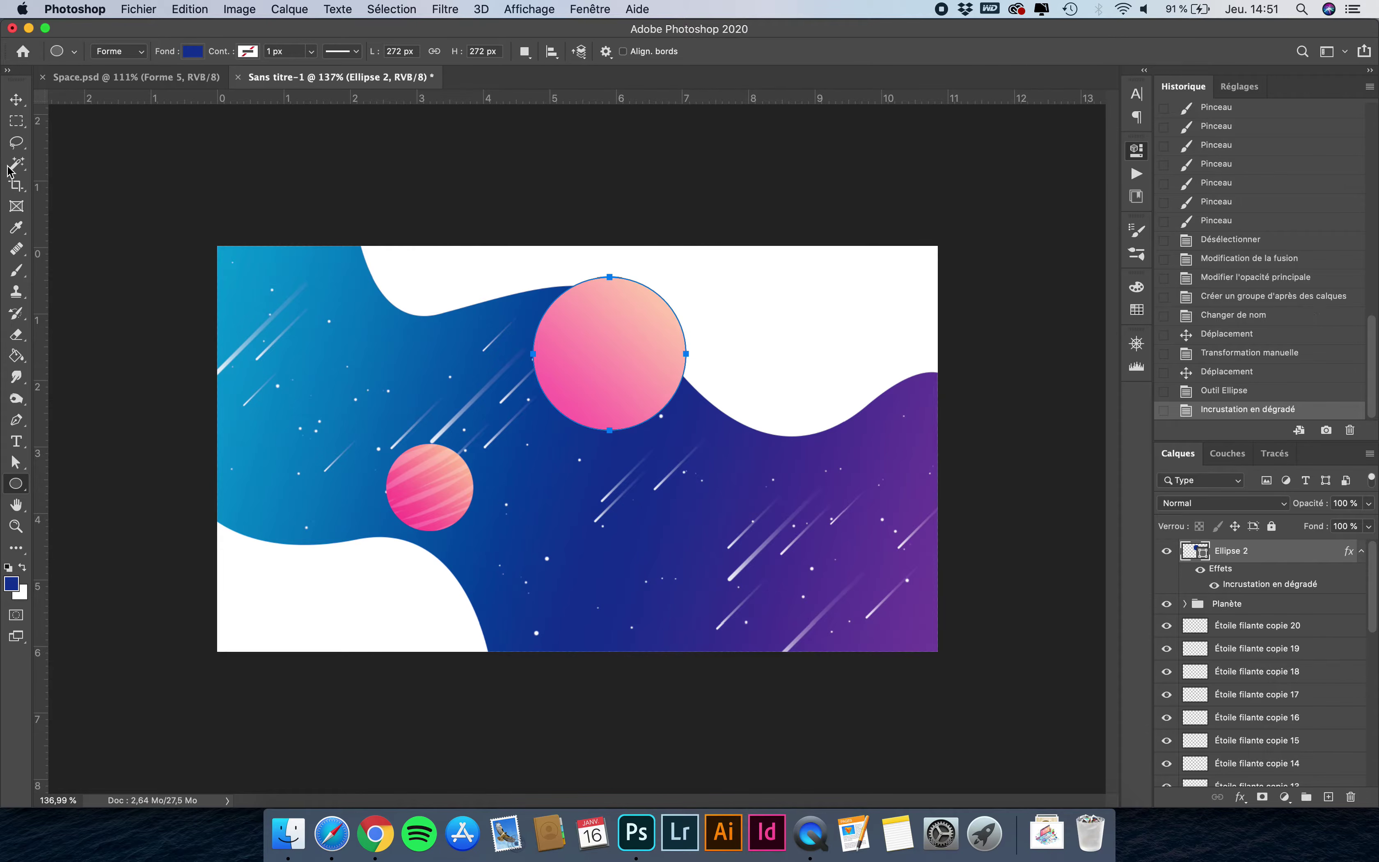
# Add a new layer above the large circle, load the circle's outline as a selection and ready the Brush with white.
pyautogui.click(16, 100)
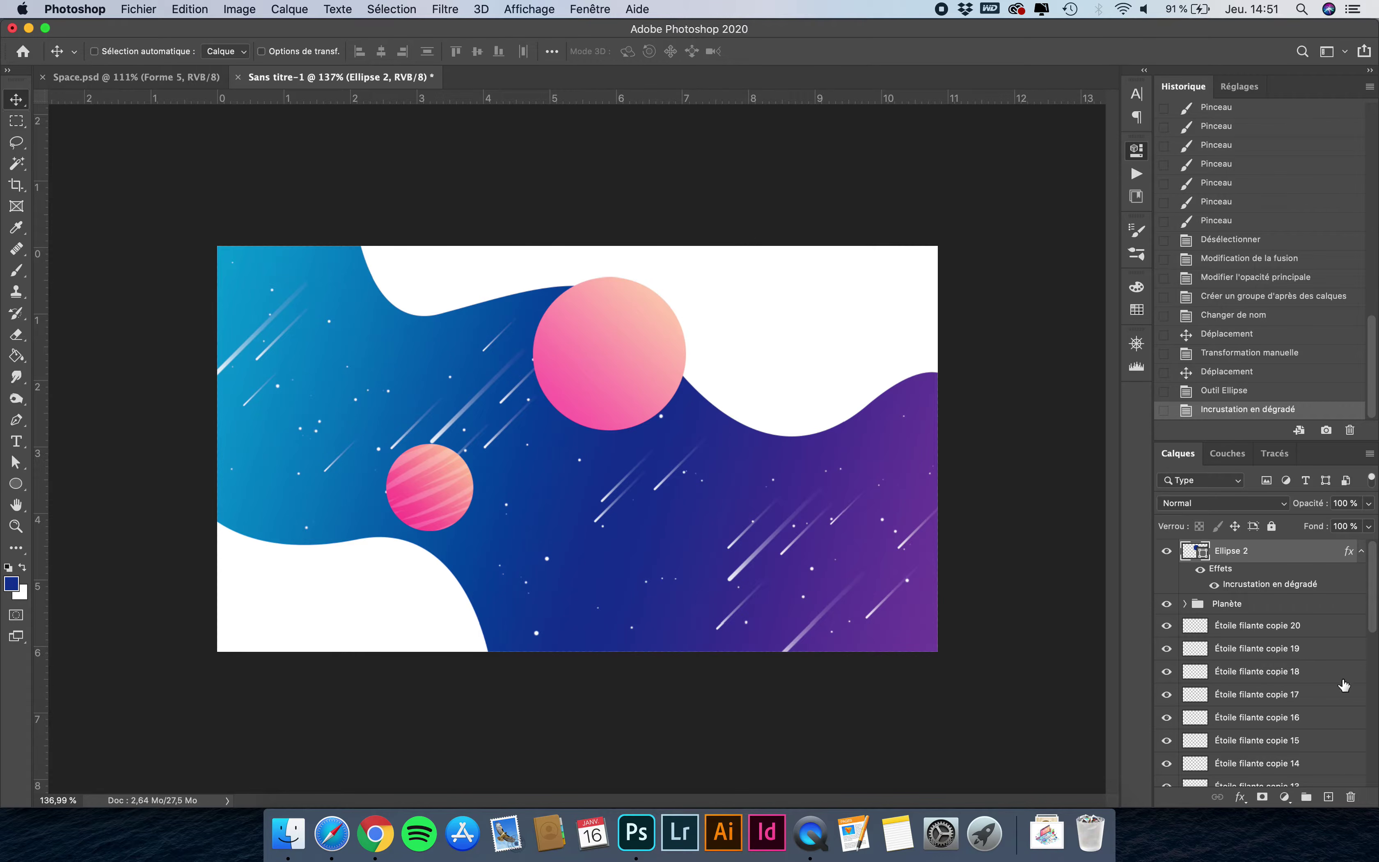
pyautogui.click(1327, 797)
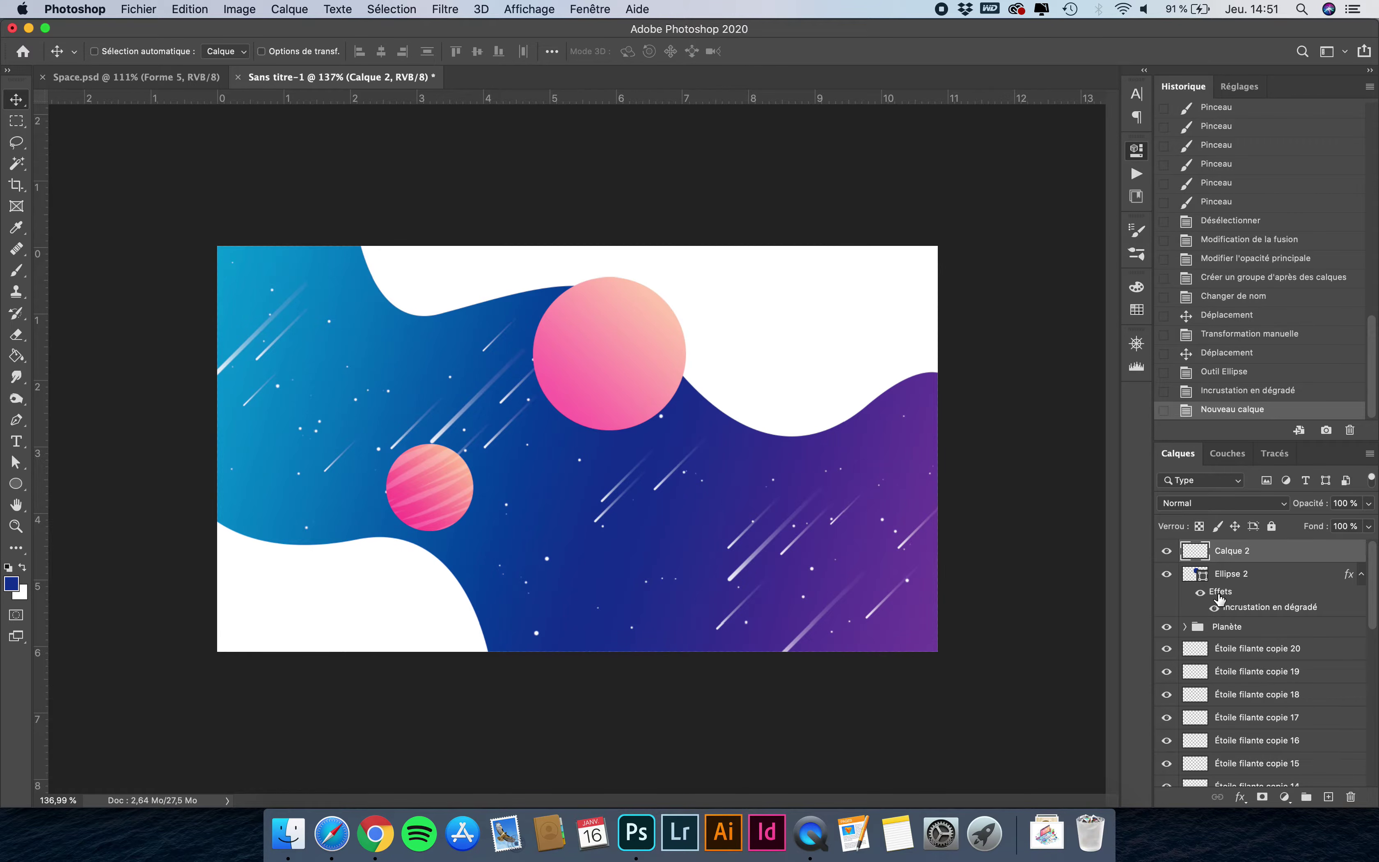
pyautogui.keyDown('super'); pyautogui.click(1199, 577); pyautogui.keyUp('super')
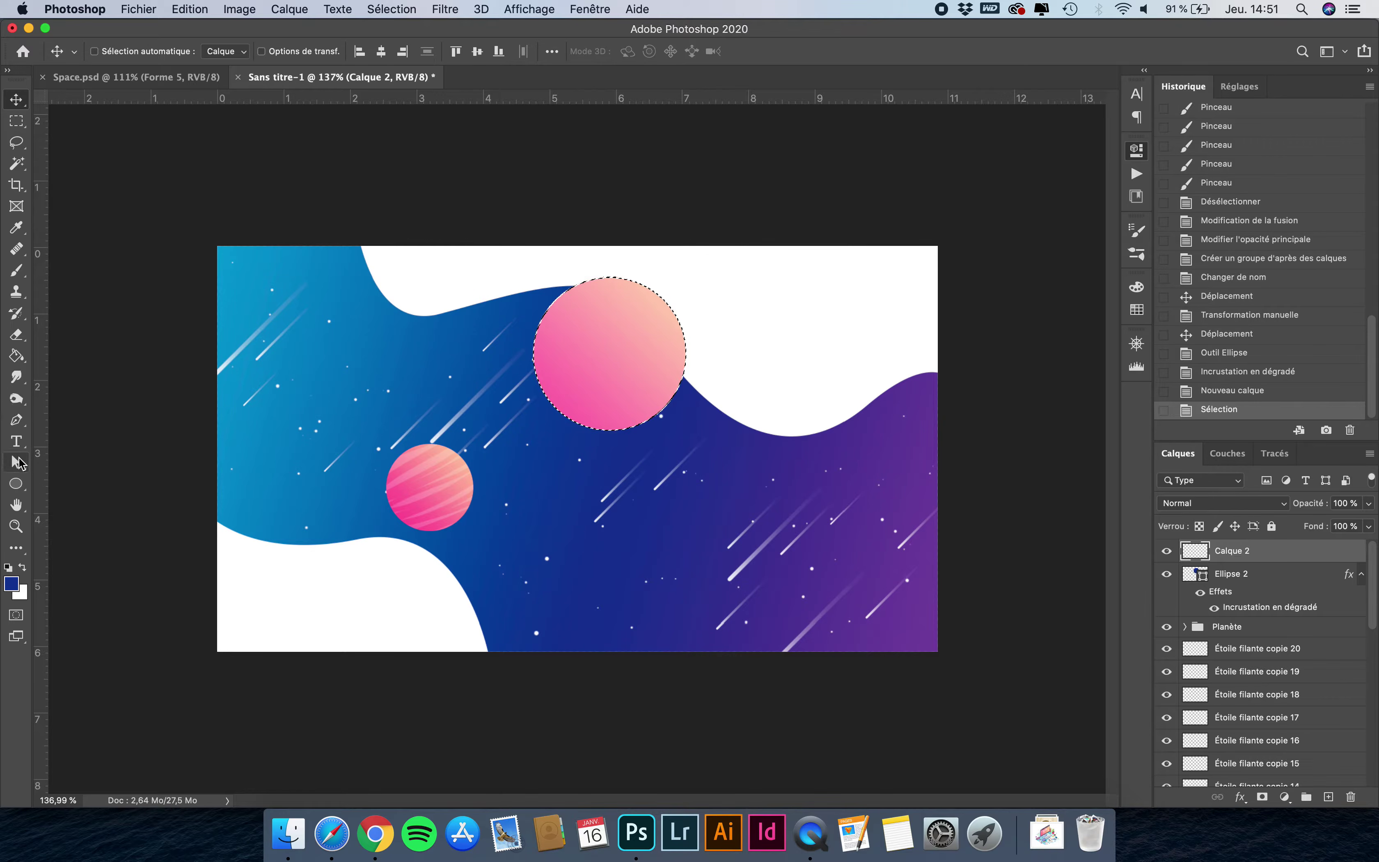
pyautogui.click(16, 270)
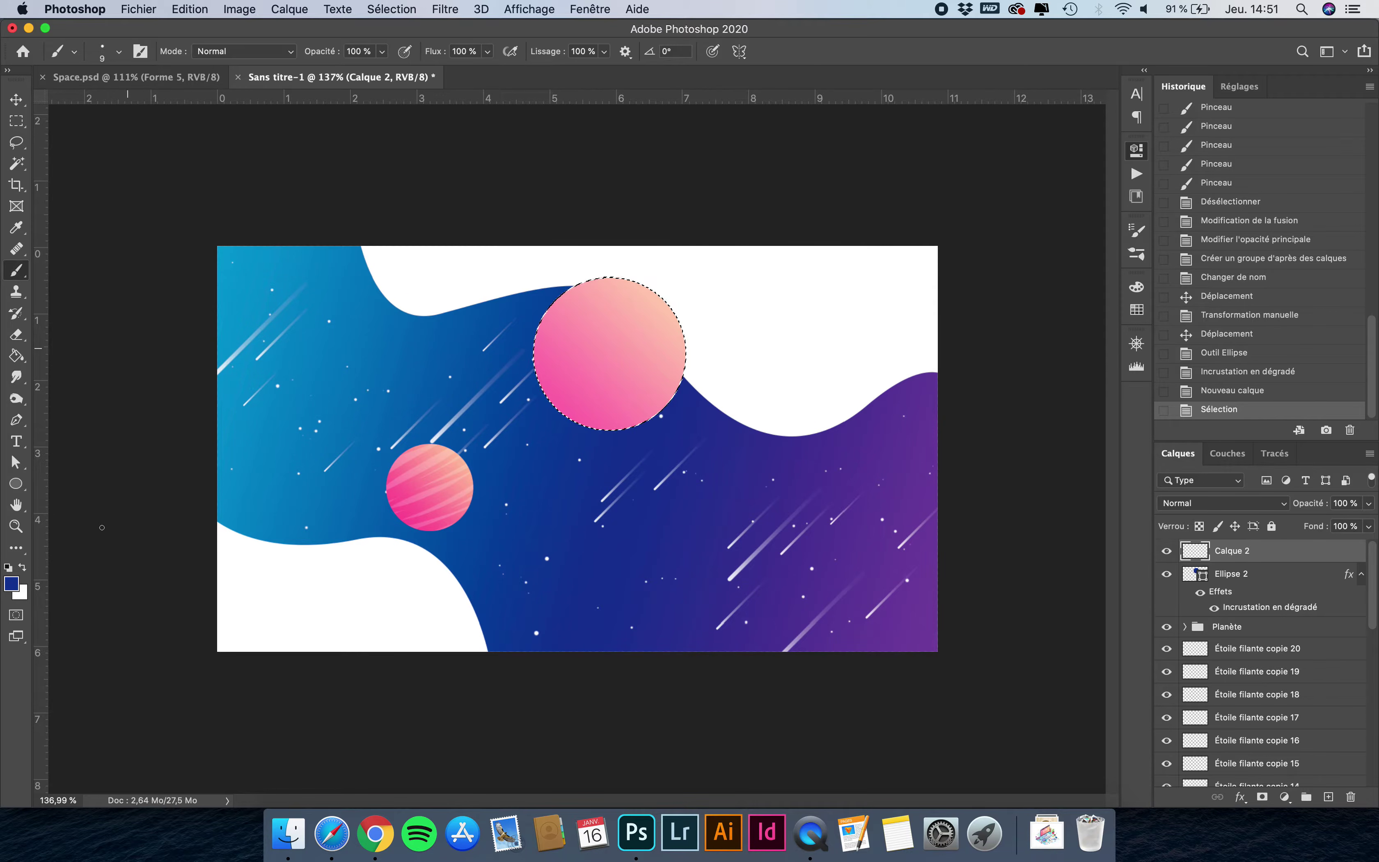
pyautogui.click(23, 567)
# Enlarge the brush to 228 px and paint a white rounded highlight over the large circle's upper-right part.
pyautogui.moveTo(584, 341)
pyautogui.mouseDown()
pyautogui.moveTo(659, 332)
pyautogui.moveTo(712, 342)
pyautogui.mouseUp()
pyautogui.scroll(5, 659, 331)
pyautogui.scroll(4, 660, 331)
pyautogui.click(716, 340)
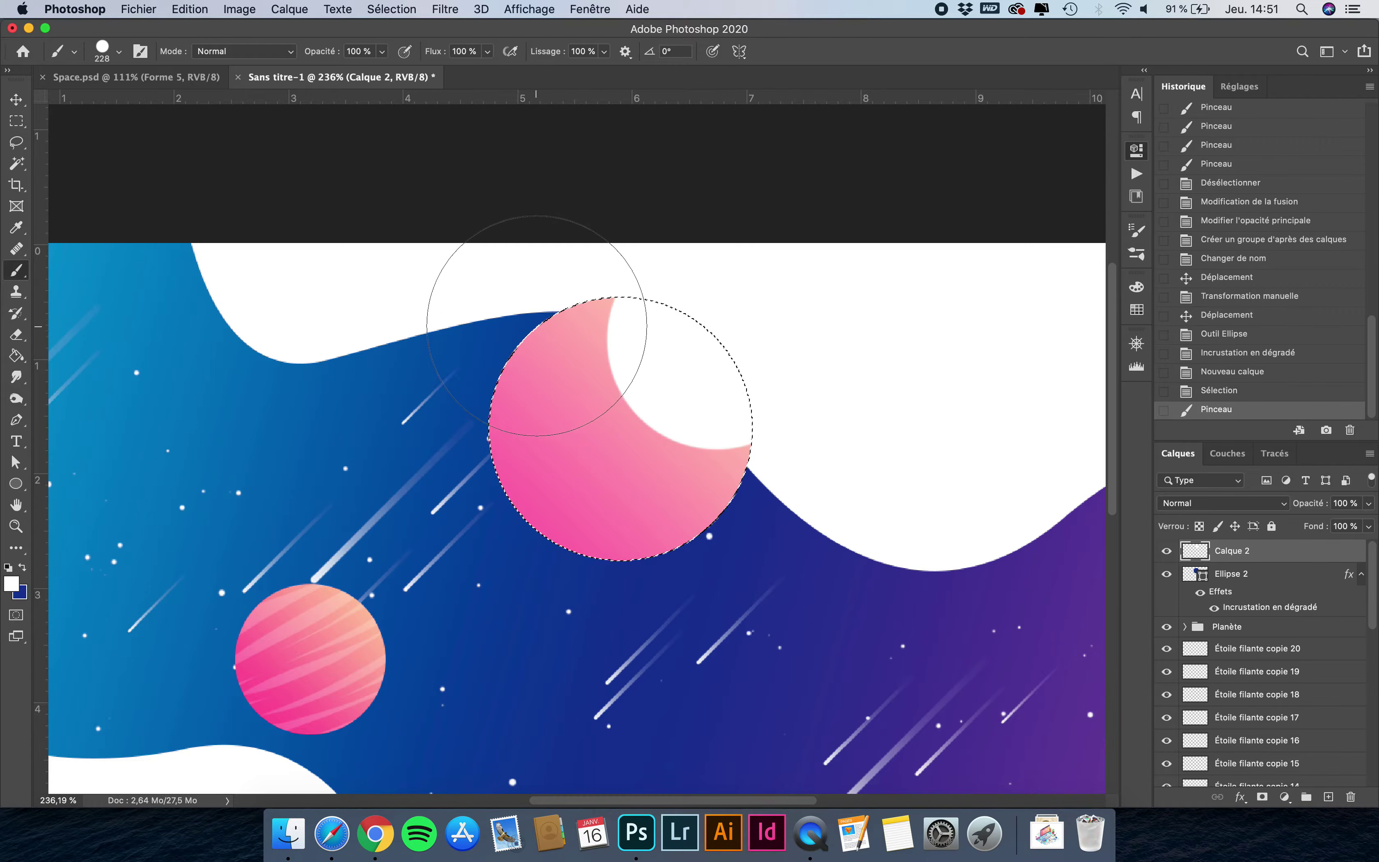
# Set the highlight layer's blend mode to Incrustation and its opacity to 18 %.
pyautogui.click(1368, 503)
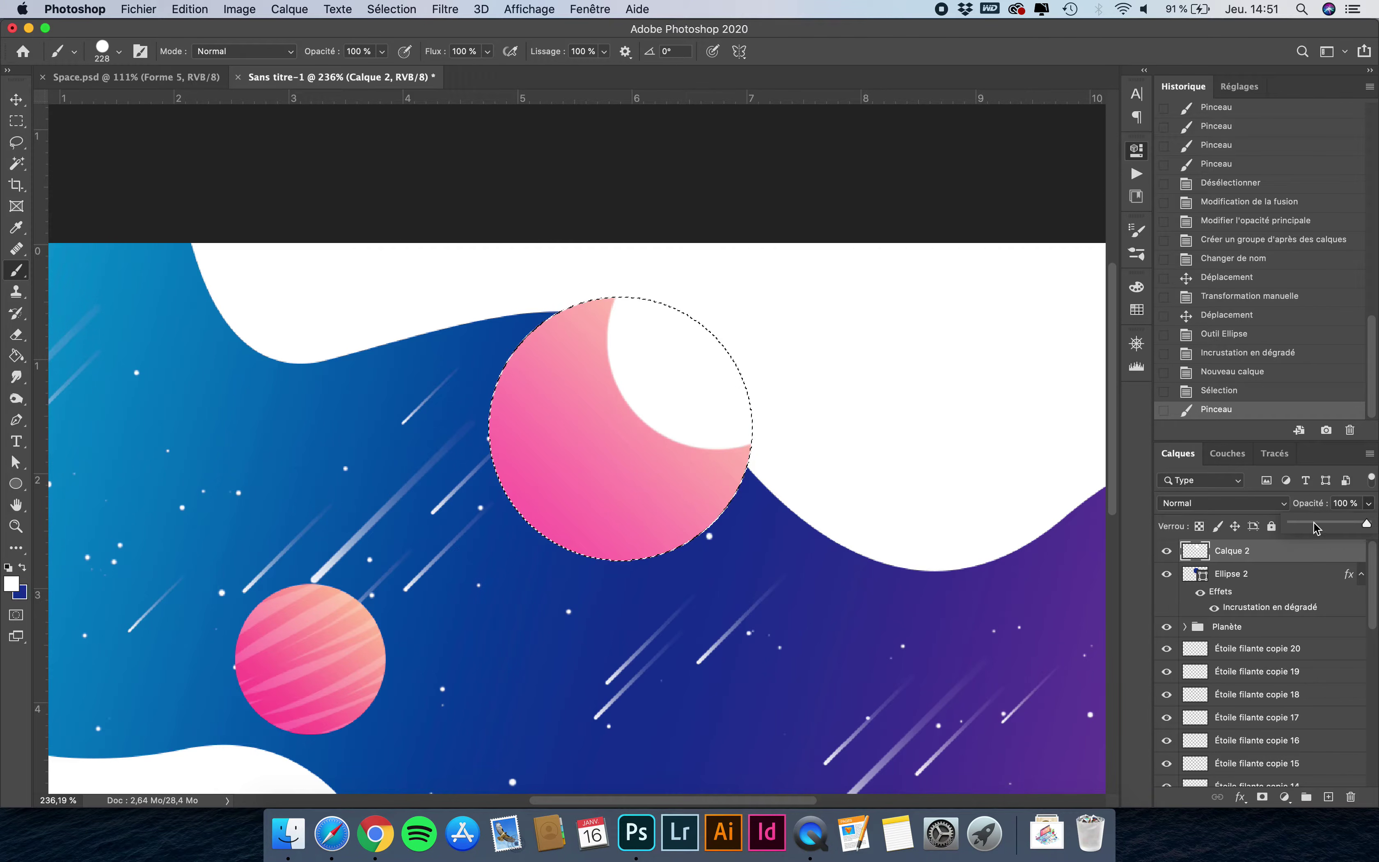
pyautogui.click(1313, 521)
pyautogui.click(1214, 508)
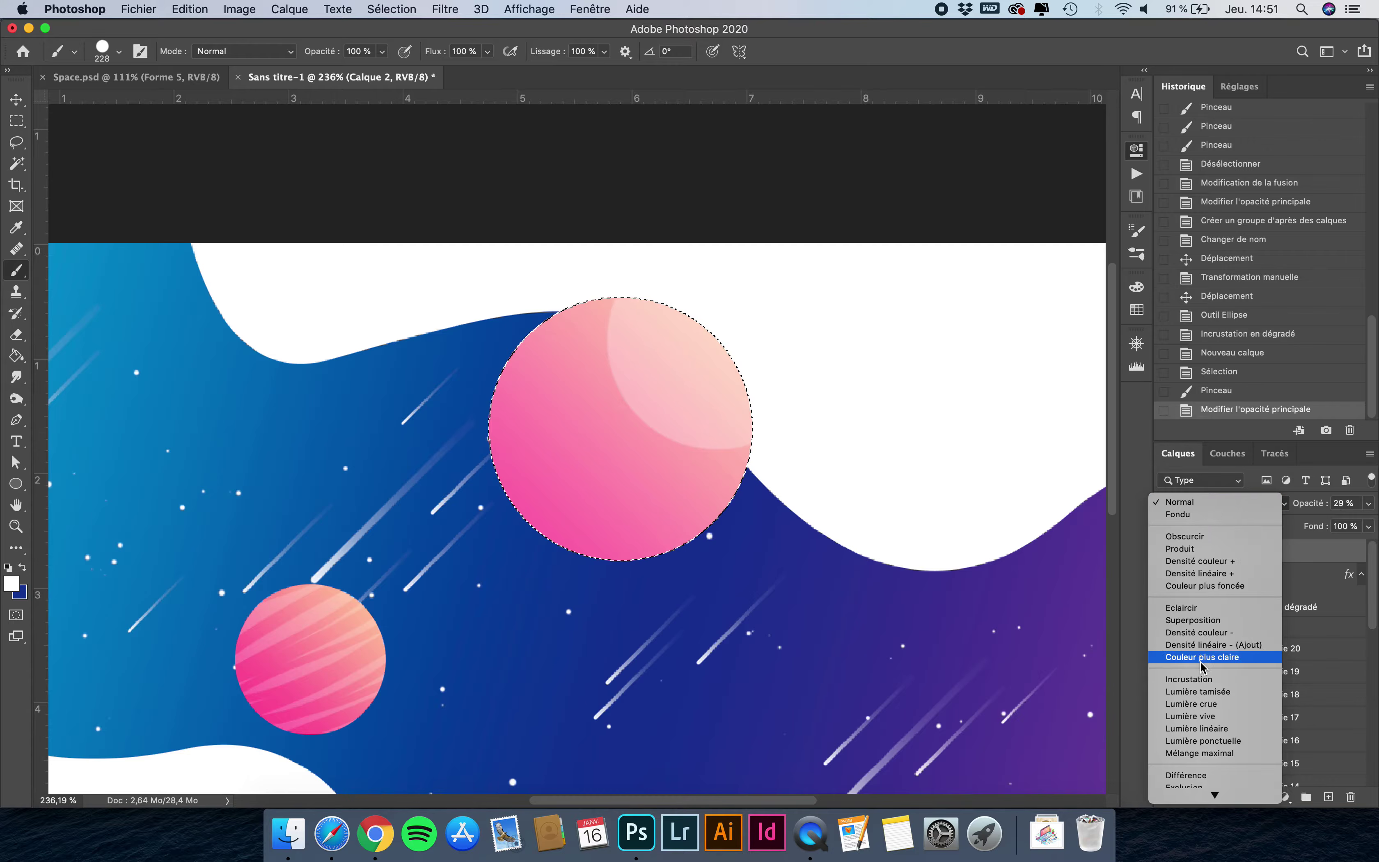
pyautogui.click(1203, 679)
pyautogui.click(1368, 502)
pyautogui.moveTo(1307, 525); pyautogui.dragTo(1304, 523)
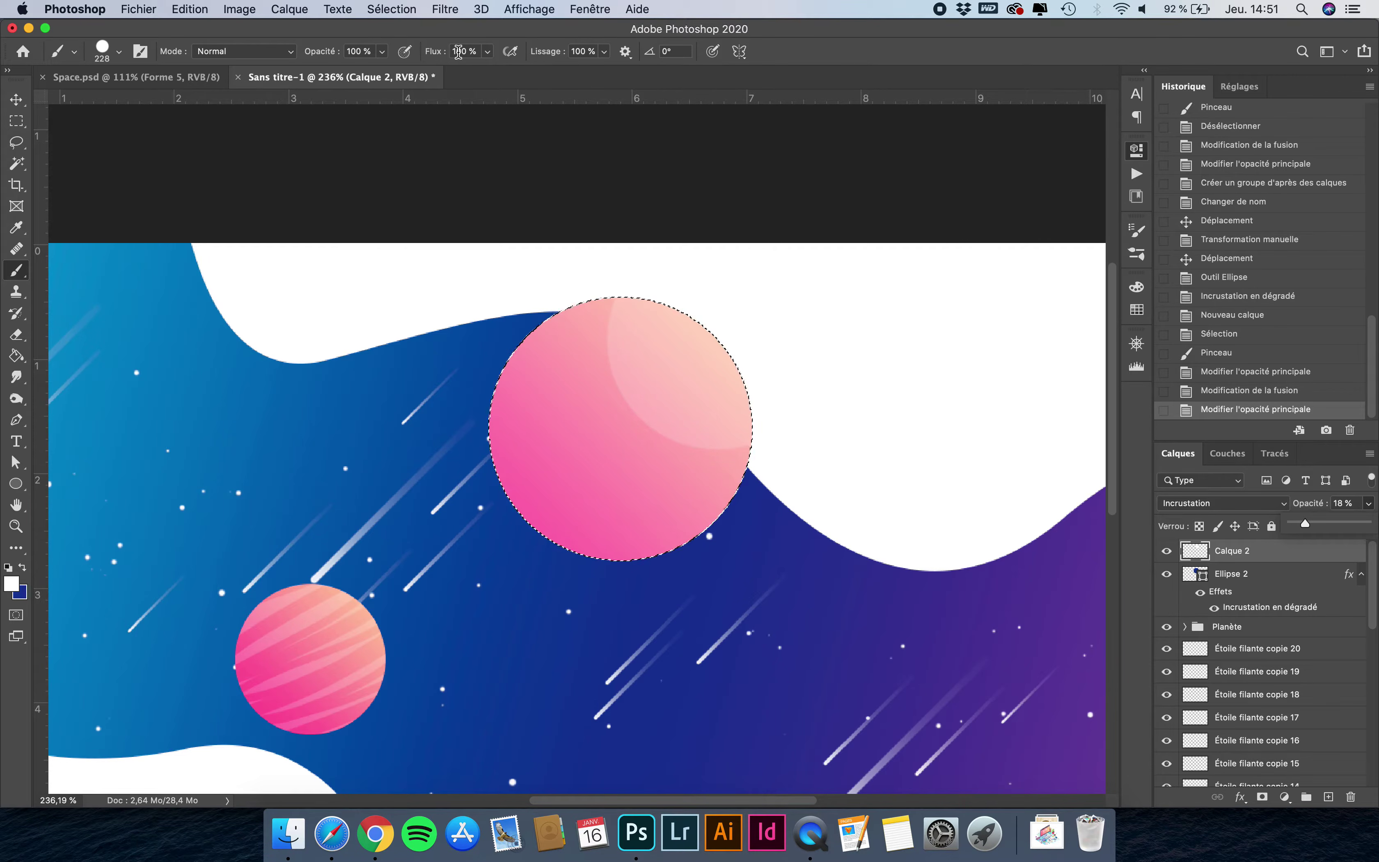
# Set the Brush opacity to 28 % and its size to 97 px.
pyautogui.click(381, 52)
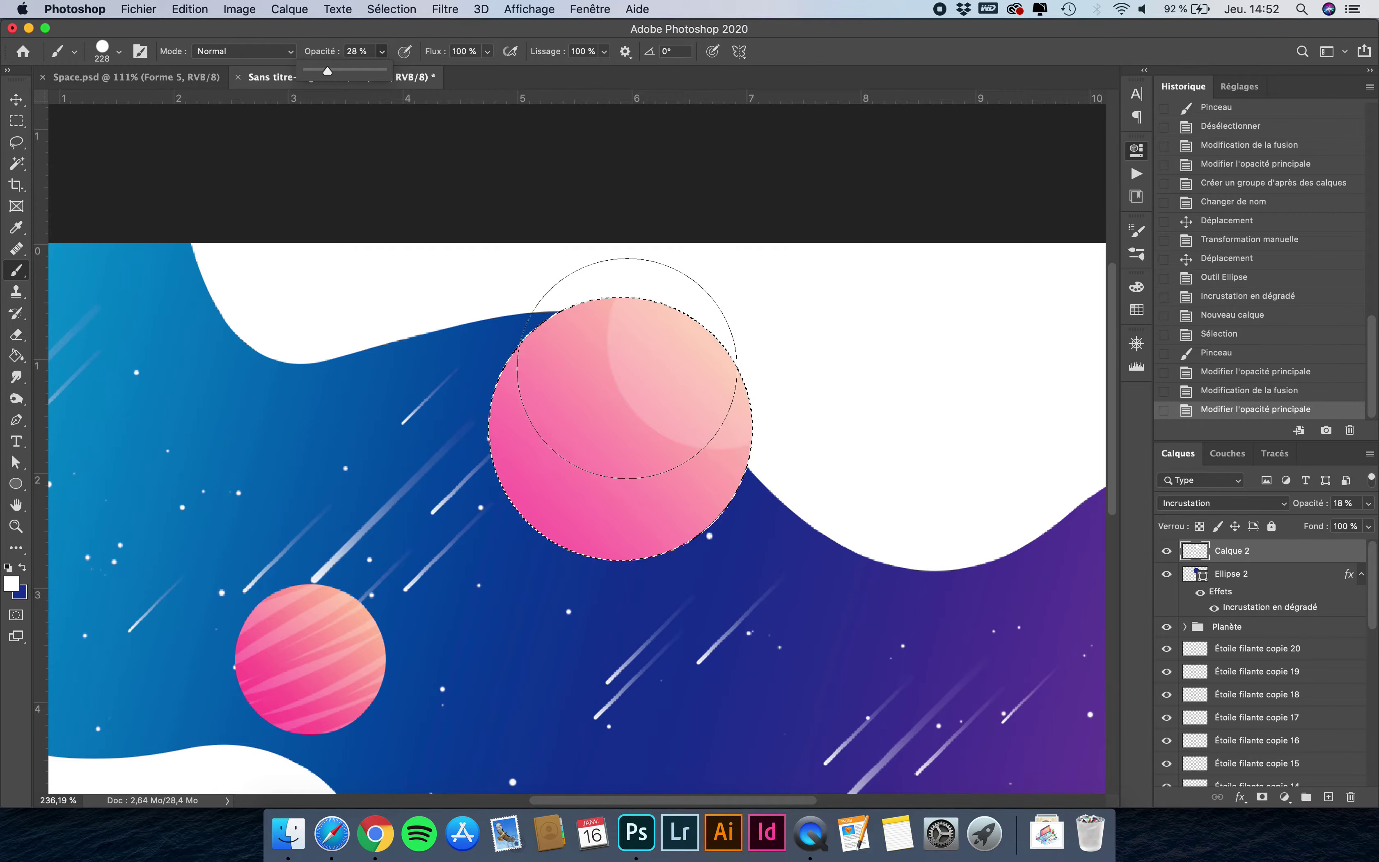
pyautogui.keyDown('ctrl'); pyautogui.keyDown('alt'); pyautogui.click(622, 359); pyautogui.keyUp('alt'); pyautogui.keyUp('ctrl')
pyautogui.moveTo(495, 365); pyautogui.dragTo(495, 365)
# Undo the white brush marks on the large circle along with the layer's blend mode and opacity changes.
pyautogui.click(507, 382)
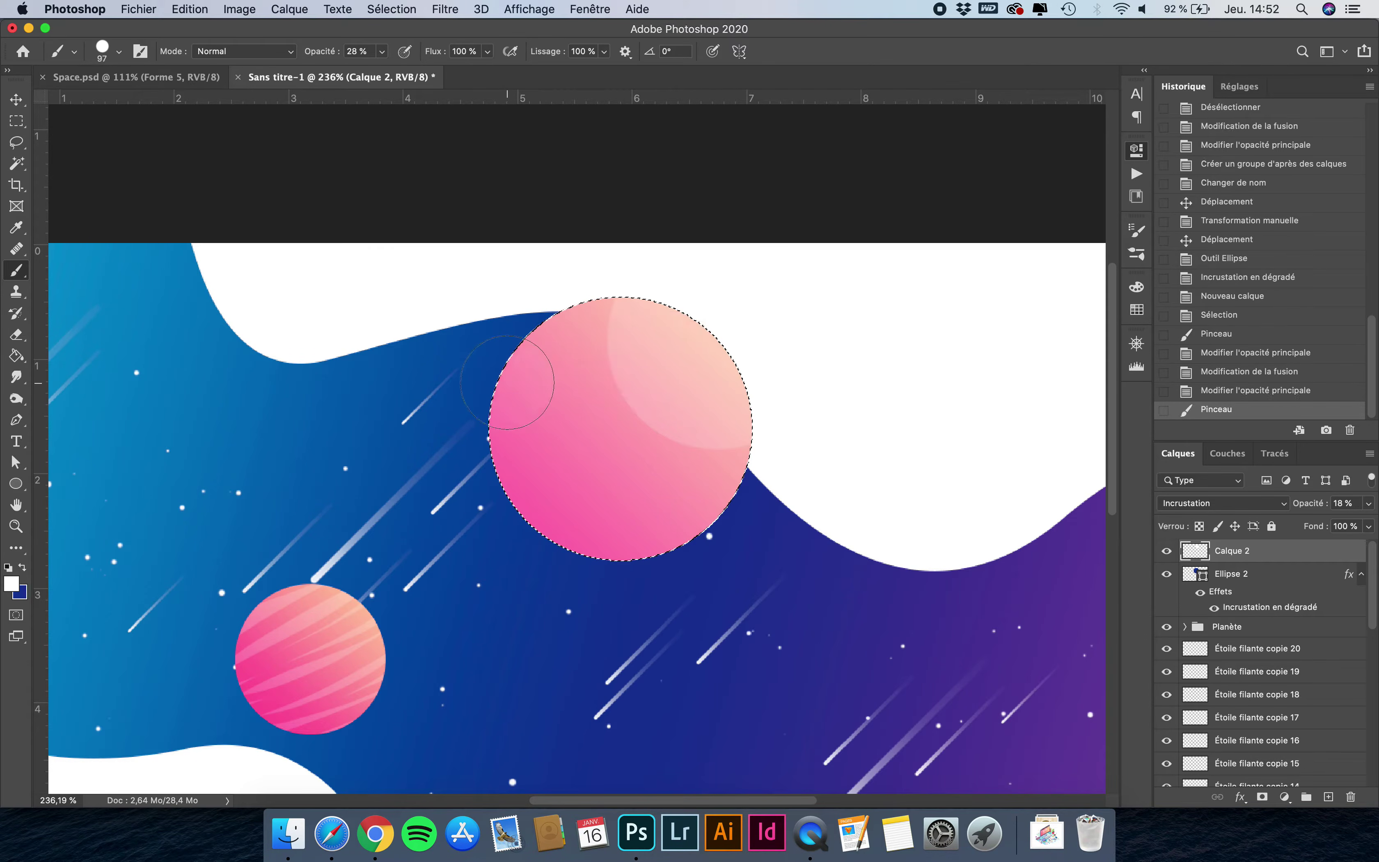
pyautogui.press('super+z')
pyautogui.press('super+z')
pyautogui.press('super+z')
pyautogui.press('super+z')
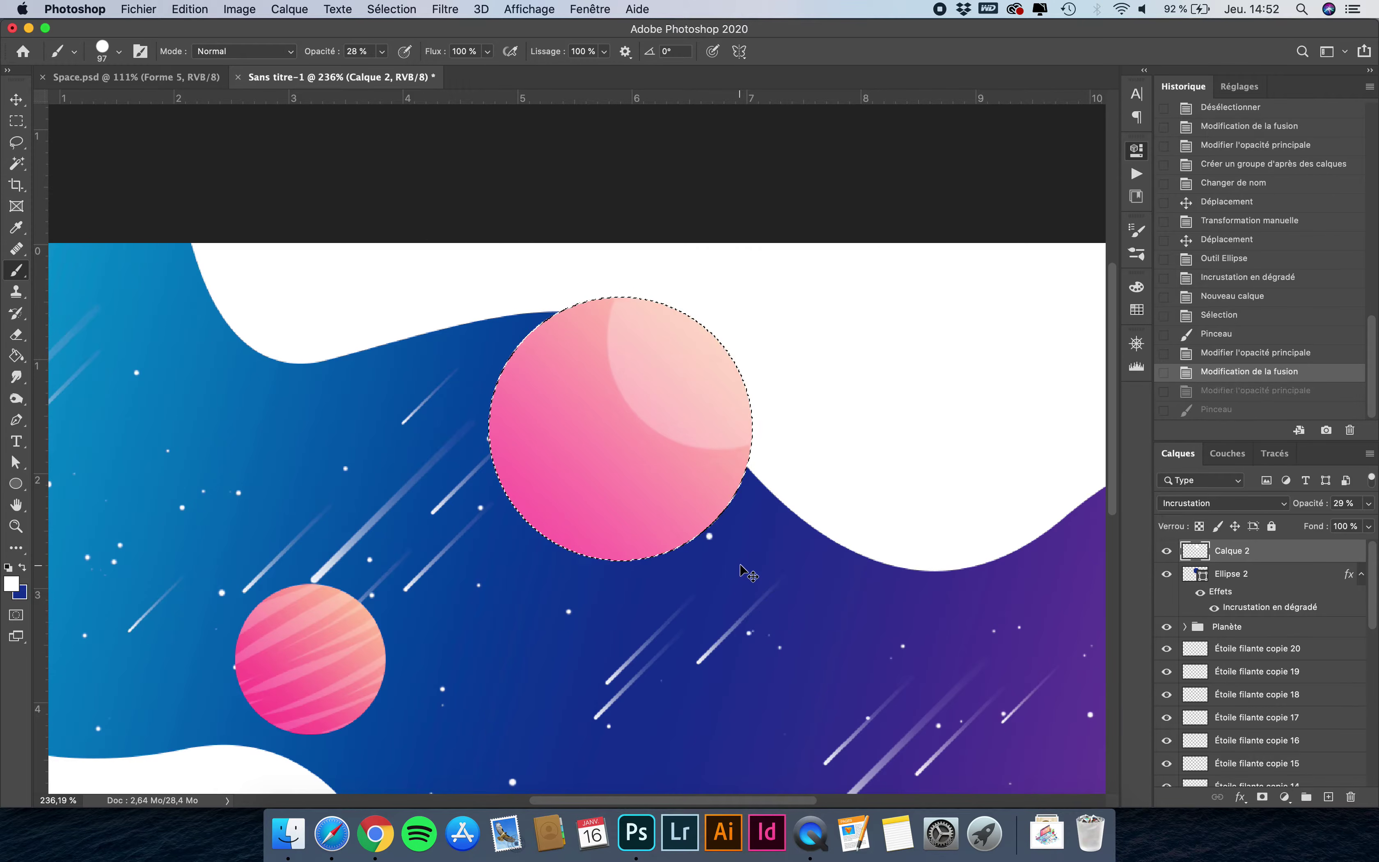
pyautogui.press('super+z')
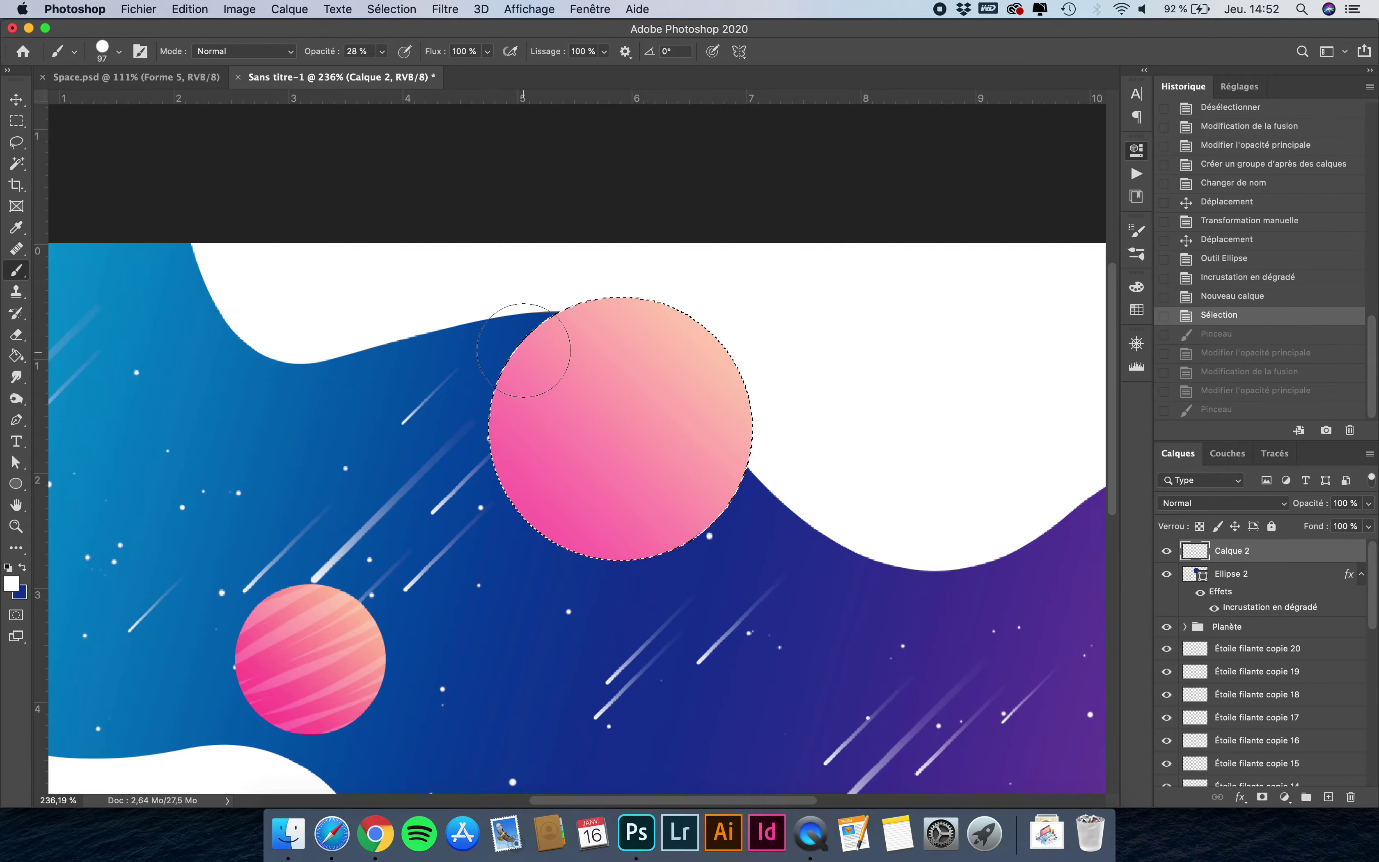
# Set the new layer's blend mode to Incrustation and paint two overlapping white circles over the large planet's upper-right part, the inner one 125 px.
pyautogui.click(1230, 506)
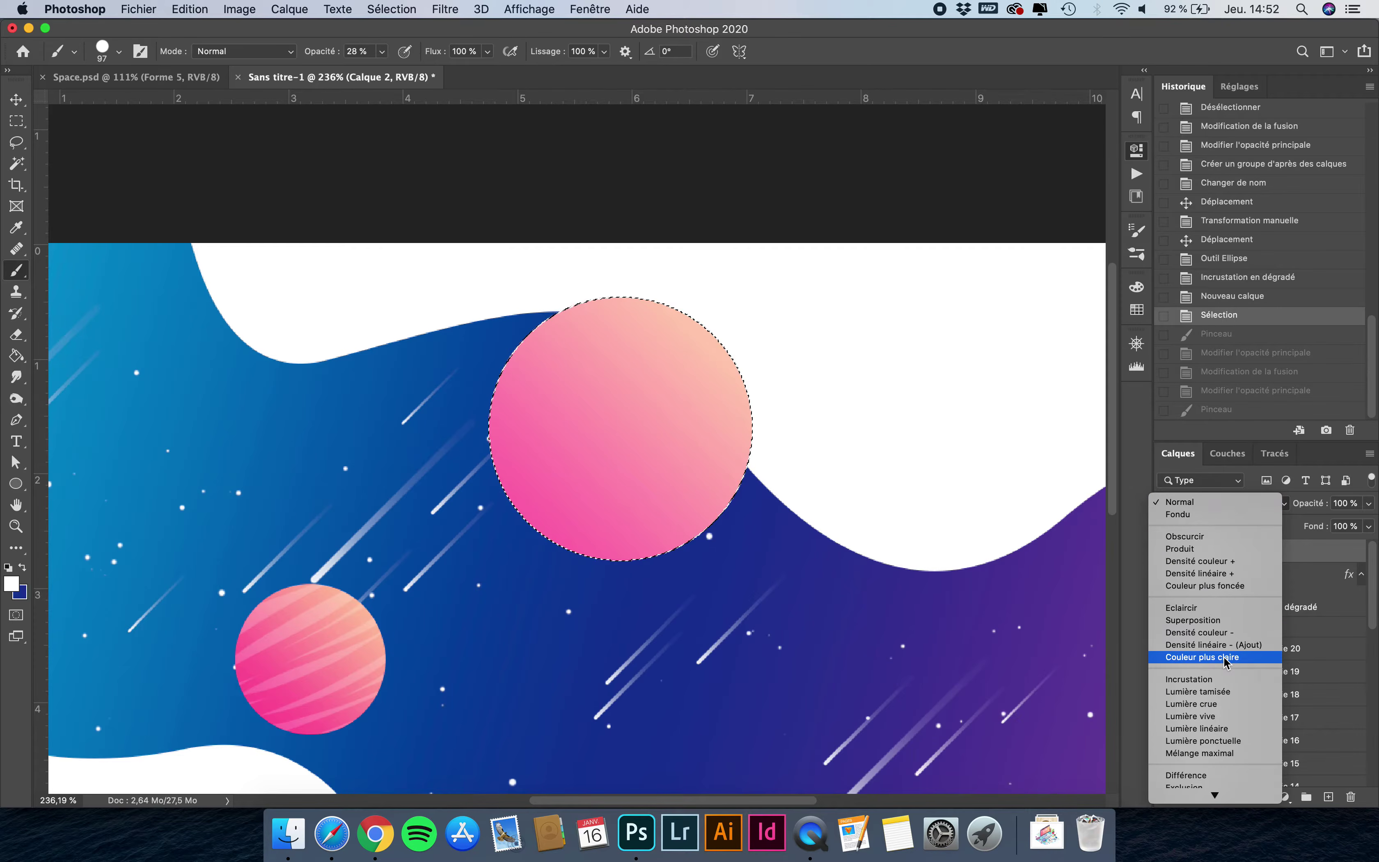
pyautogui.click(1209, 674)
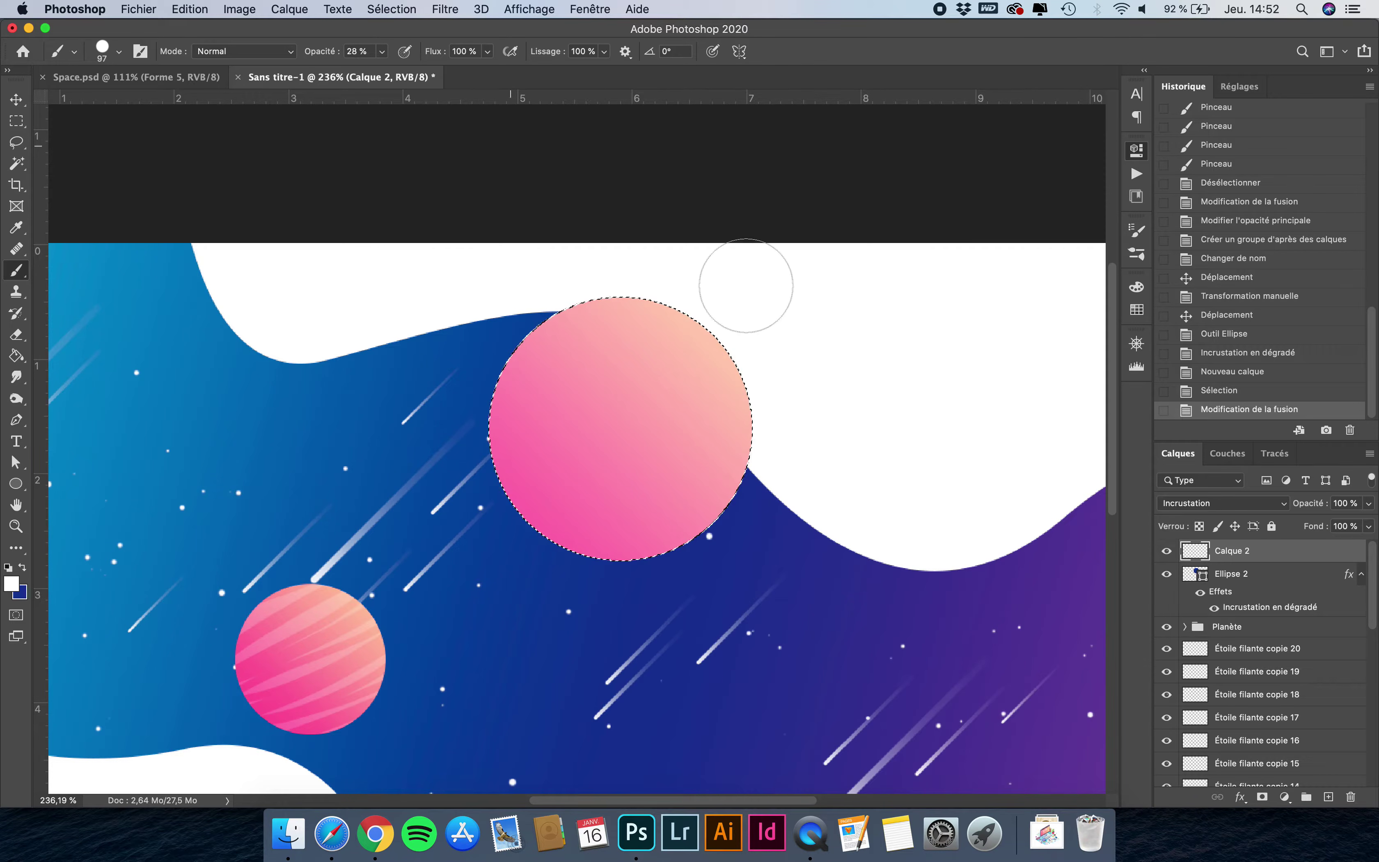
pyautogui.moveTo(693, 342)
pyautogui.mouseDown()
pyautogui.moveTo(664, 363)
pyautogui.moveTo(748, 359)
pyautogui.moveTo(715, 309)
pyautogui.mouseUp()
pyautogui.click(692, 342)
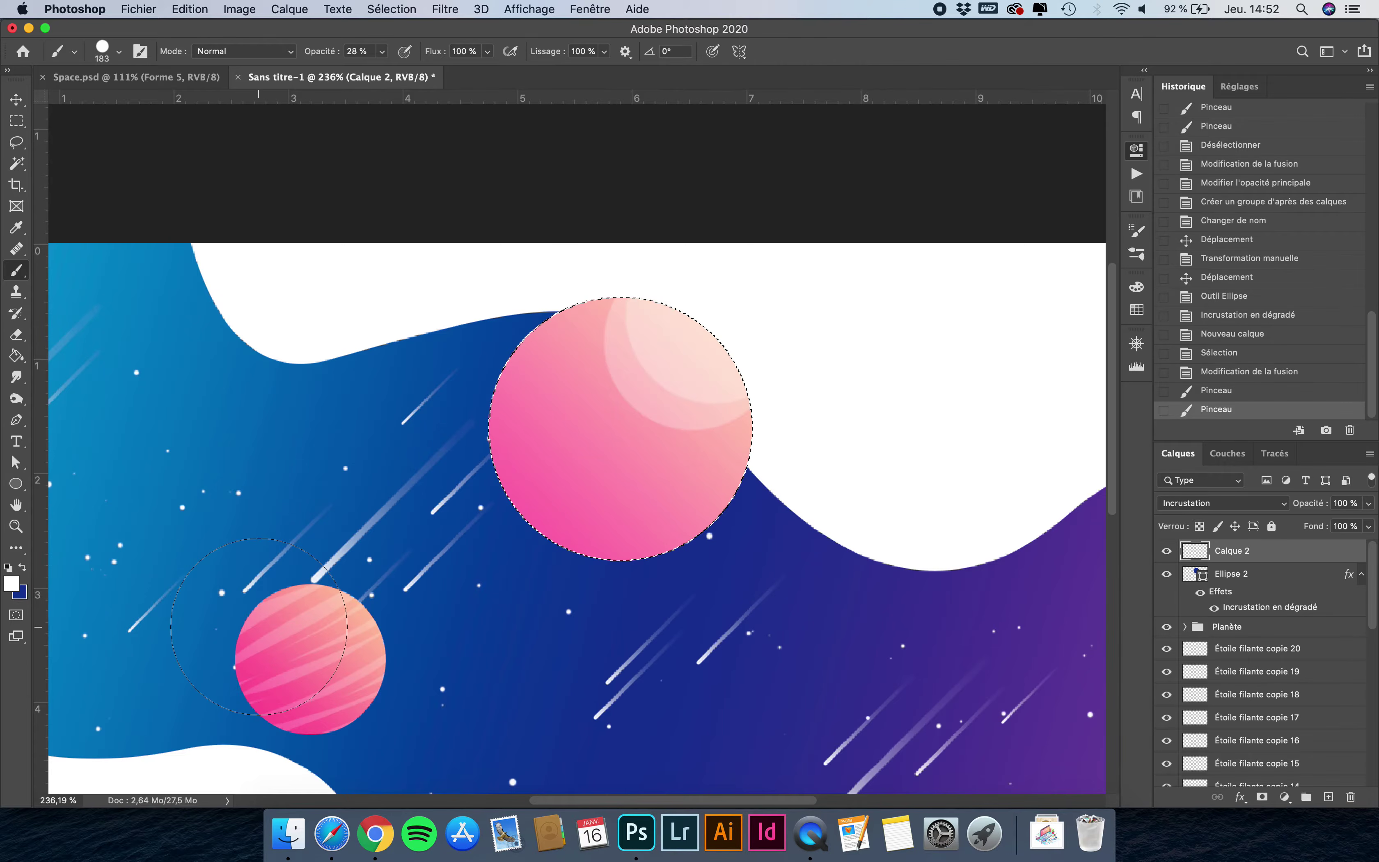
pyautogui.press('super+z')
pyautogui.moveTo(697, 368); pyautogui.dragTo(646, 367)
pyautogui.click(705, 359)
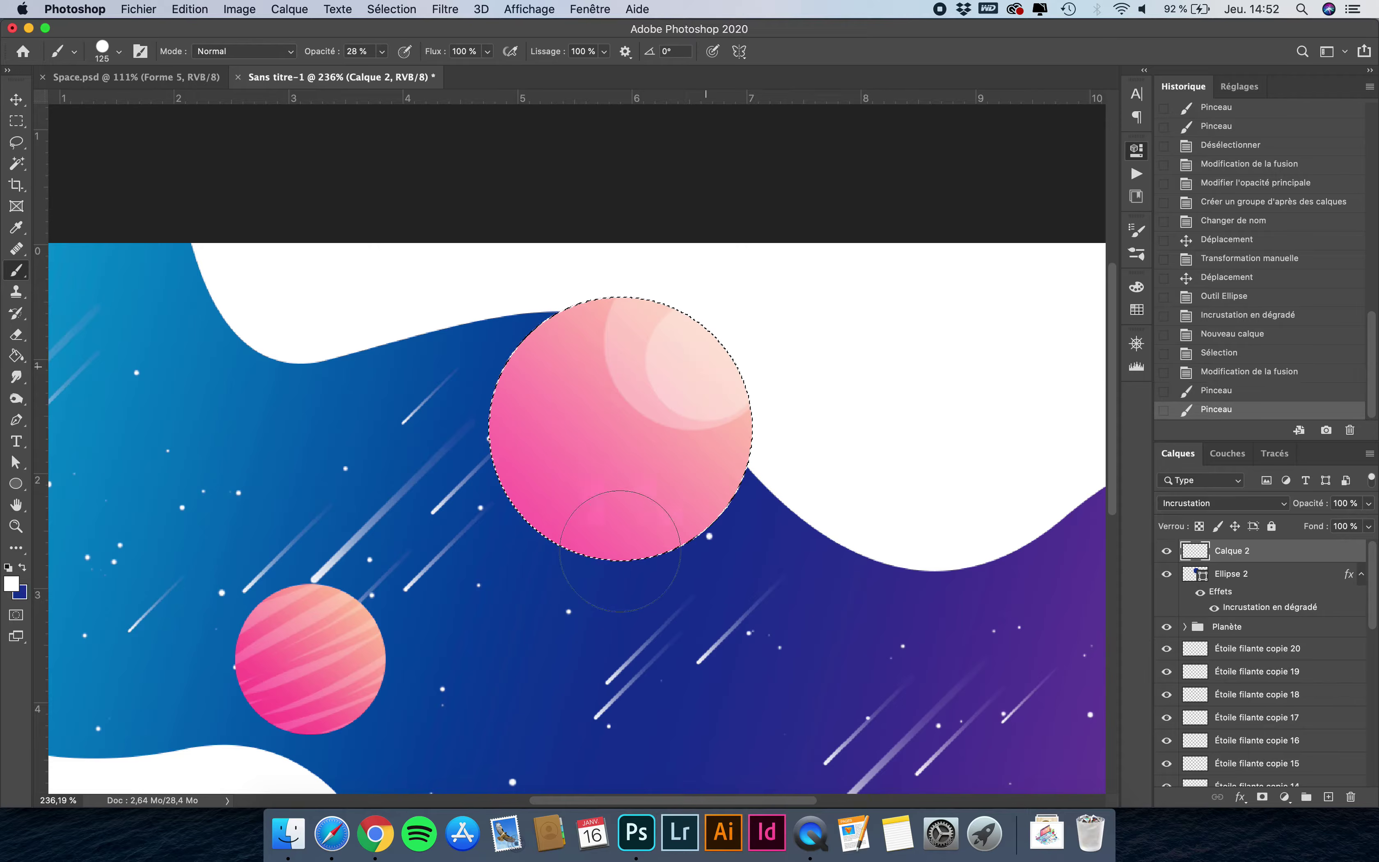
# Paint large white circles overlapping the planet's lower-right and left edges, using a 304 px brush for the left one.
pyautogui.moveTo(644, 543); pyautogui.dragTo(741, 533)
pyautogui.click(732, 636)
pyautogui.click(439, 433)
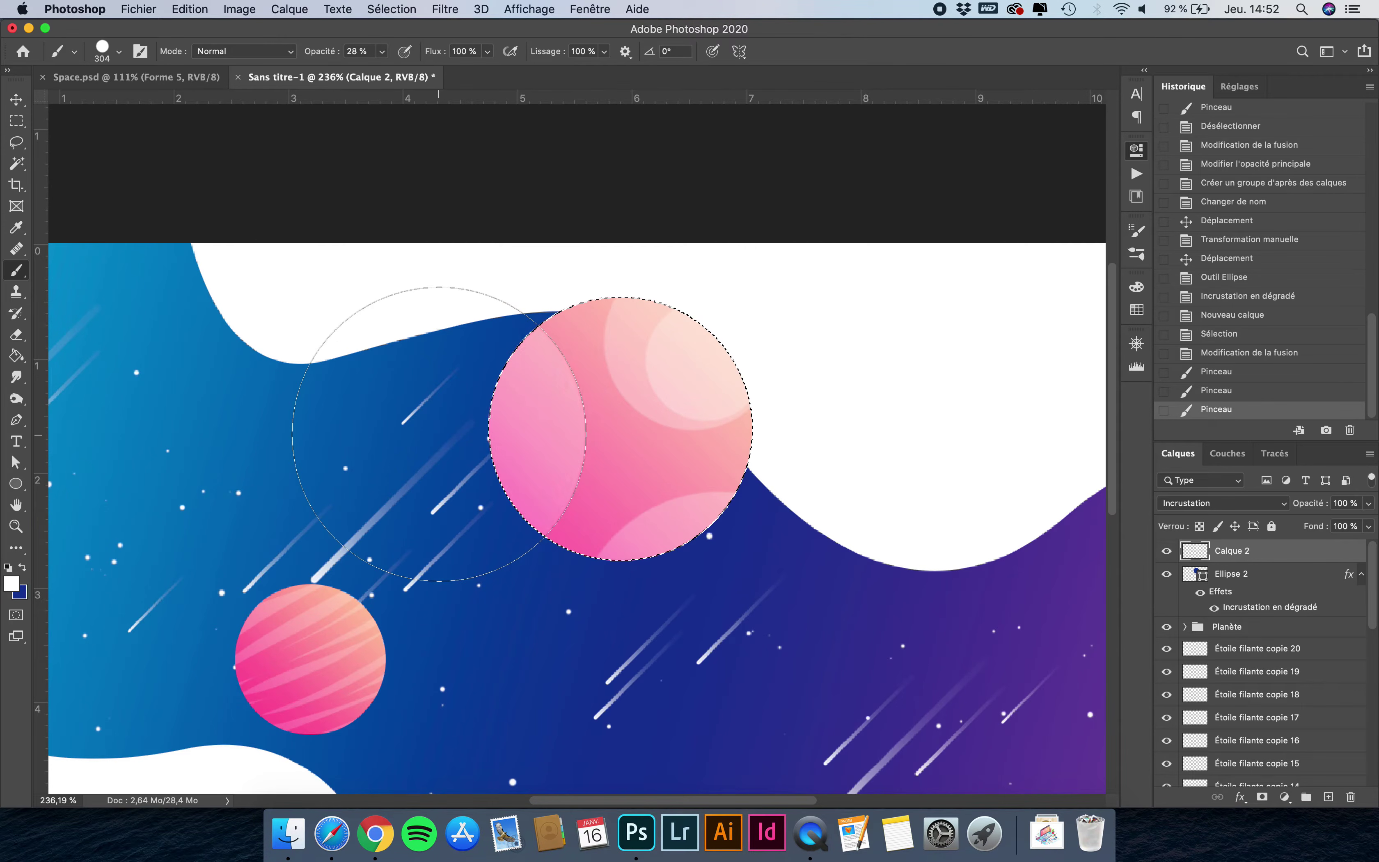
# Set the brush size to 136 px and paint smaller circles within the planet's left, lower-right and upper-right patches.
pyautogui.moveTo(411, 393); pyautogui.dragTo(261, 406)
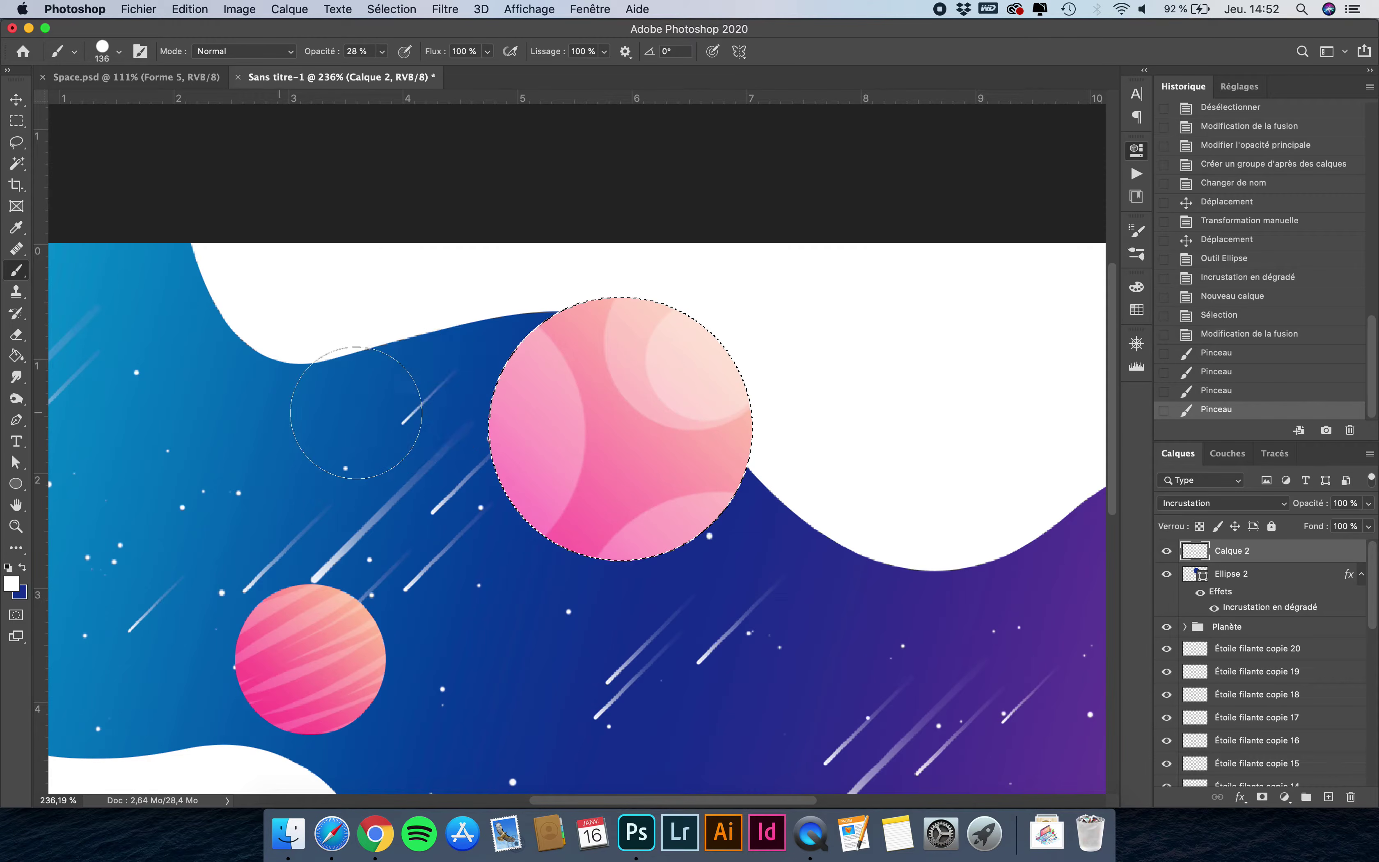
pyautogui.click(501, 402)
pyautogui.click(723, 556)
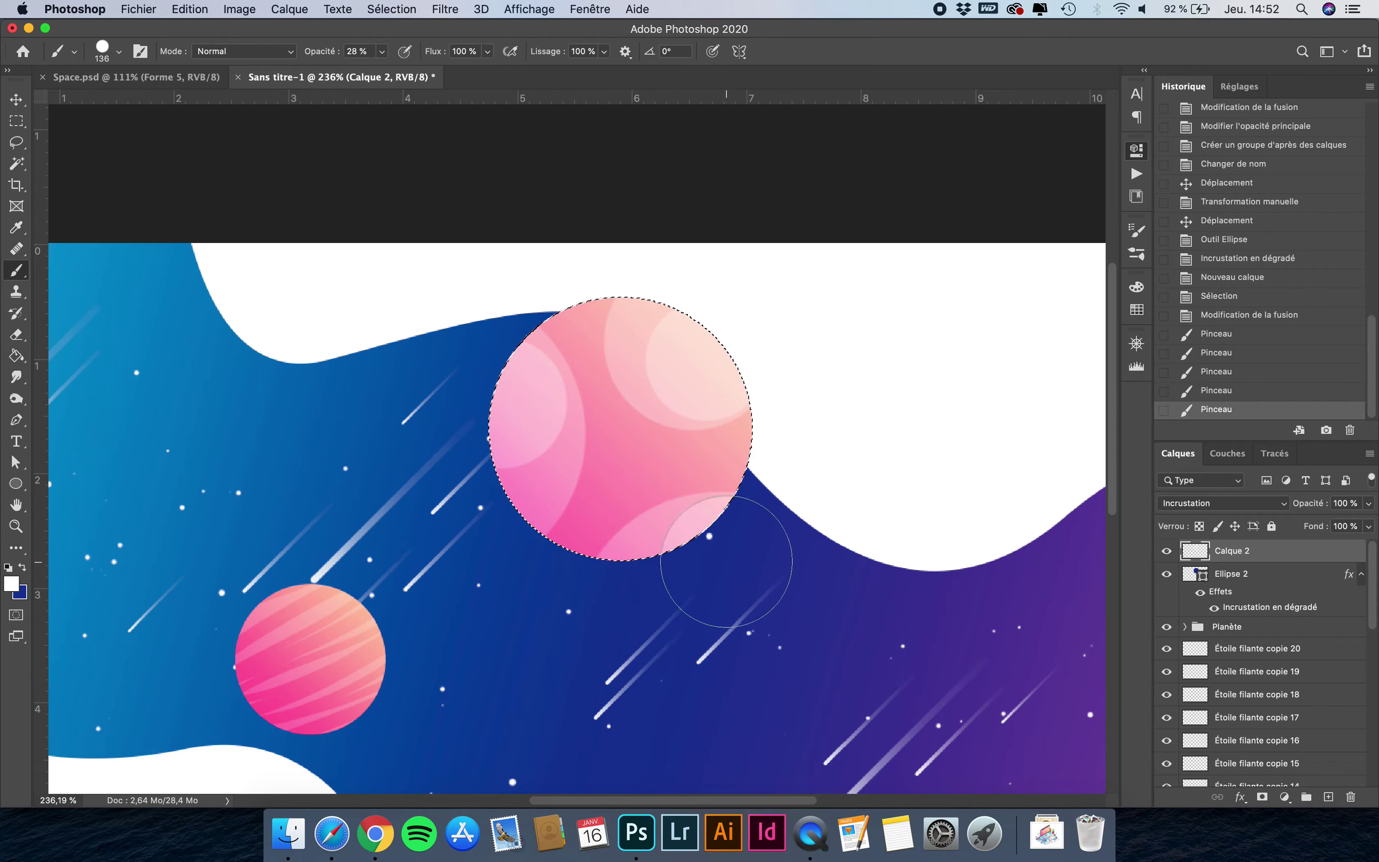
pyautogui.click(681, 345)
pyautogui.click(564, 512)
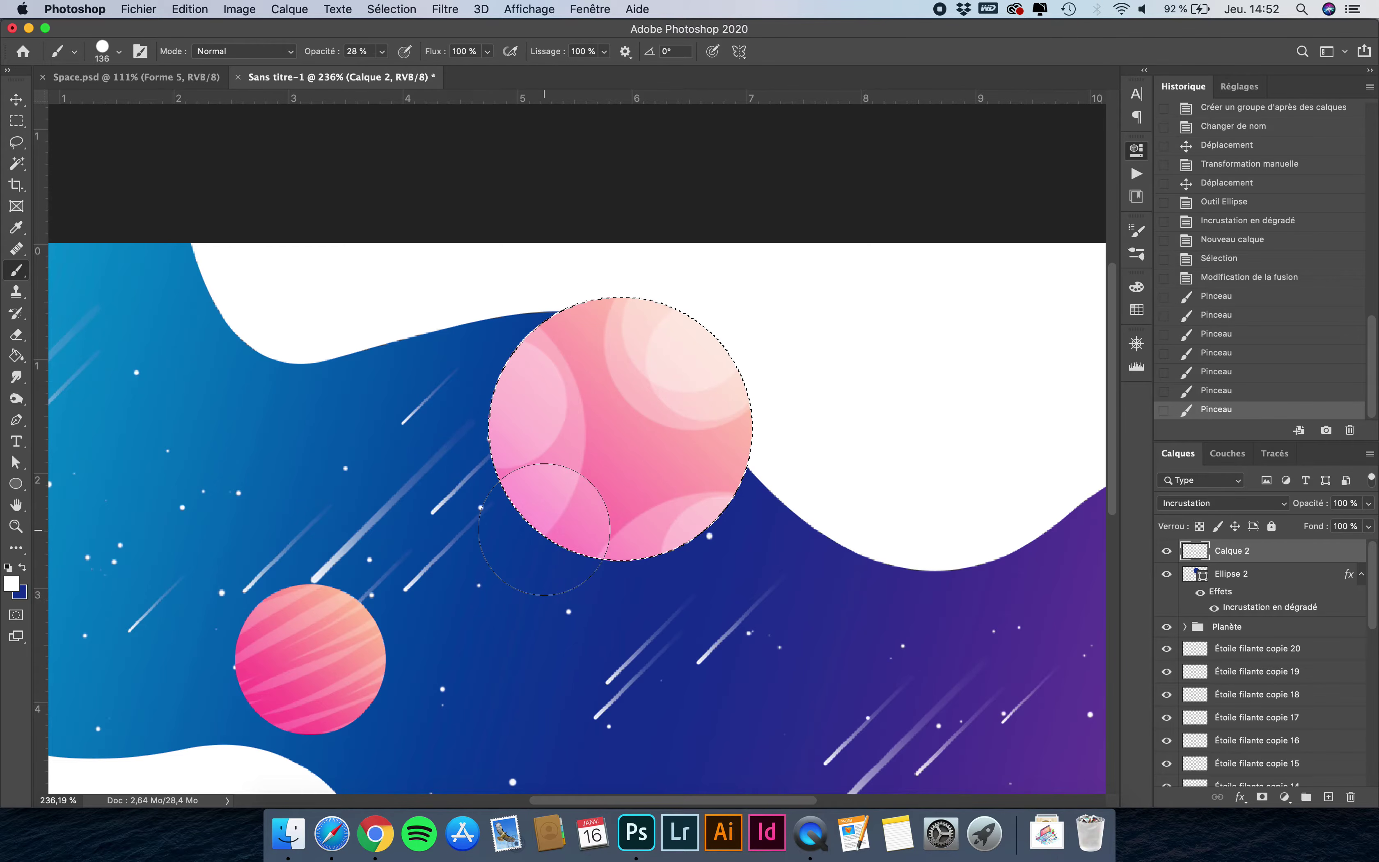
pyautogui.press('super+z')
# Paint a small white crater of 55 px just below and beside the planet's centre.
pyautogui.moveTo(528, 460); pyautogui.dragTo(529, 460)
pyautogui.moveTo(637, 462); pyautogui.dragTo(644, 461)
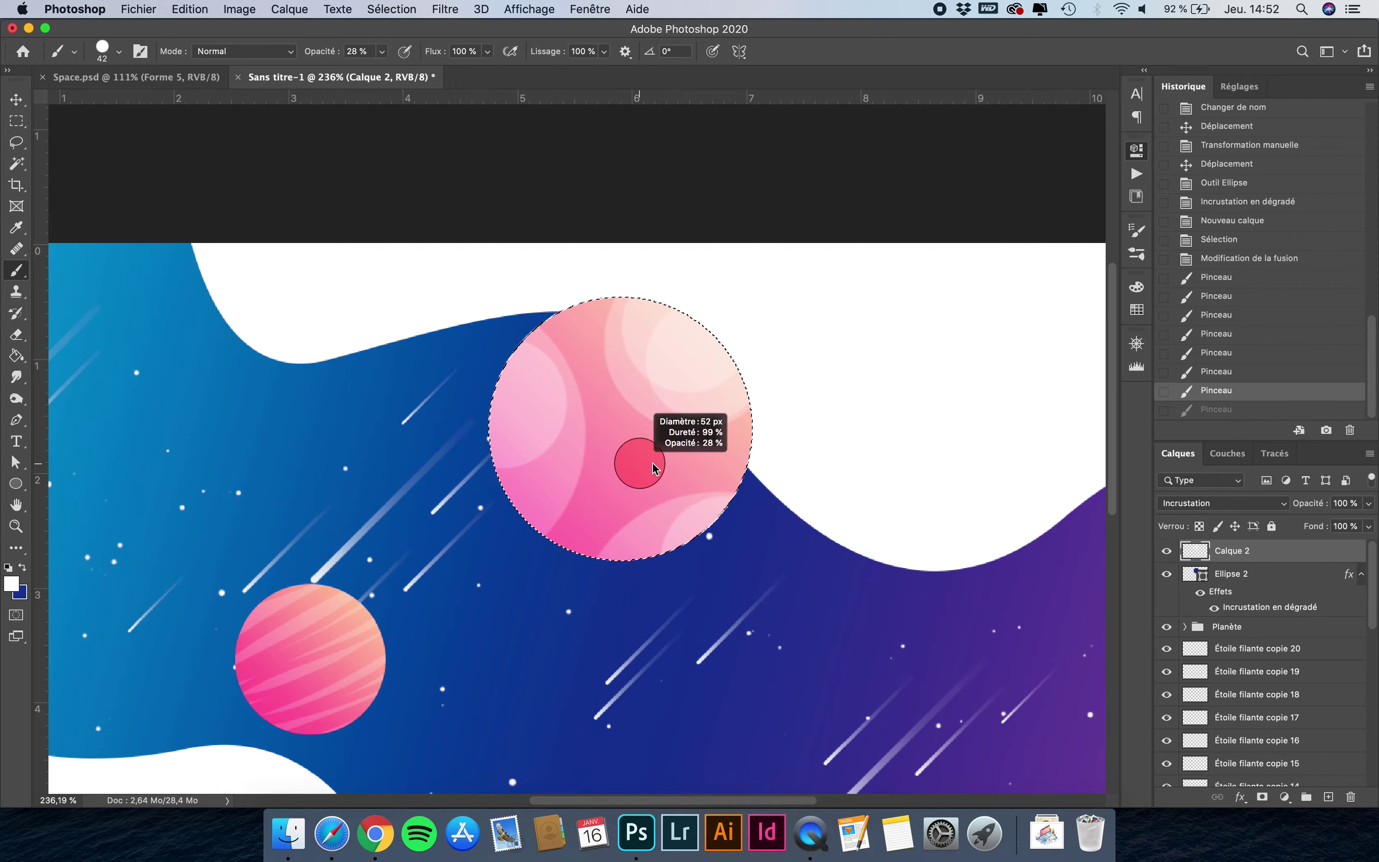
pyautogui.click(635, 465)
pyautogui.click(635, 466)
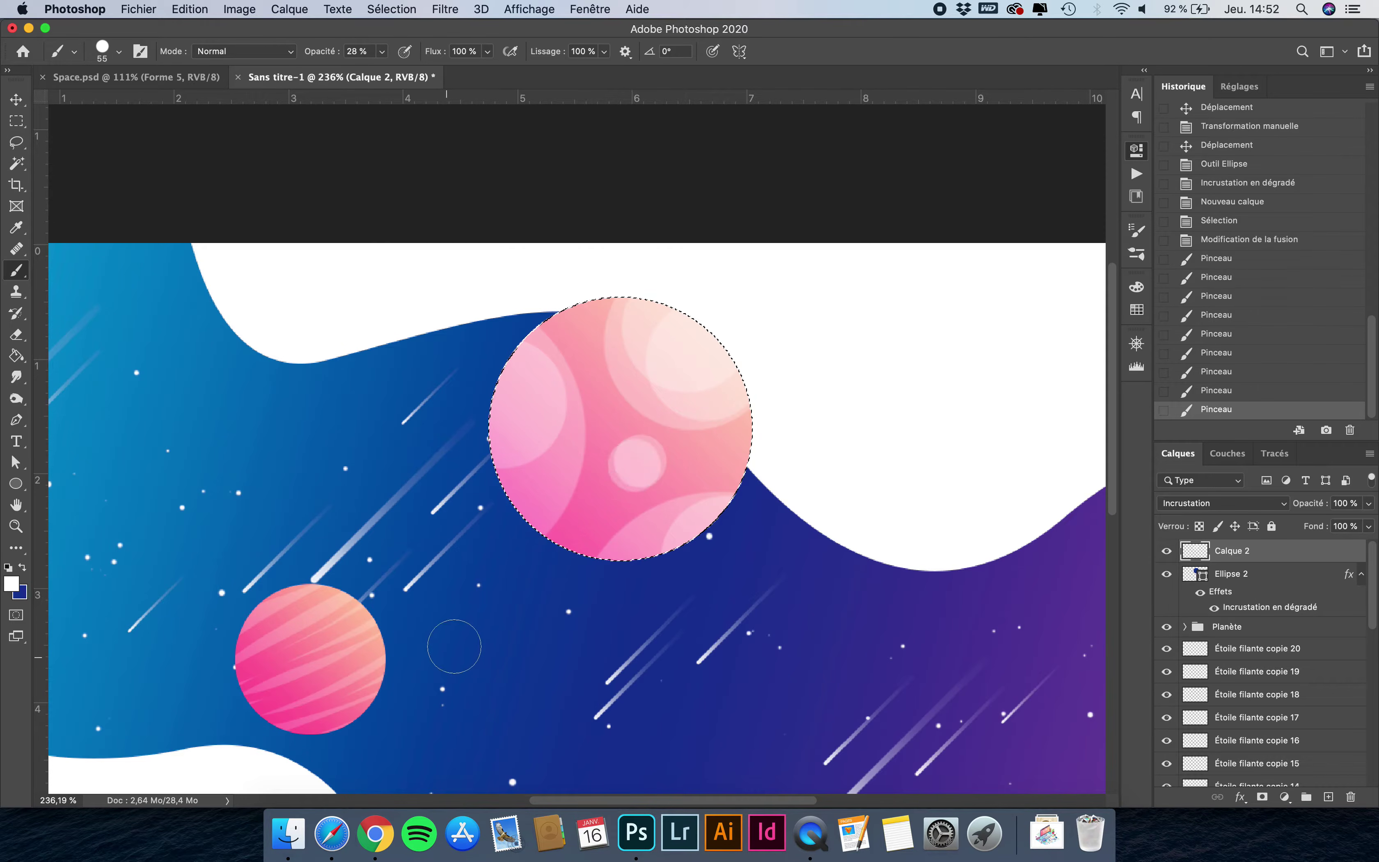
pyautogui.moveTo(684, 520); pyautogui.dragTo(742, 520)
pyautogui.click(684, 516)
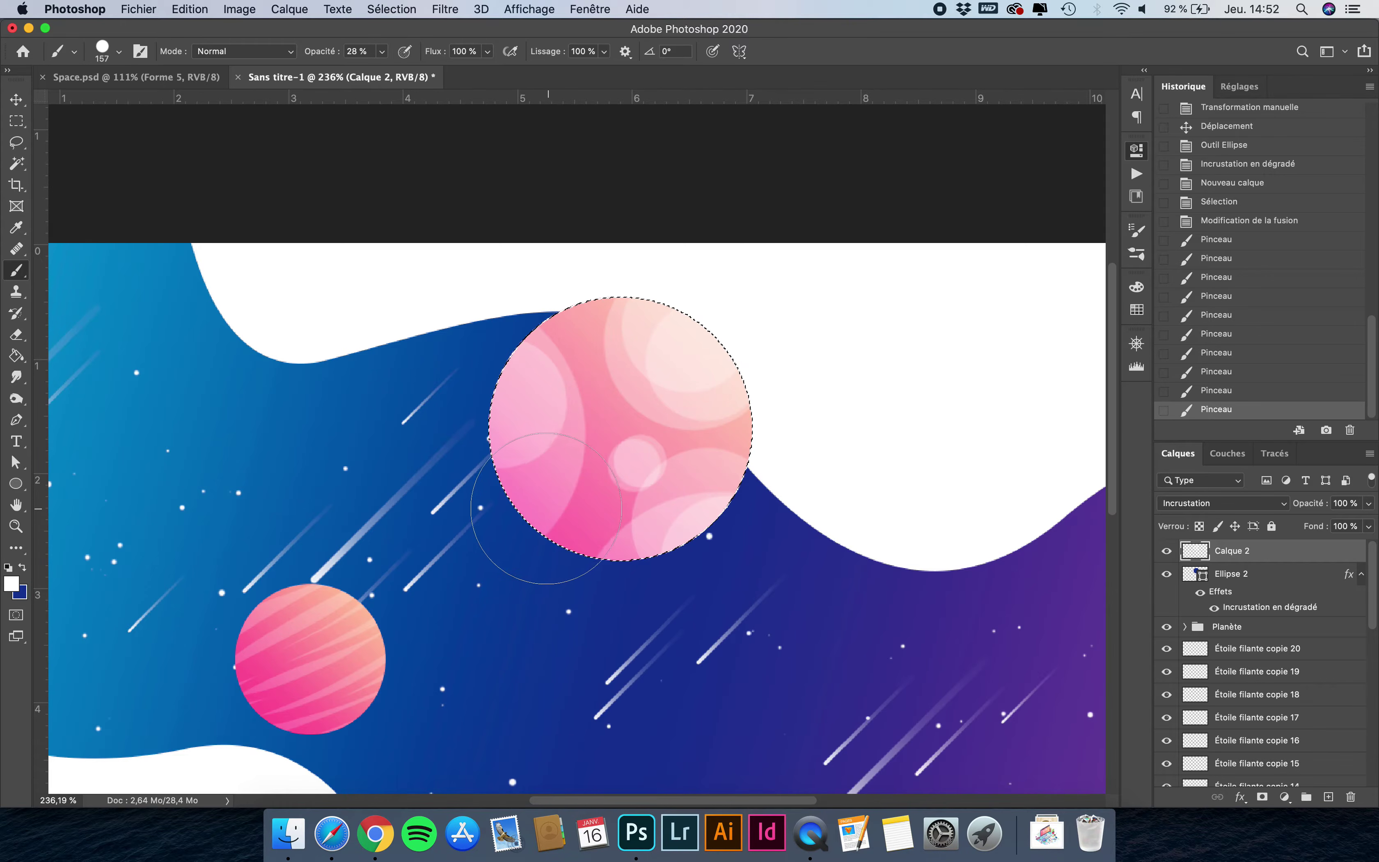
pyautogui.click(501, 482)
pyautogui.scroll(-5, 286, 643)
pyautogui.scroll(-3, 285, 643)
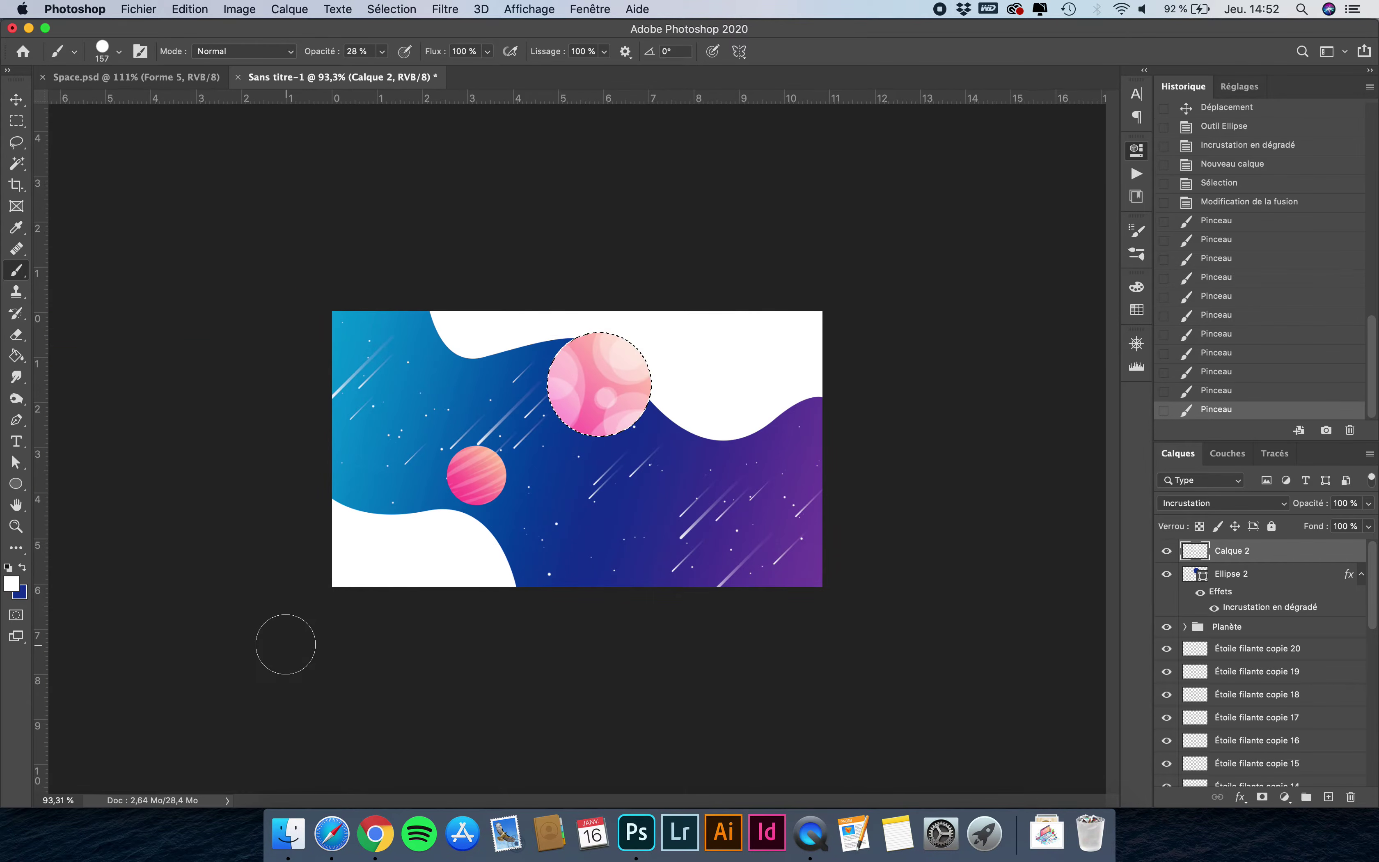
pyautogui.scroll(6, 604, 473)
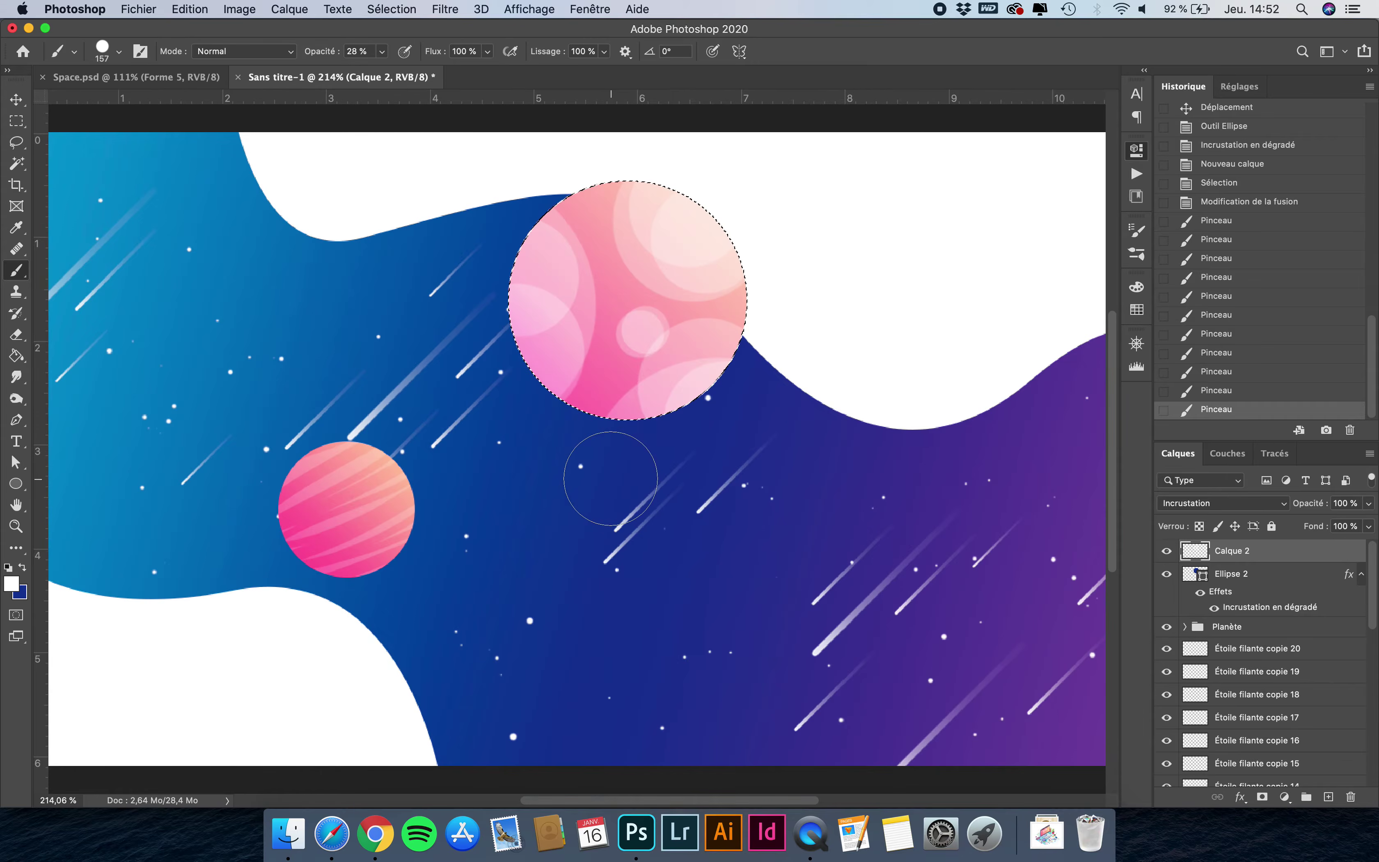
pyautogui.press('super+z')
pyautogui.press('super+z')
pyautogui.press('super+z')
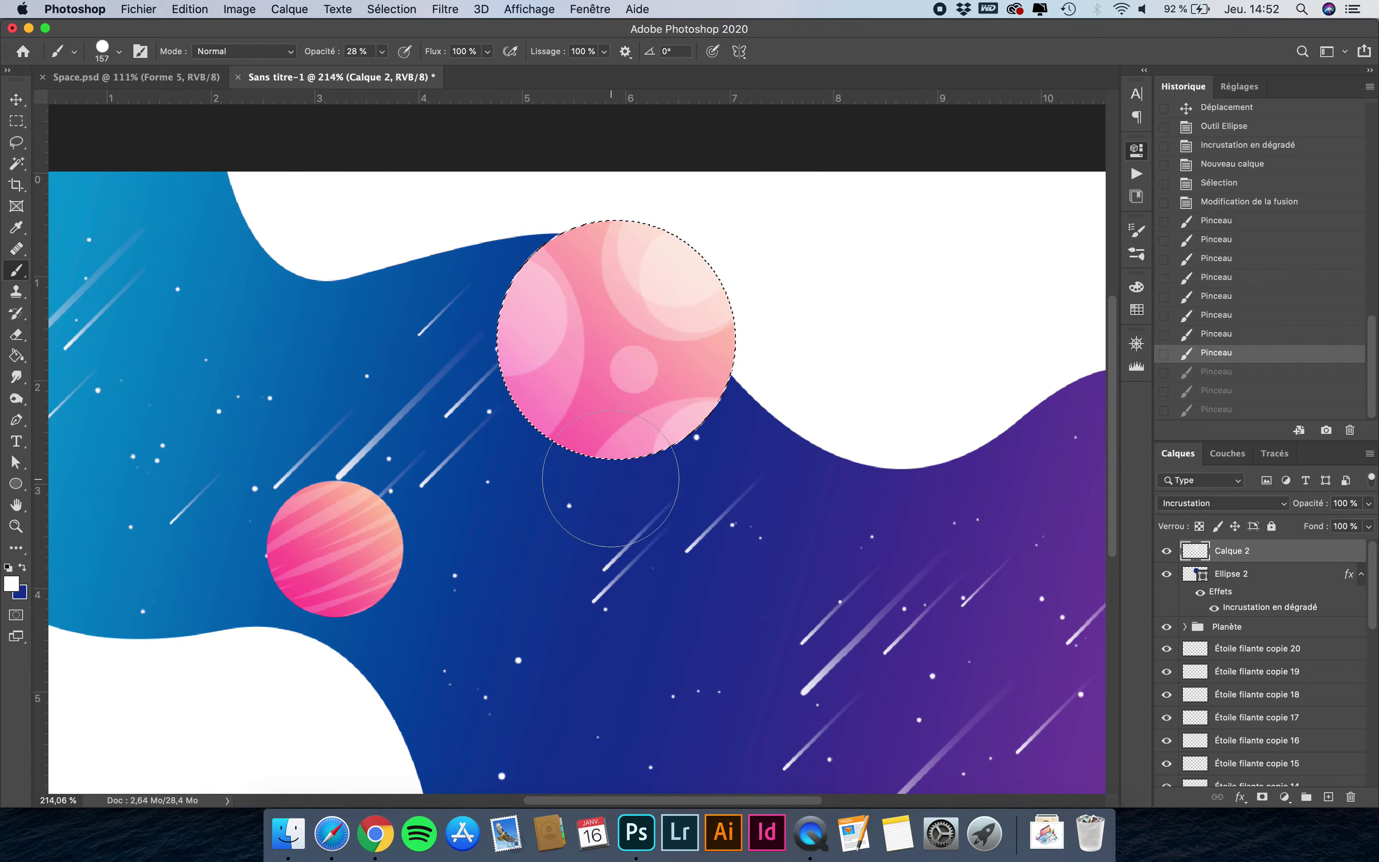
# Enlarge the brush to 282 px and paint wide white circles overlapping the planet's left, lower-right and upper-right patches.
pyautogui.moveTo(494, 383)
pyautogui.mouseDown()
pyautogui.moveTo(478, 320)
pyautogui.moveTo(524, 352)
pyautogui.mouseUp()
pyautogui.press('super+z')
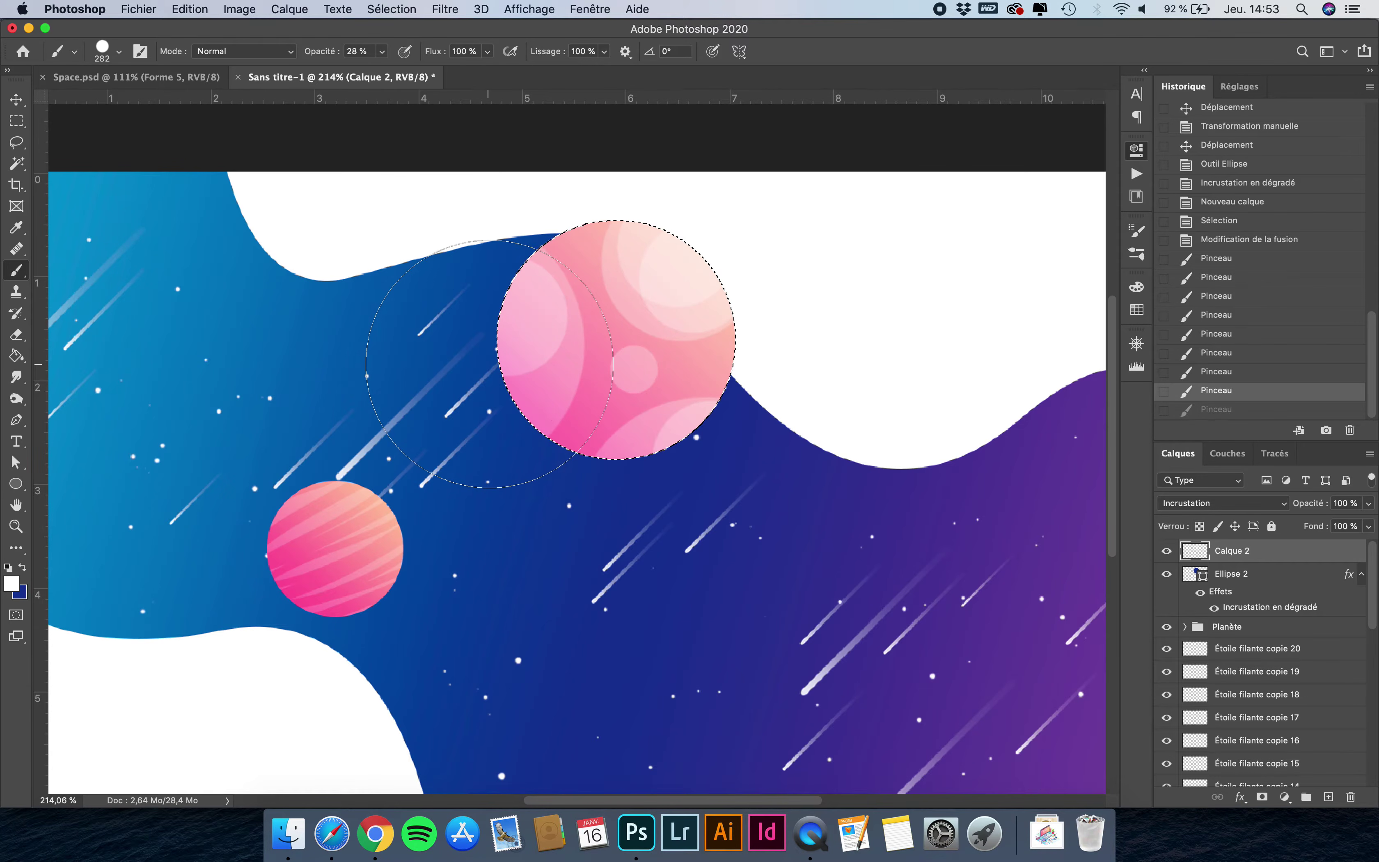
pyautogui.click(456, 365)
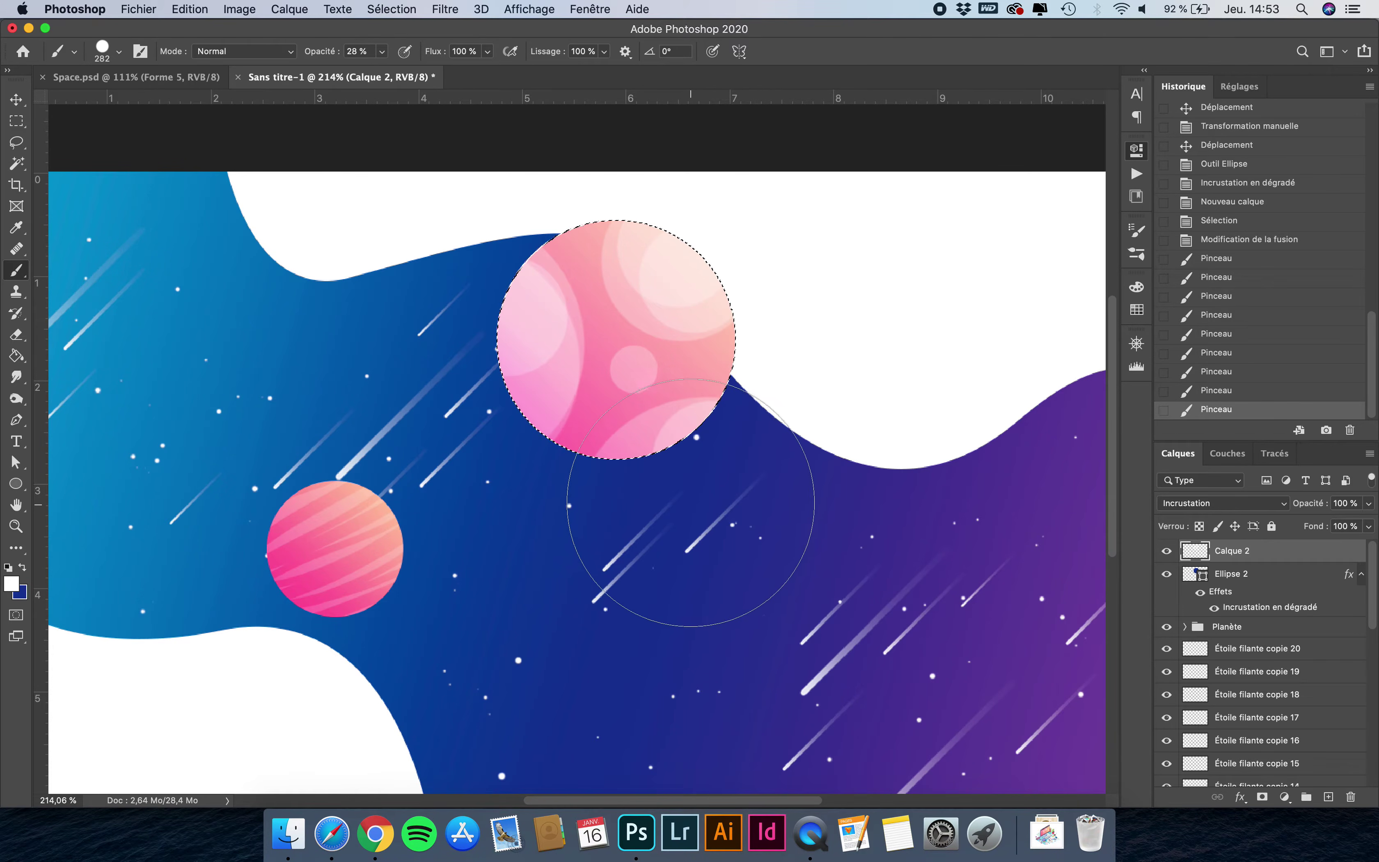
pyautogui.click(661, 512)
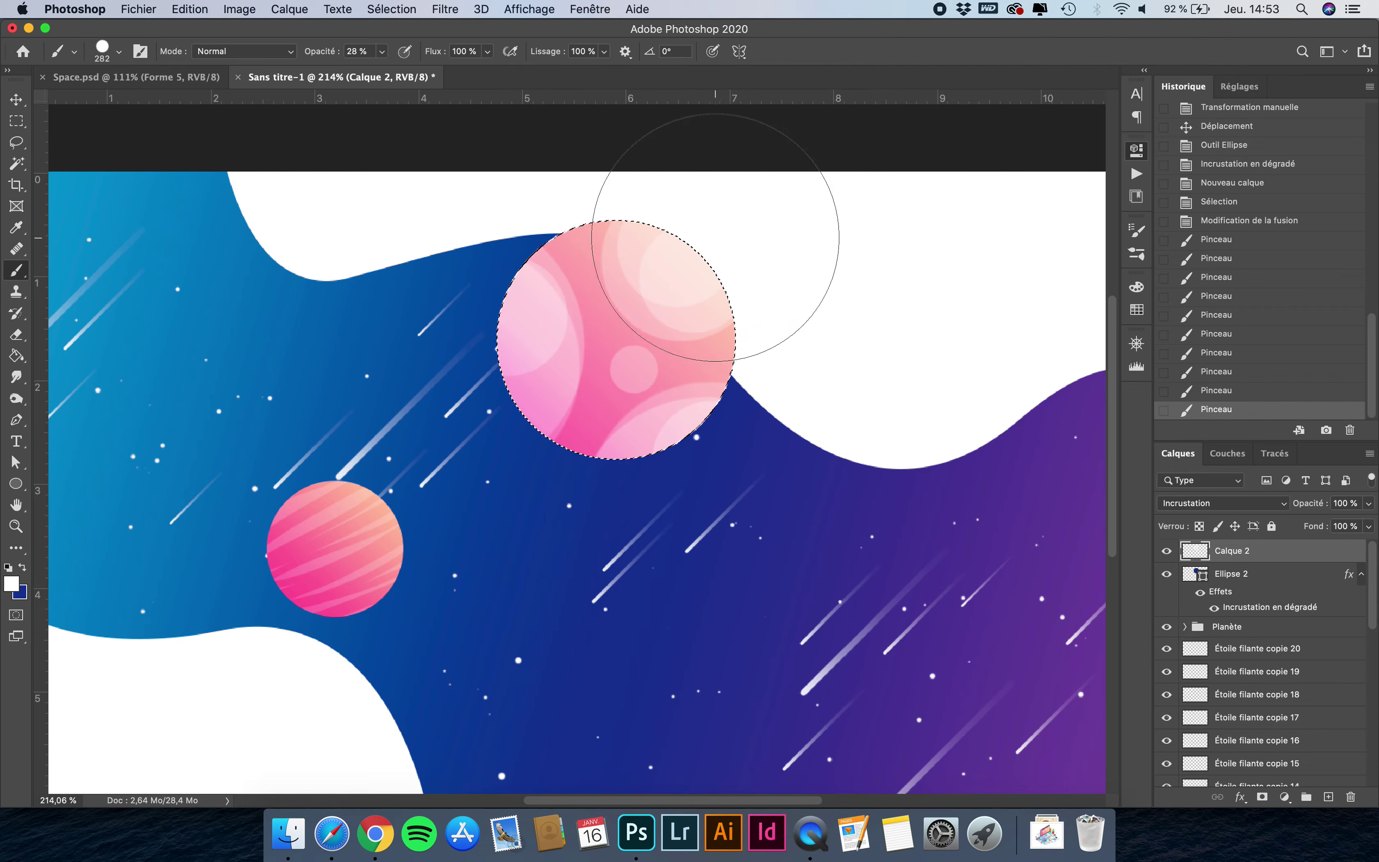
pyautogui.click(714, 221)
# Paint a 65 px white circle overlapping the small central crater and remove the planet's selection.
pyautogui.keyDown('ctrl'); pyautogui.keyDown('alt'); pyautogui.moveTo(624, 420); pyautogui.dragTo(450, 416); pyautogui.keyUp('alt'); pyautogui.keyUp('ctrl')
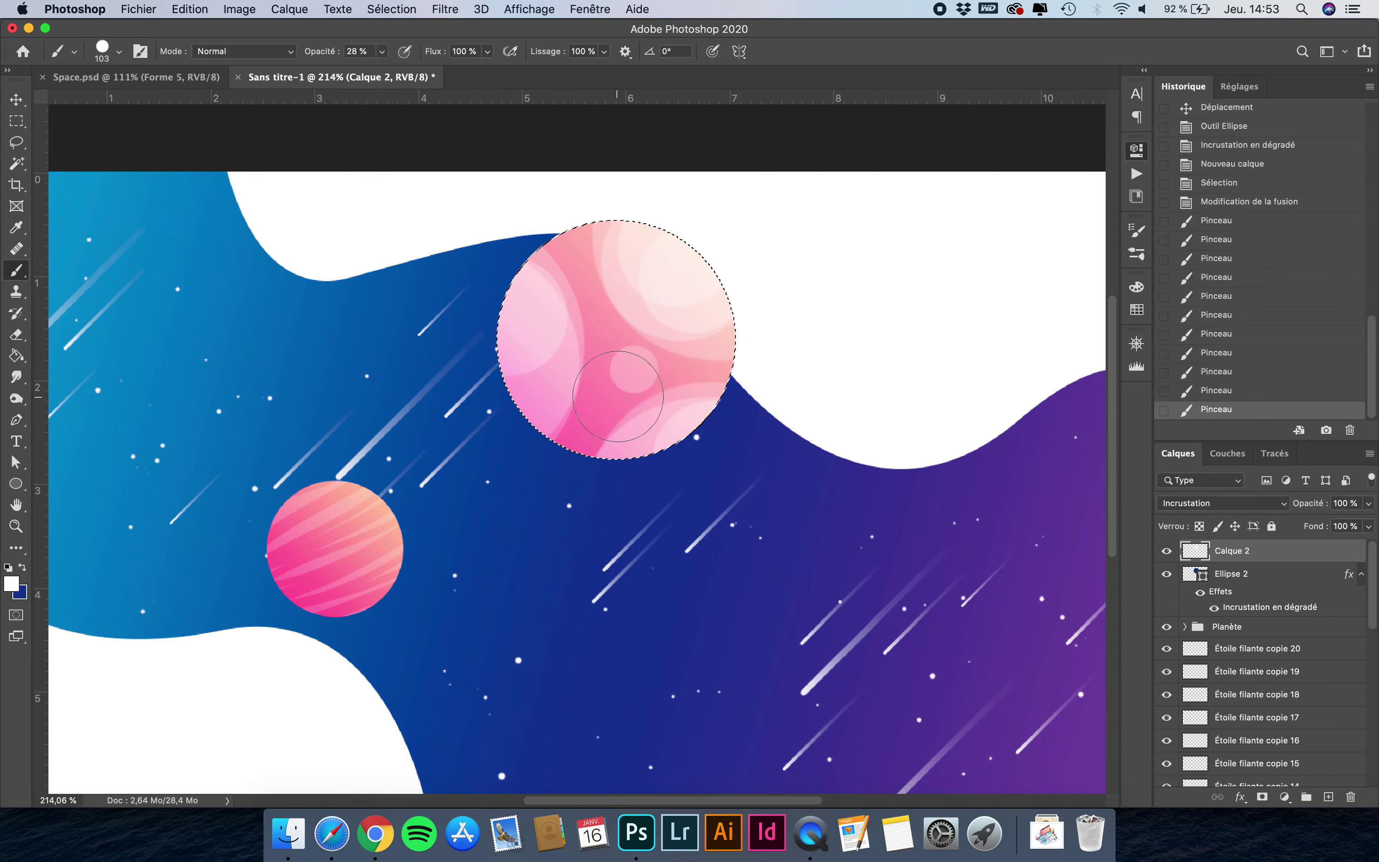
pyautogui.keyDown('ctrl'); pyautogui.keyDown('alt'); pyautogui.moveTo(633, 386); pyautogui.dragTo(595, 391); pyautogui.keyUp('alt'); pyautogui.keyUp('ctrl')
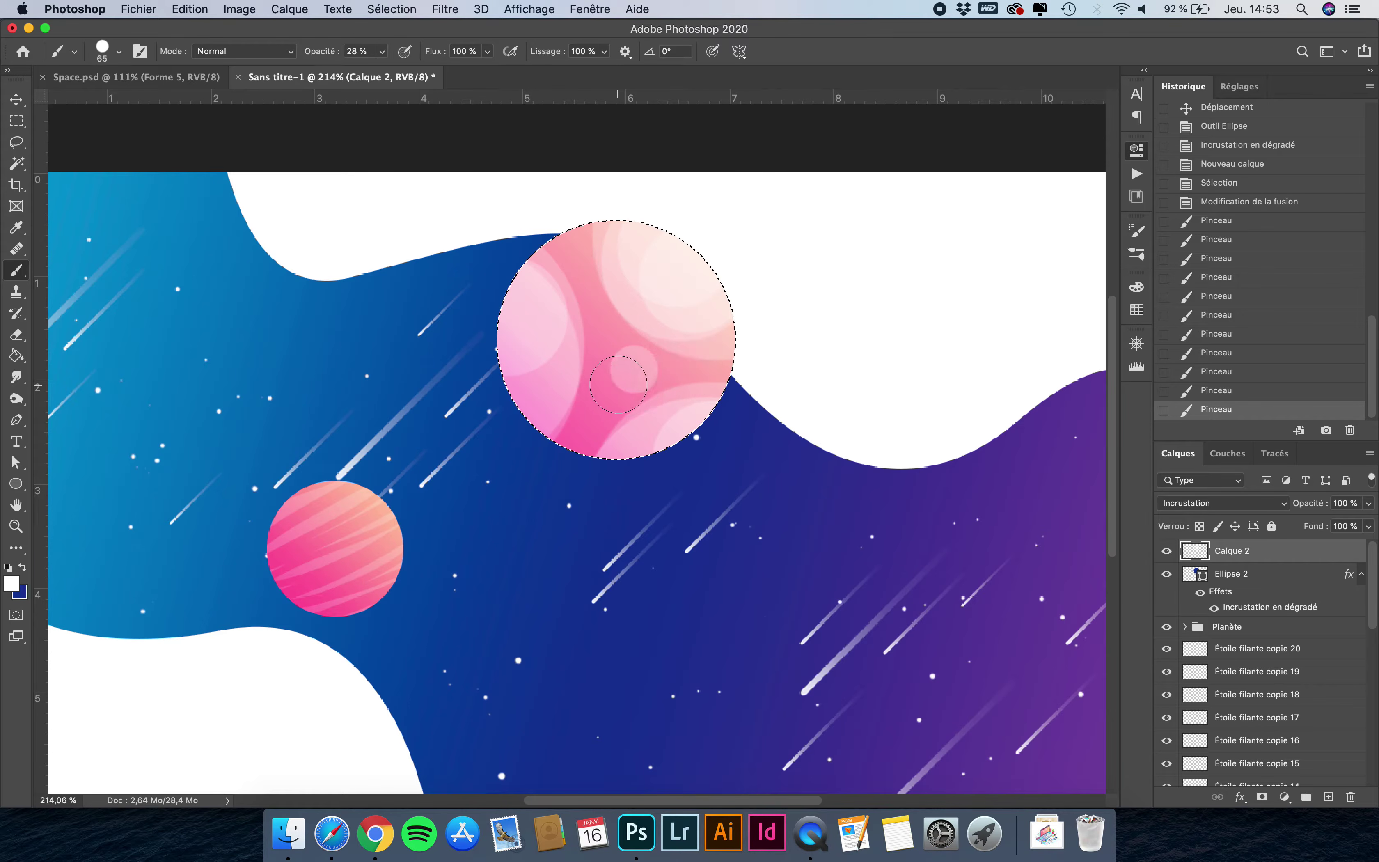
pyautogui.click(621, 381)
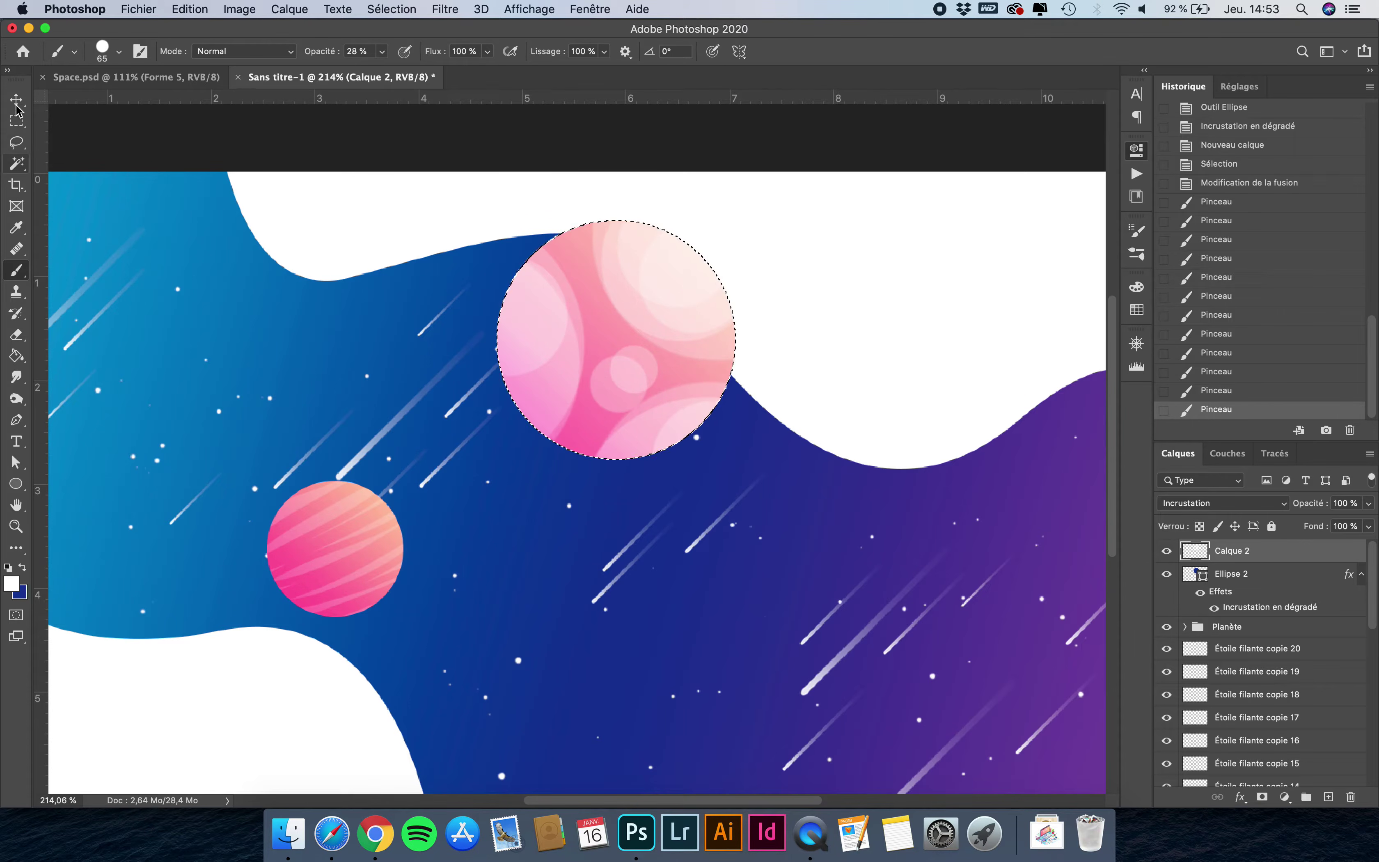
pyautogui.press('v')
pyautogui.press('super+d')
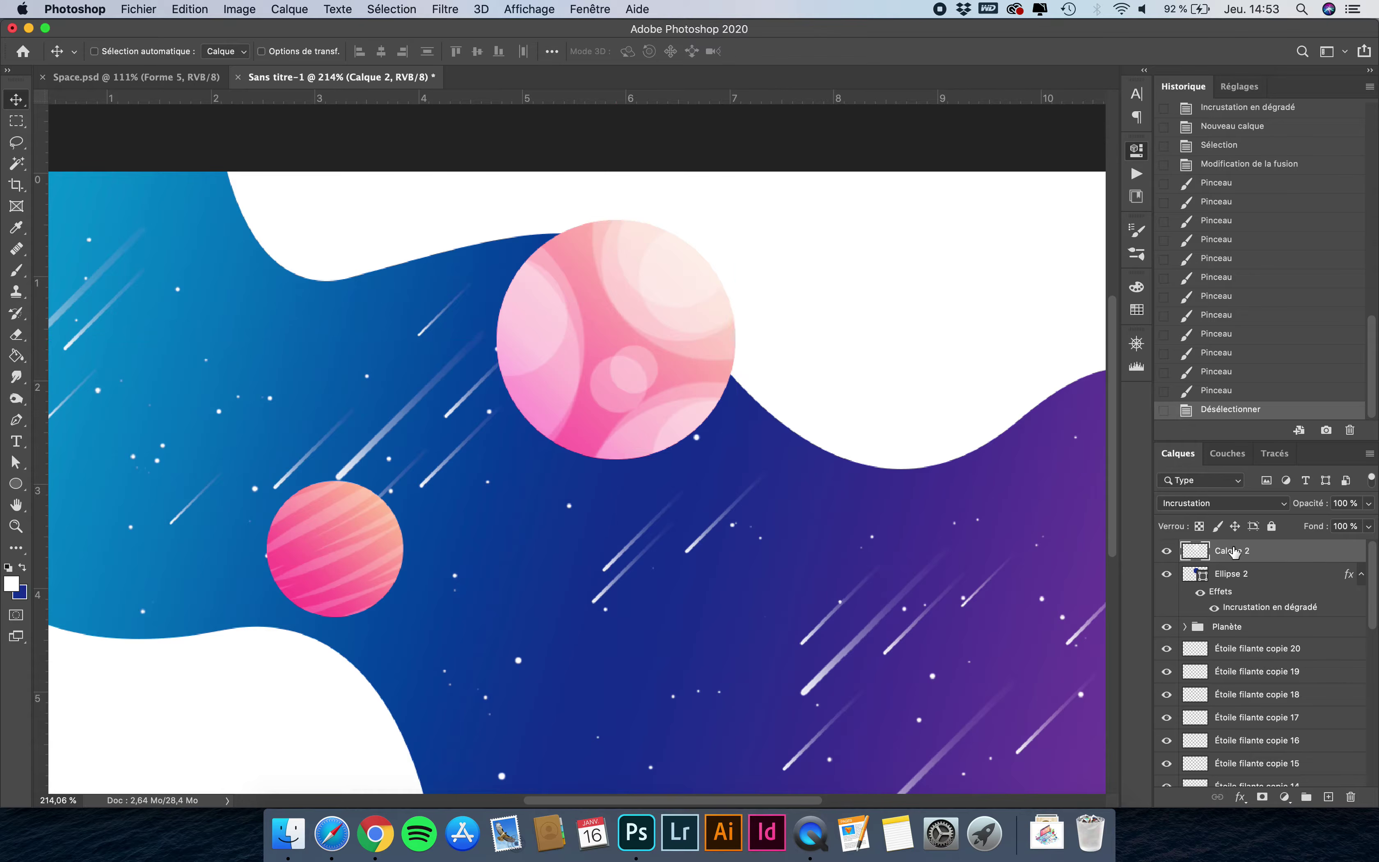
# Group the layers Calque 2 and Ellipse 2 and name the group Planète 2.
pyautogui.keyDown('shift'); pyautogui.click(1246, 577); pyautogui.keyUp('shift')
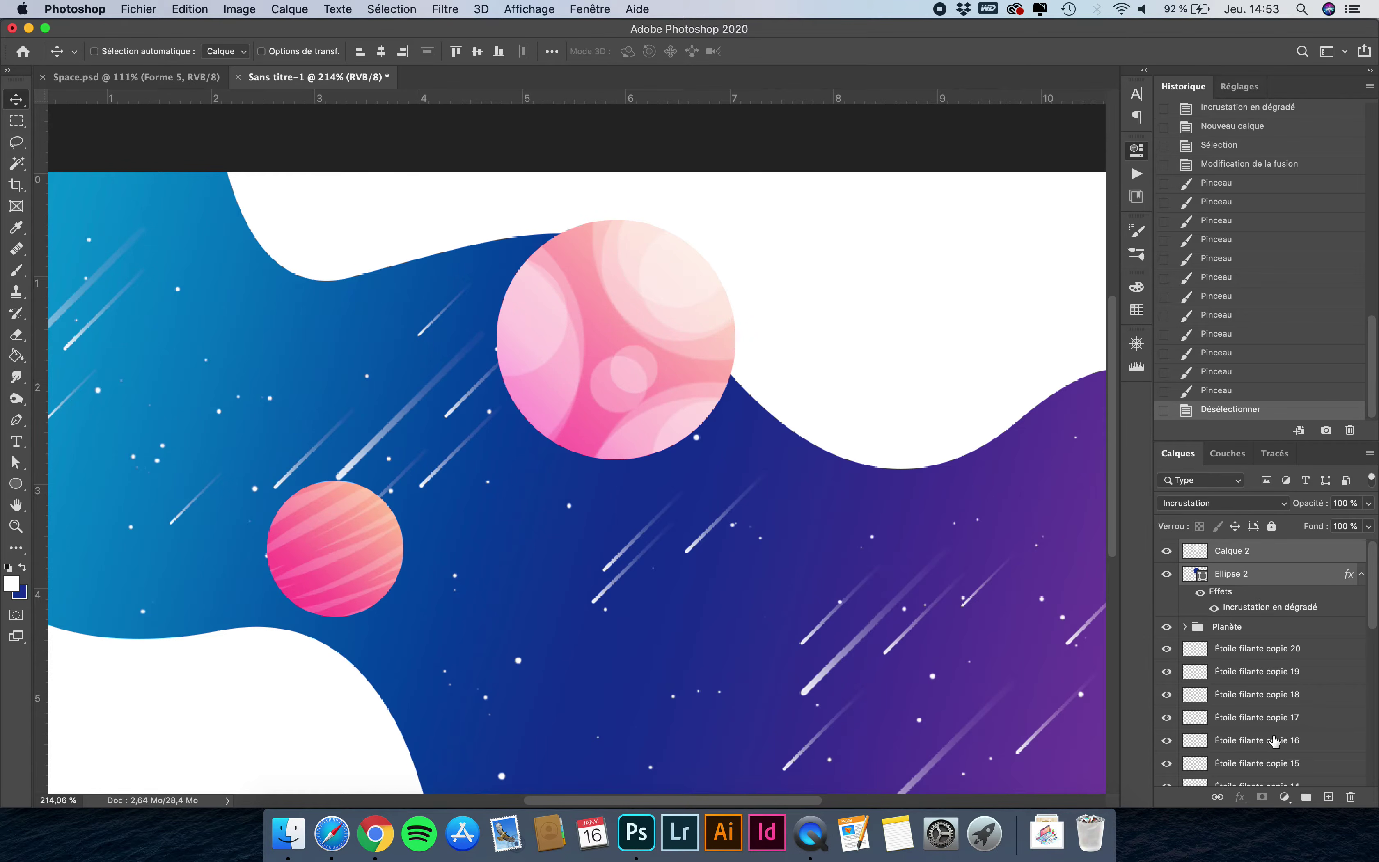
pyautogui.click(1306, 798)
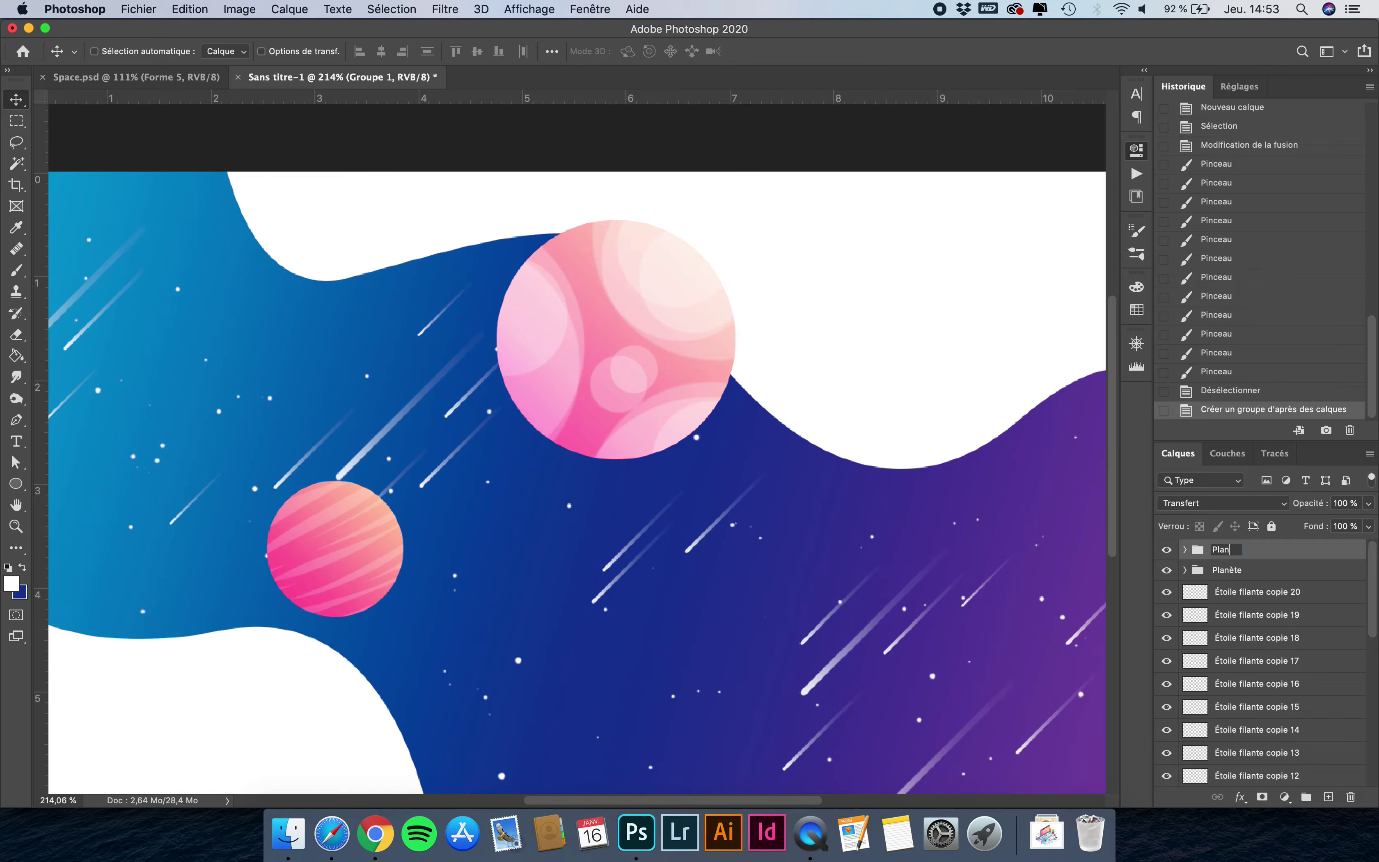
pyautogui.press('Return')
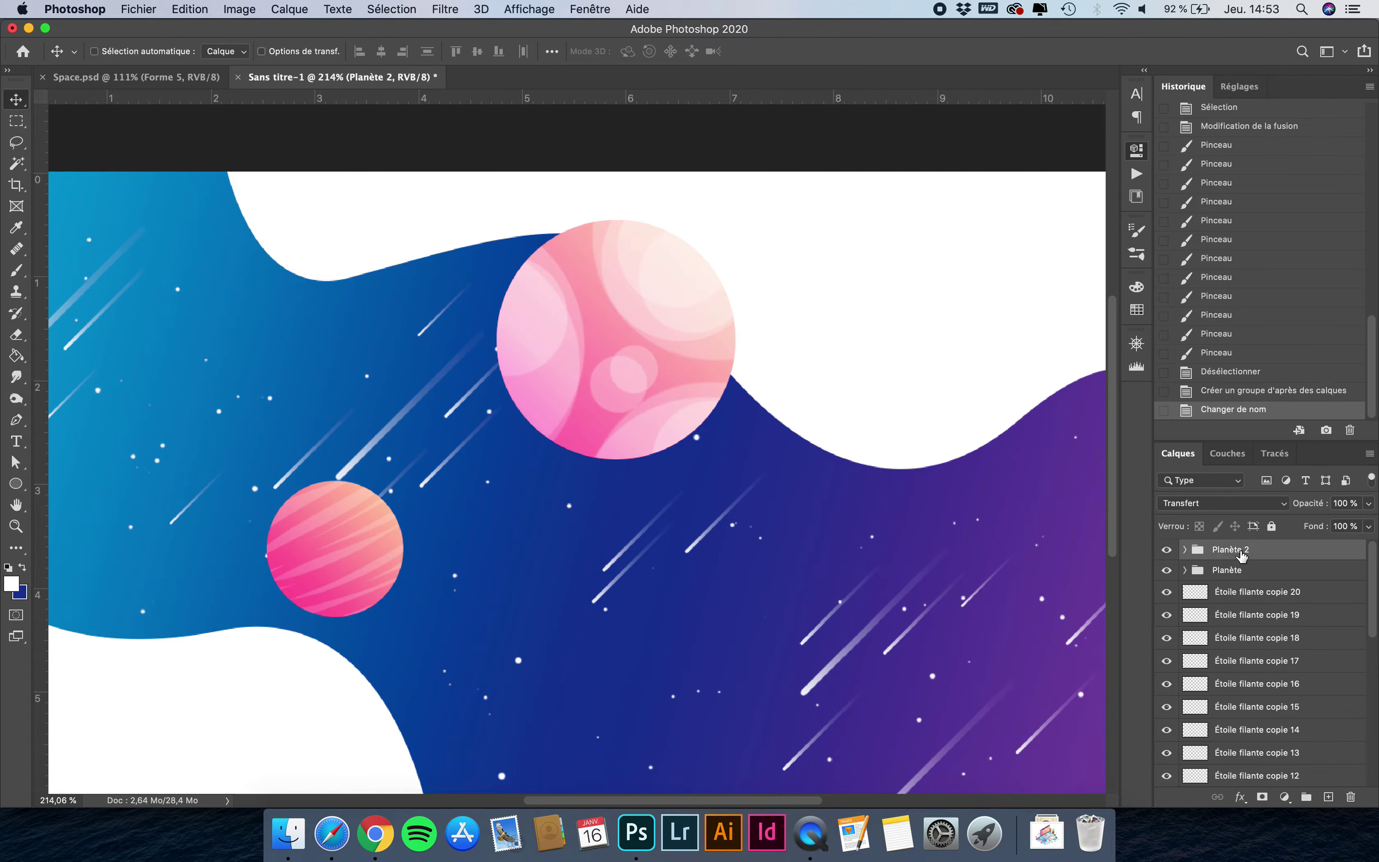
# Load the Forme 1 outline as a selection and add it as a layer mask to the Planète 2 group.
pyautogui.scroll(-10, 1242, 595)
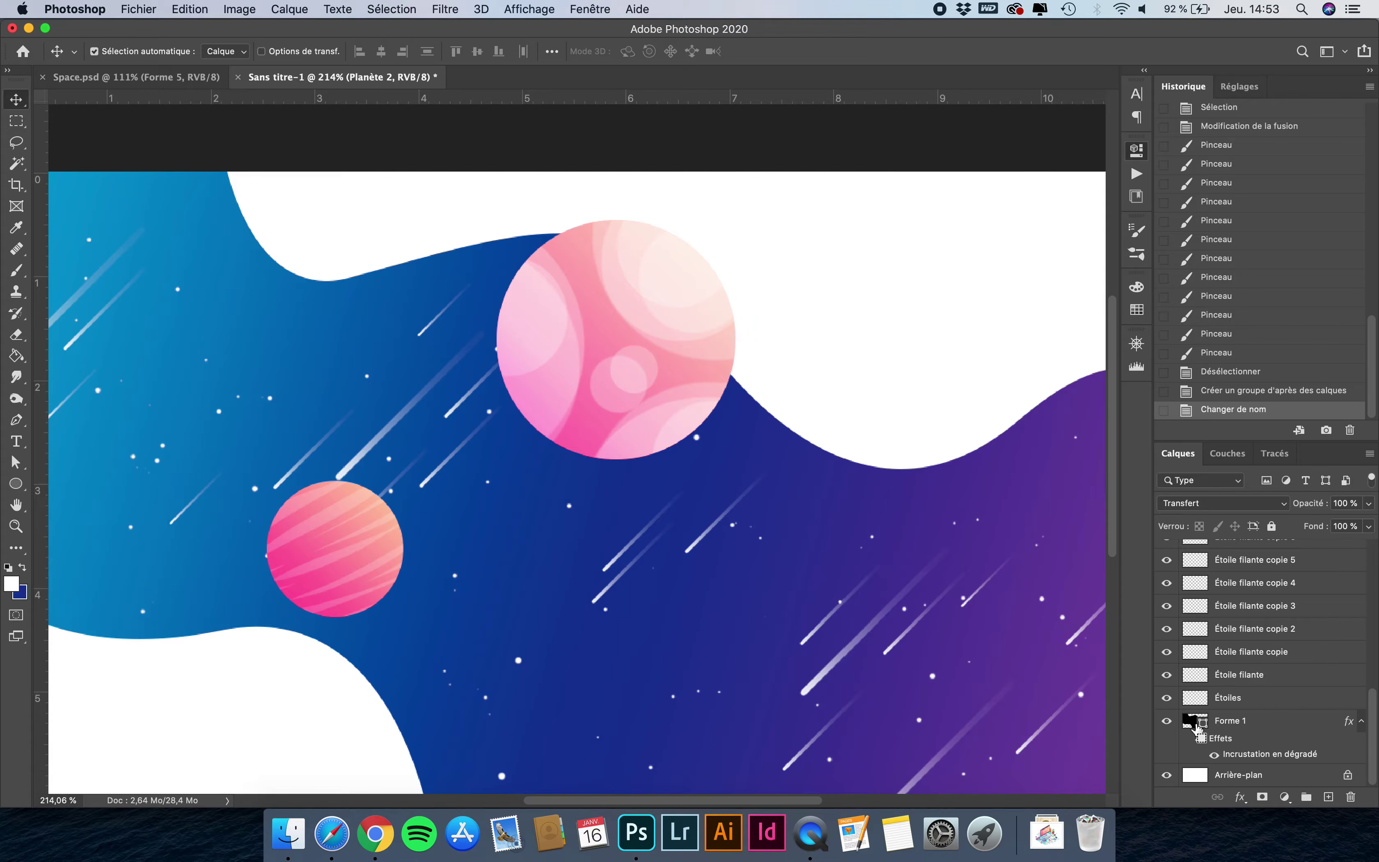
pyautogui.keyDown('super'); pyautogui.click(1194, 722); pyautogui.keyUp('super')
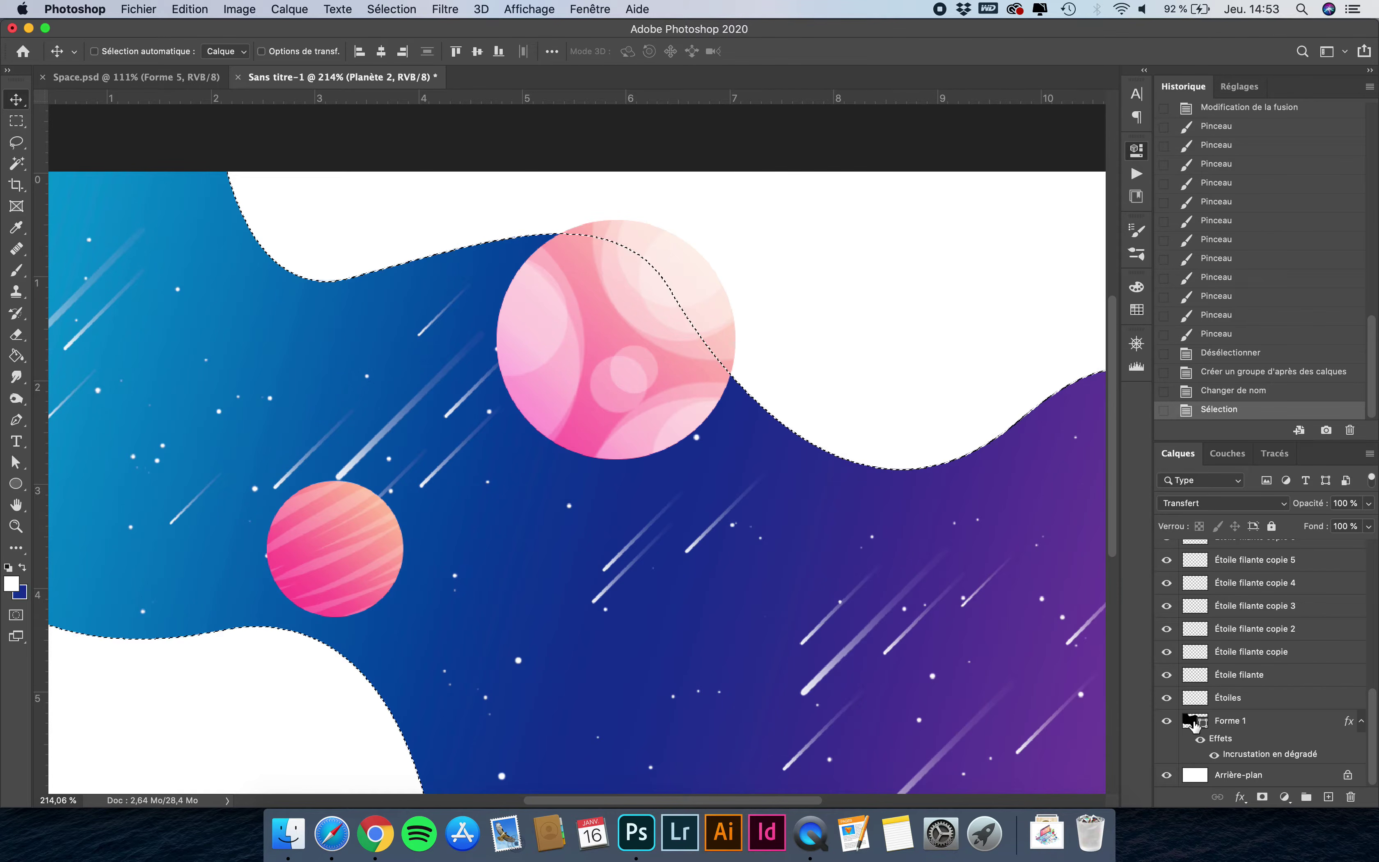
pyautogui.scroll(10, 1290, 573)
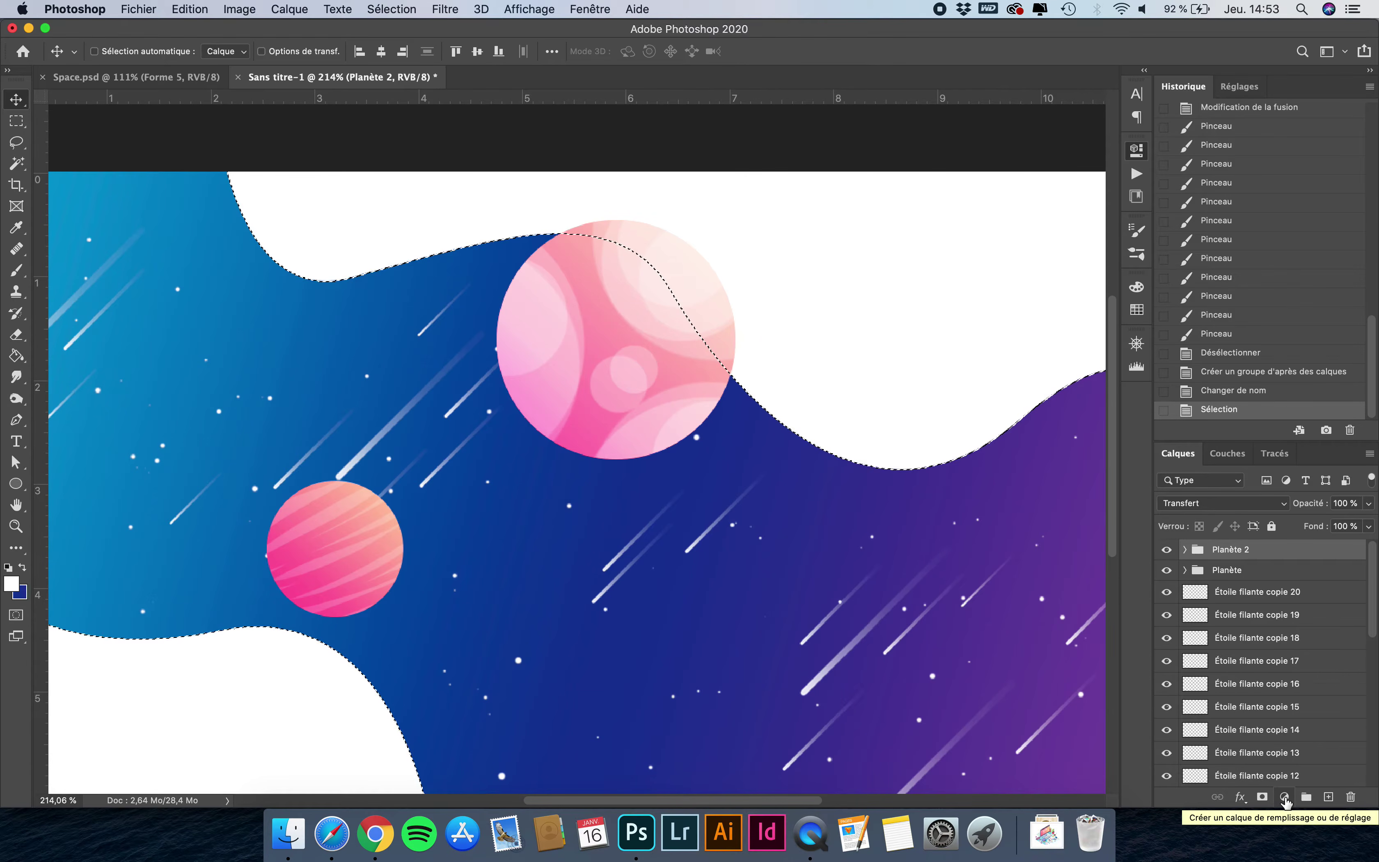
pyautogui.click(1284, 798)
pyautogui.click(1281, 800)
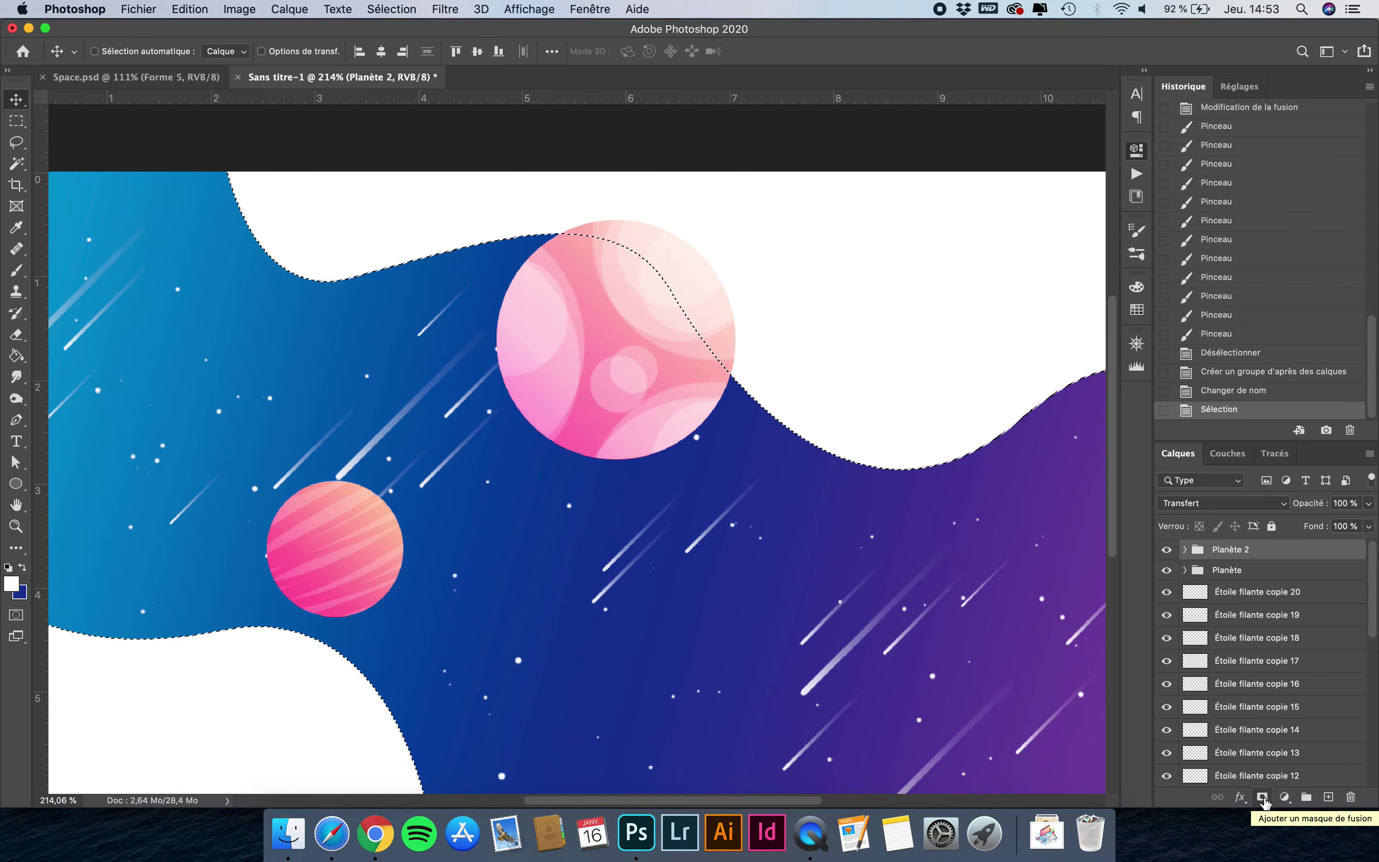
pyautogui.click(1262, 798)
# Draw a white circle of 156 x 156 px with the Ellipse tool in the purple area's lower part, above the Planète 2 group.
pyautogui.scroll(-5, 798, 538)
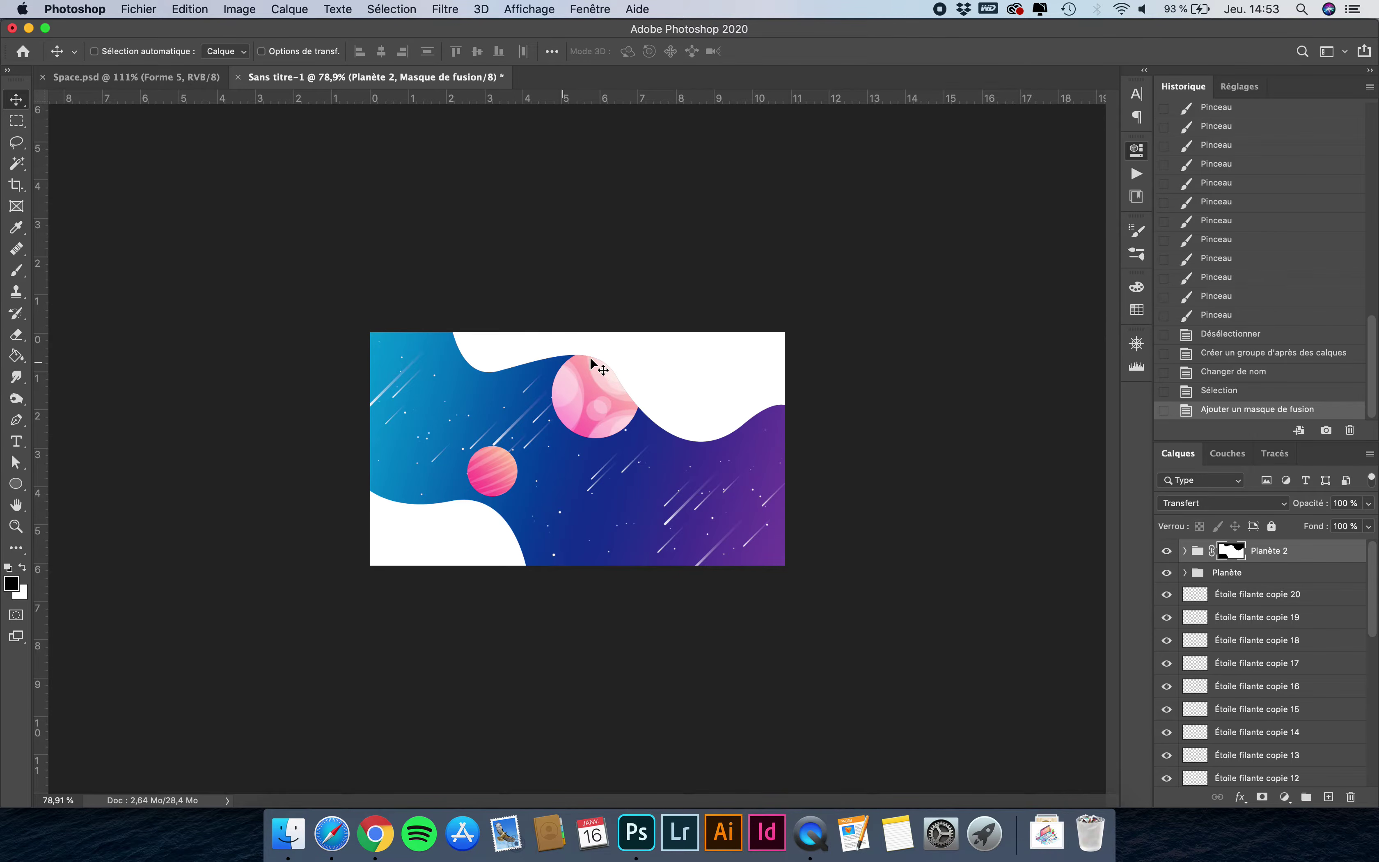
pyautogui.click(1280, 558)
pyautogui.click(17, 480)
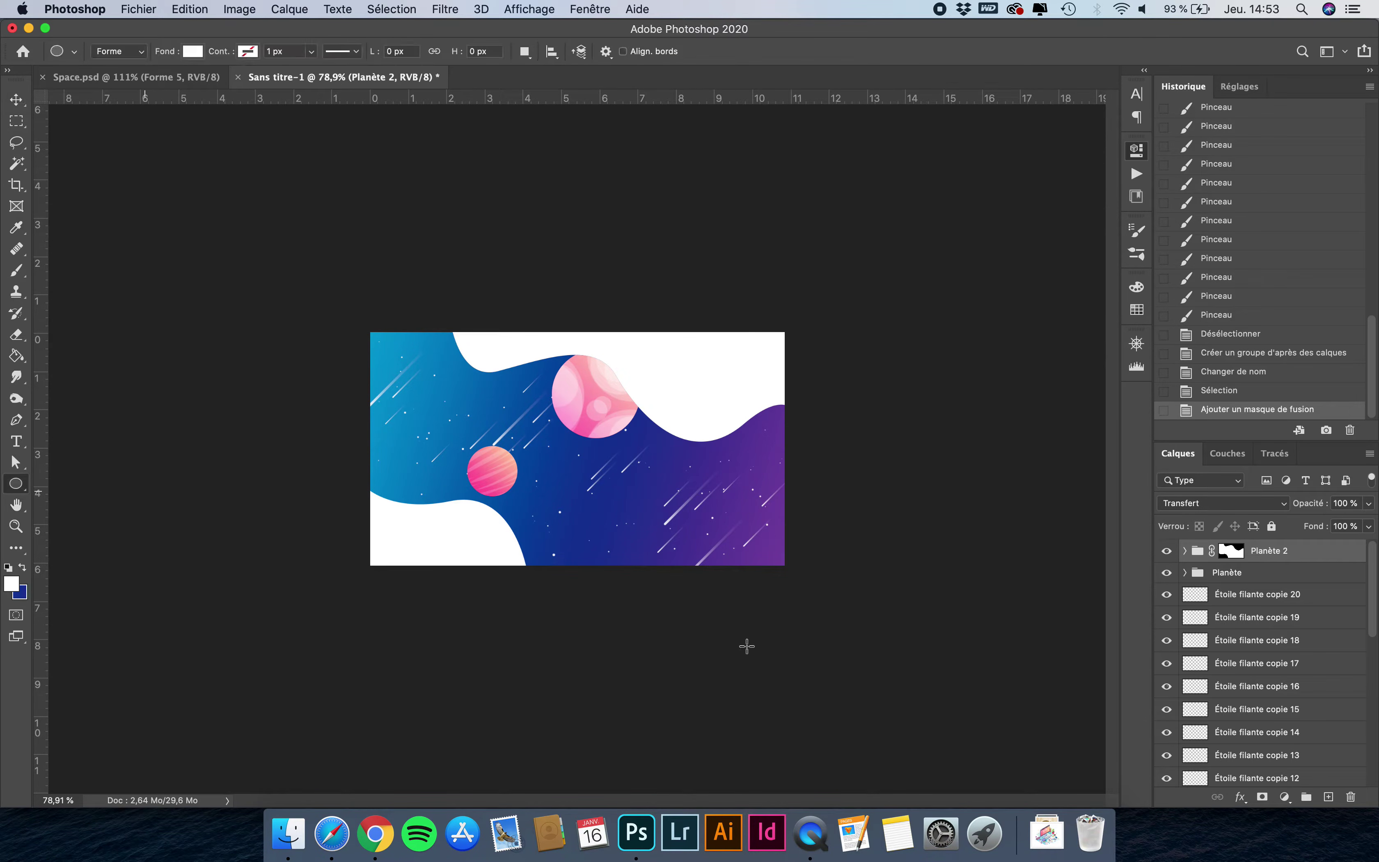
pyautogui.scroll(3, 757, 647)
pyautogui.moveTo(733, 552); pyautogui.dragTo(771, 517)
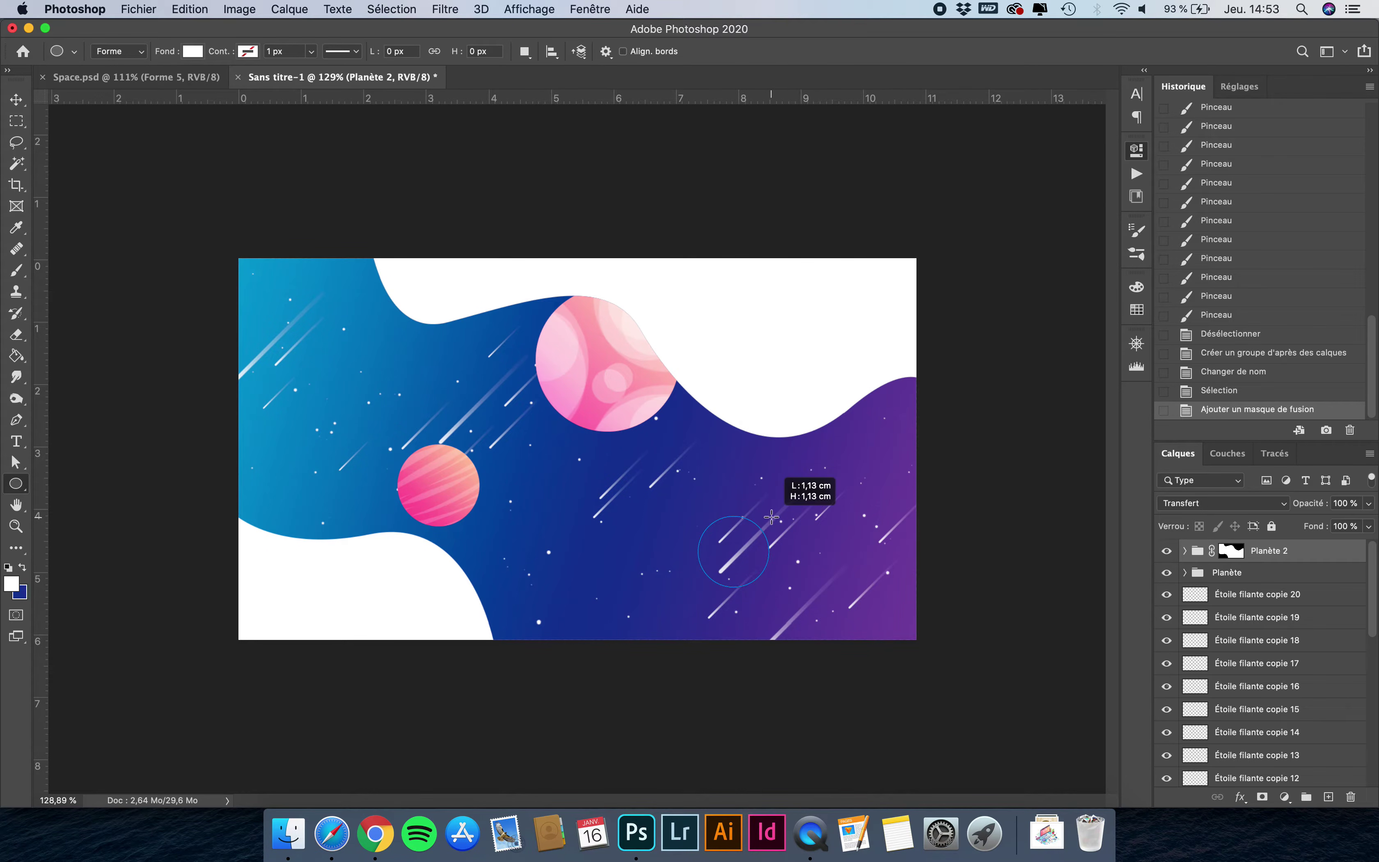
pyautogui.moveTo(770, 517); pyautogui.dragTo(786, 511)
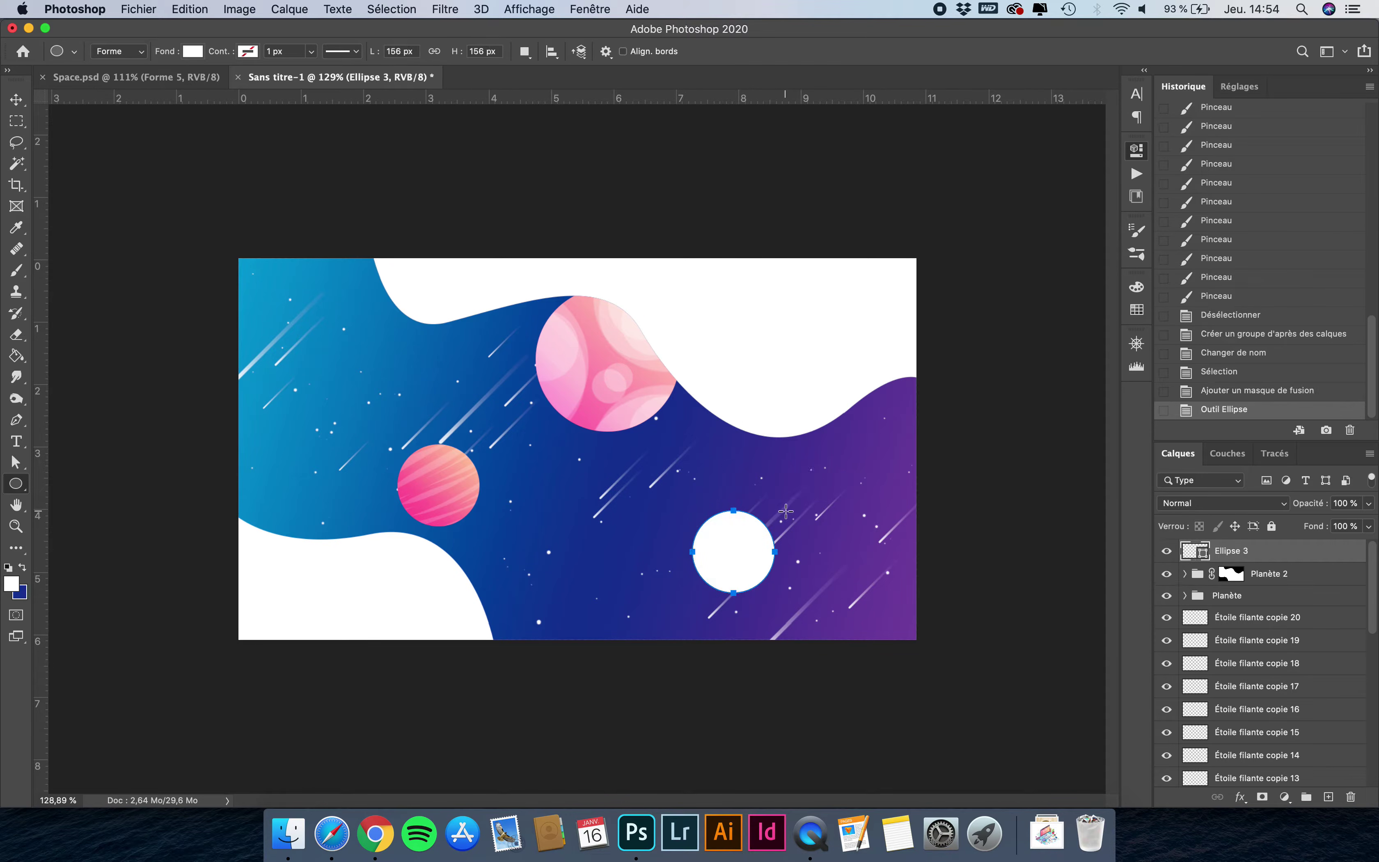
# Add a gradient overlay to the Ellipse 3 circle using the saved cyan-to-blue preset gradient.
pyautogui.click(1240, 799)
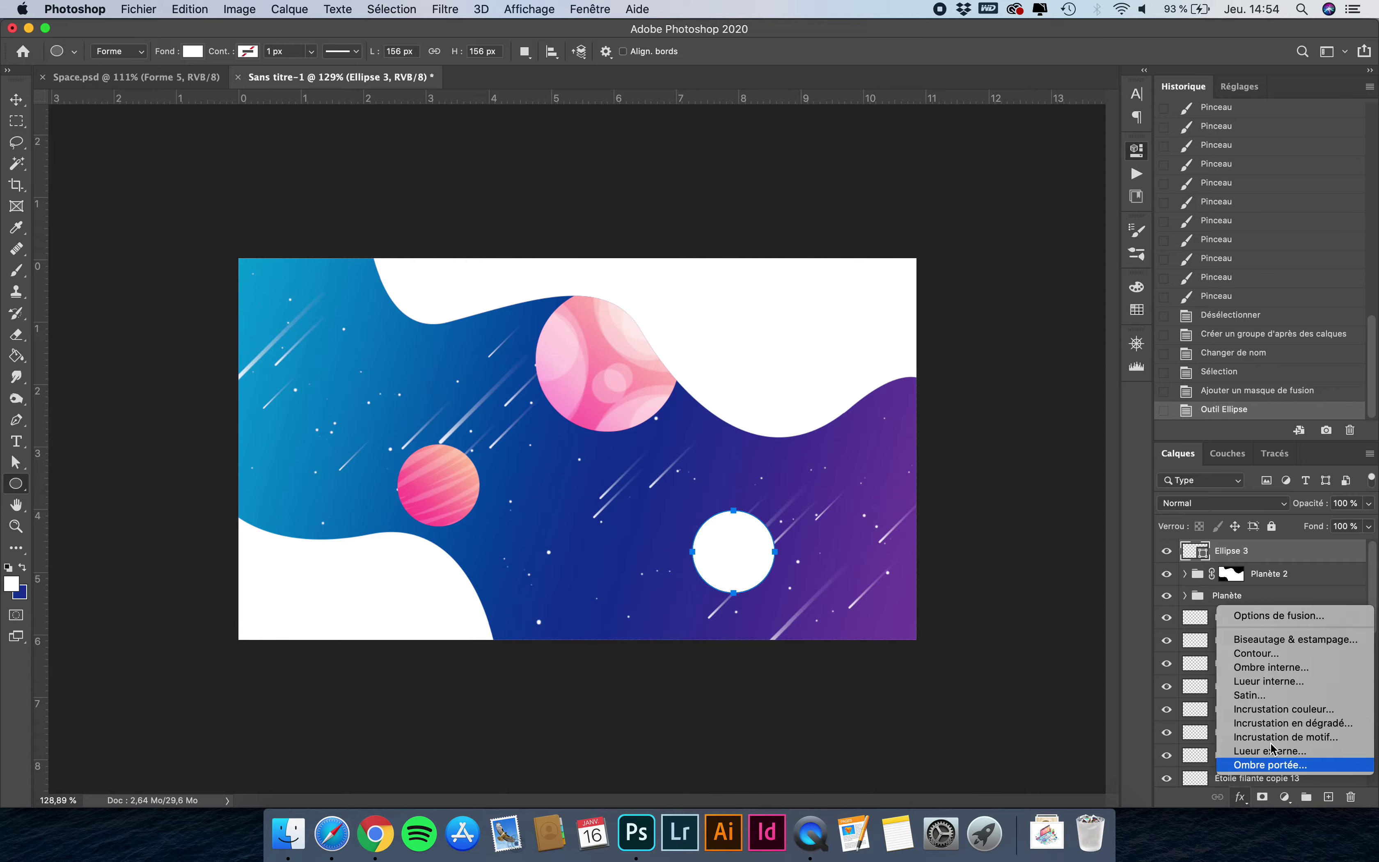
pyautogui.click(1265, 725)
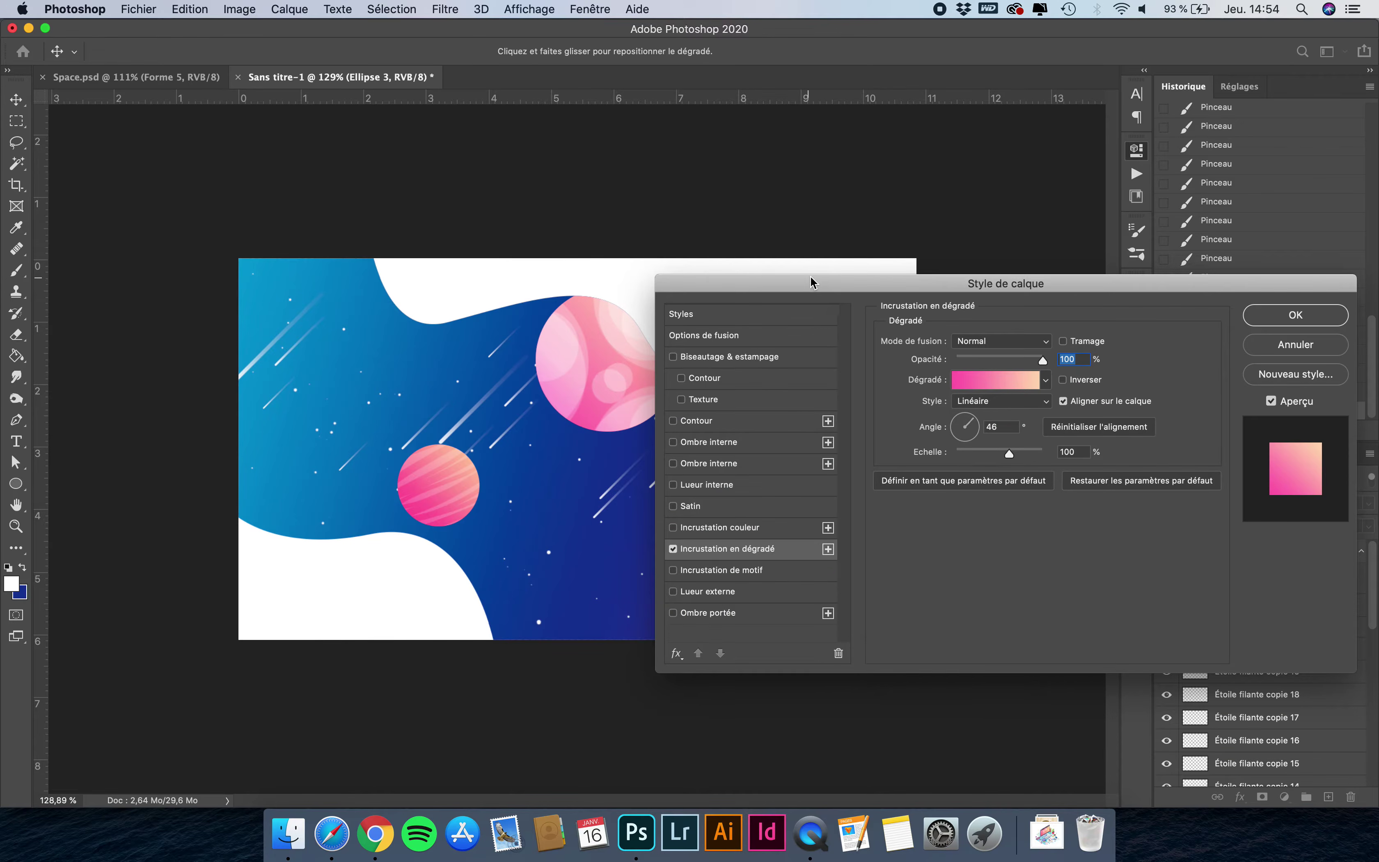
pyautogui.moveTo(809, 281); pyautogui.dragTo(961, 283)
pyautogui.click(1142, 387)
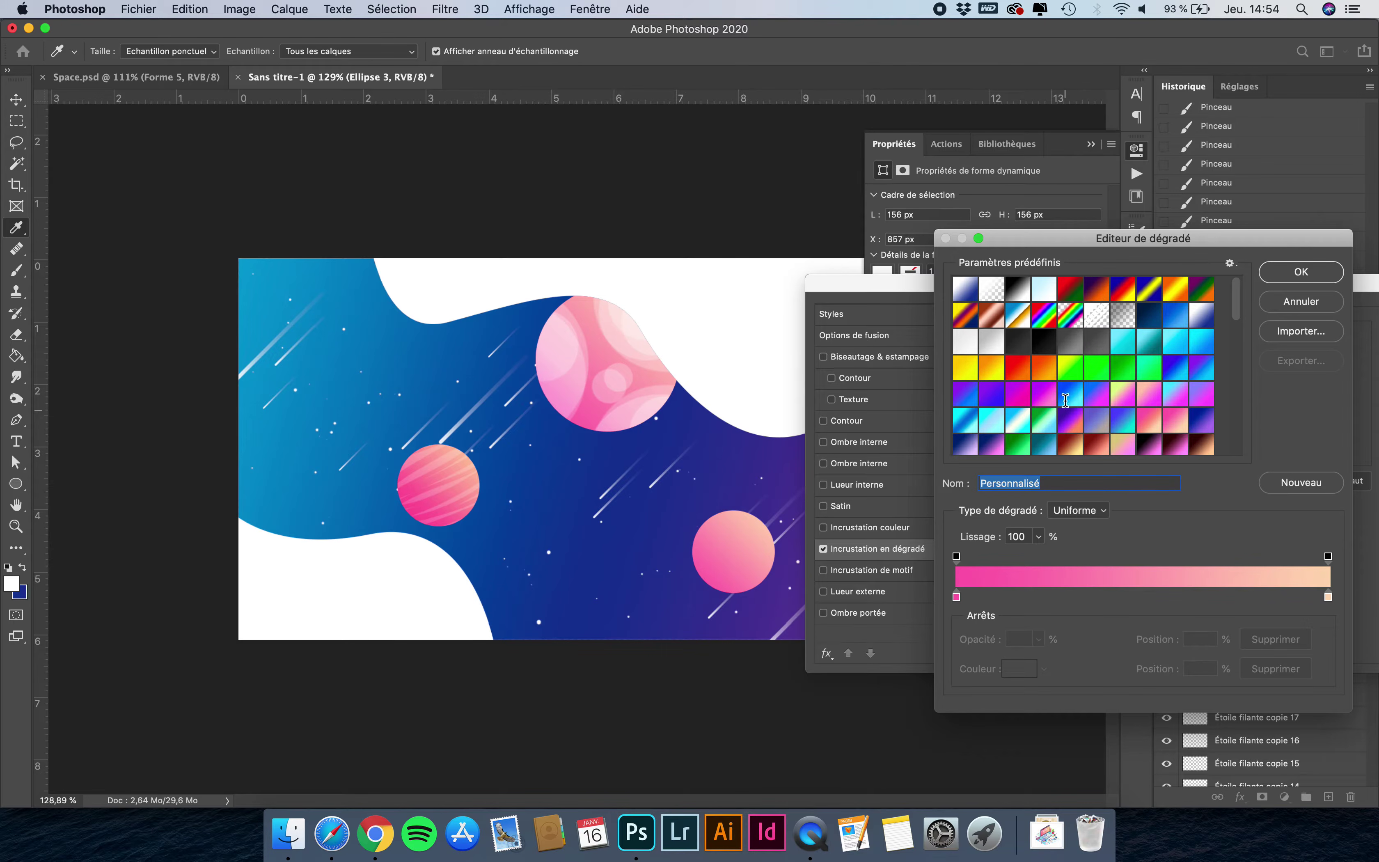
pyautogui.scroll(-10, 1064, 399)
pyautogui.click(991, 442)
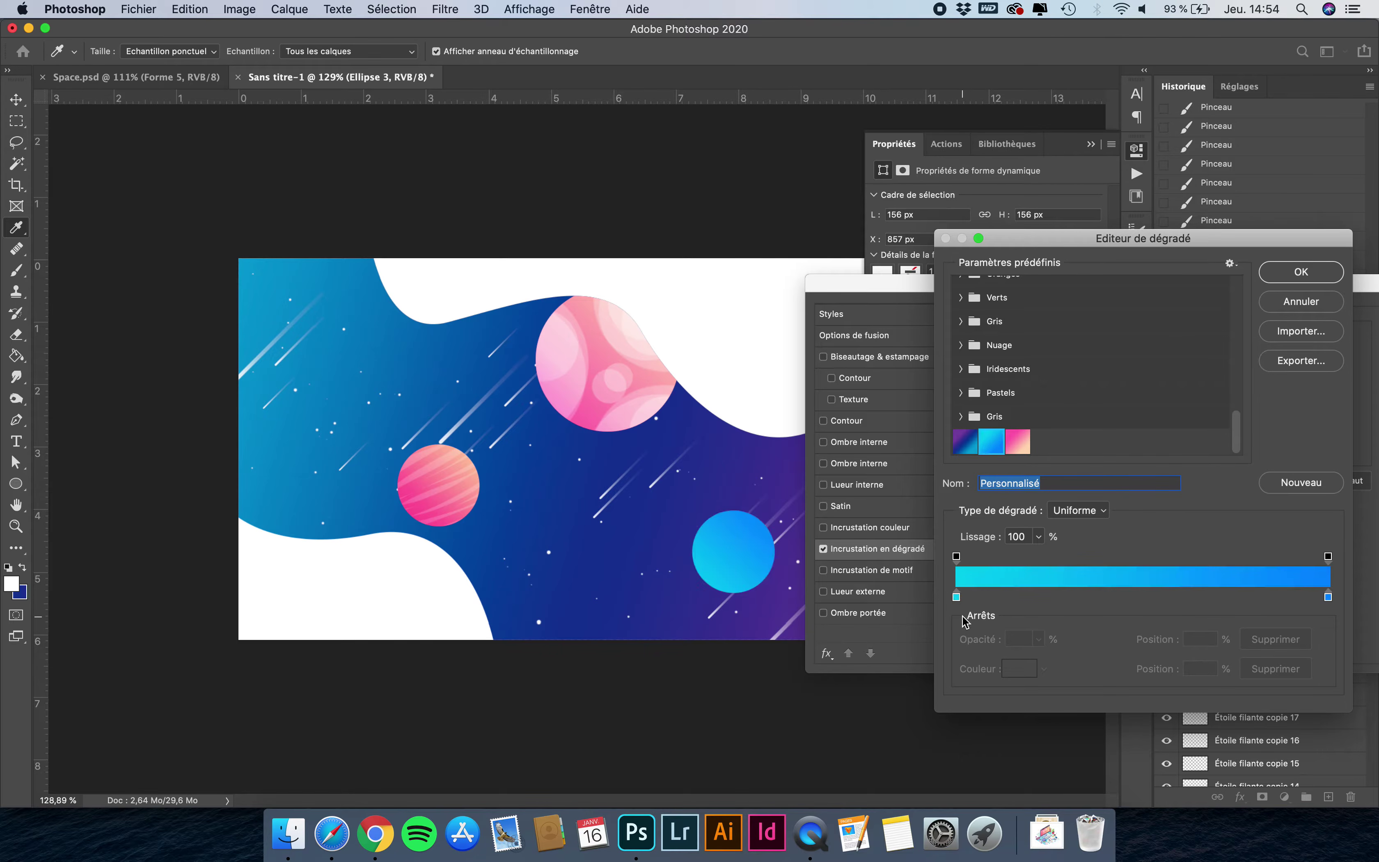
# Keep 72cdef as the gradient's start colour and 438aff as its end colour, and accept the gradient.
pyautogui.doubleClick(956, 597)
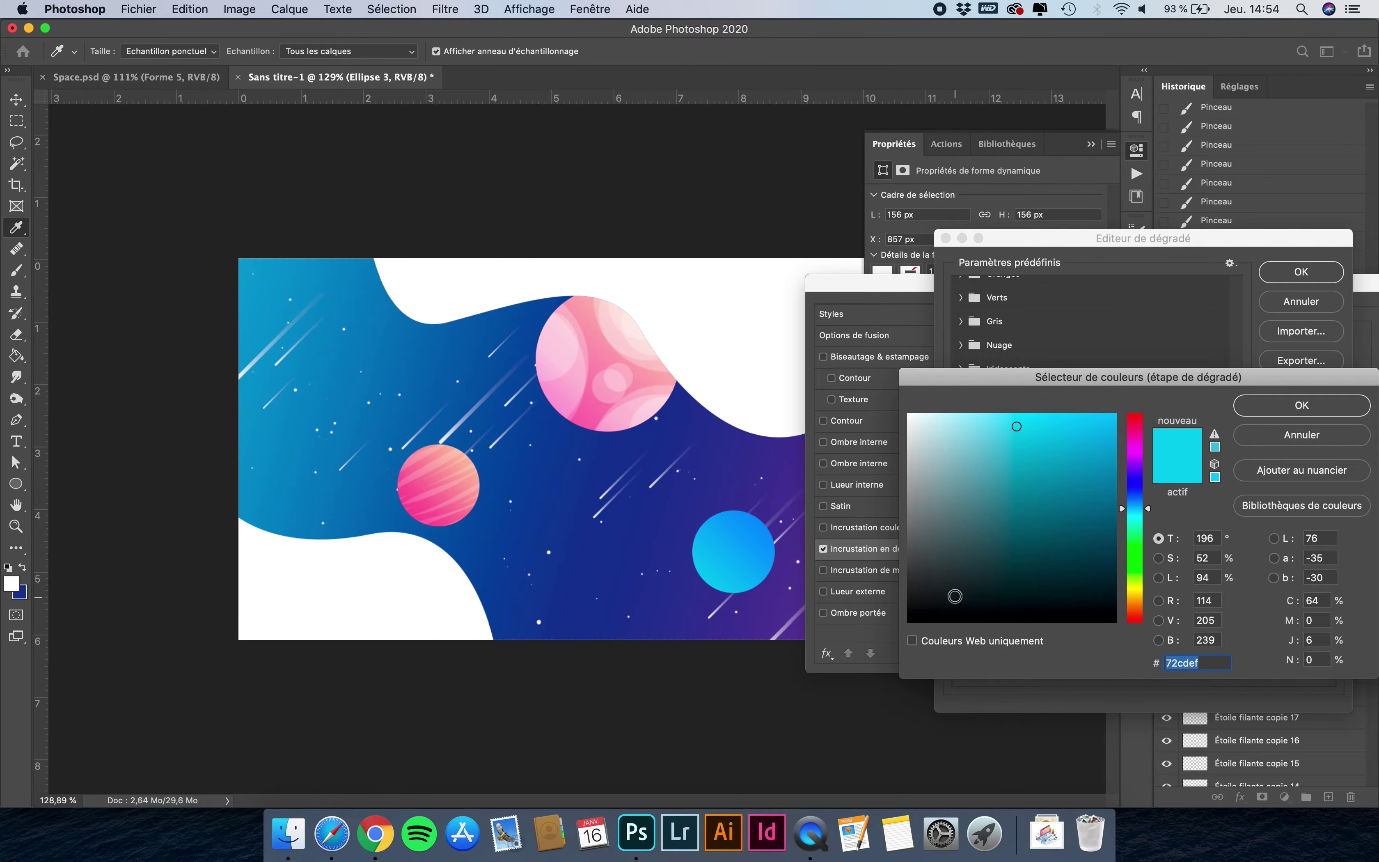
pyautogui.click(1317, 408)
pyautogui.doubleClick(1328, 598)
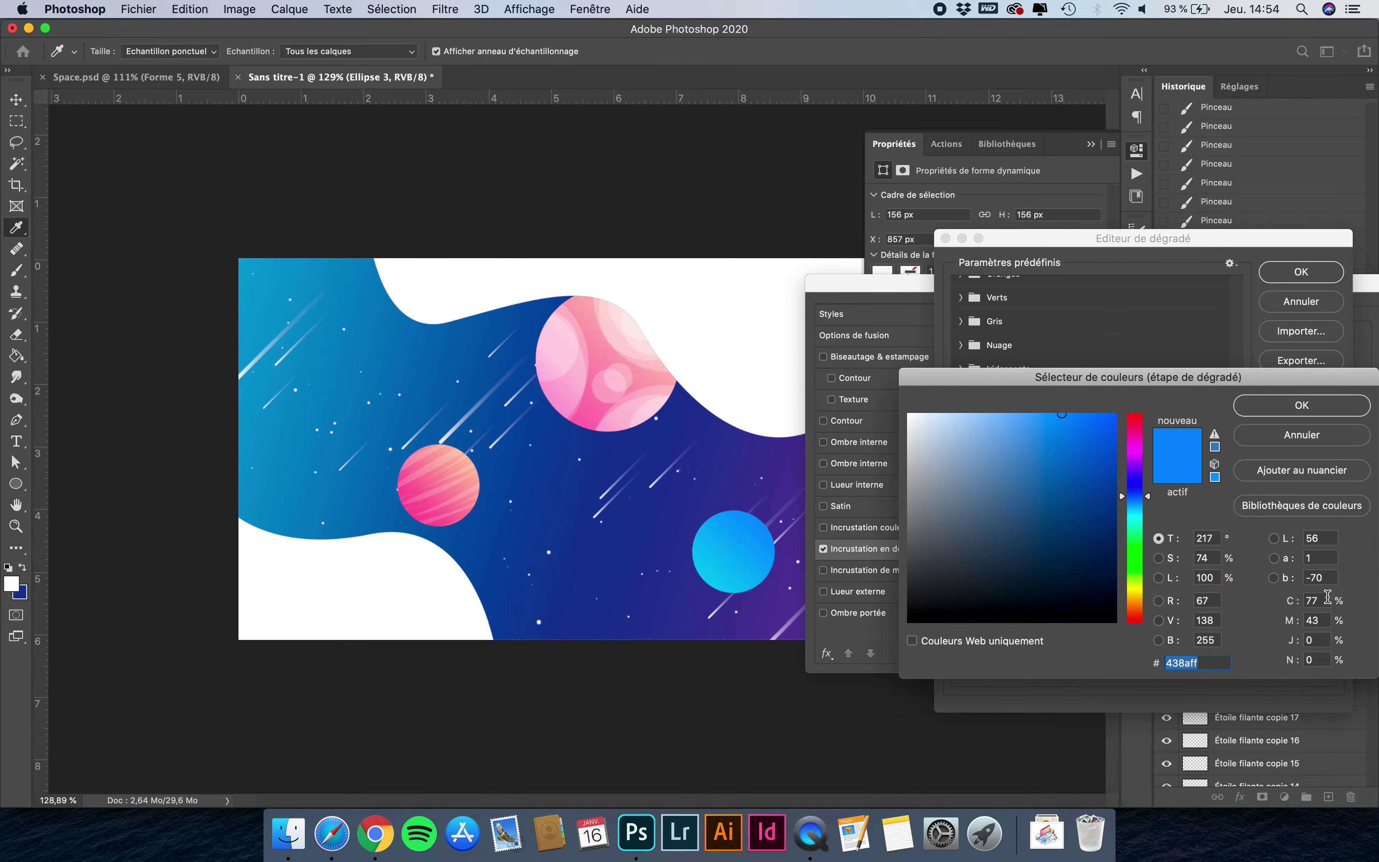
pyautogui.click(1305, 407)
pyautogui.click(1306, 270)
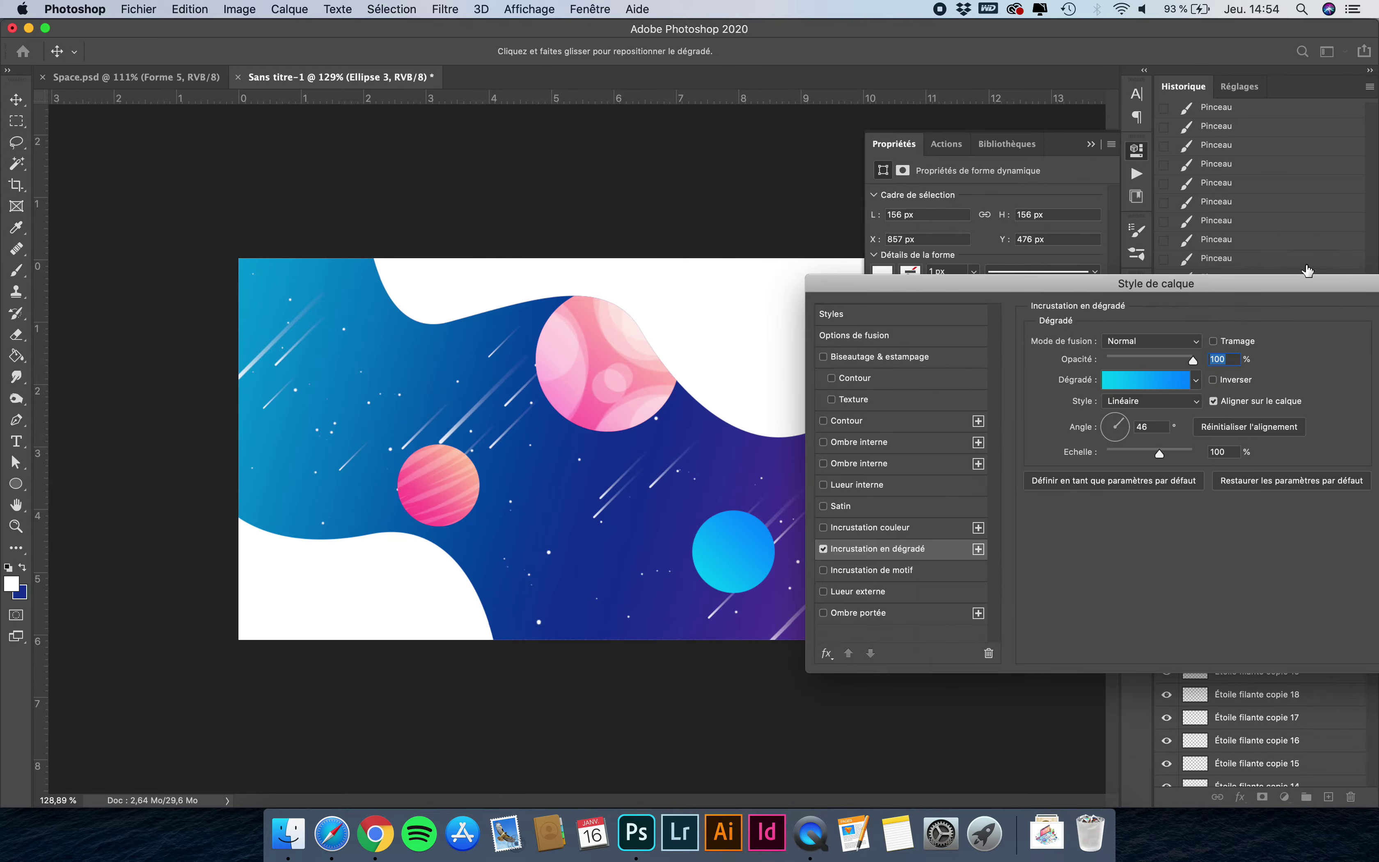
# Set the gradient overlay's angle to -101° and apply the layer style to Ellipse 3.
pyautogui.click(1110, 434)
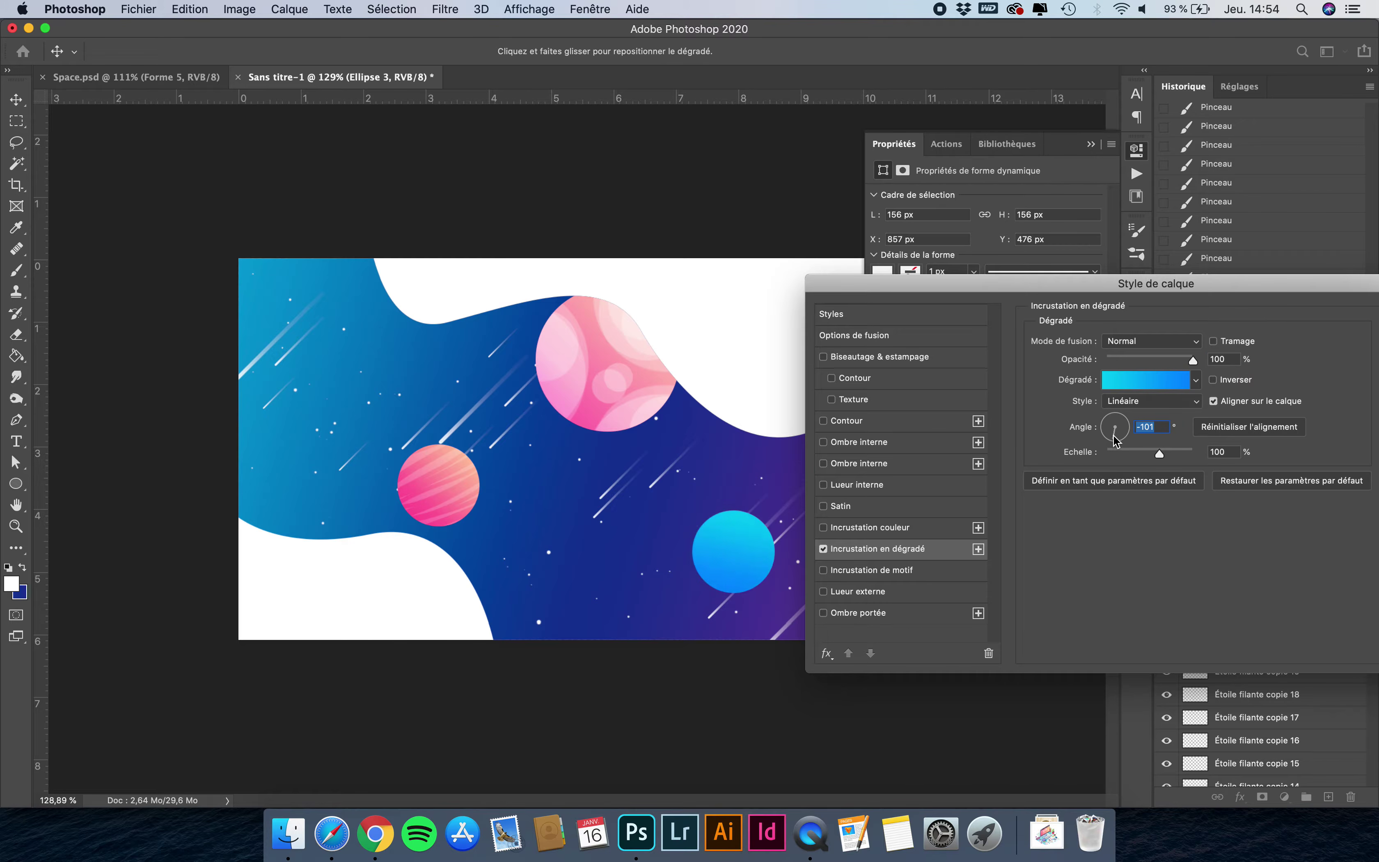
pyautogui.press('Return')
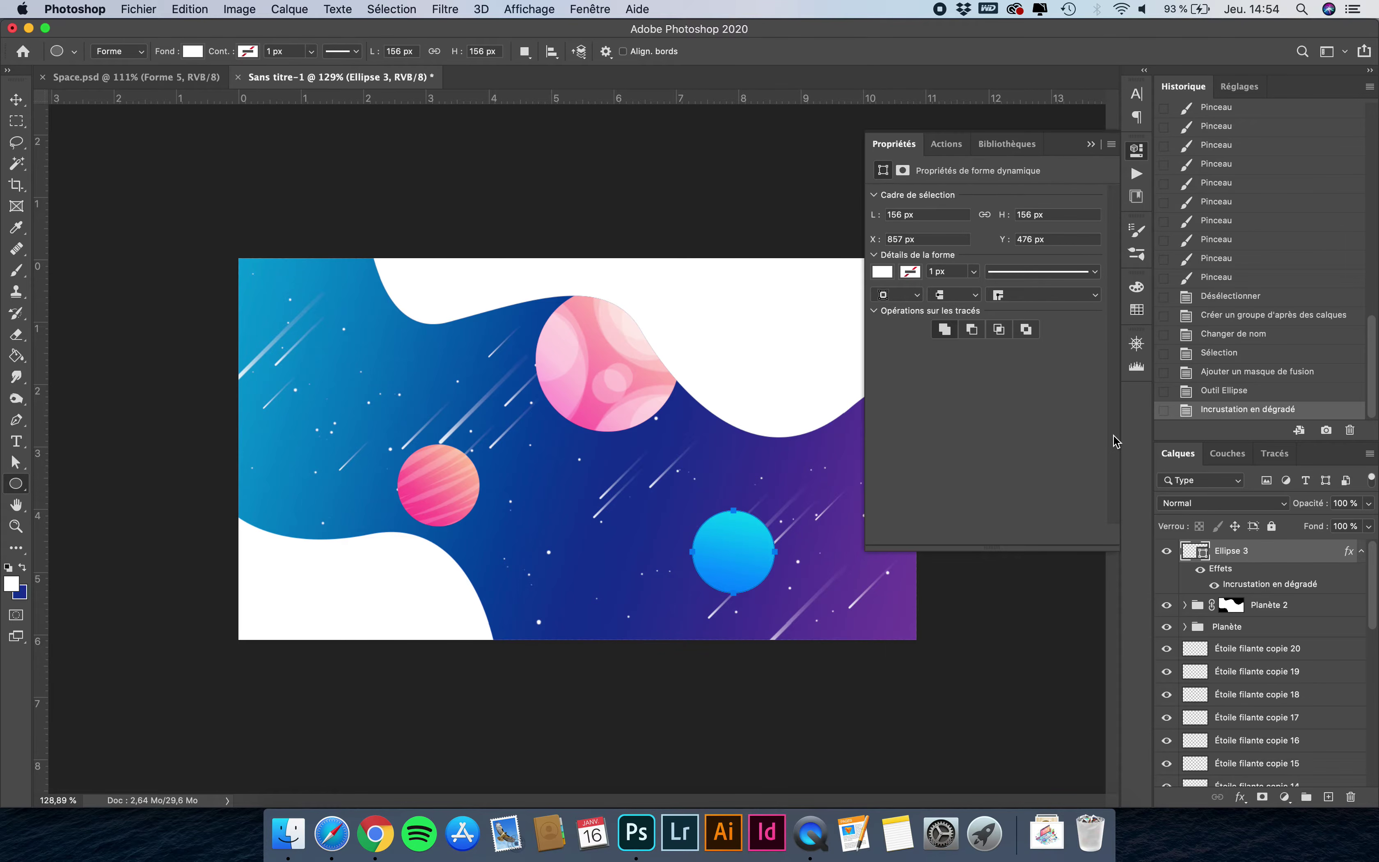
pyautogui.click(895, 146)
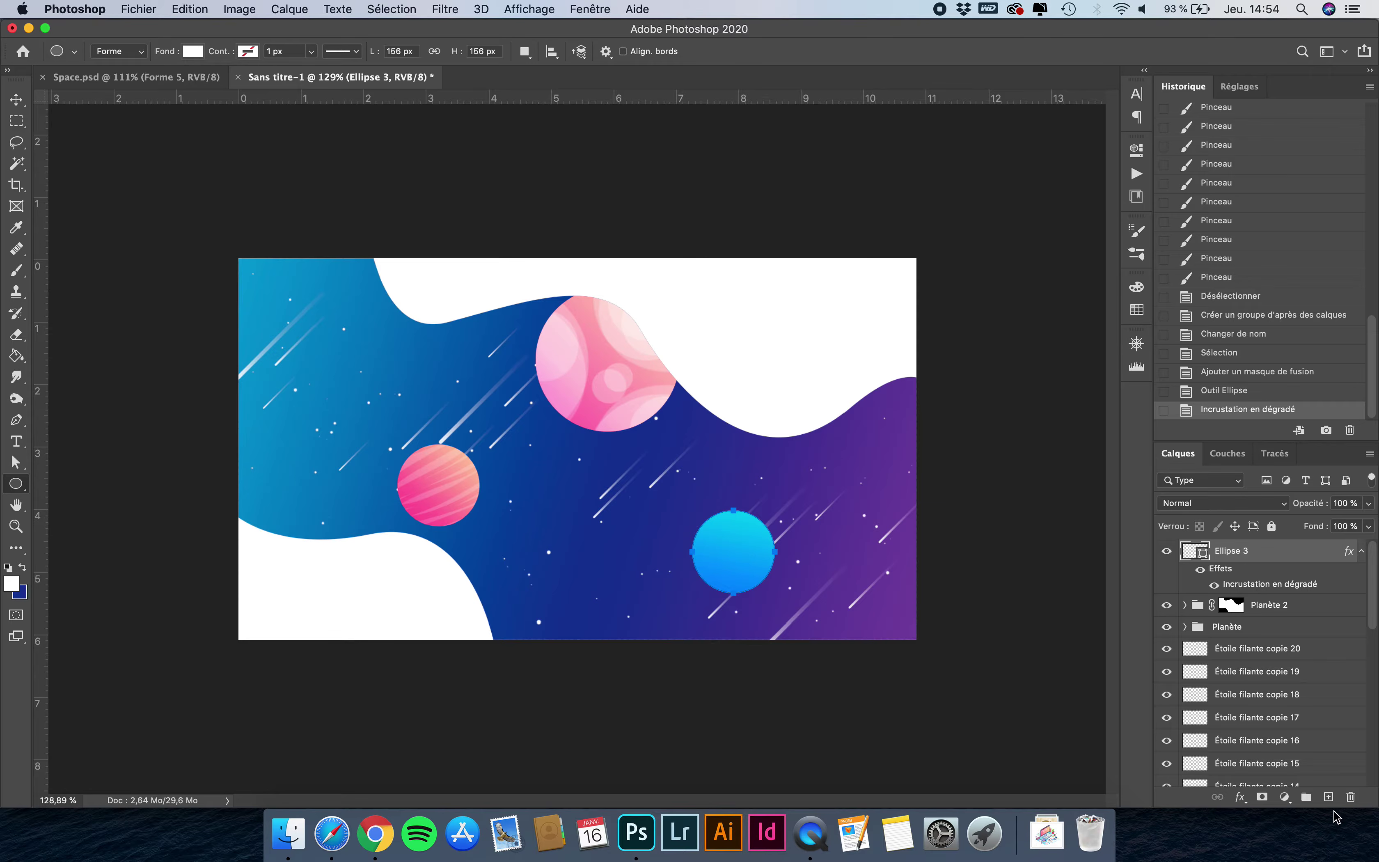
# Create a new layer above Ellipse 3 and load the Ellipse 3 outline as a selection.
pyautogui.click(1327, 796)
pyautogui.press('b')
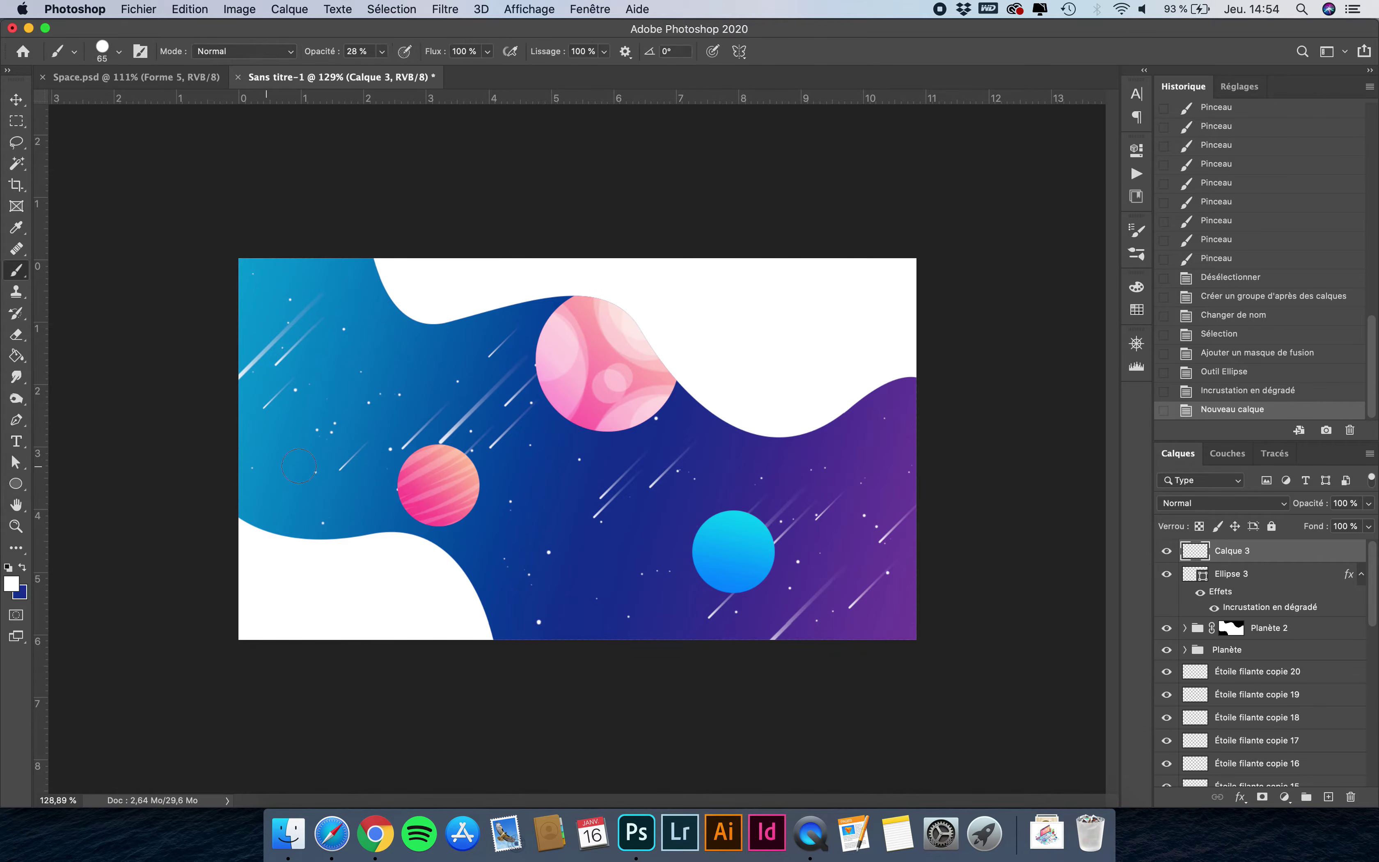
pyautogui.scroll(6, 626, 541)
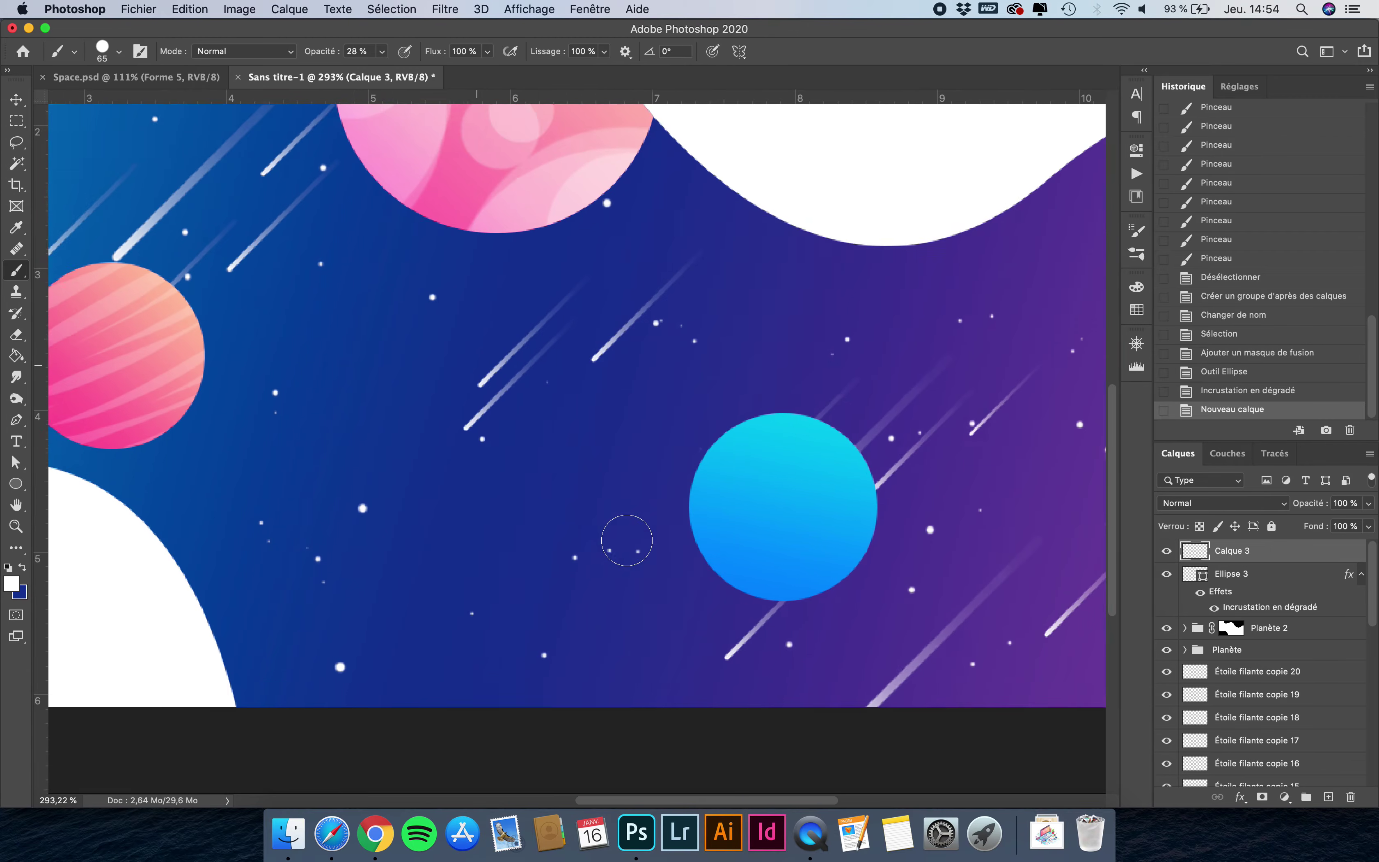
pyautogui.scroll(-2, 626, 540)
pyautogui.moveTo(820, 345)
pyautogui.mouseDown()
pyautogui.moveTo(692, 466)
pyautogui.moveTo(807, 499)
pyautogui.mouseUp()
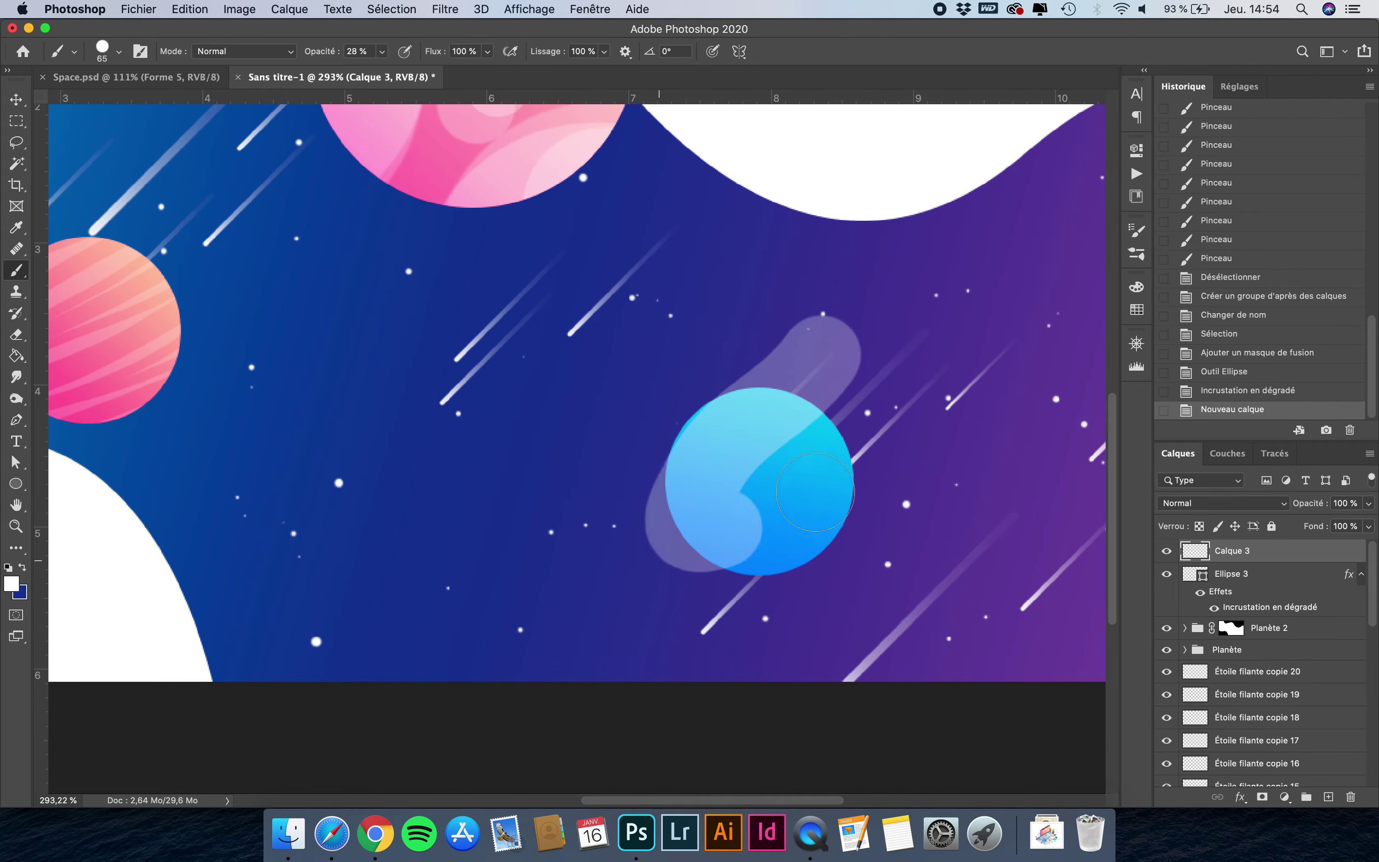
pyautogui.press('super+z')
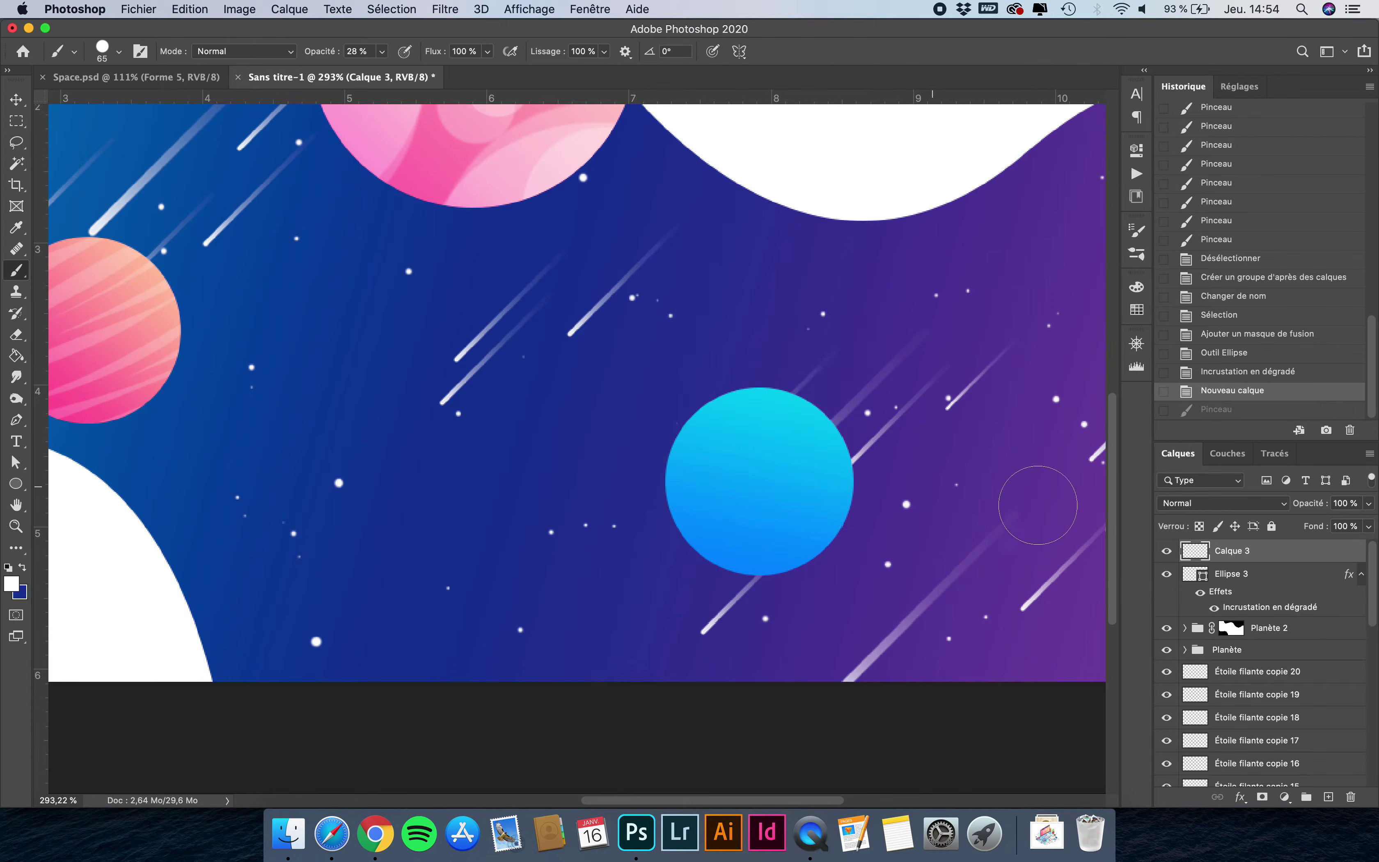
pyautogui.keyDown('super'); pyautogui.click(1202, 575); pyautogui.keyUp('super')
pyautogui.moveTo(833, 413)
pyautogui.mouseDown()
pyautogui.moveTo(816, 406)
pyautogui.moveTo(561, 611)
pyautogui.moveTo(826, 513)
pyautogui.moveTo(609, 717)
pyautogui.mouseUp()
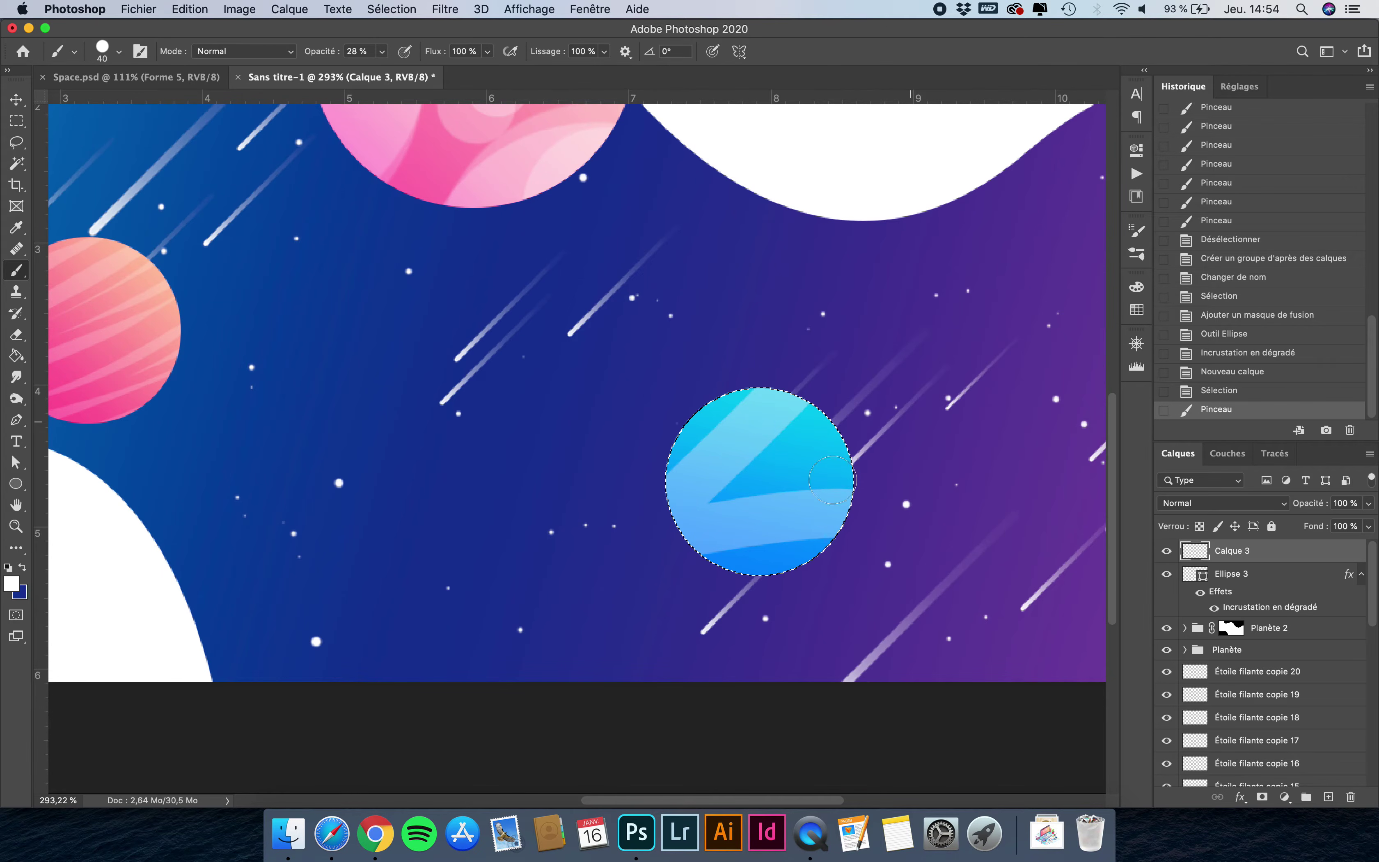
pyautogui.moveTo(883, 442); pyautogui.dragTo(290, 560)
pyautogui.moveTo(889, 514)
pyautogui.mouseDown()
pyautogui.moveTo(558, 551)
pyautogui.moveTo(319, 383)
pyautogui.mouseUp()
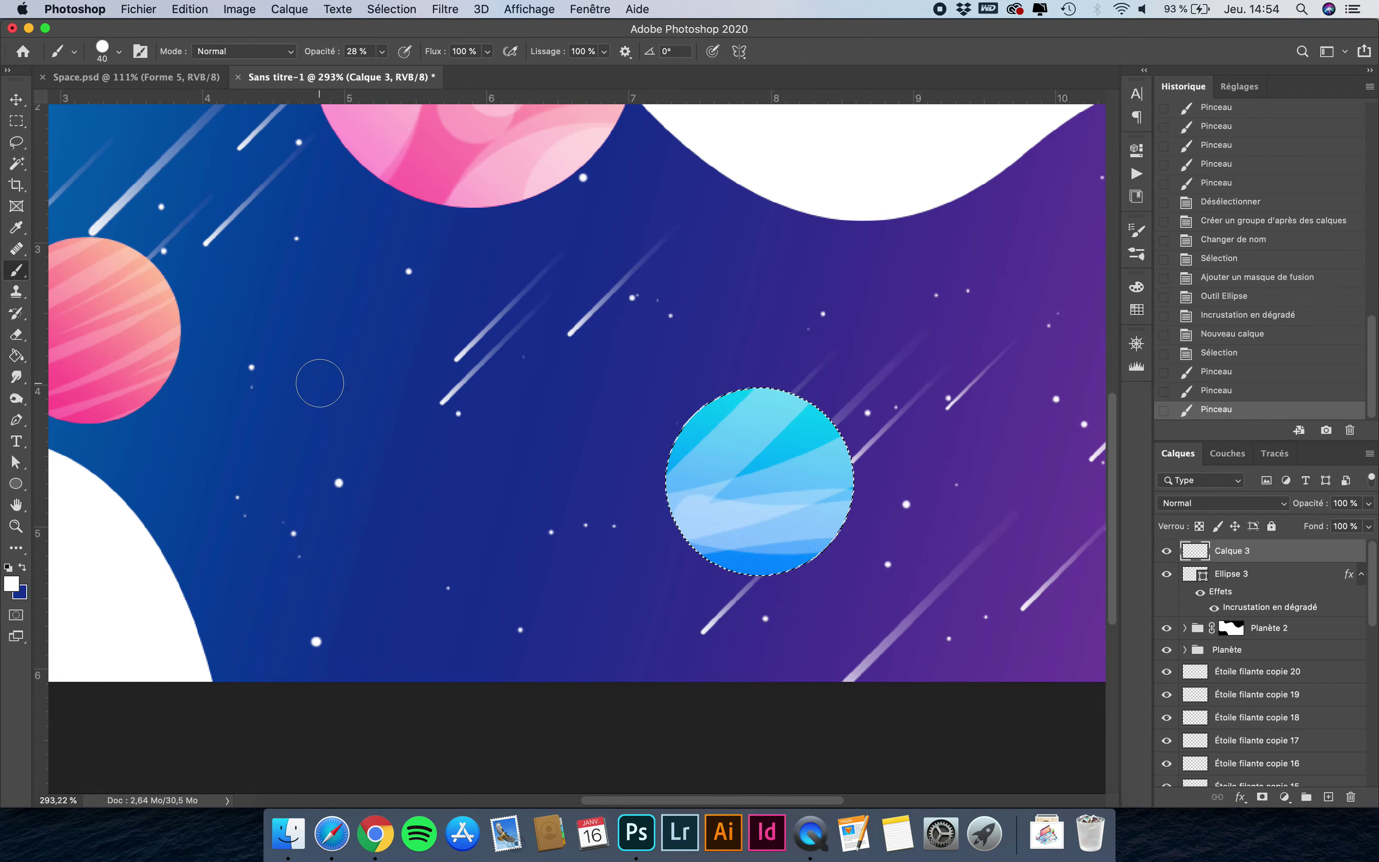
pyautogui.press('super+z')
pyautogui.press('super+z')
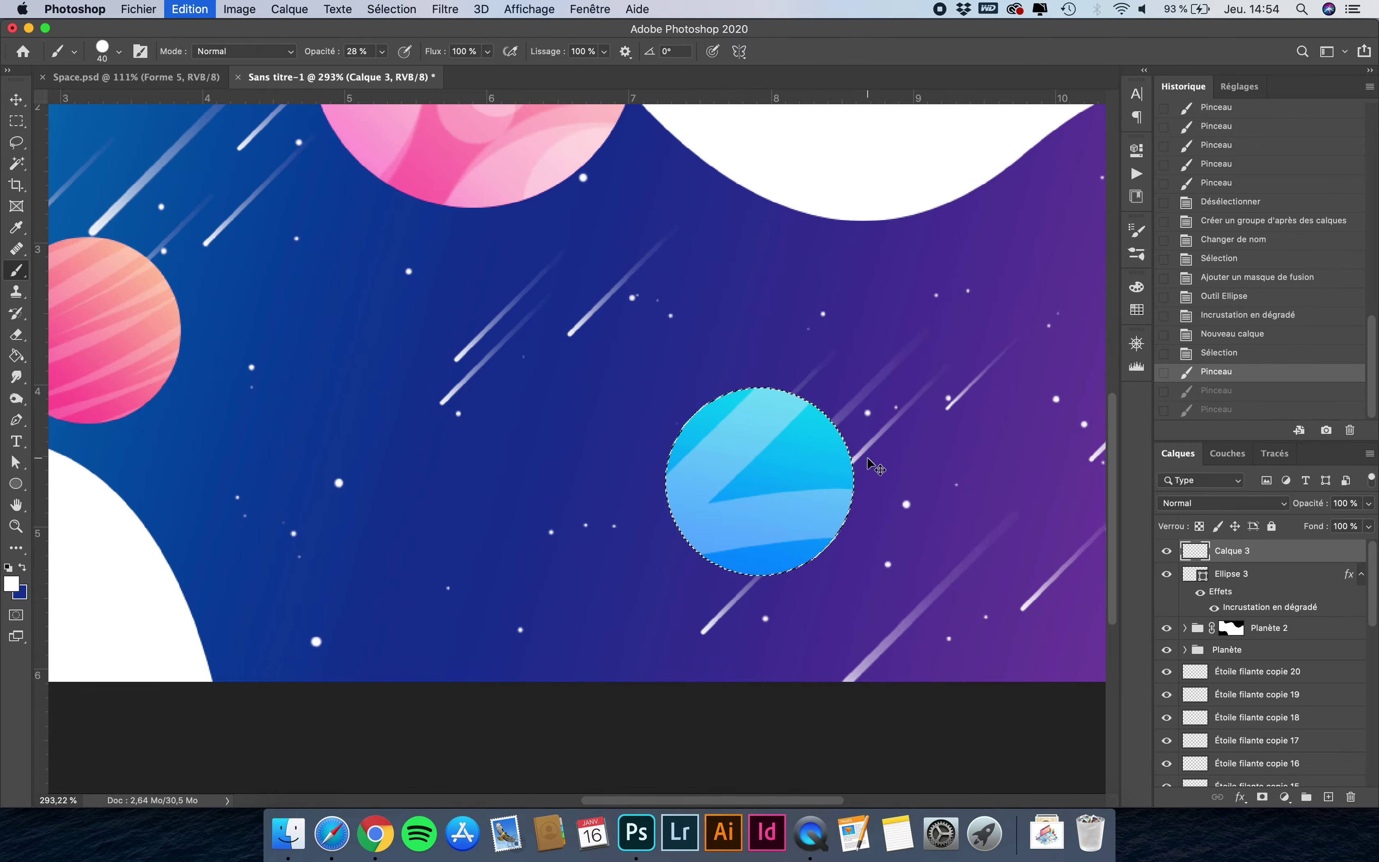
pyautogui.press('super+z')
# Paint a winding S-shaped white band across the blue planet with a 32 px brush at 28% opacity and remove the selection.
pyautogui.moveTo(819, 375)
pyautogui.mouseDown()
pyautogui.moveTo(743, 437)
pyautogui.moveTo(670, 441)
pyautogui.moveTo(647, 483)
pyautogui.moveTo(714, 515)
pyautogui.moveTo(851, 473)
pyautogui.moveTo(892, 494)
pyautogui.moveTo(712, 603)
pyautogui.moveTo(548, 599)
pyautogui.mouseUp()
pyautogui.press('super+d')
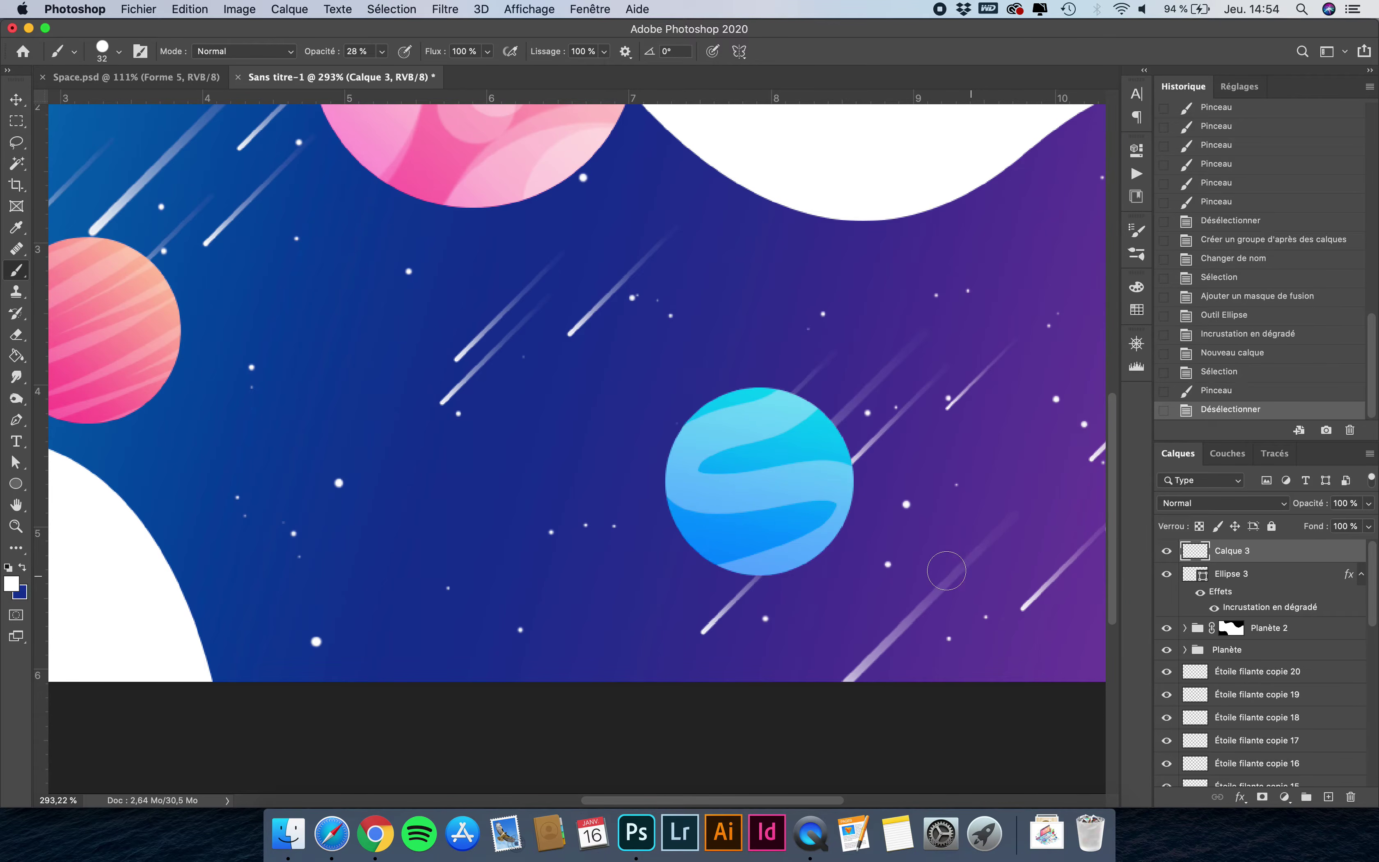
pyautogui.scroll(-5, 946, 571)
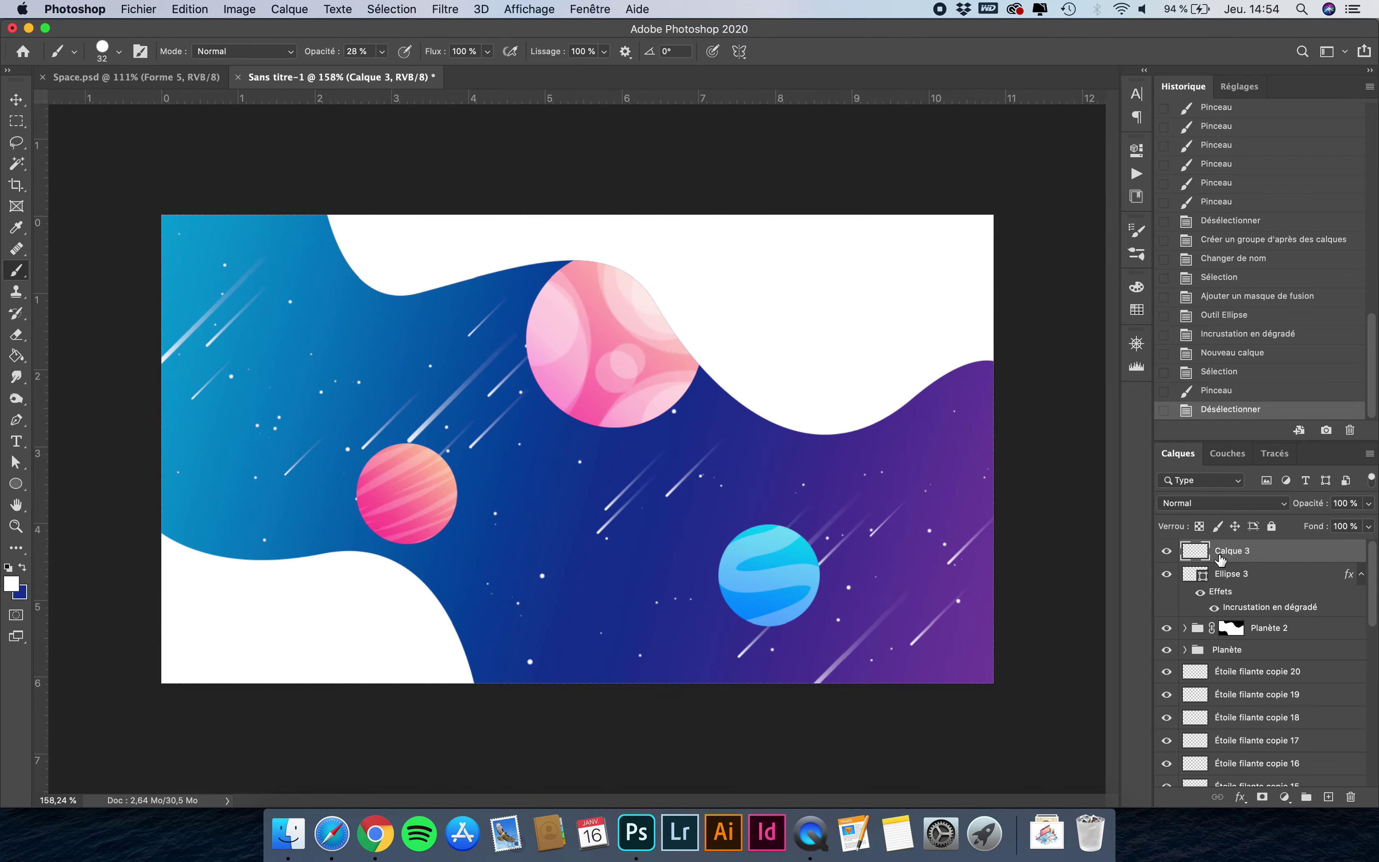
# Draw a flat white ellipse of 256 x 31 px across the blue planet's centre with the Ellipse tool.
pyautogui.click(16, 484)
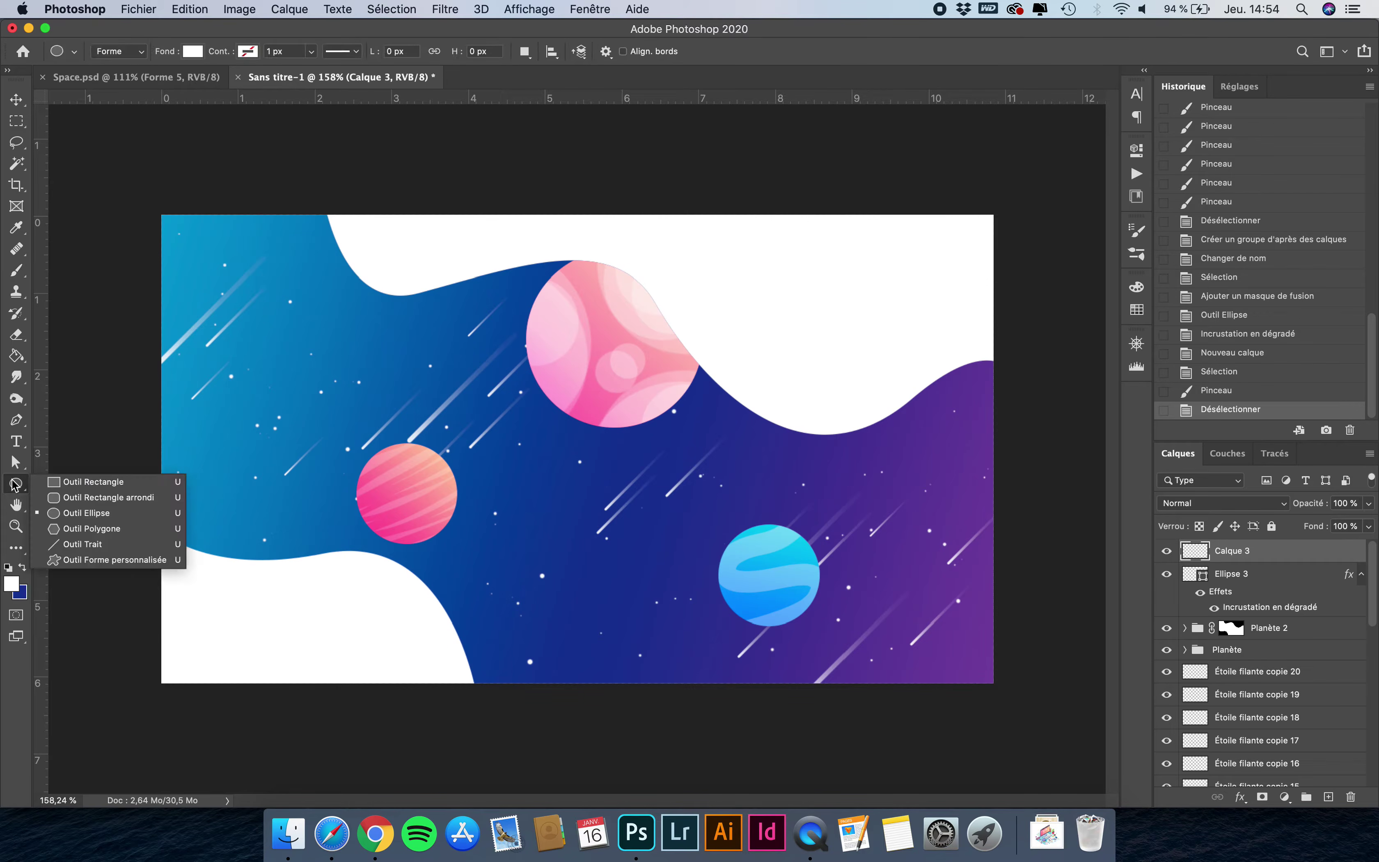
pyautogui.click(83, 513)
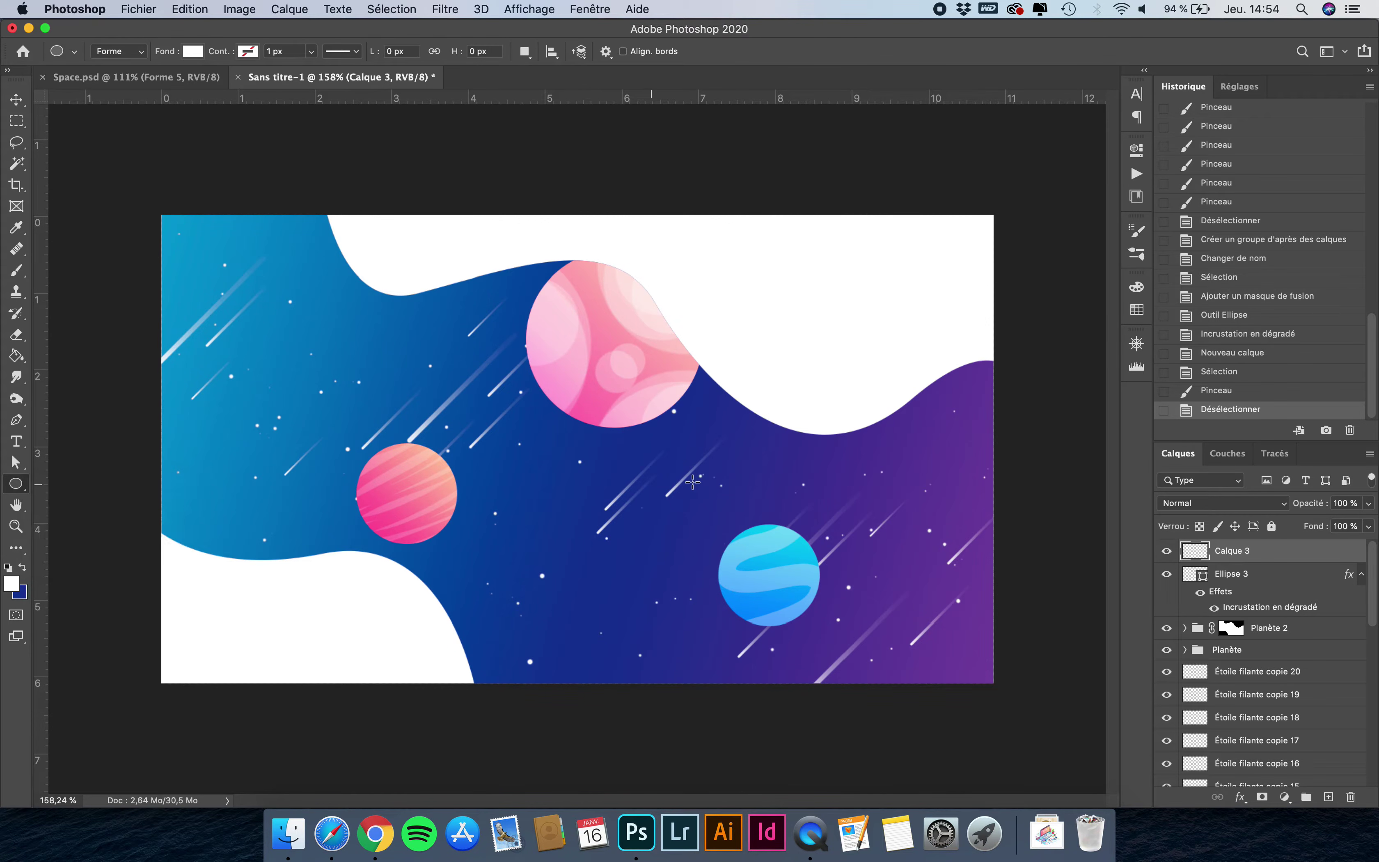
pyautogui.scroll(4, 692, 482)
pyautogui.scroll(2, 692, 481)
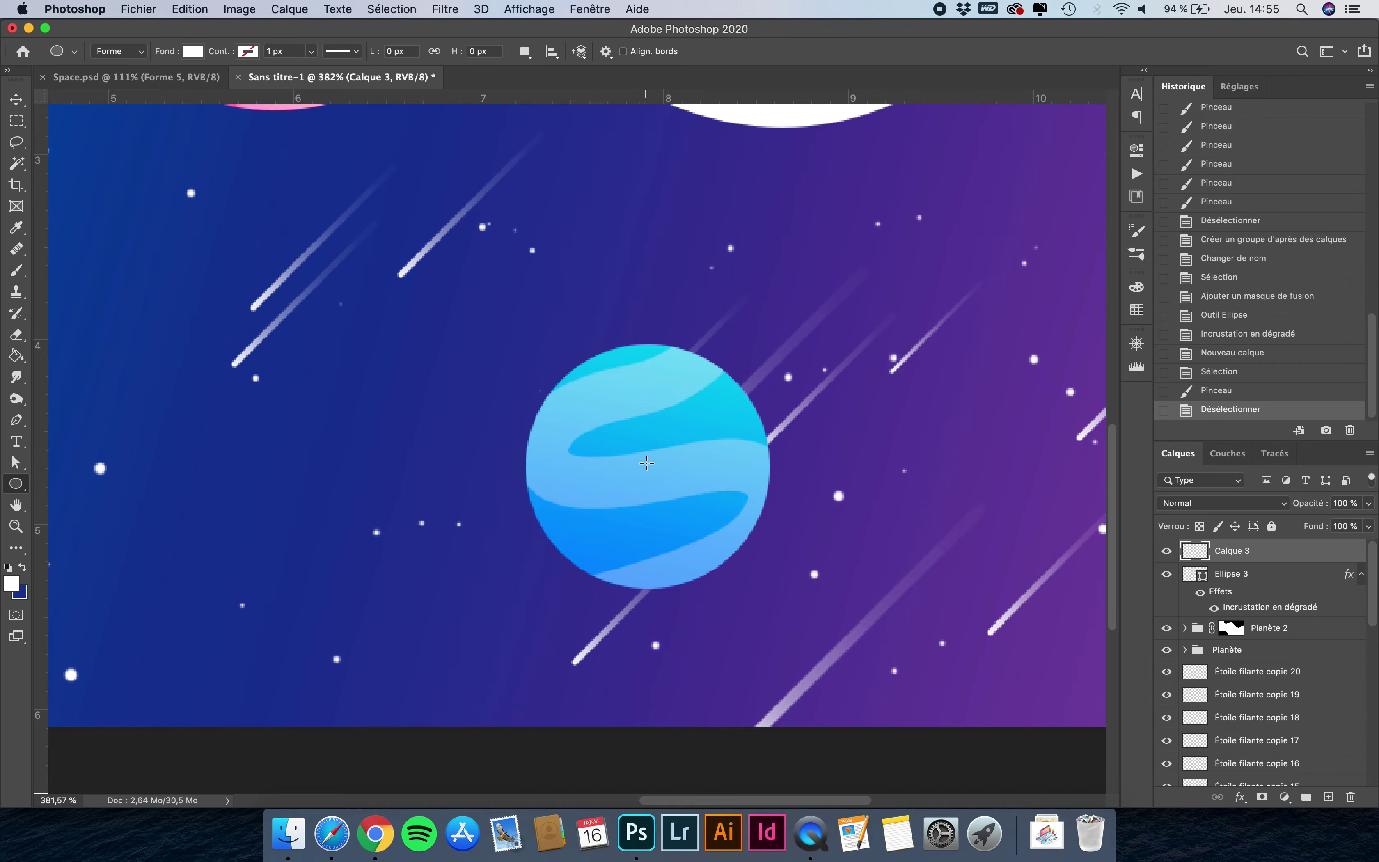
pyautogui.moveTo(651, 468); pyautogui.dragTo(851, 445)
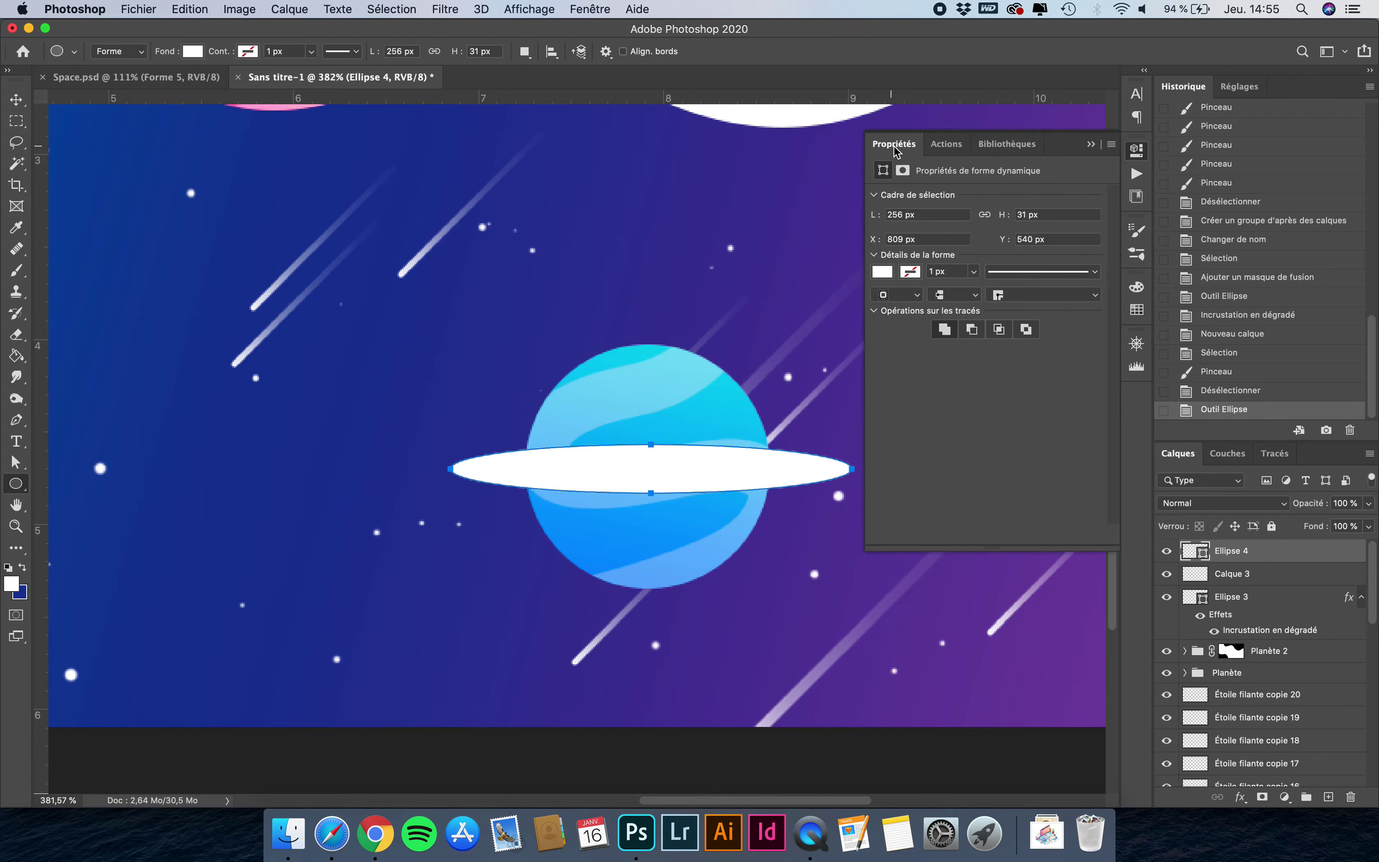
pyautogui.click(893, 144)
# Remove the flat ellipse's fill and give it a white (ffffff) stroke 7.41 px wide to form a ring.
pyautogui.click(192, 51)
pyautogui.click(96, 83)
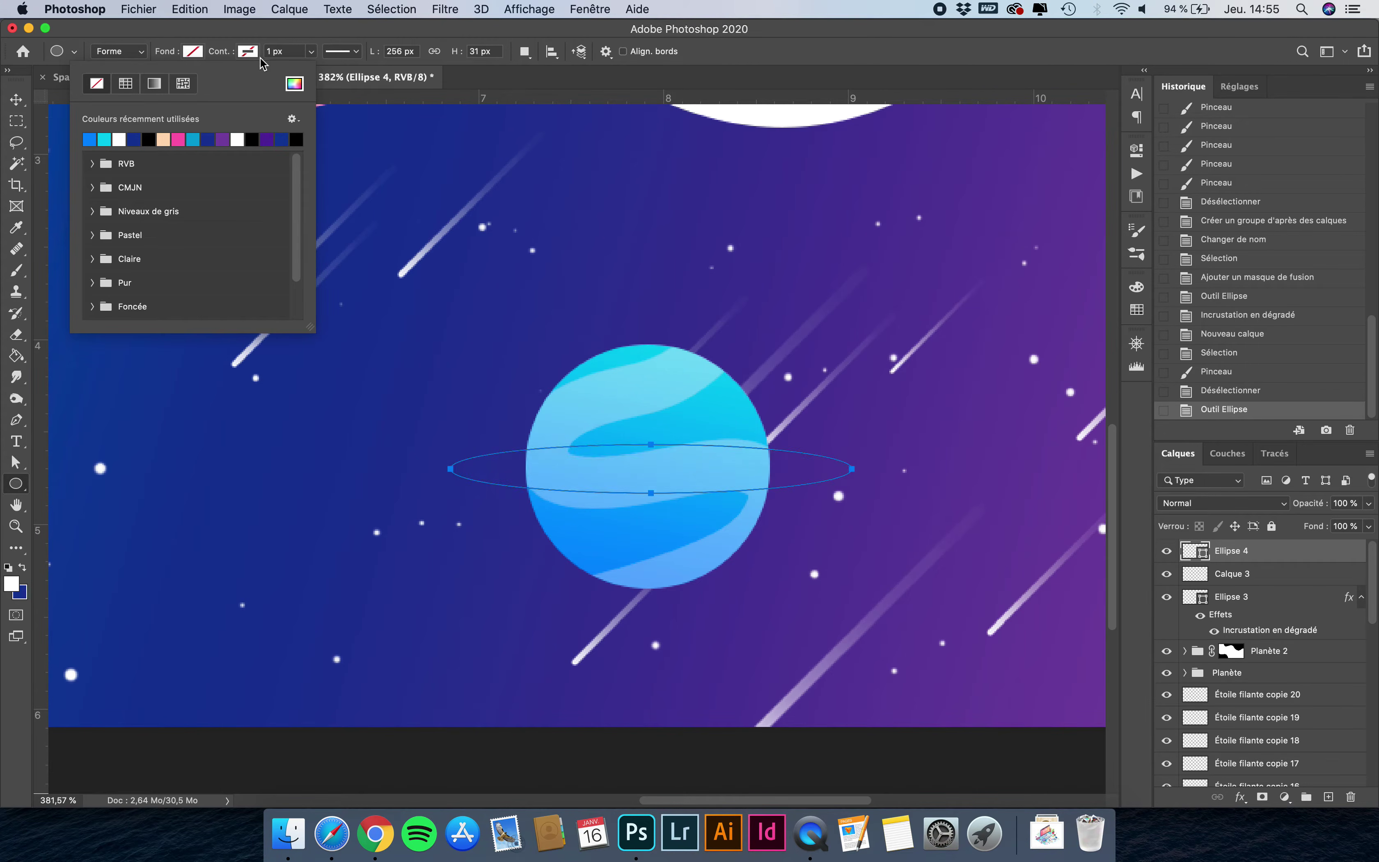
pyautogui.click(248, 52)
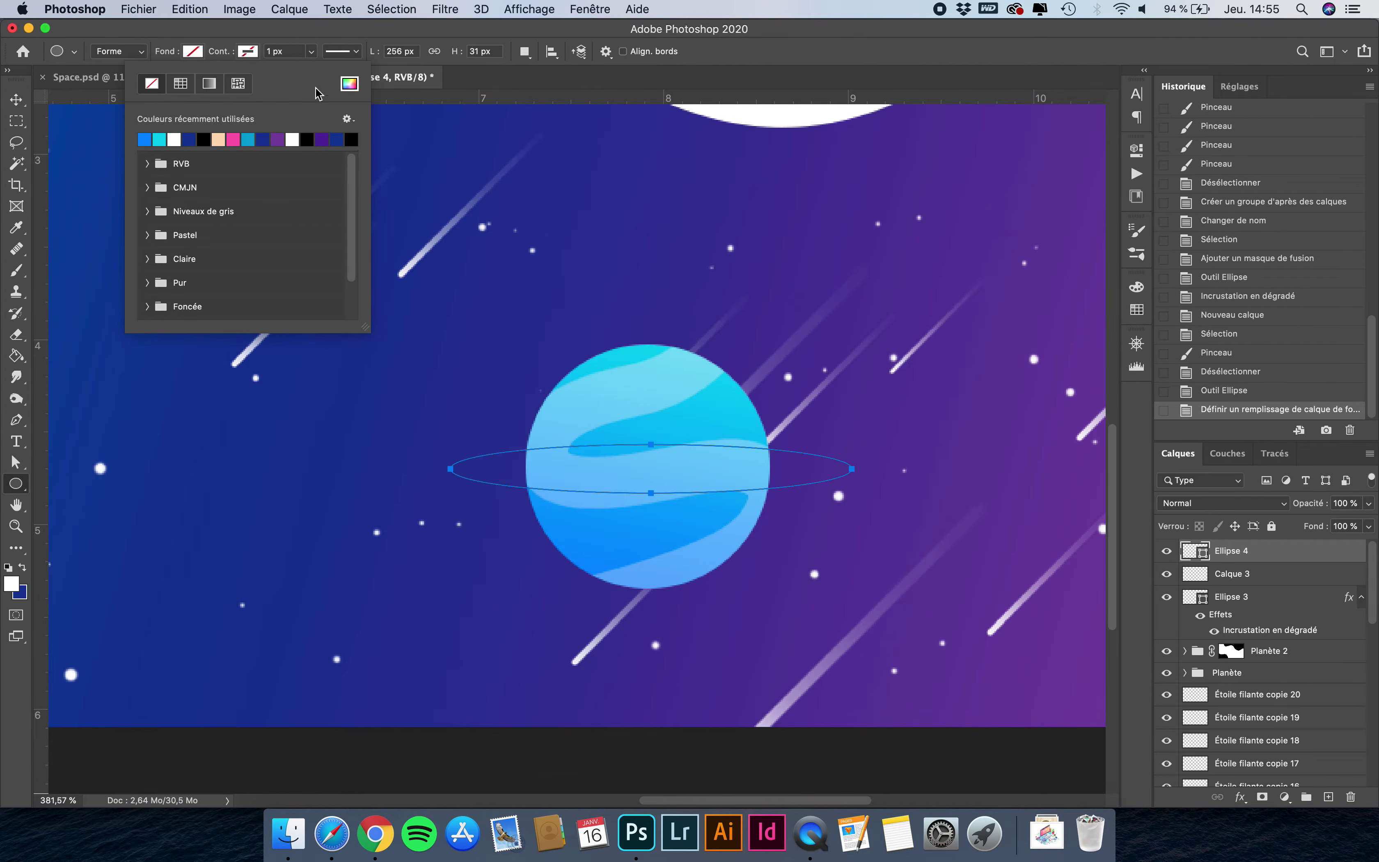
pyautogui.click(349, 83)
pyautogui.click(741, 343)
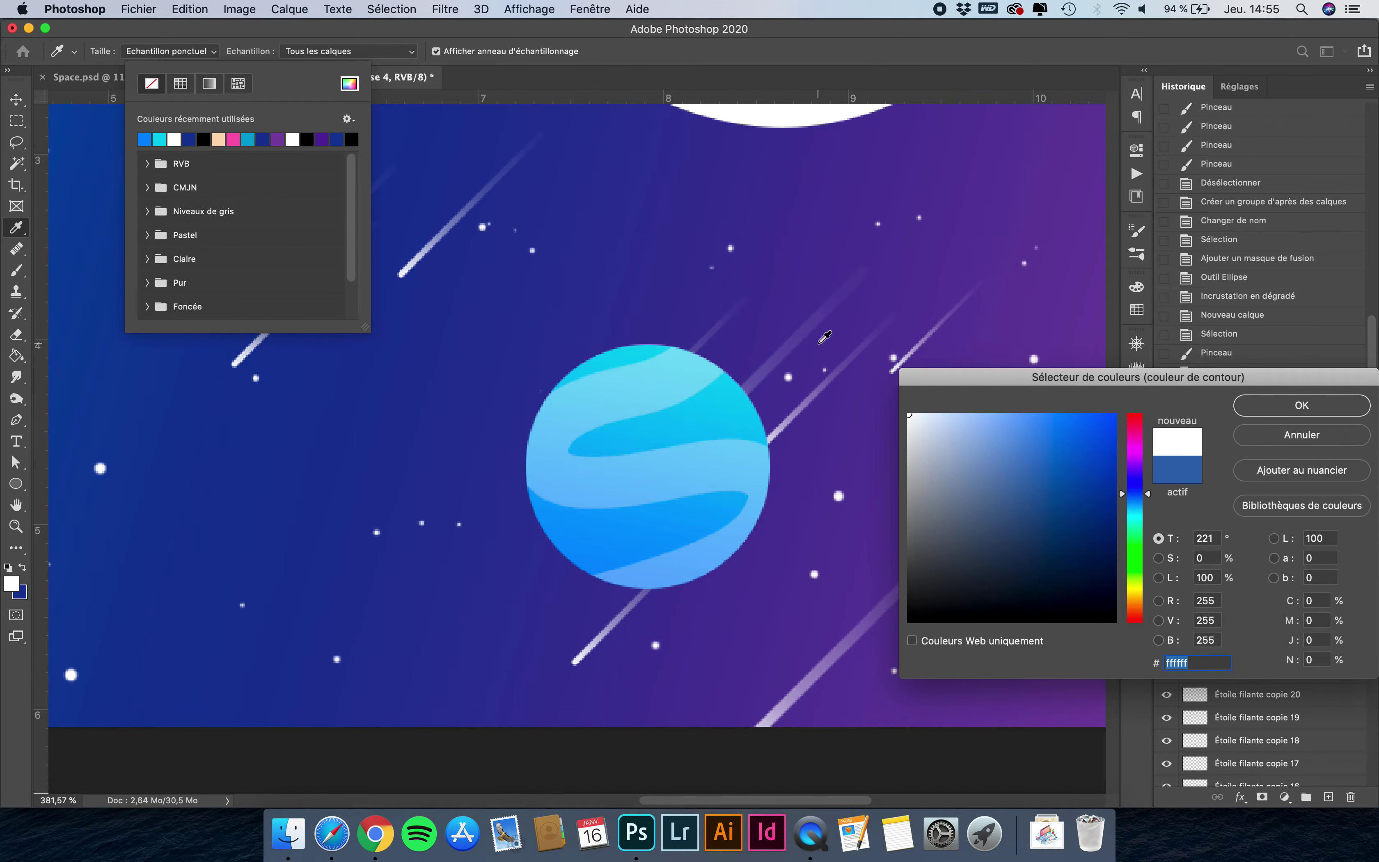
pyautogui.press('Return')
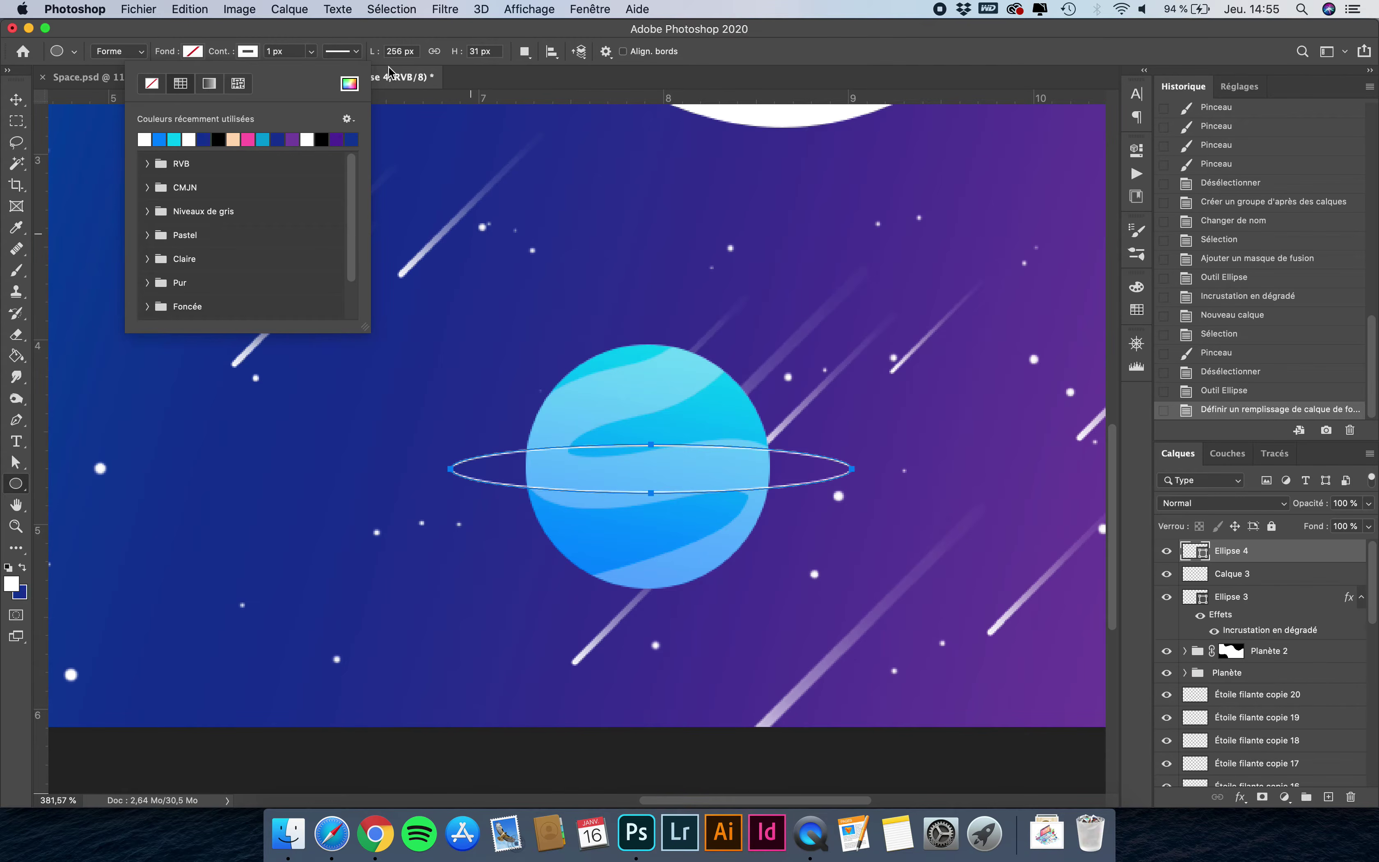
pyautogui.click(308, 52)
pyautogui.moveTo(309, 69); pyautogui.dragTo(315, 71)
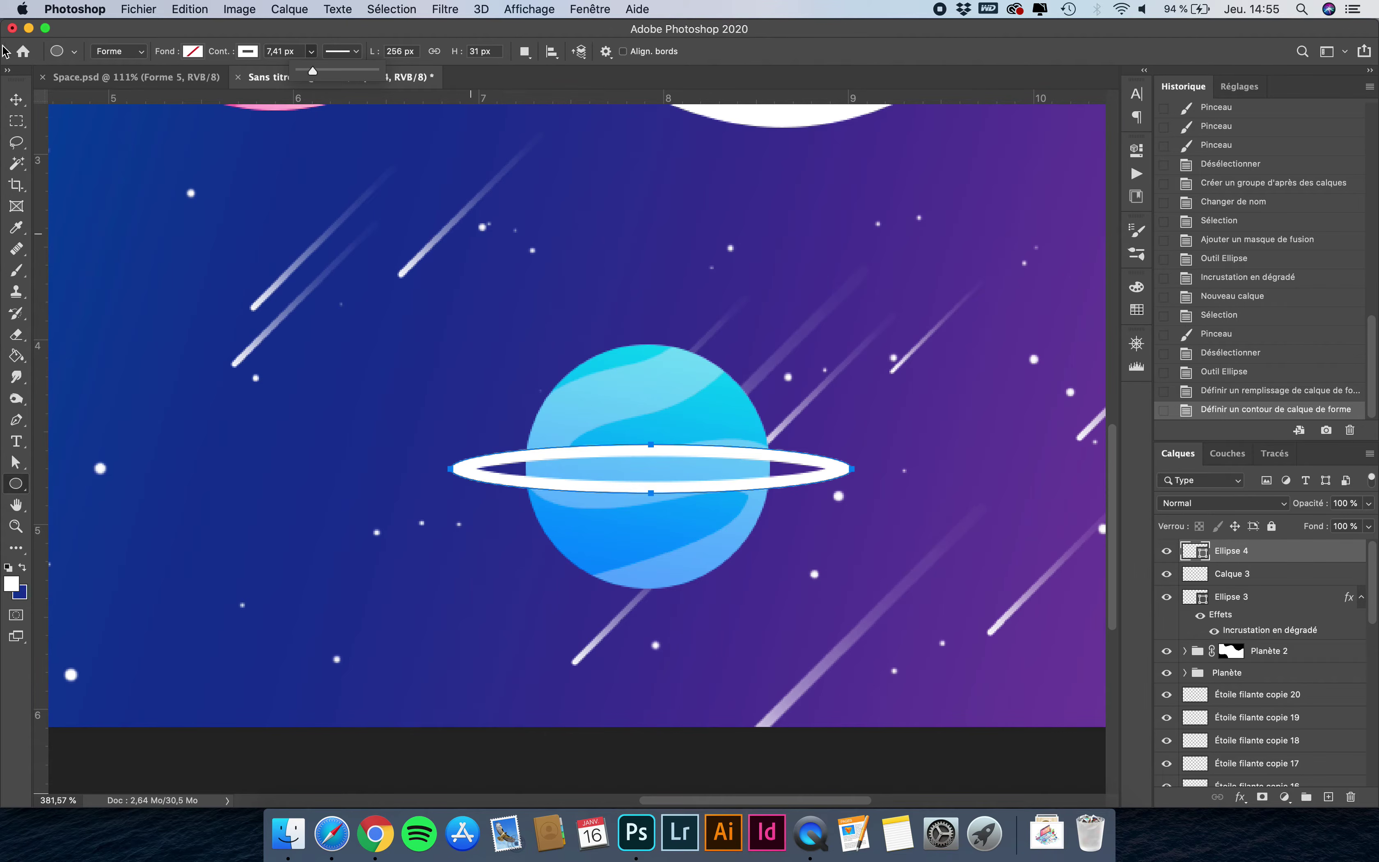
# Align the Ellipse 4 ring and the Ellipse 3 planet on their horizontal and vertical centres and select only Ellipse 4.
pyautogui.click(16, 100)
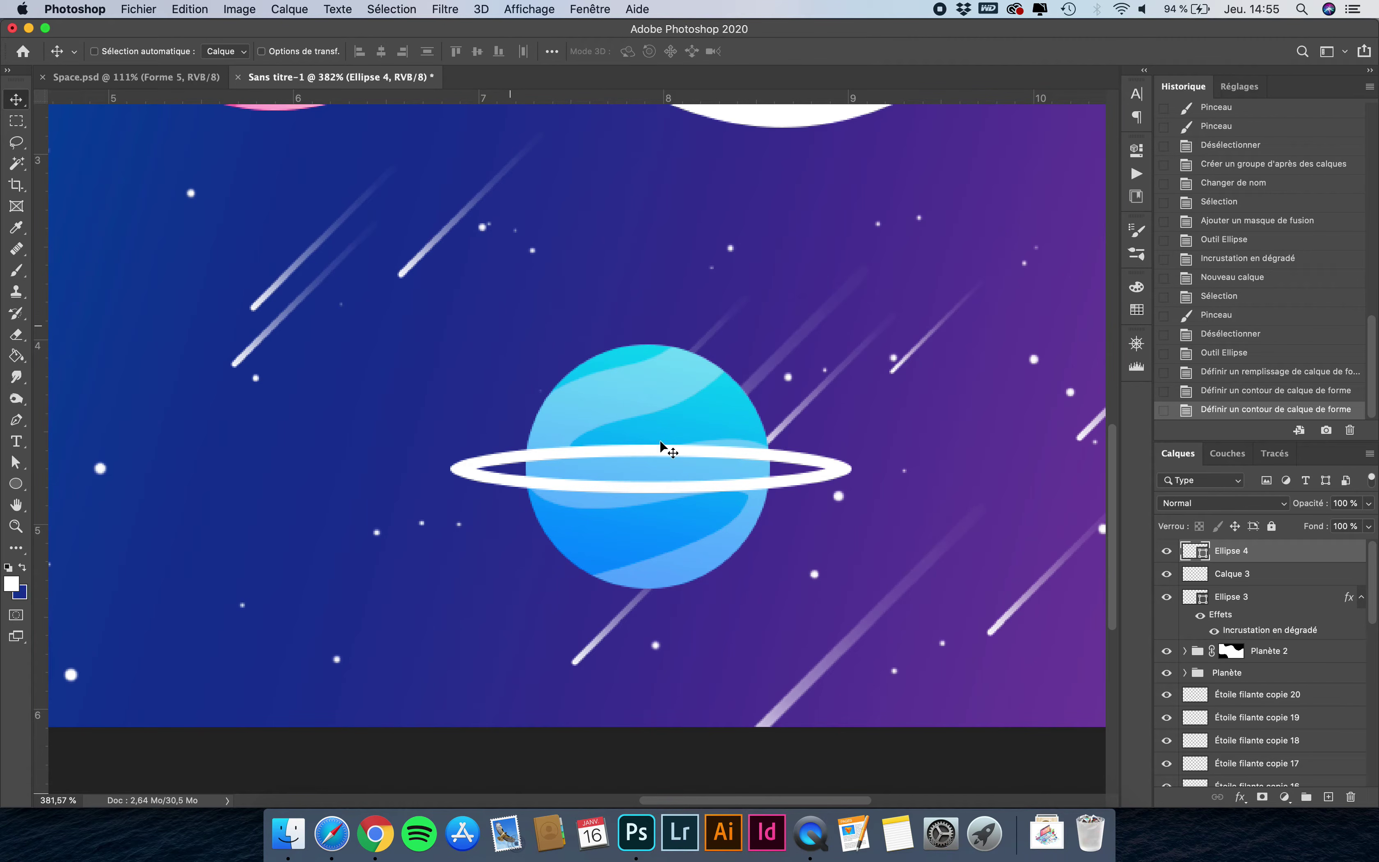
pyautogui.keyDown('shift'); pyautogui.click(1262, 573); pyautogui.keyUp('shift')
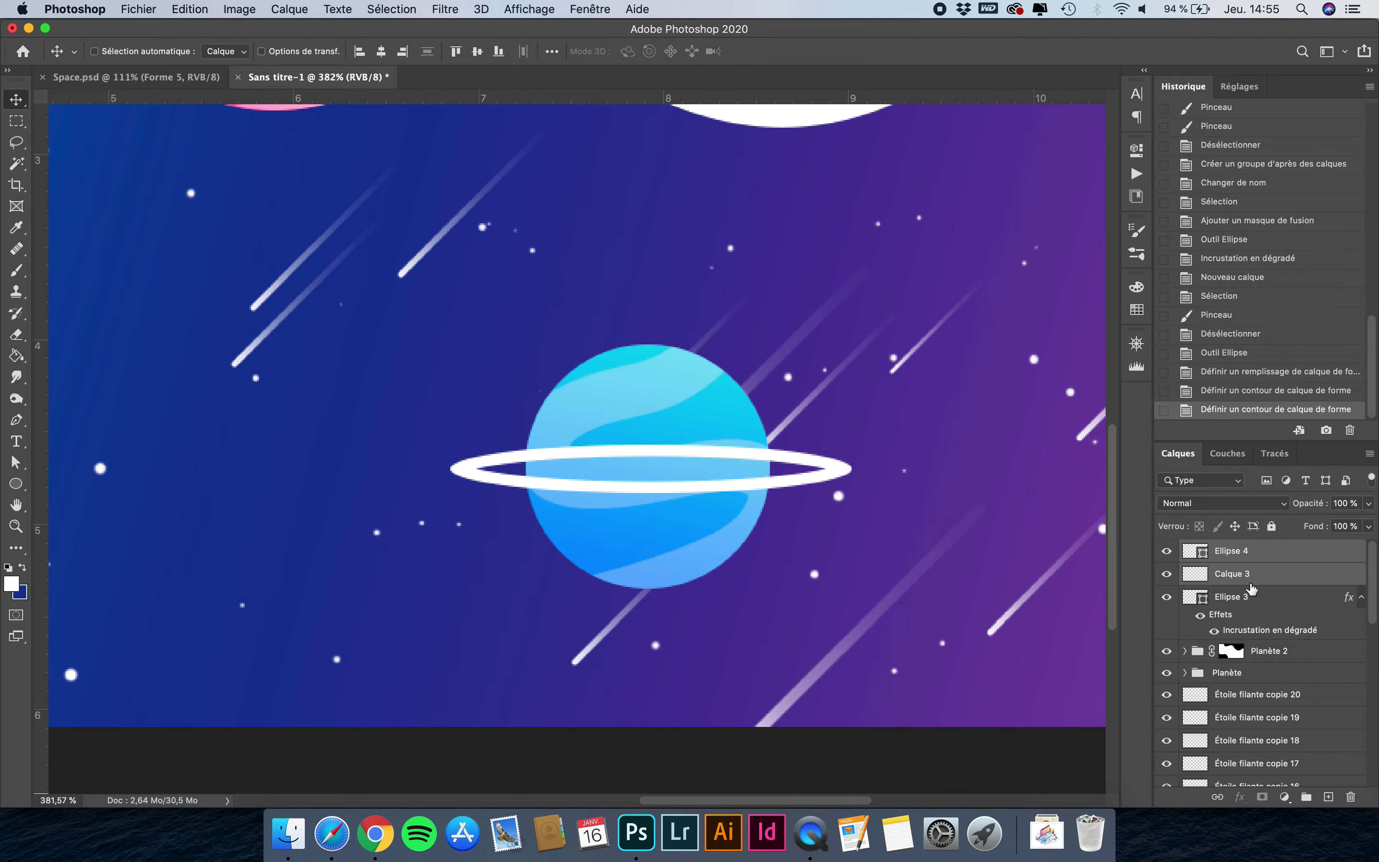
pyautogui.click(1246, 599)
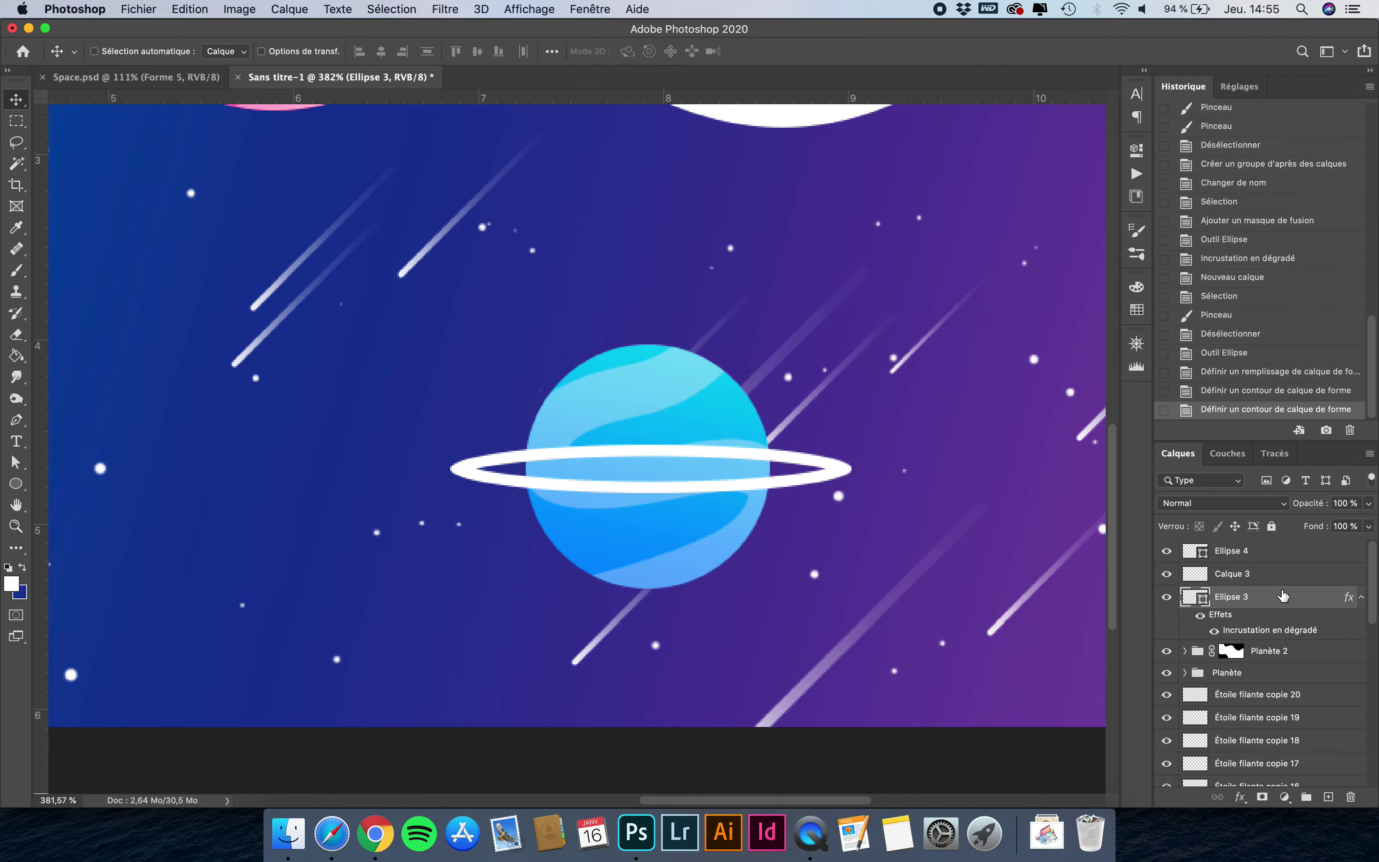
pyautogui.keyDown('super'); pyautogui.click(1245, 552); pyautogui.keyUp('super')
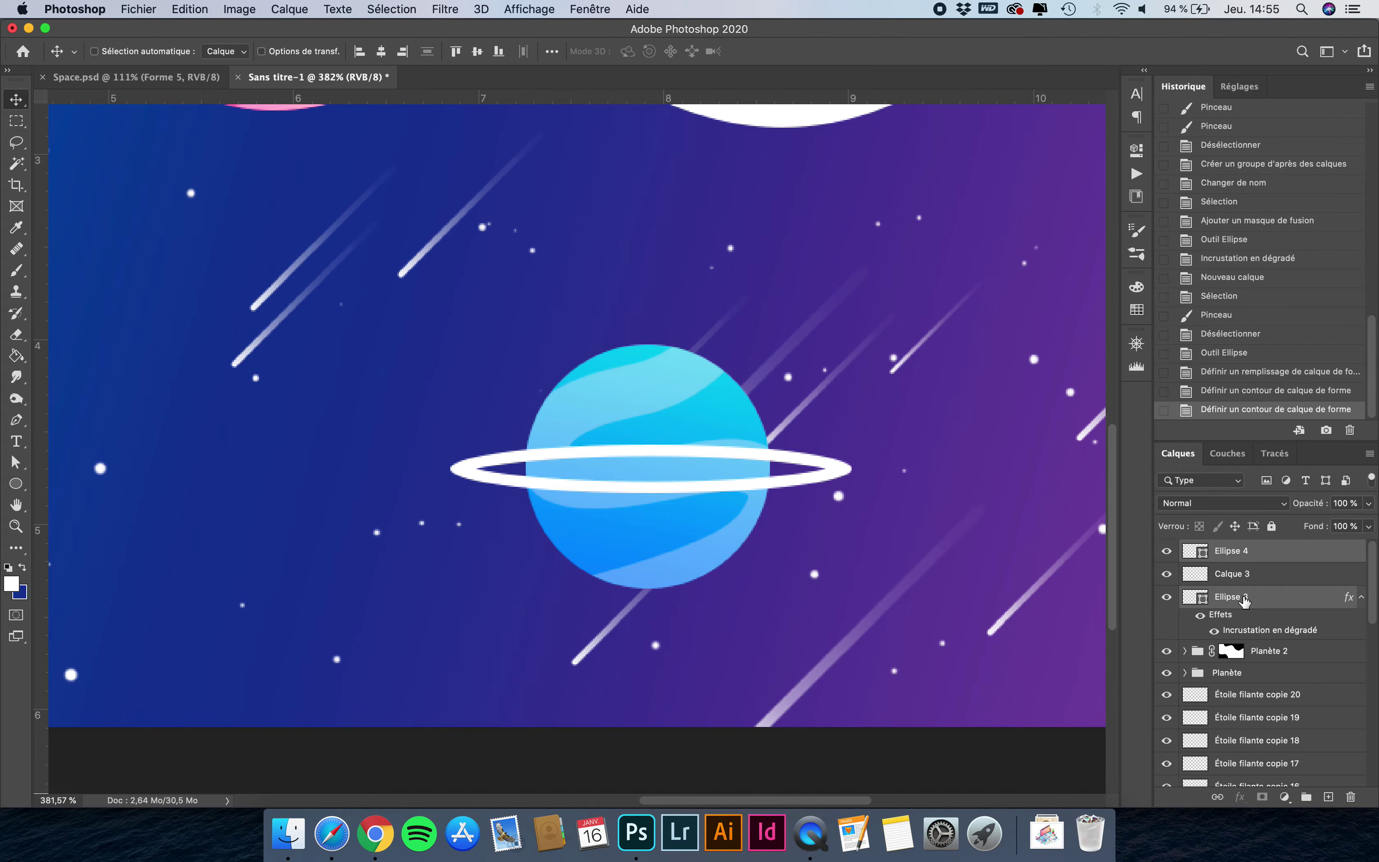
pyautogui.click(381, 51)
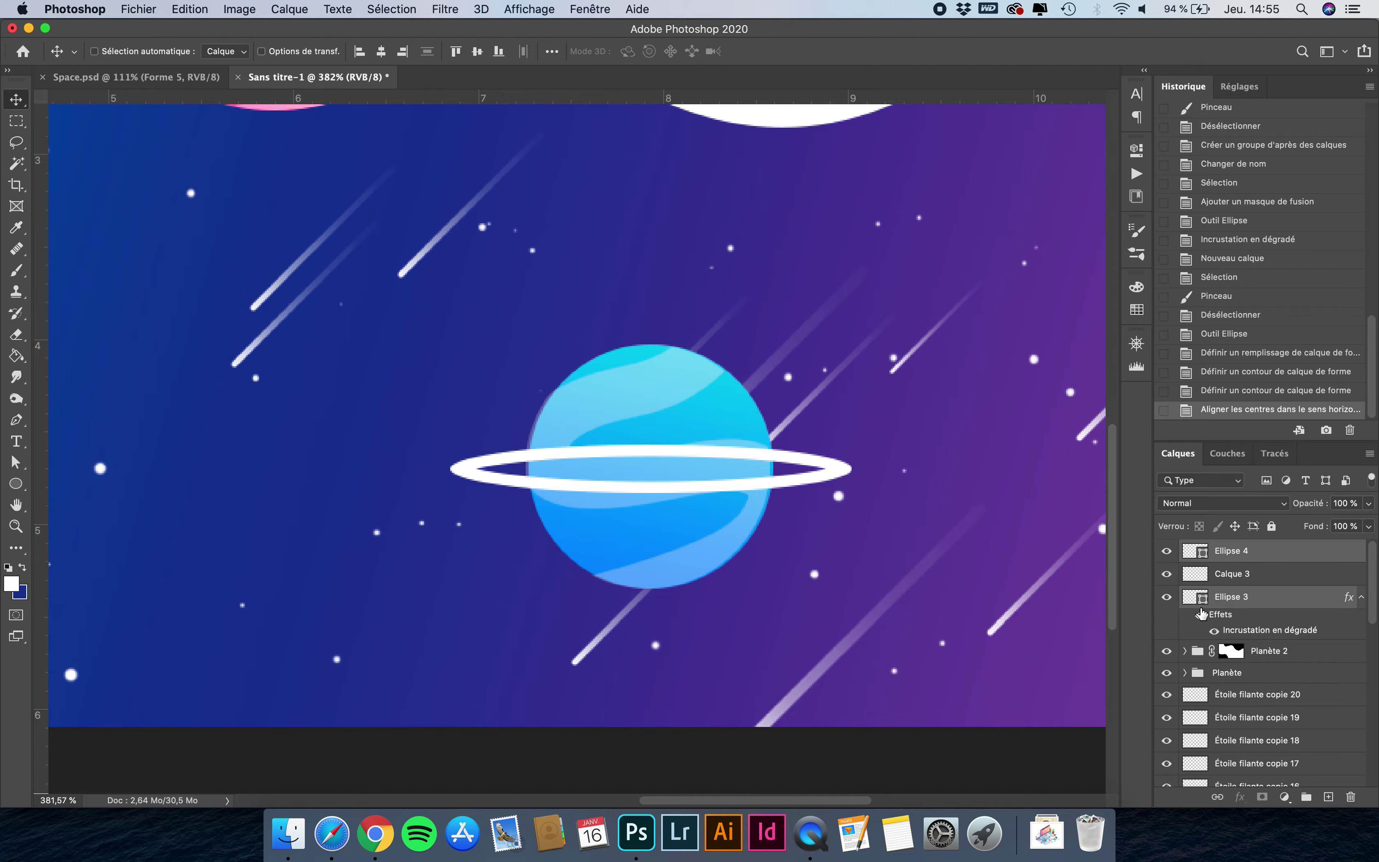
pyautogui.click(477, 51)
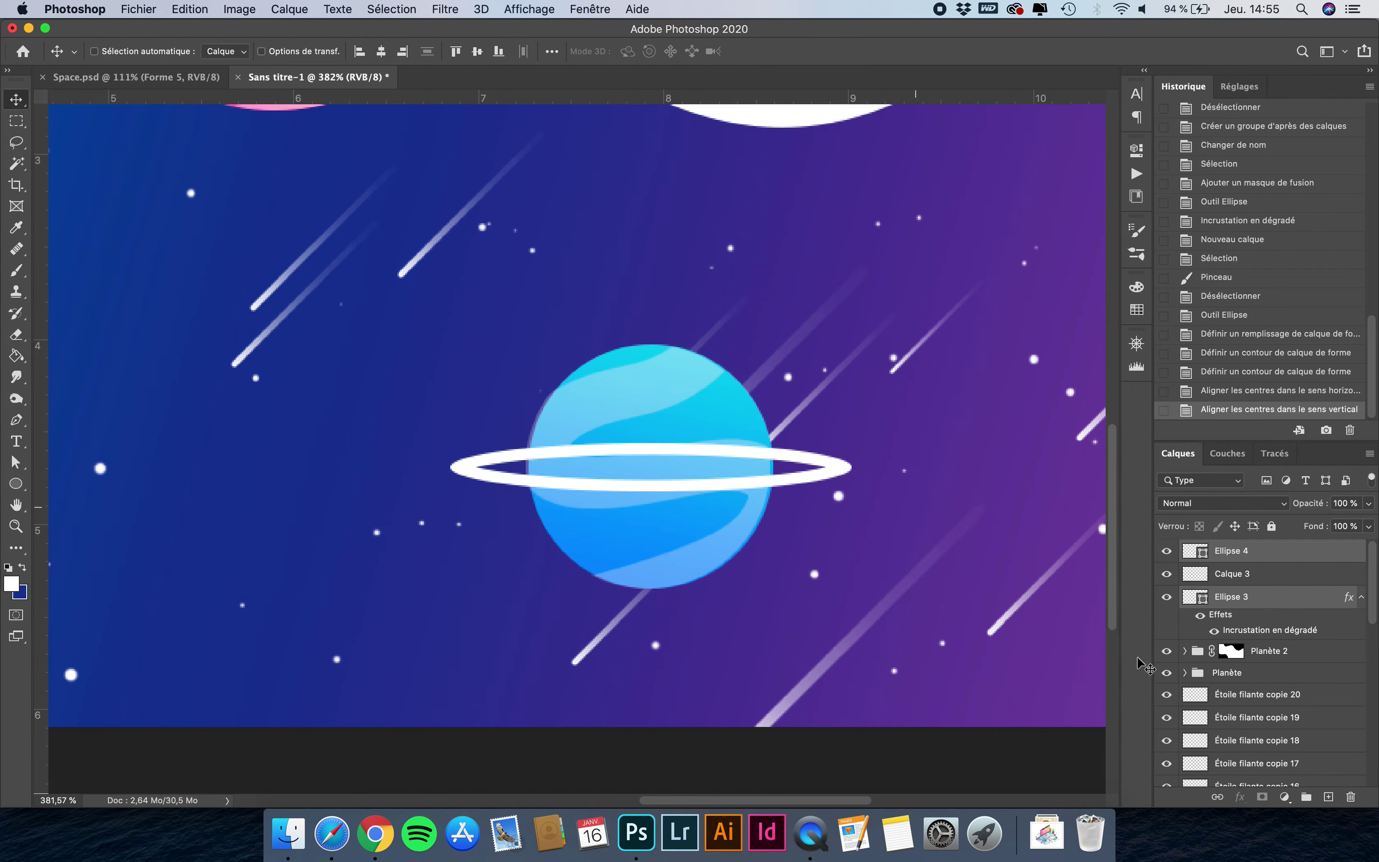
pyautogui.click(1248, 556)
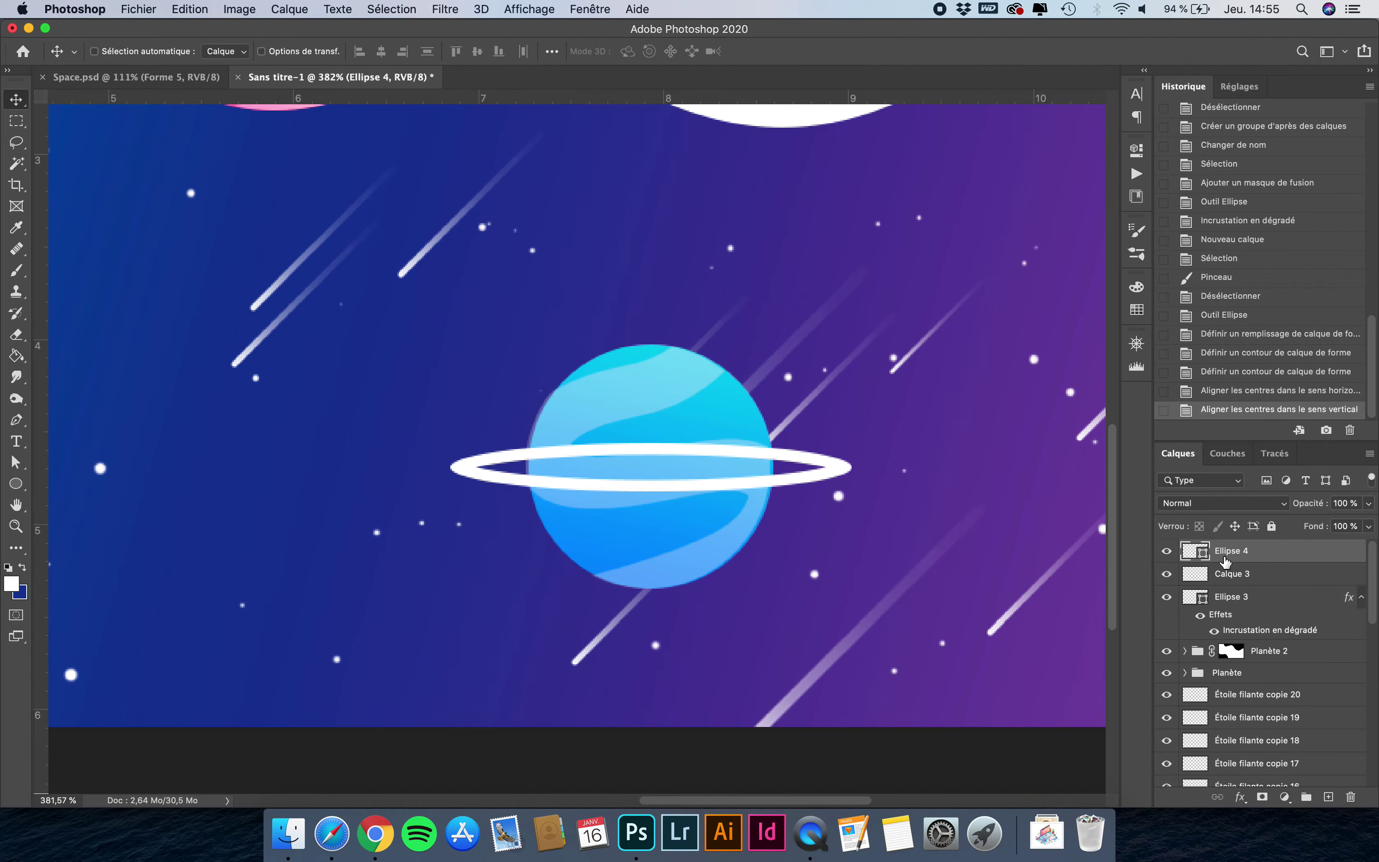
# Load the Ellipse 3 planet's outline as a selection and set up a black brush at 100% opacity.
pyautogui.keyDown('super'); pyautogui.click(1200, 603); pyautogui.keyUp('super')
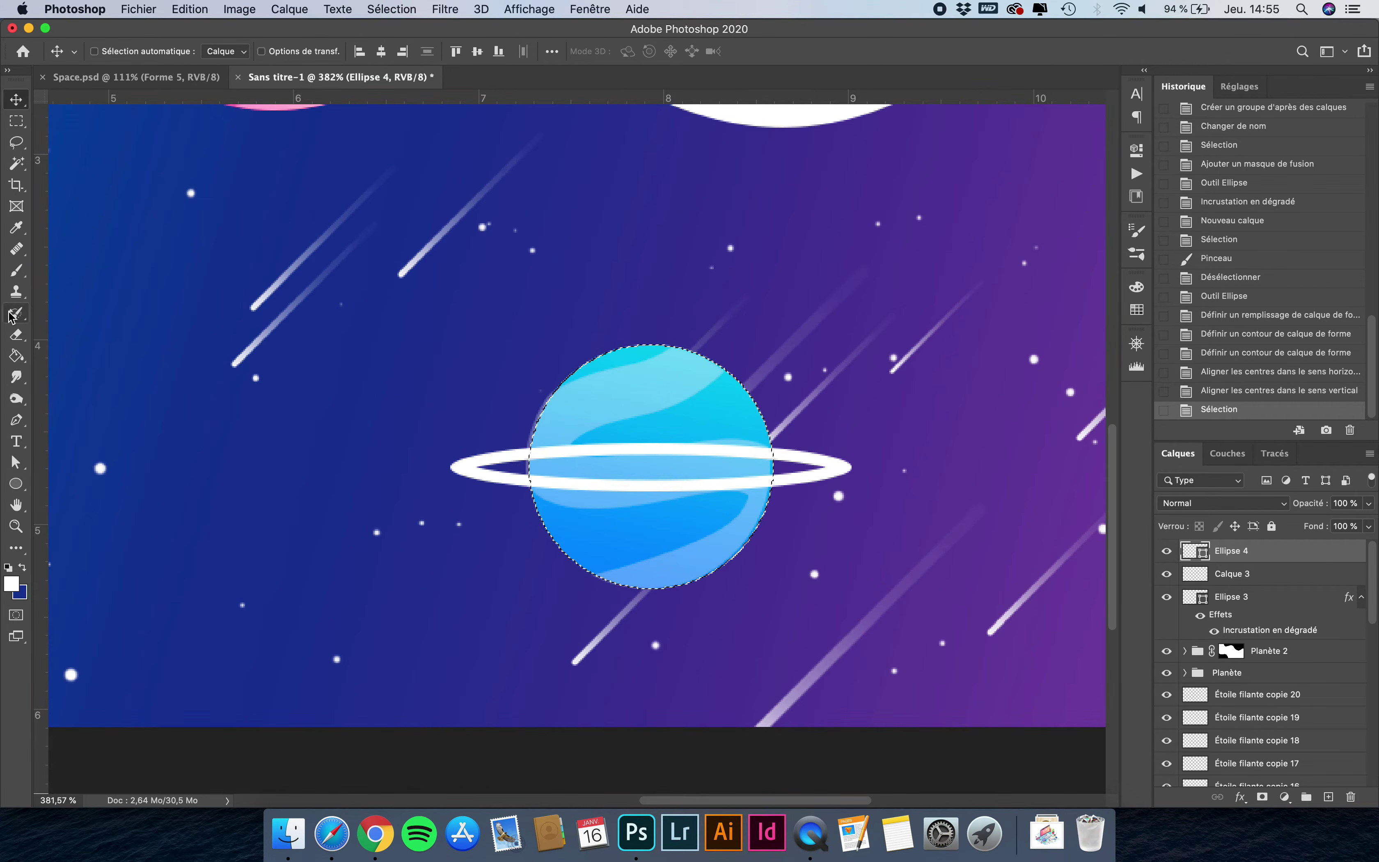
pyautogui.click(18, 269)
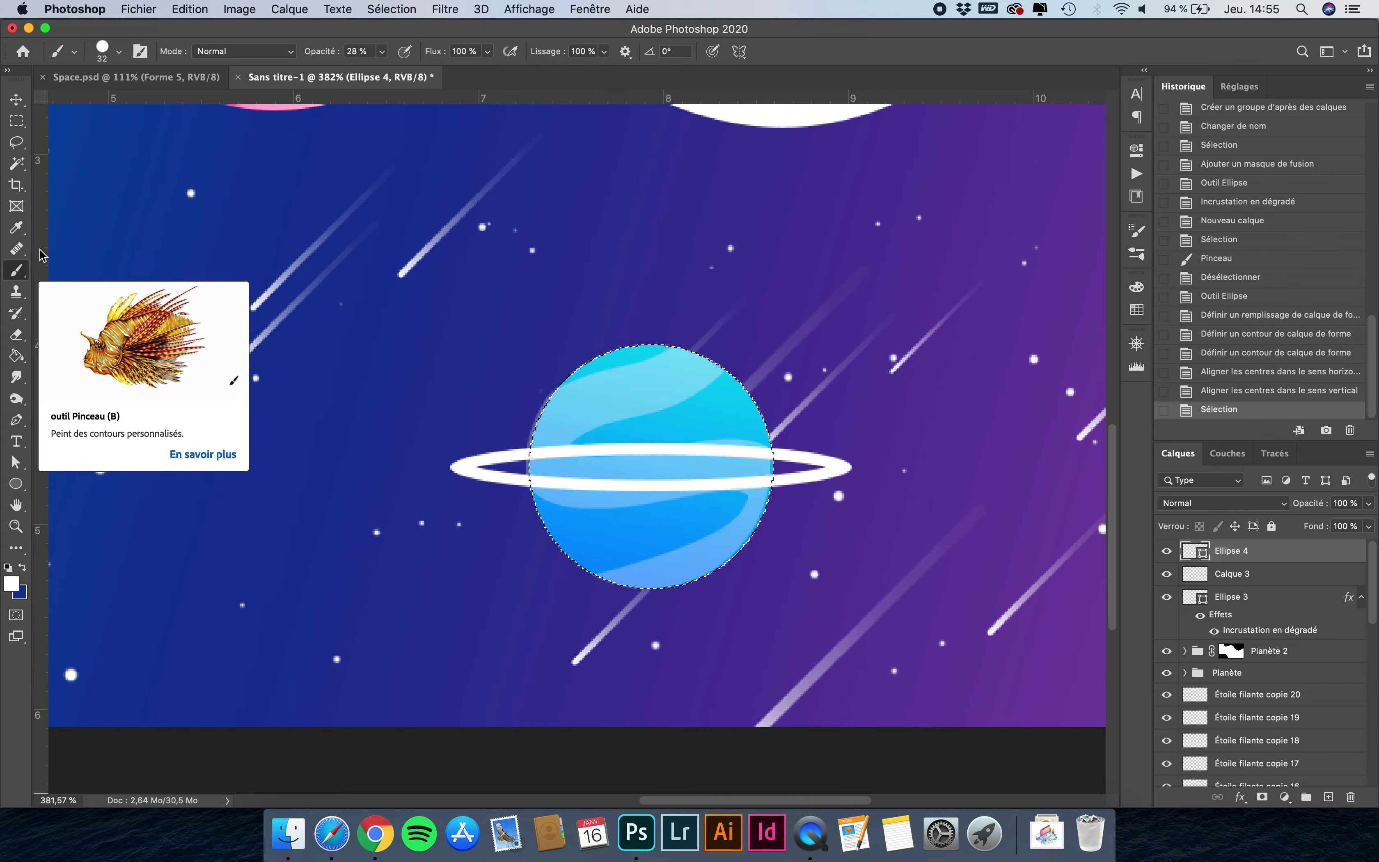
pyautogui.click(380, 51)
pyautogui.moveTo(382, 70); pyautogui.dragTo(441, 69)
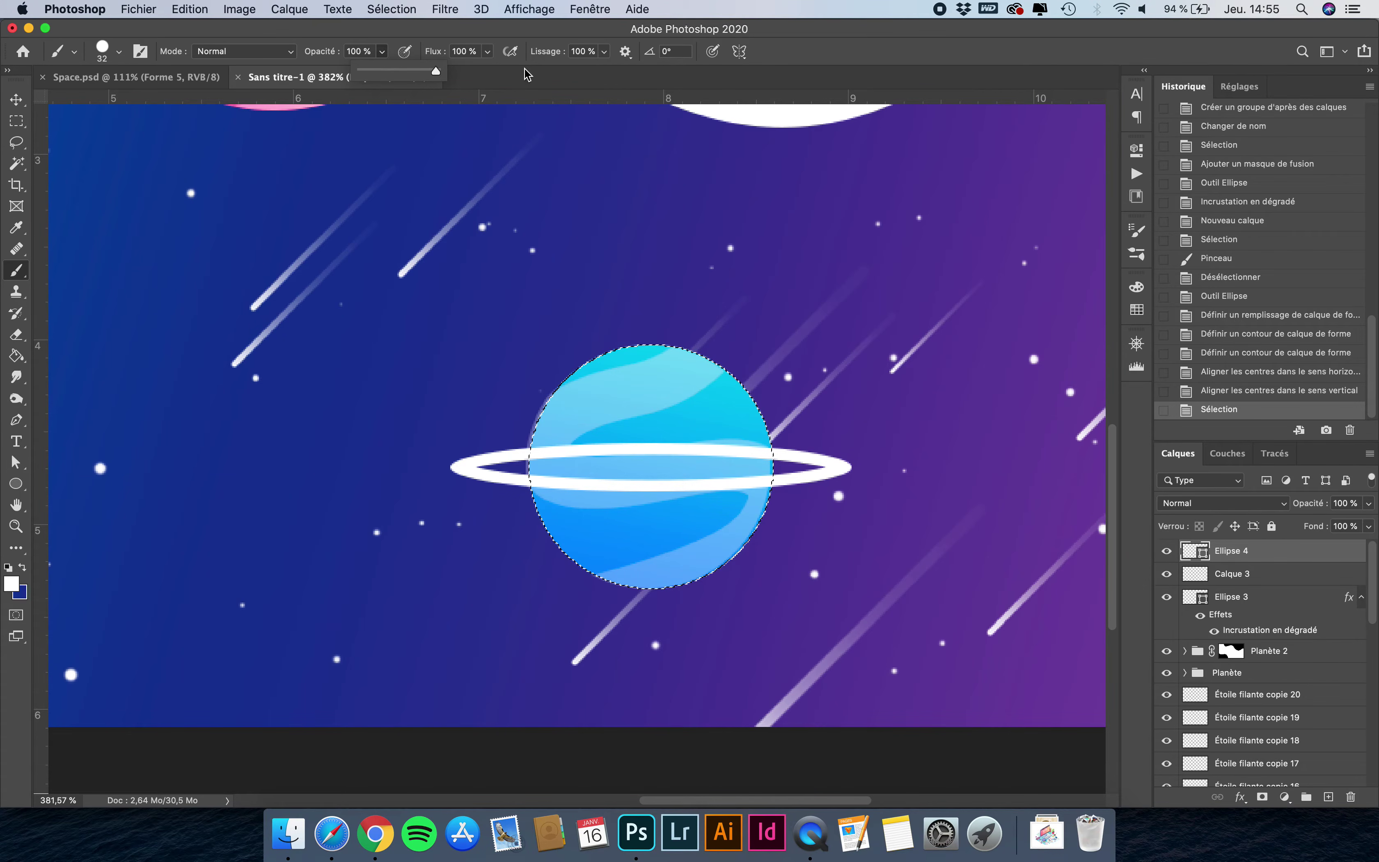
pyautogui.click(9, 567)
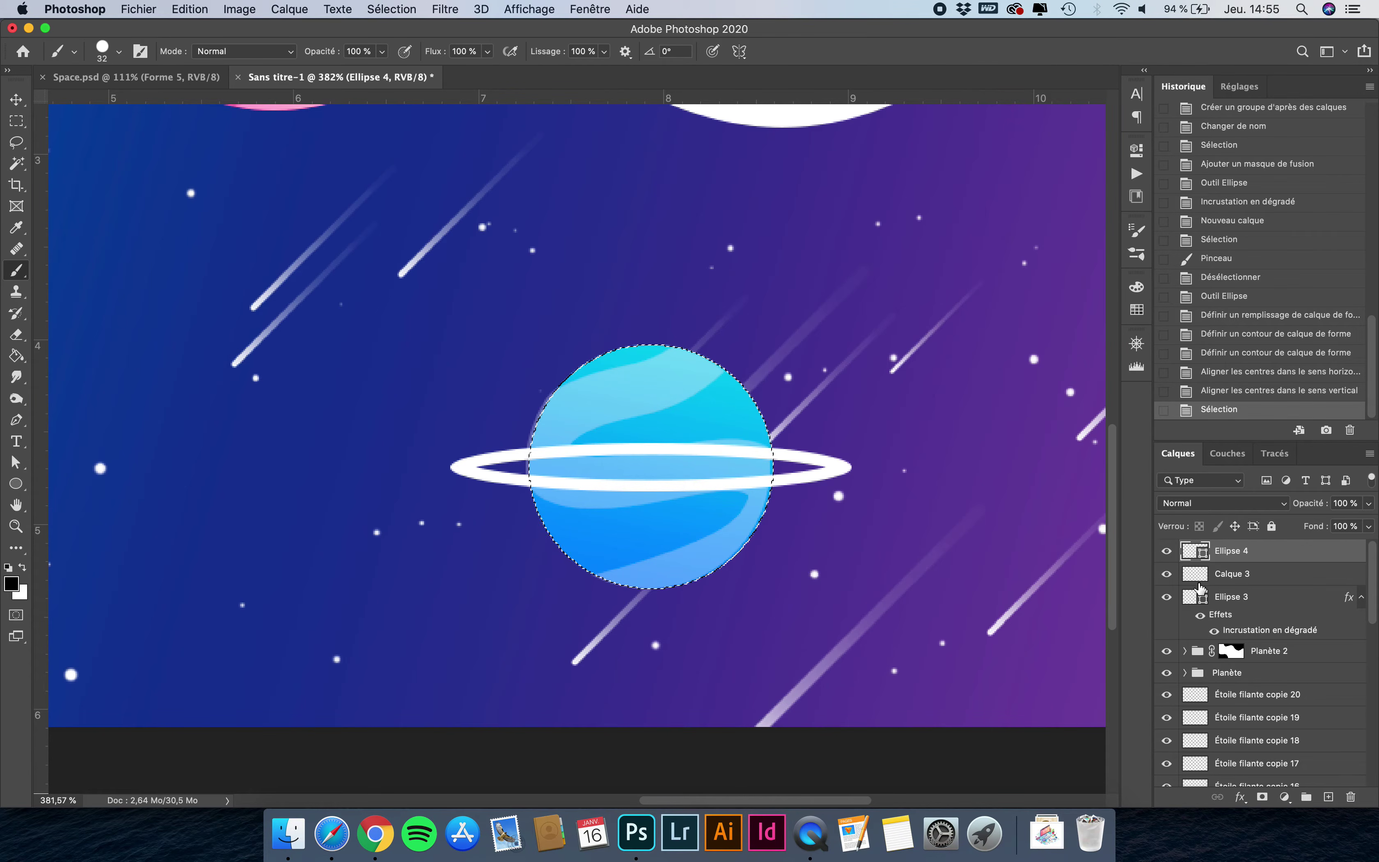
pyautogui.click(1262, 796)
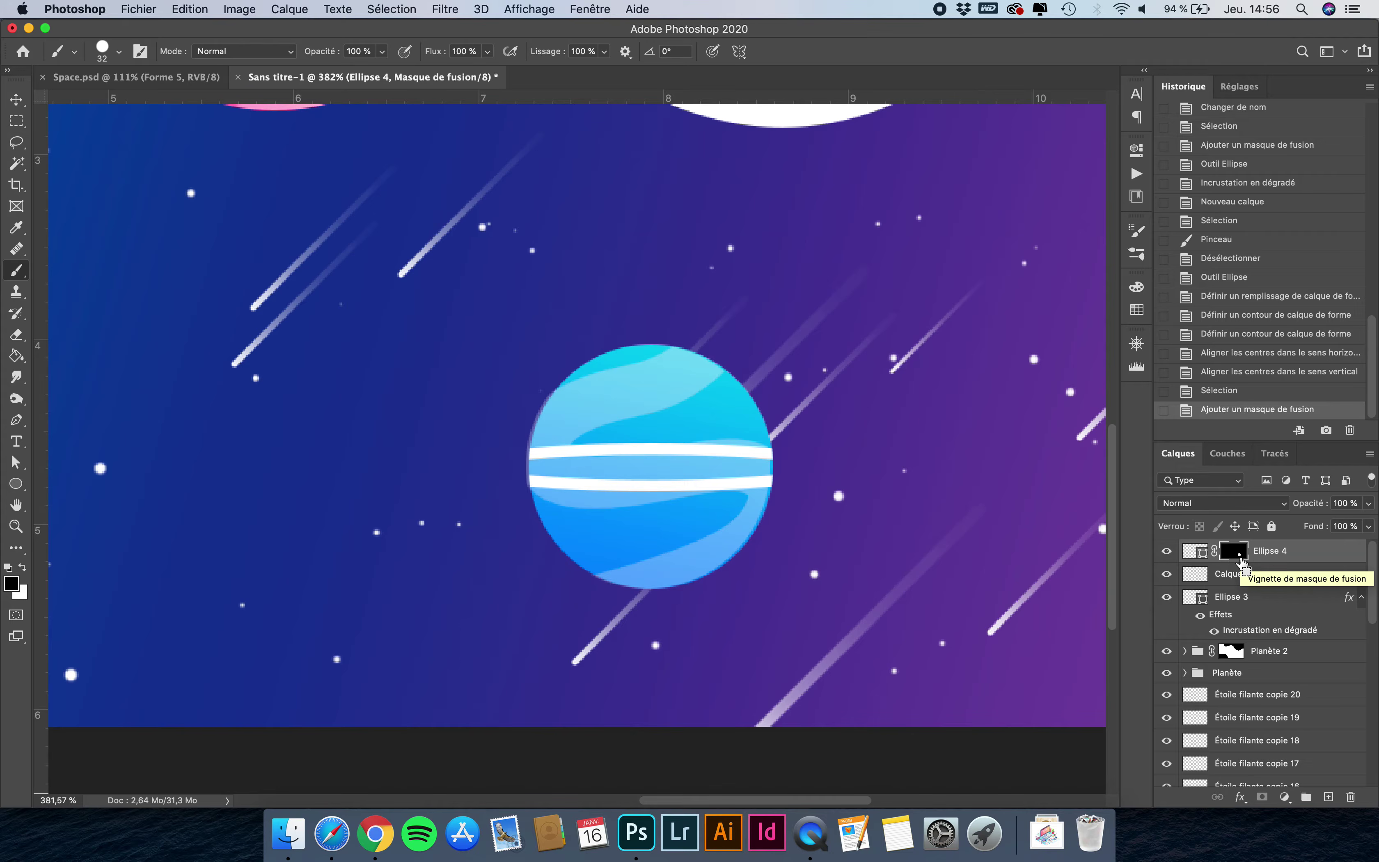
pyautogui.press('super+z')
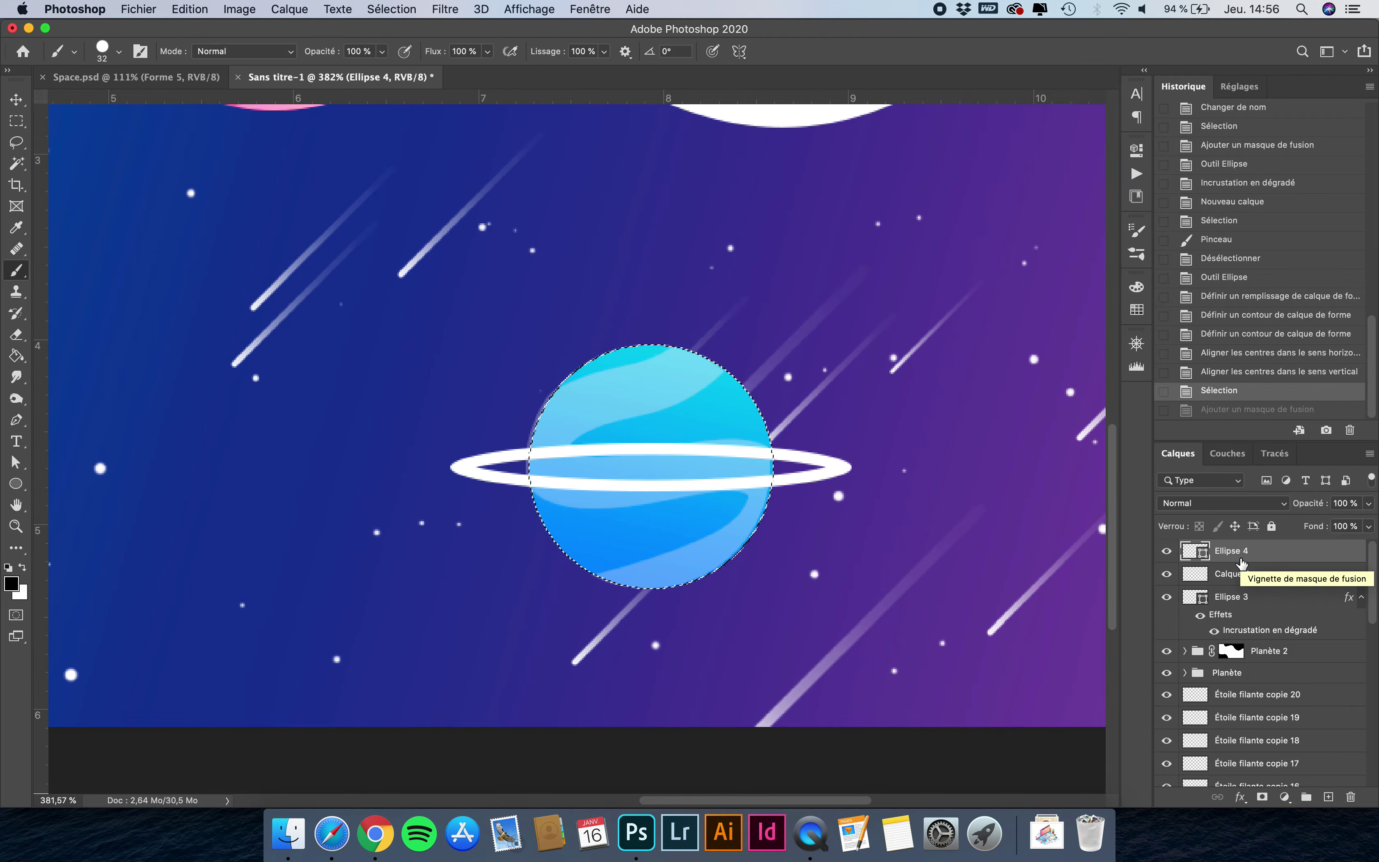
pyautogui.press('super+d')
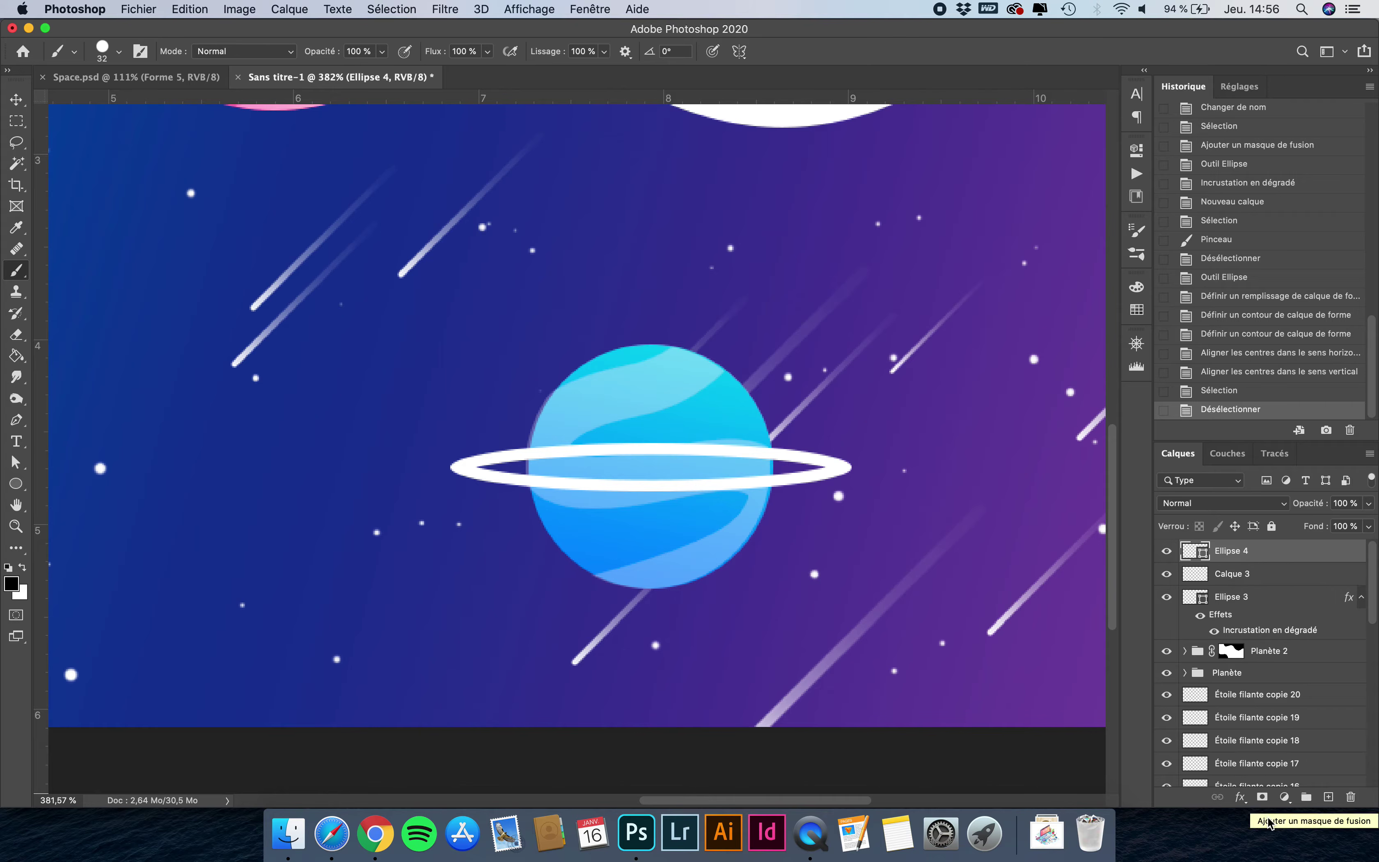
# Add a layer mask to Ellipse 4 and, within the planet's outline, paint out most of the ring's rear upper arc in black.
pyautogui.click(1262, 797)
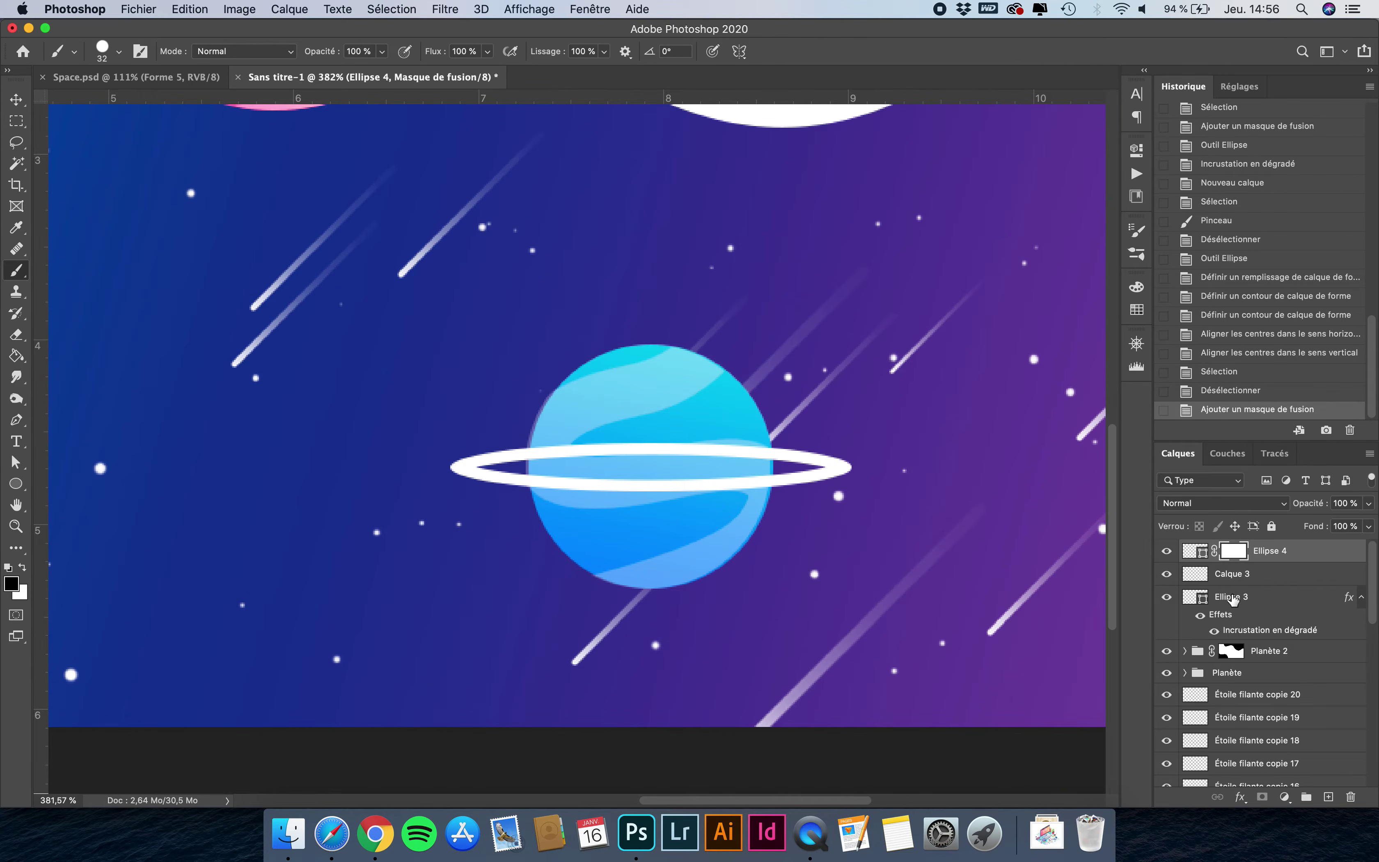
pyautogui.keyDown('super'); pyautogui.click(1201, 596); pyautogui.keyUp('super')
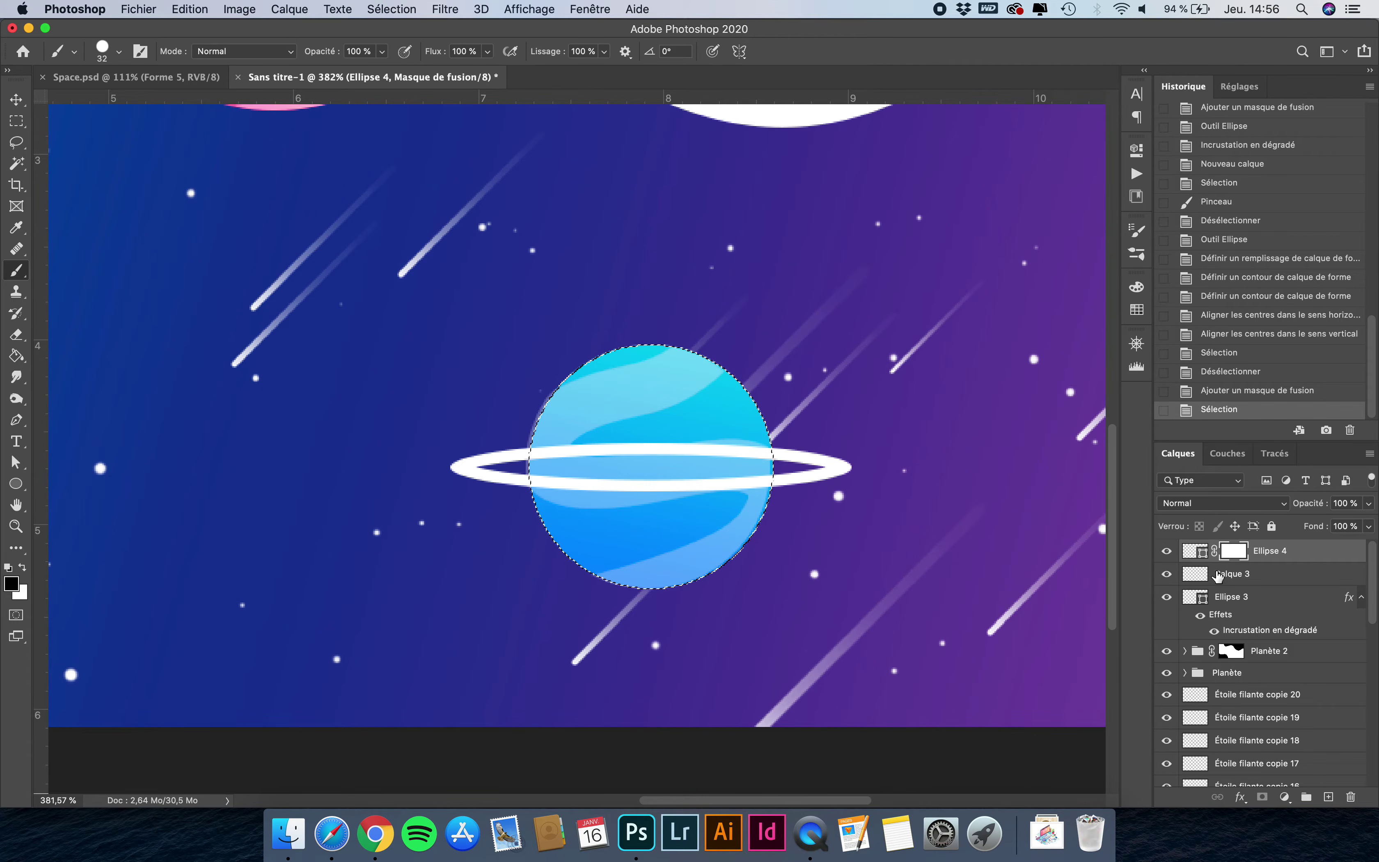
pyautogui.click(685, 448)
pyautogui.moveTo(632, 447); pyautogui.dragTo(531, 451)
# Set the brush smoothing to 0%, mask out the remaining piece of the ring's rear arc and remove the selection.
pyautogui.click(603, 51)
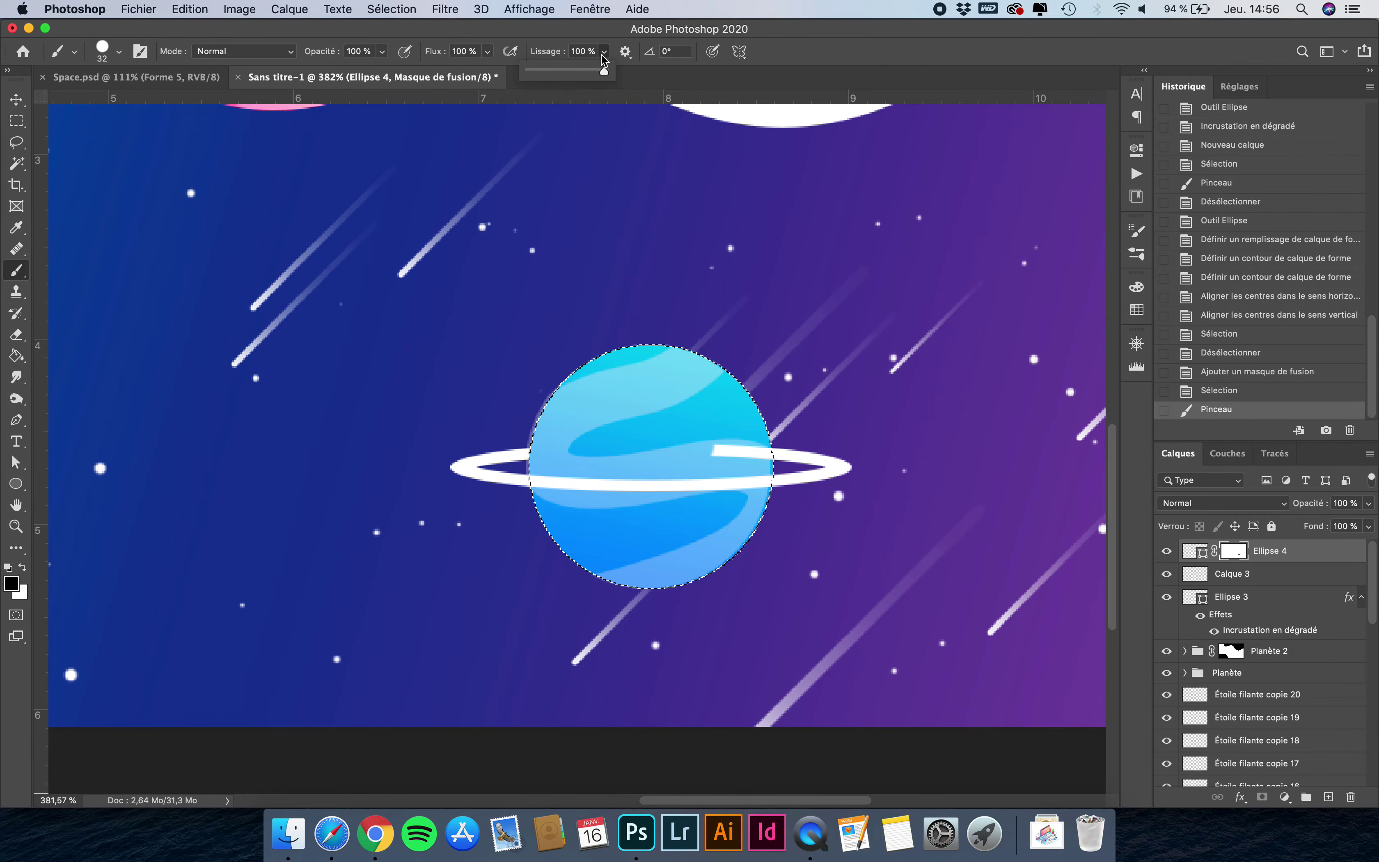
pyautogui.moveTo(612, 72); pyautogui.dragTo(484, 72)
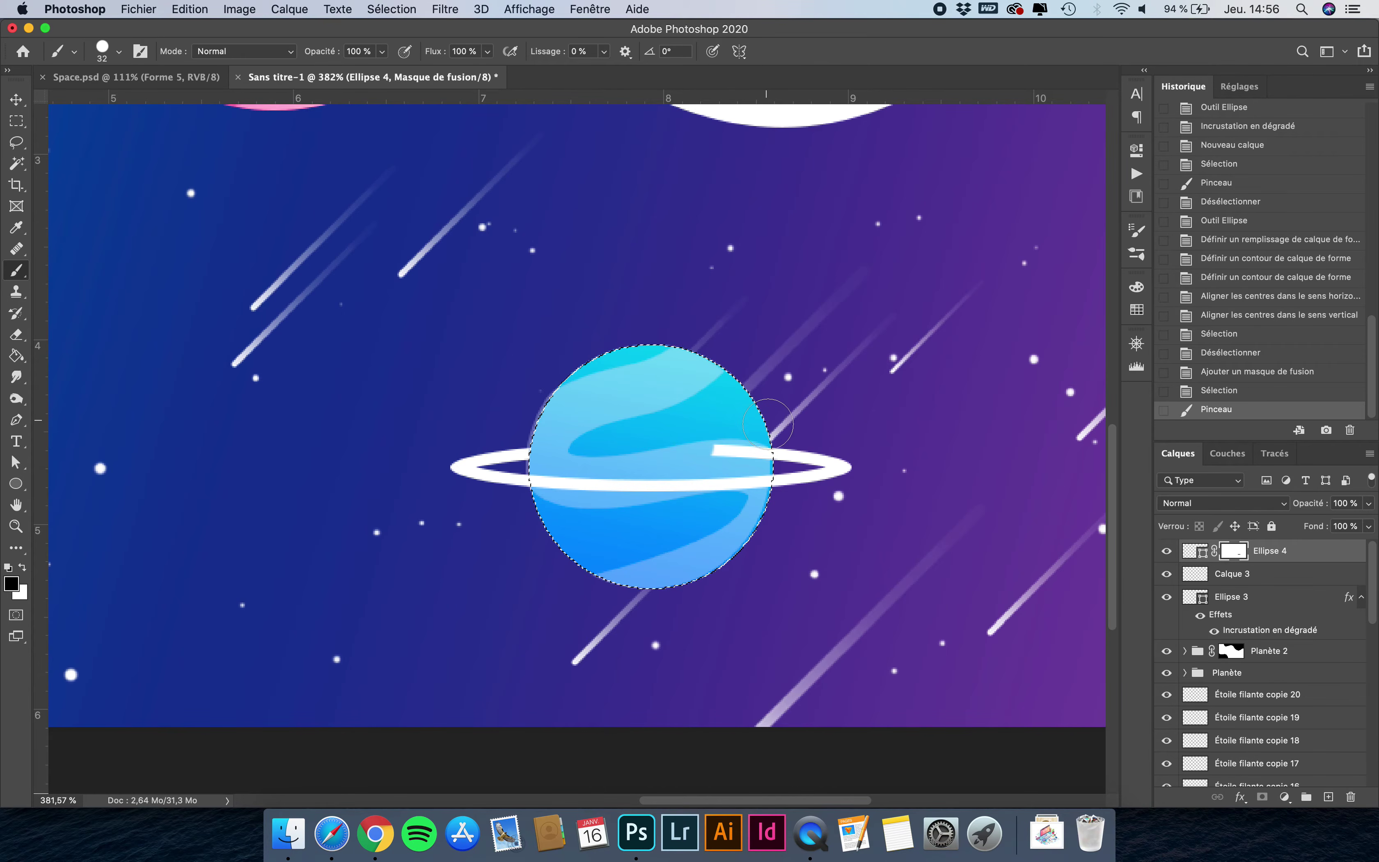
pyautogui.moveTo(719, 442); pyautogui.dragTo(755, 449)
pyautogui.press('super+d')
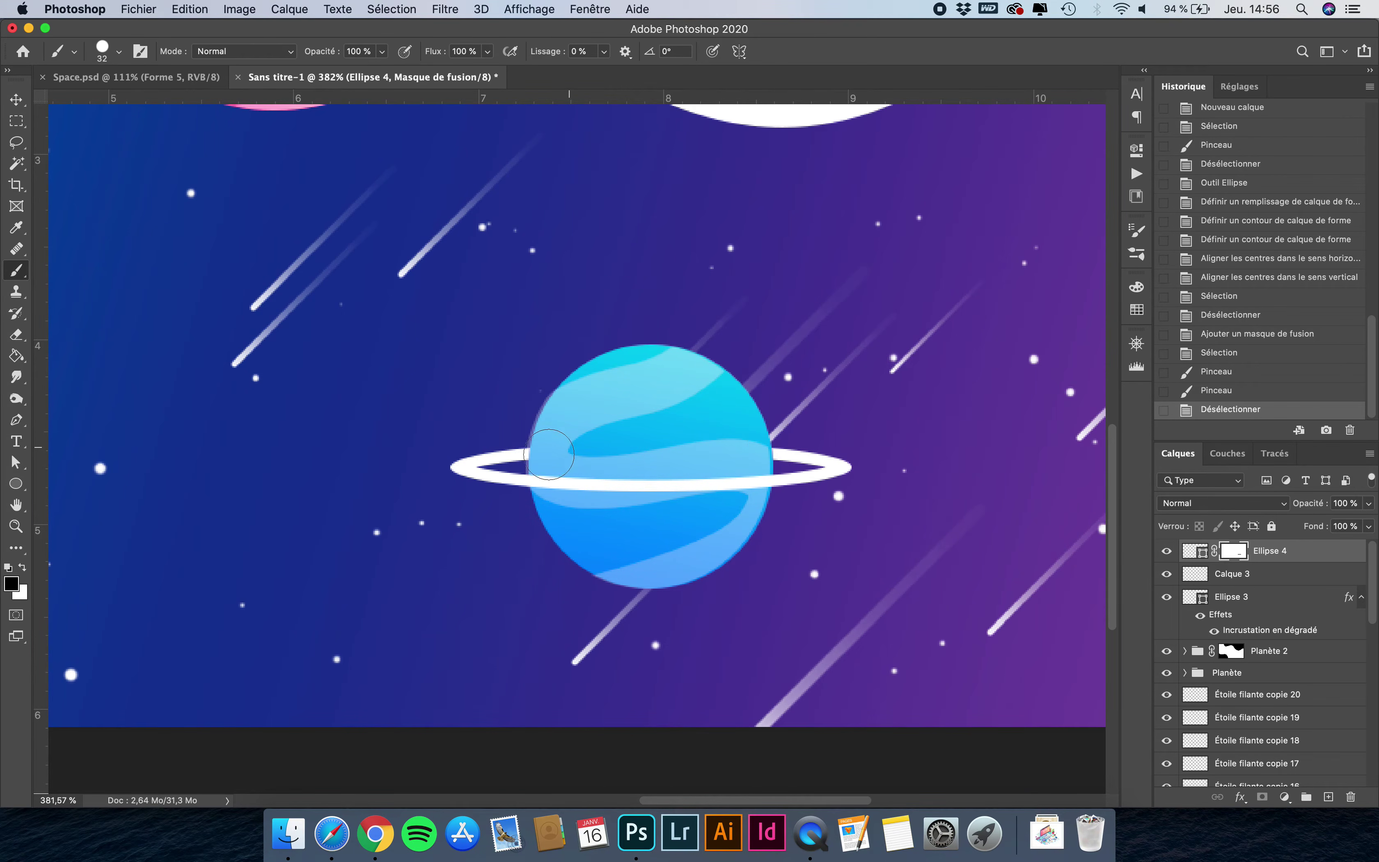
# Lower the Ellipse 4 ring layer's opacity to 77%.
pyautogui.click(1368, 504)
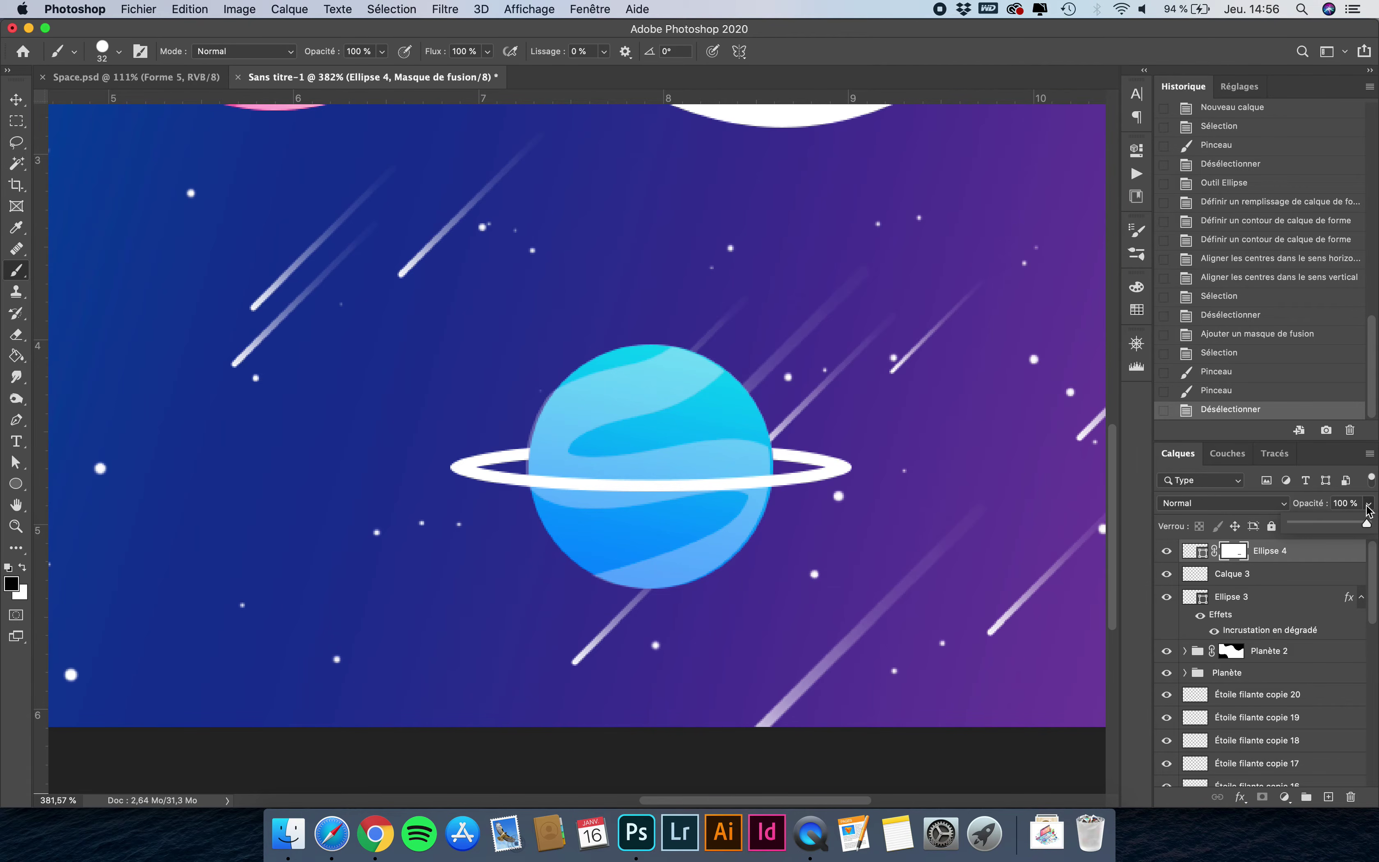
pyautogui.click(1326, 519)
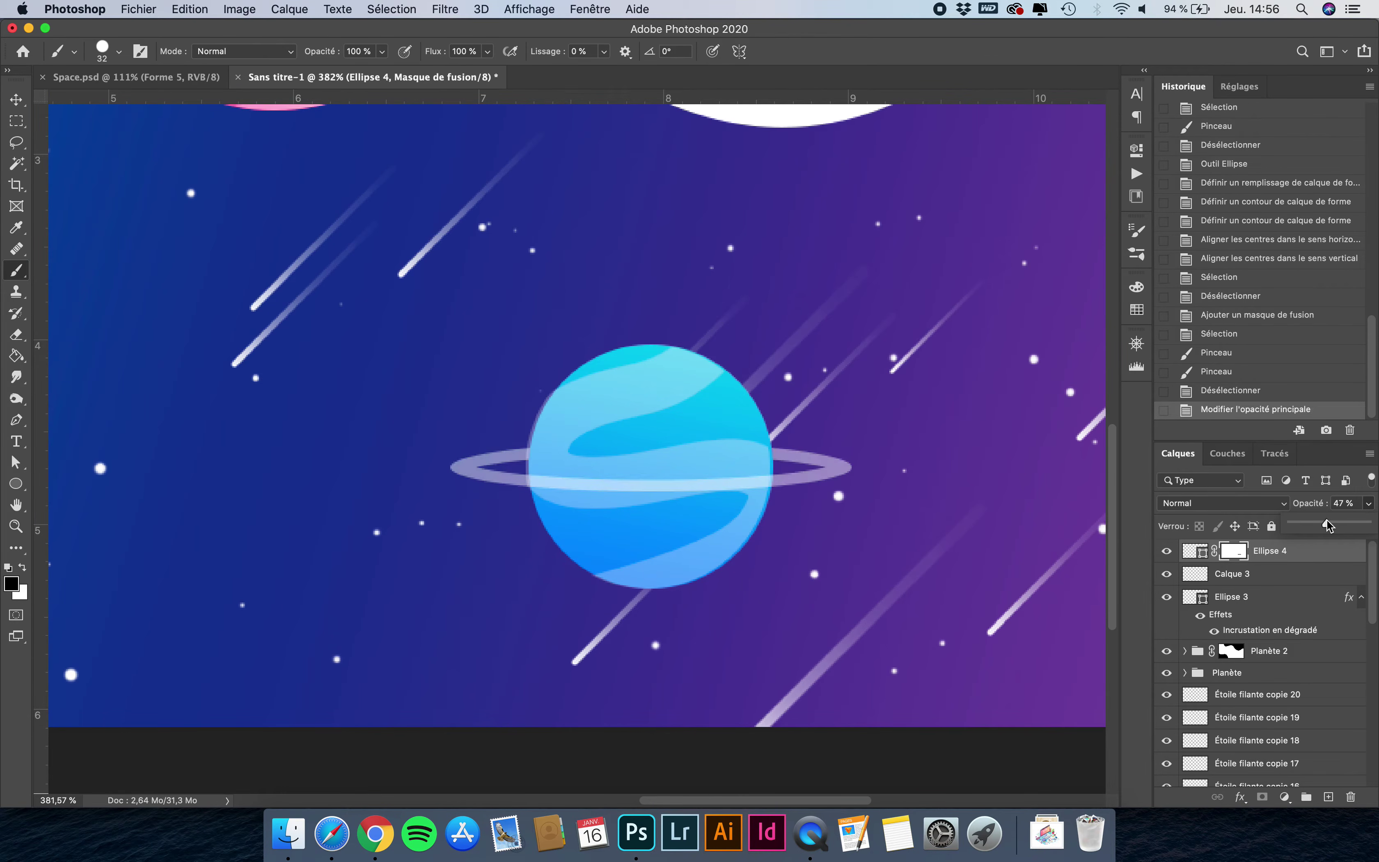
pyautogui.moveTo(1326, 519); pyautogui.dragTo(1351, 523)
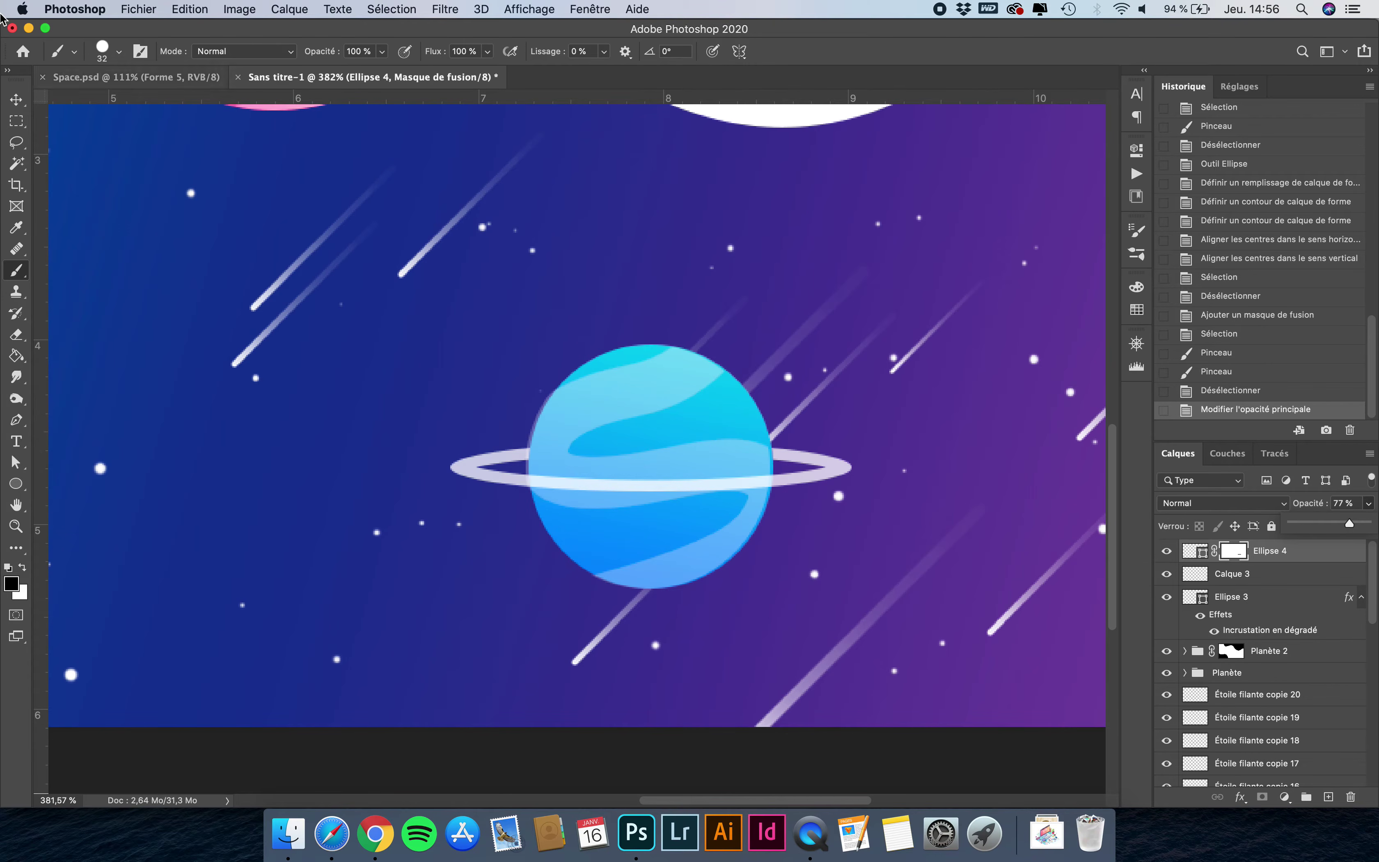
# Group the Ellipse 4, Calque 3 and Ellipse 3 layers and name the group Planète 3.
pyautogui.click(16, 99)
pyautogui.press('super+0')
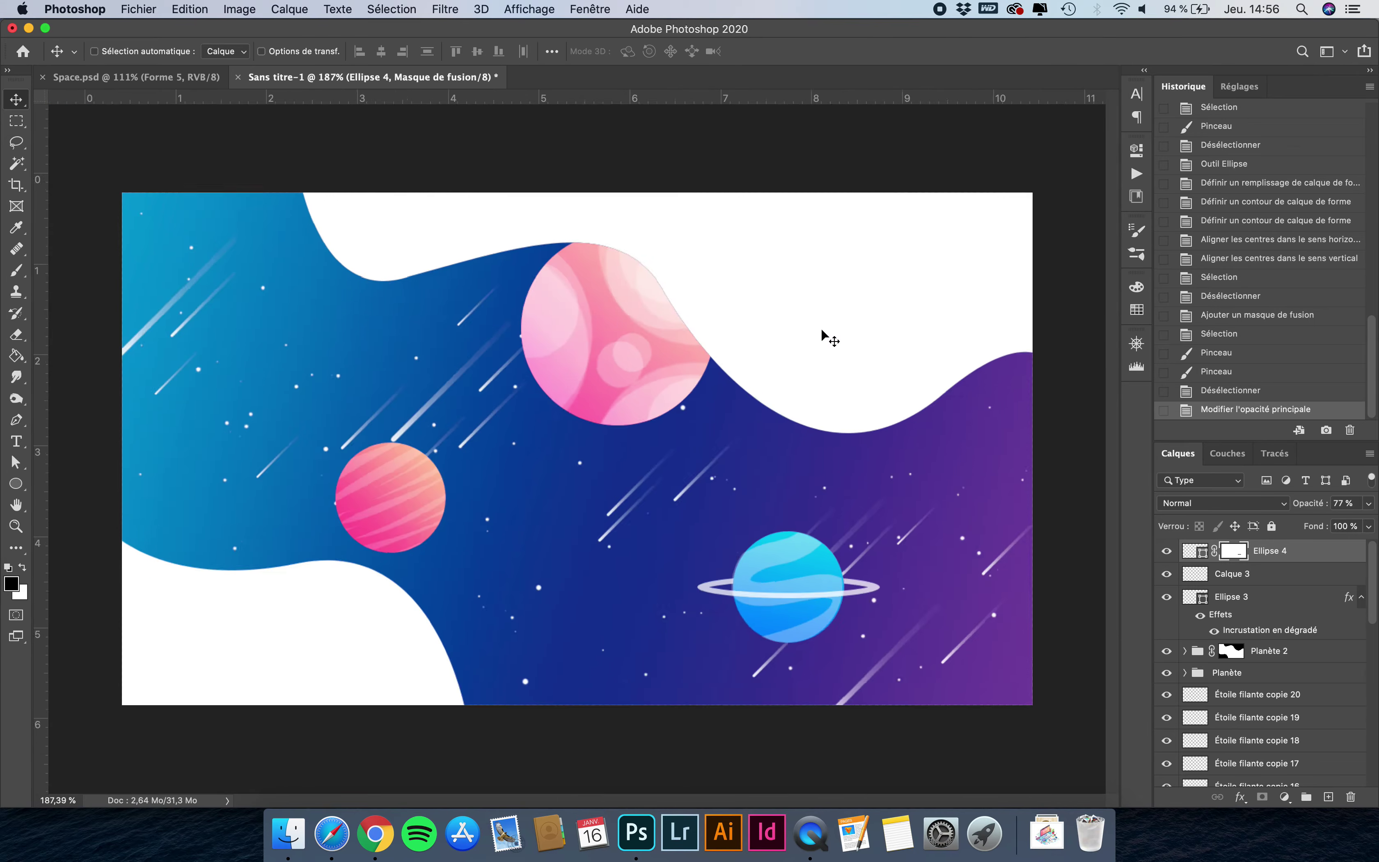
pyautogui.keyDown('shift'); pyautogui.click(1258, 599); pyautogui.keyUp('shift')
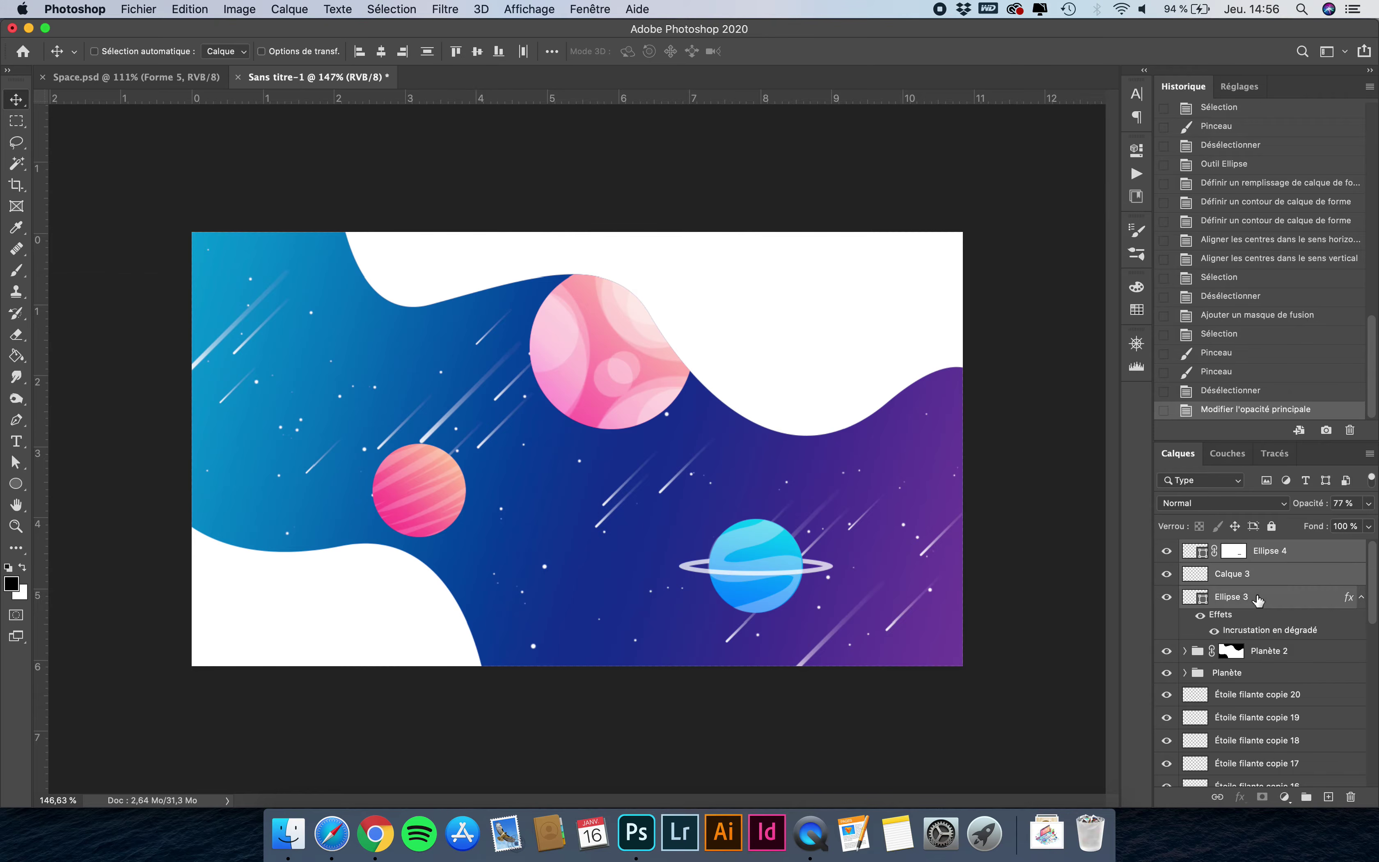
pyautogui.click(1306, 797)
pyautogui.write('Planète 3')
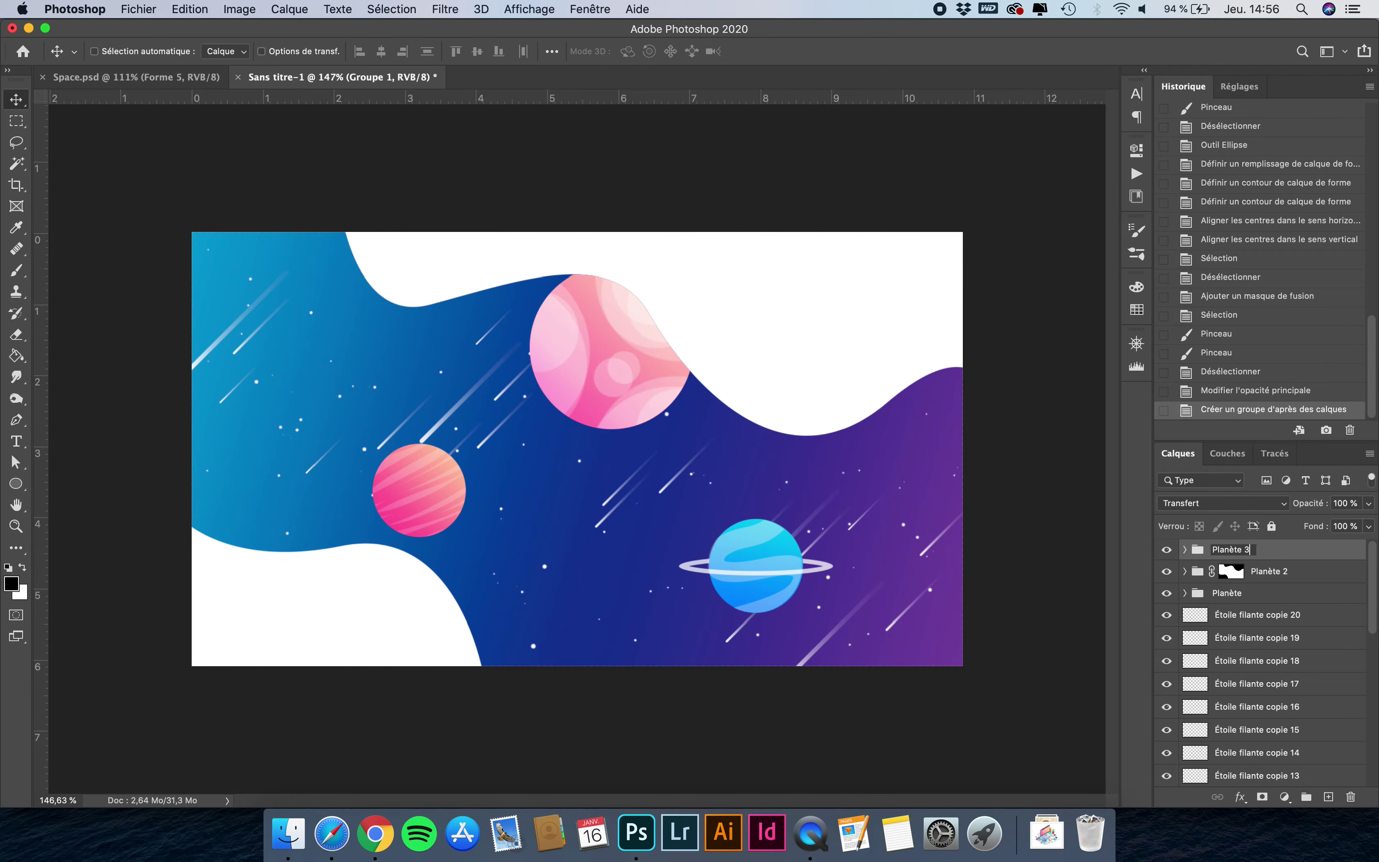
pyautogui.press('Return')
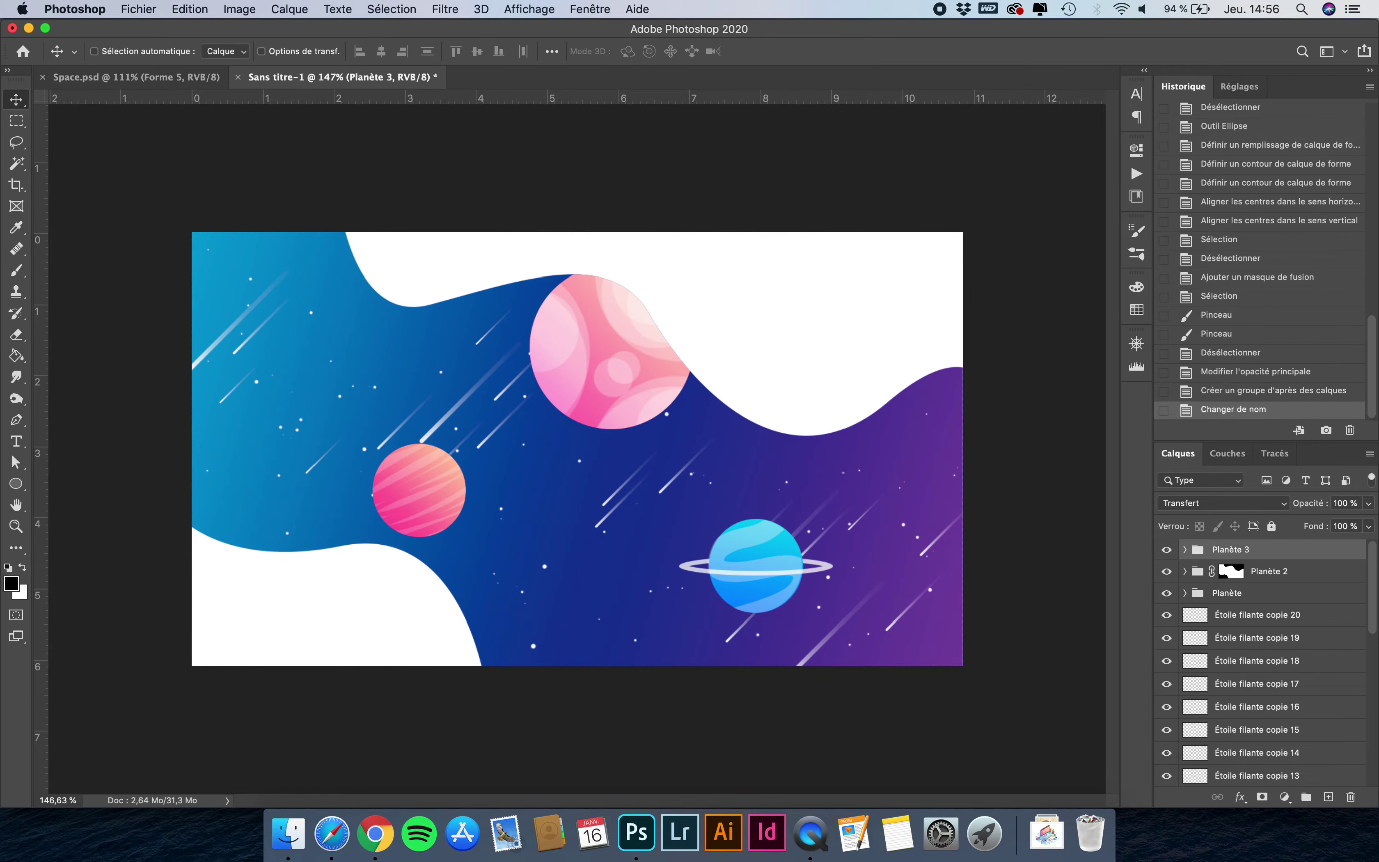
# Rotate the Planète 3 group counter-clockwise with Free Transform to tilt its ring, and move the planet slightly down and to the left.
pyautogui.hotkey('ctrl', 't')
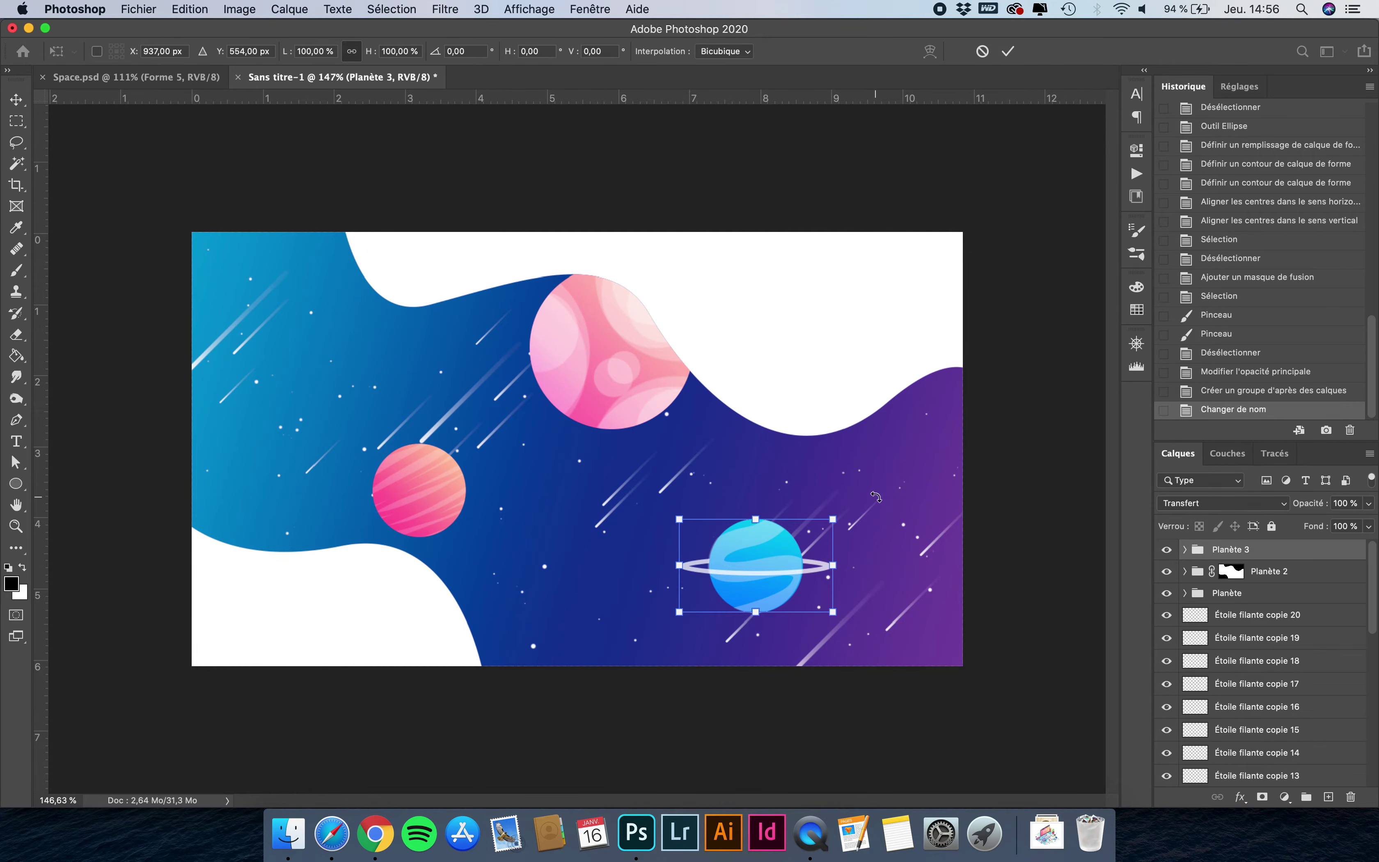
pyautogui.moveTo(876, 495); pyautogui.dragTo(775, 535)
pyautogui.press('Return')
pyautogui.hotkey('ctrl', 't')
pyautogui.press('Return')
pyautogui.scroll(-3, 775, 536)
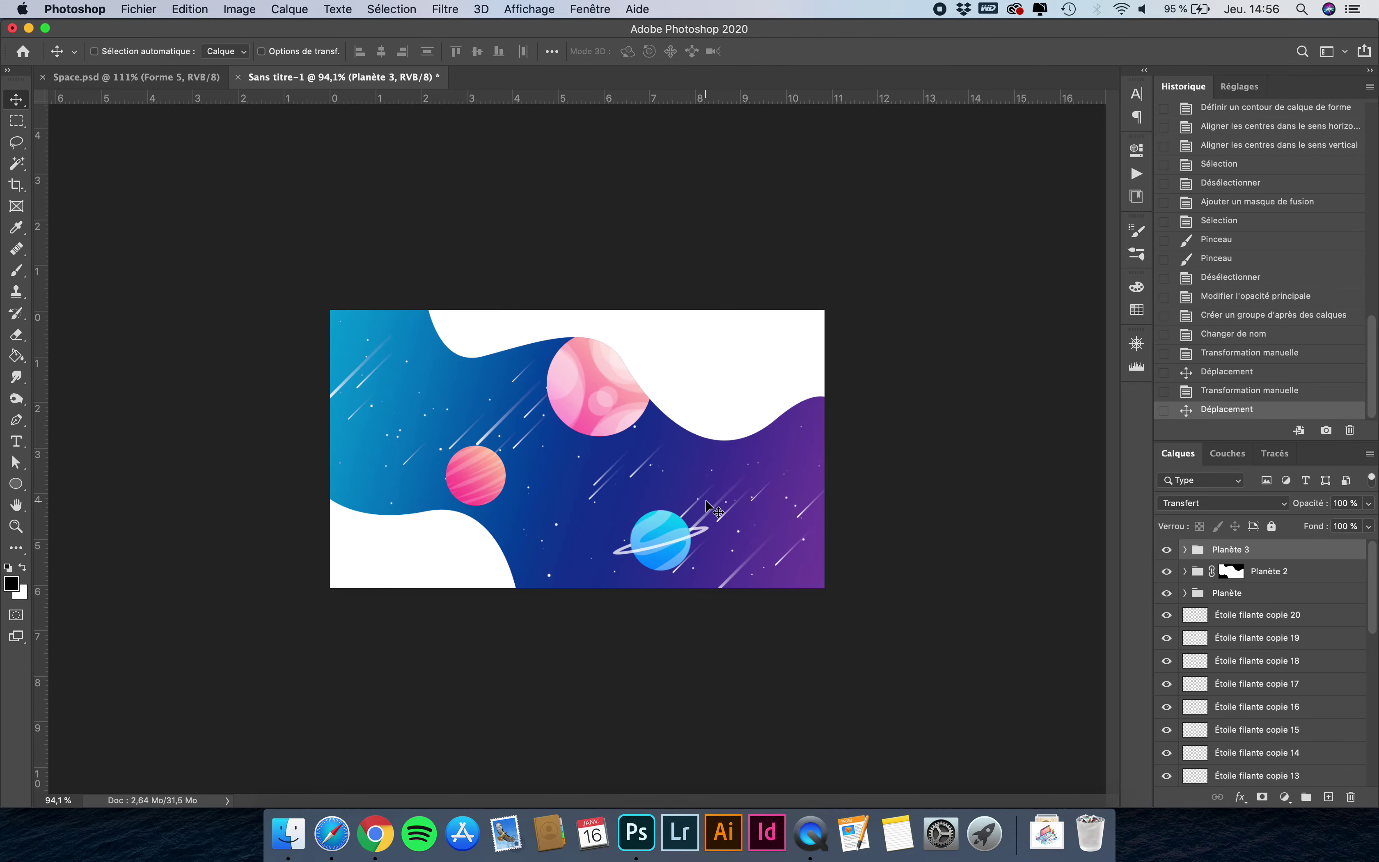
pyautogui.hotkey('ctrl', 's')
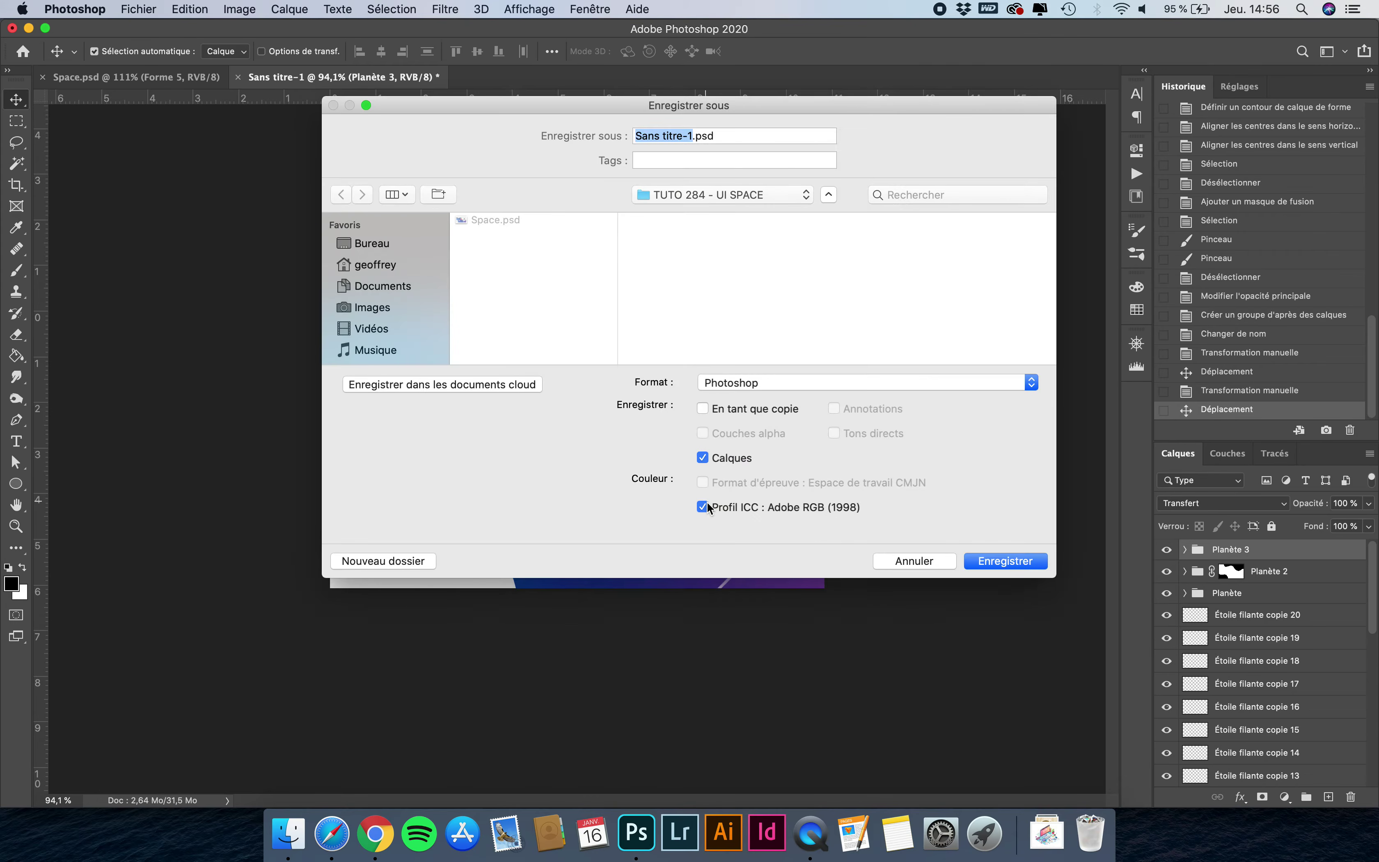
pyautogui.click(912, 562)
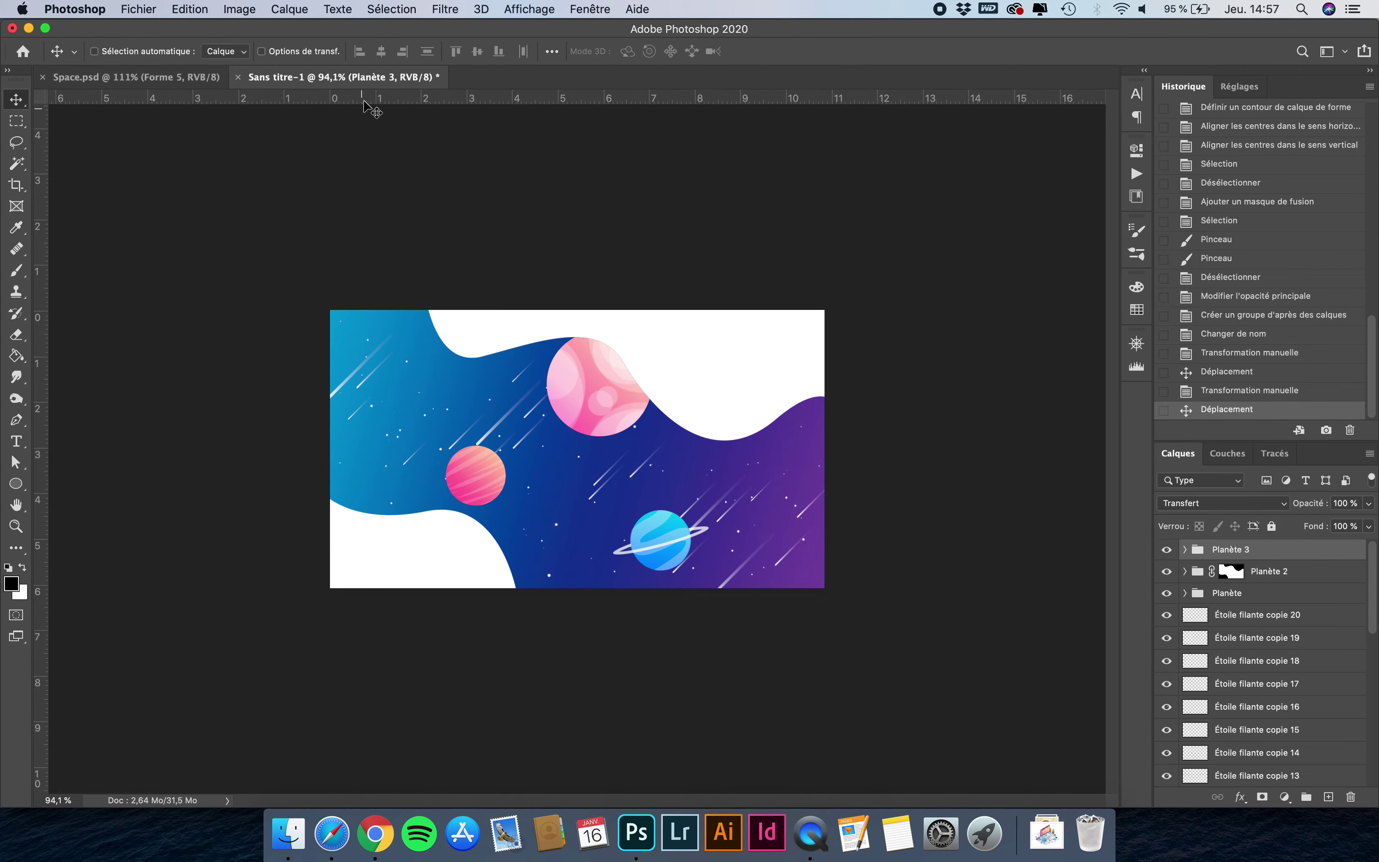
pyautogui.scroll(2, 560, 368)
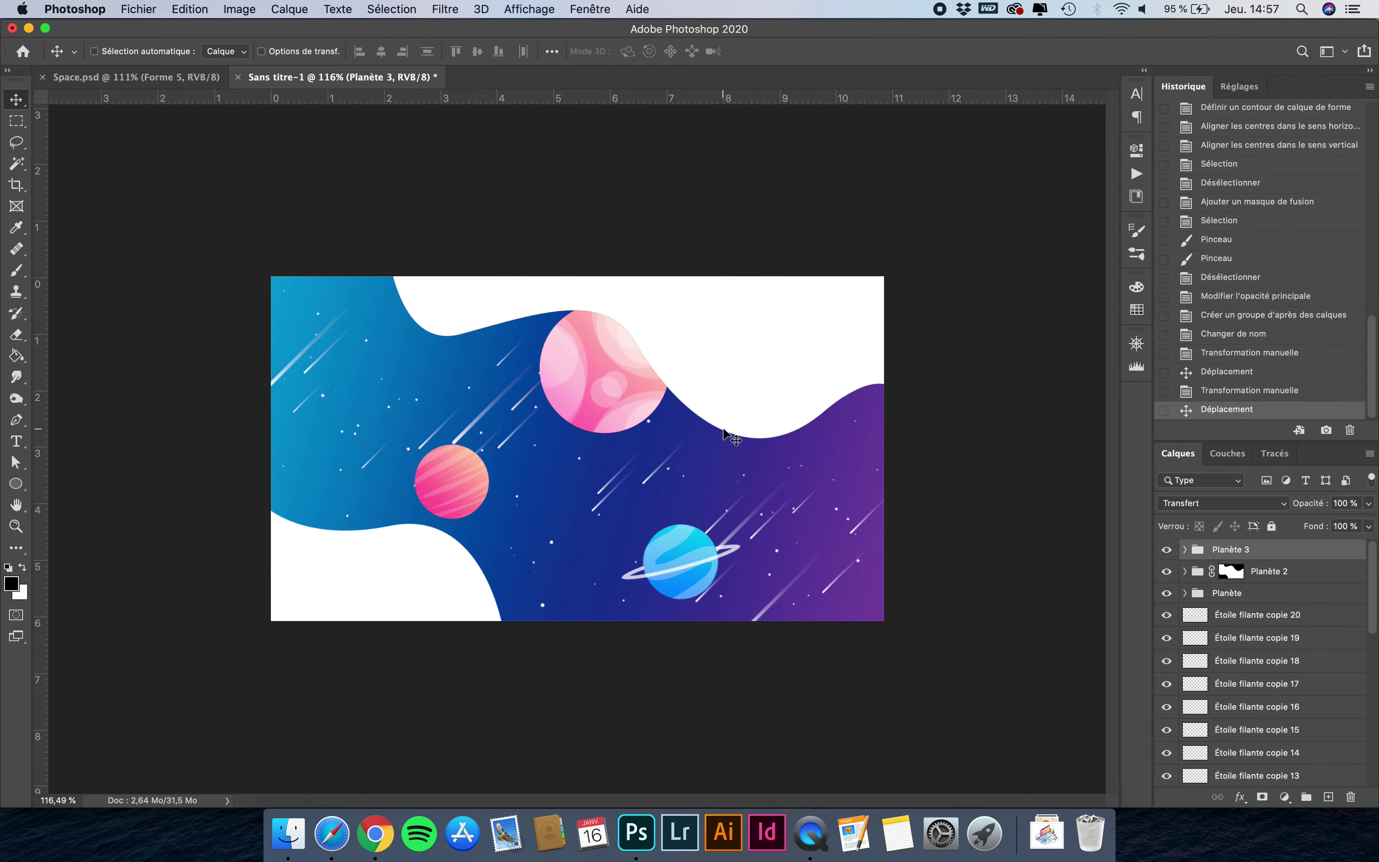
pyautogui.scroll(3, 735, 487)
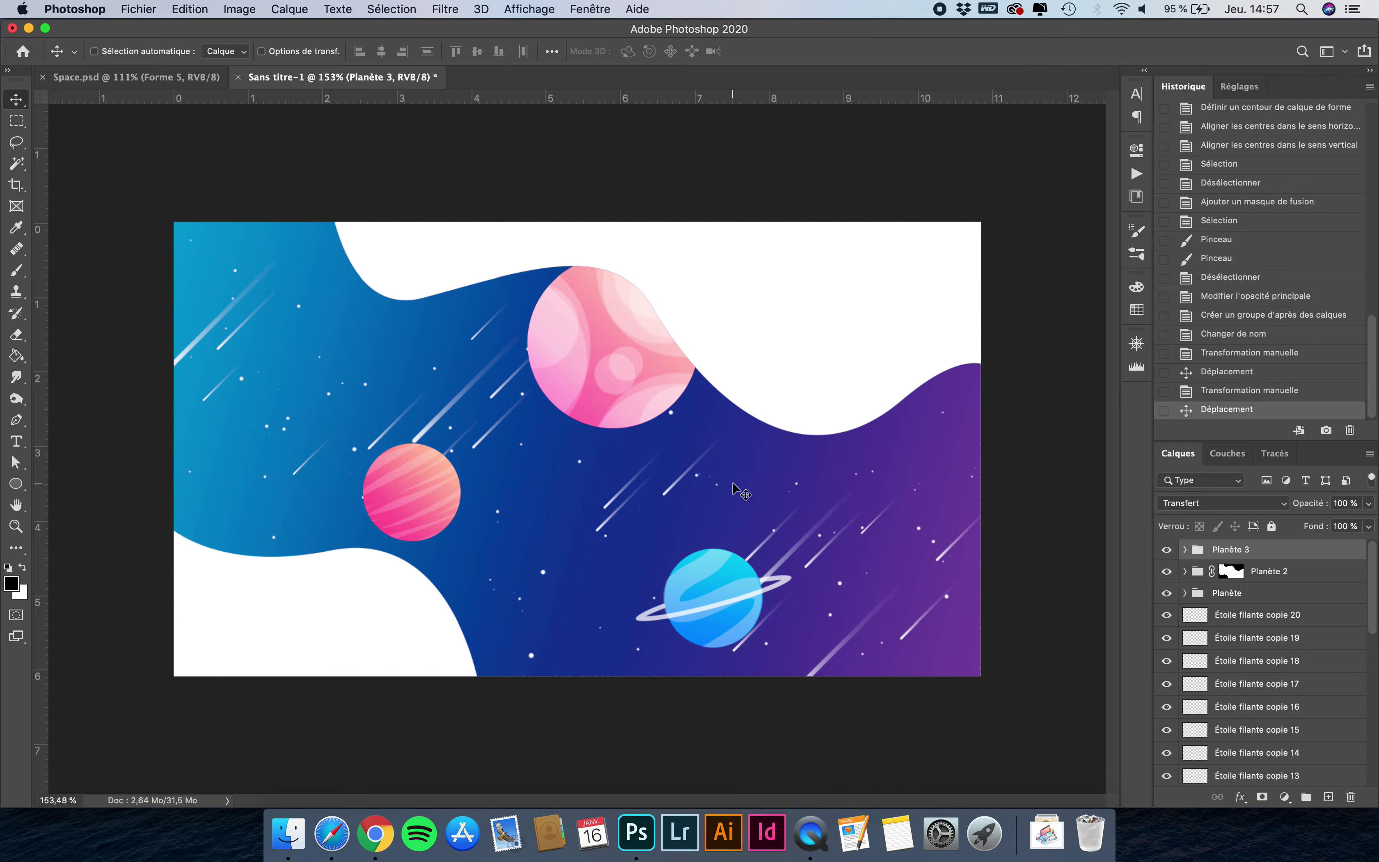
# Create a new layer above Planète 3 and set up a soft black 260 px brush at 22% opacity, undoing the test stroke.
pyautogui.click(1328, 796)
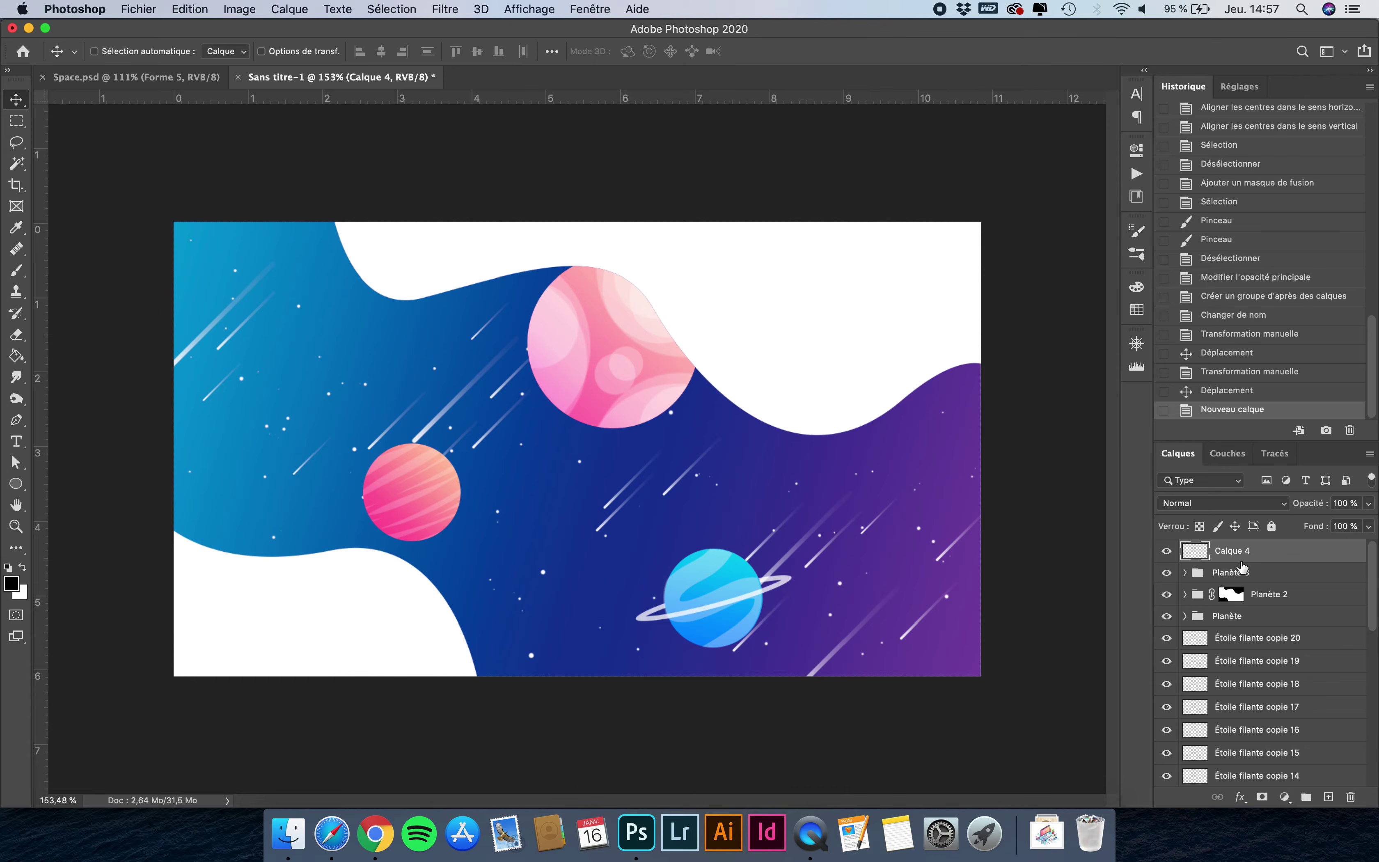
pyautogui.click(16, 271)
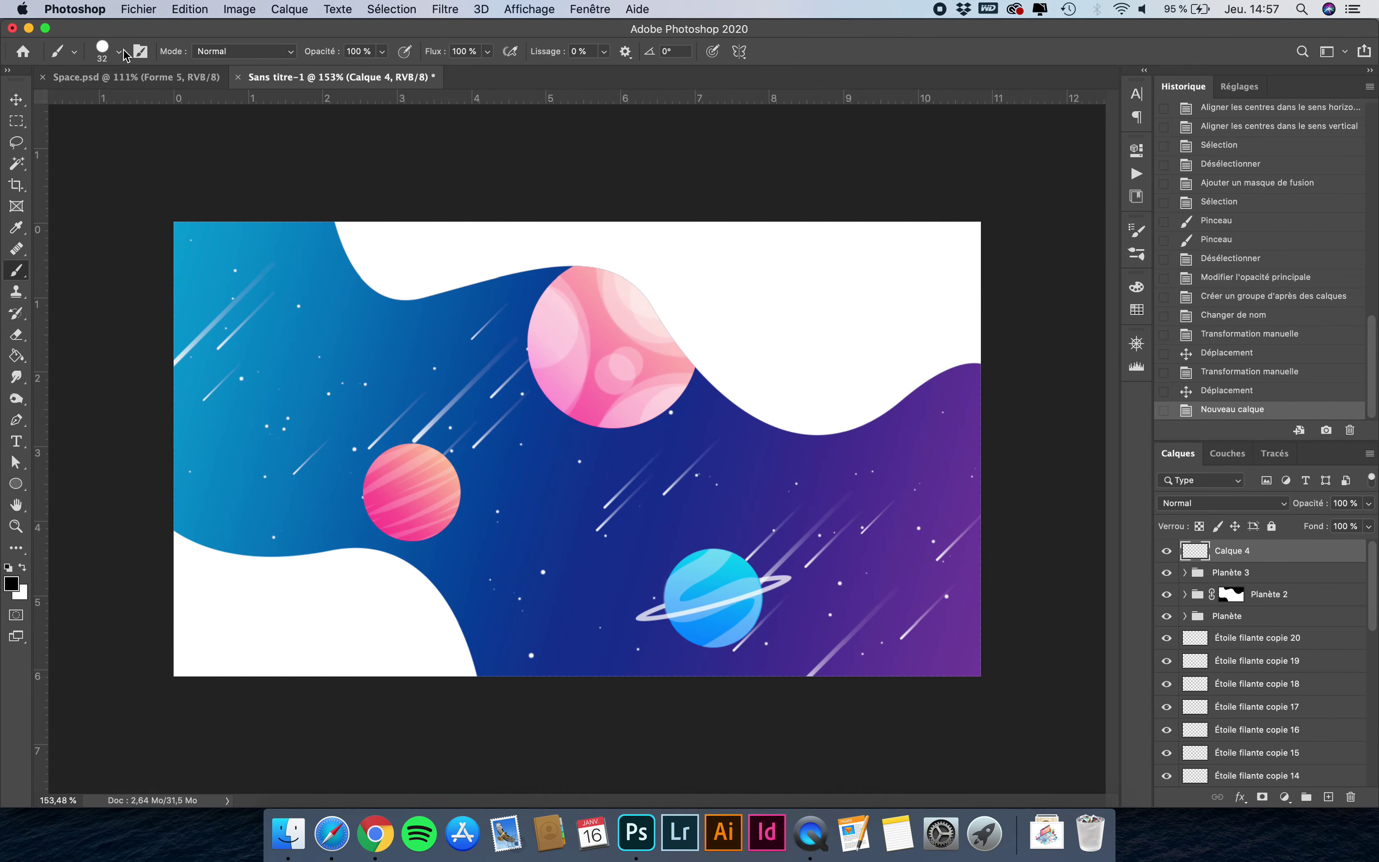
pyautogui.click(103, 50)
pyautogui.click(91, 229)
pyautogui.moveTo(380, 57); pyautogui.dragTo(323, 74)
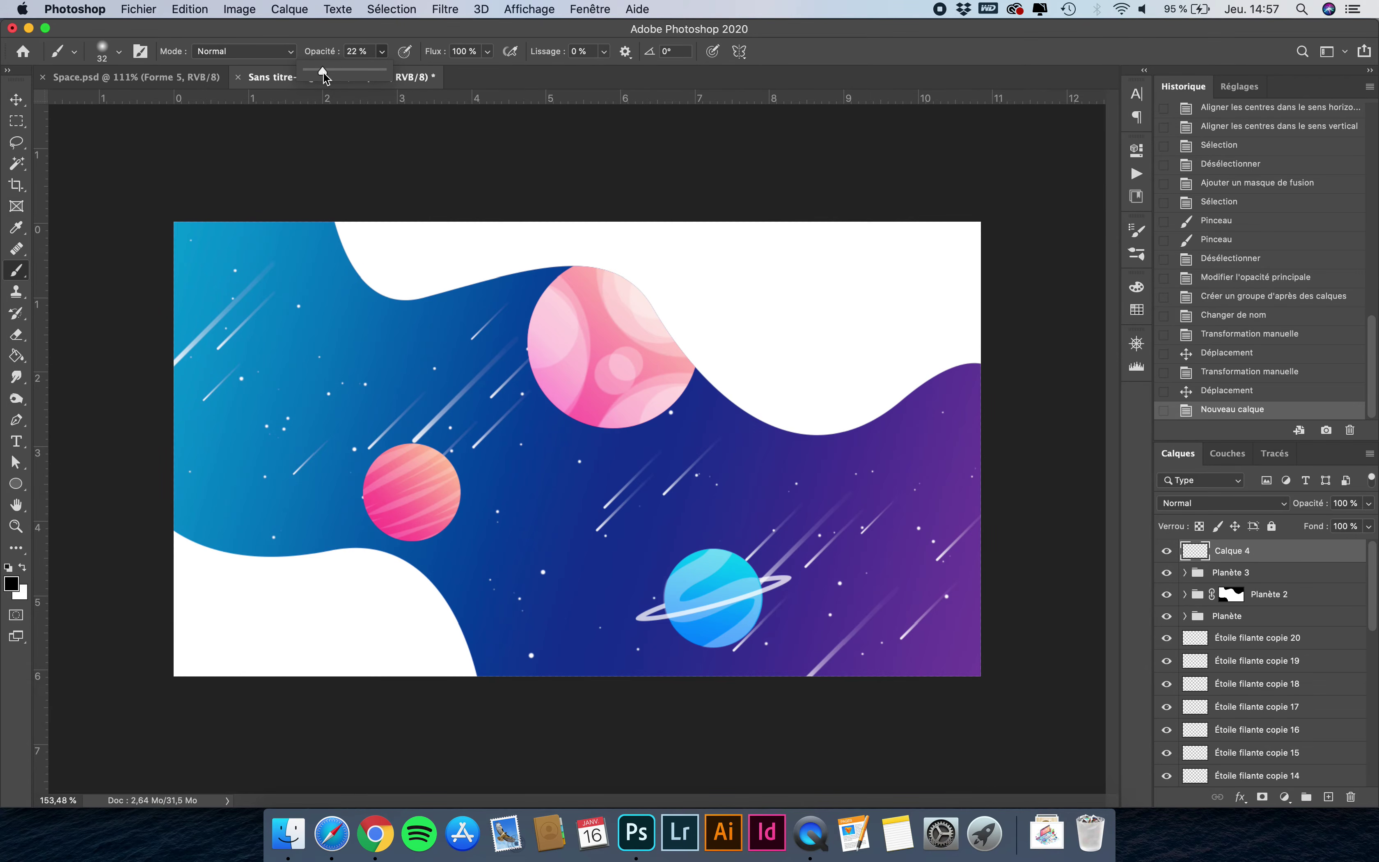
pyautogui.moveTo(330, 316); pyautogui.dragTo(387, 316)
pyautogui.moveTo(359, 228)
pyautogui.mouseDown()
pyautogui.moveTo(323, 191)
pyautogui.moveTo(345, 247)
pyautogui.moveTo(381, 268)
pyautogui.mouseUp()
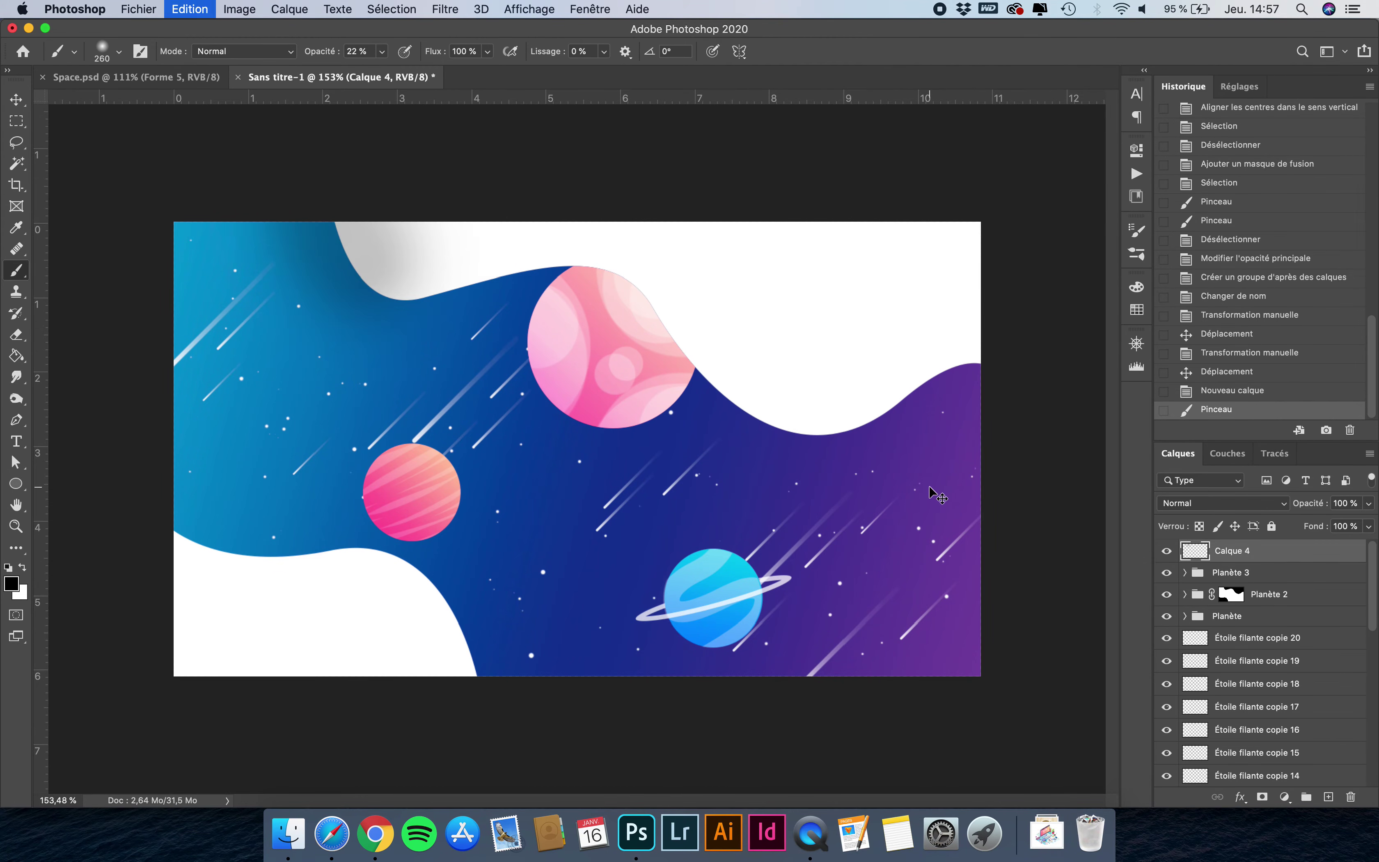
pyautogui.press('super+z')
# Load the Forme 1 background shape's outline as a selection and rename the new layer Ombre.
pyautogui.scroll(-10, 1242, 632)
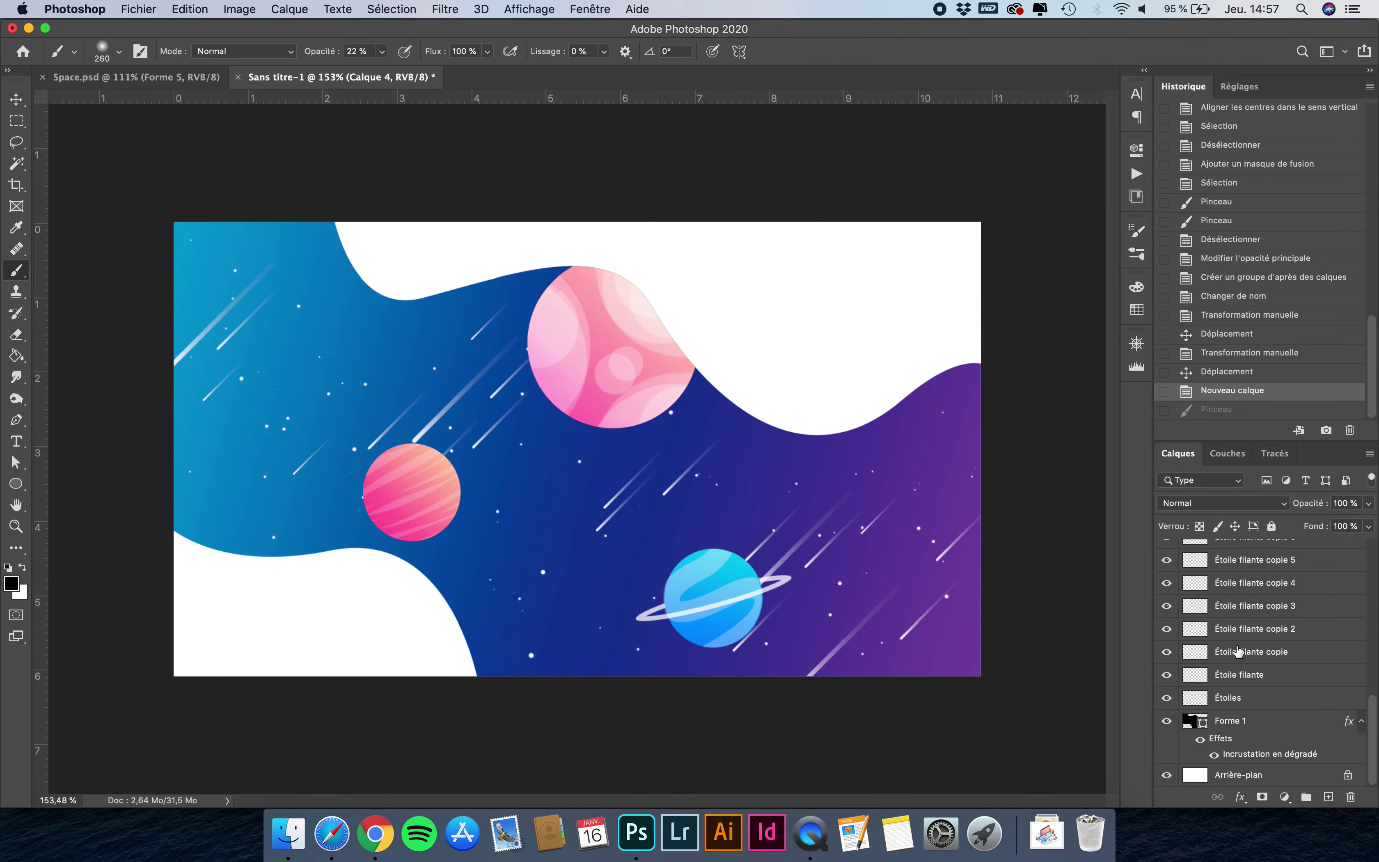
pyautogui.keyDown('super'); pyautogui.click(1199, 727); pyautogui.keyUp('super')
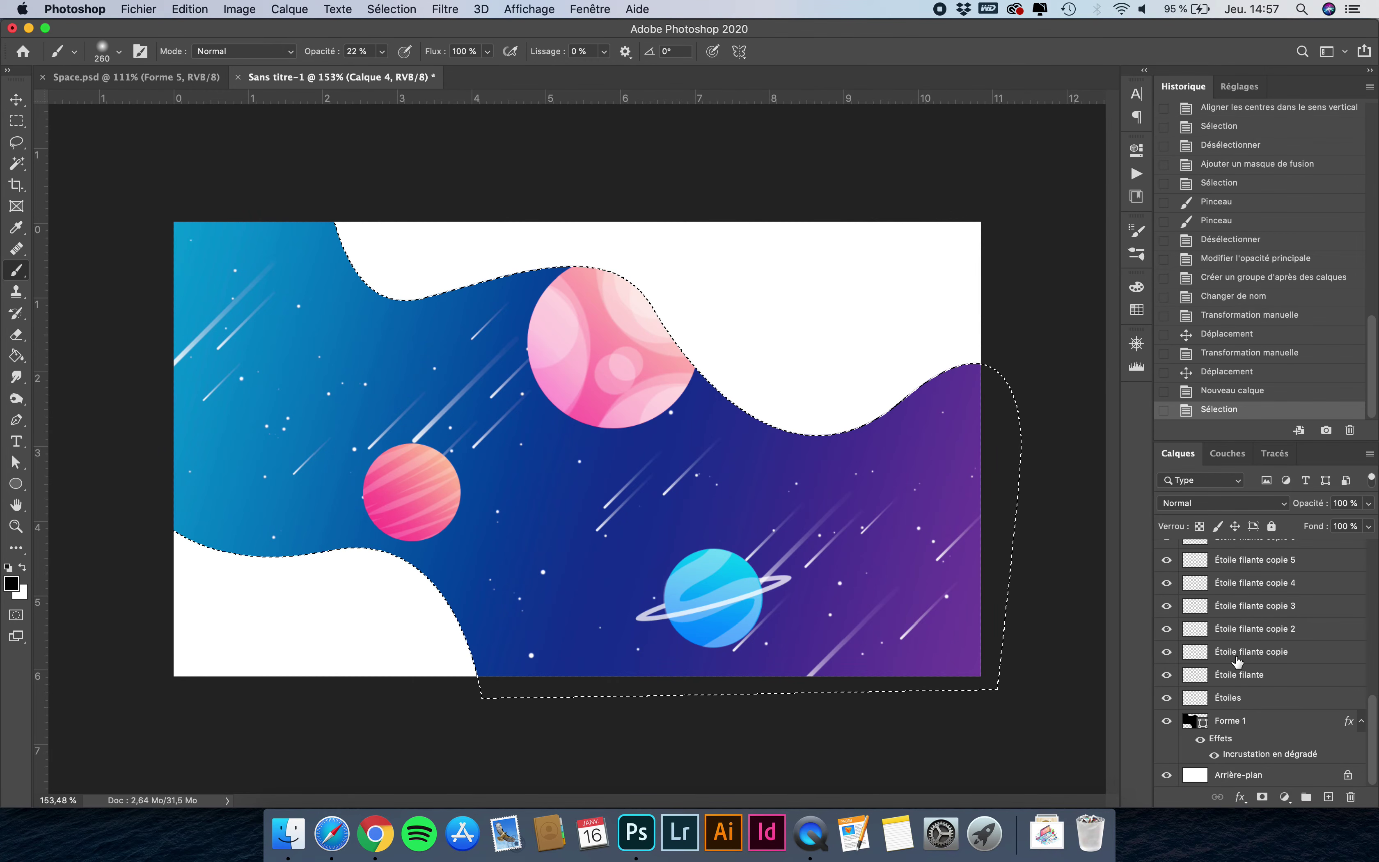
pyautogui.scroll(10, 1230, 598)
pyautogui.doubleClick(1229, 552)
pyautogui.write('Ombre')
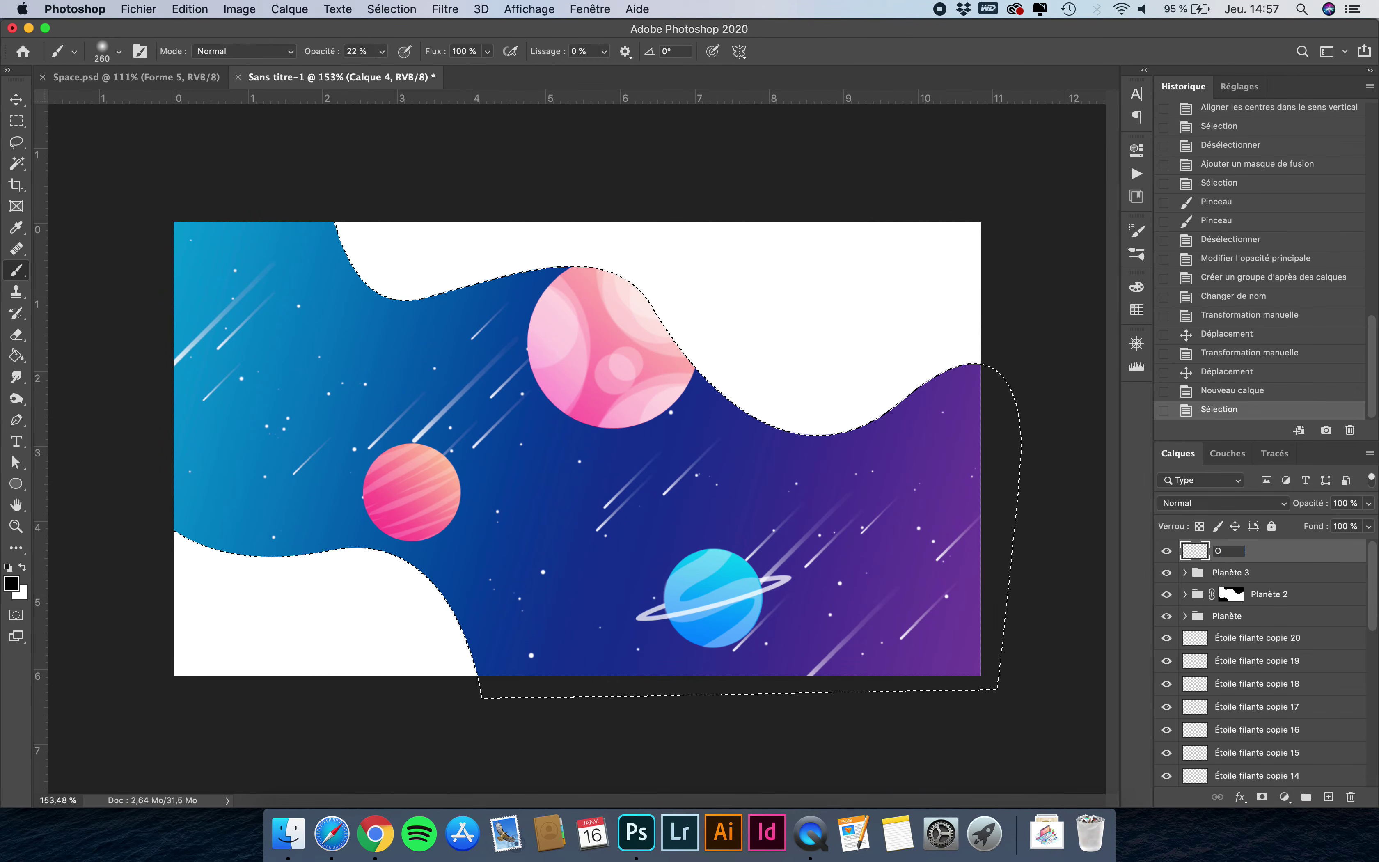
pyautogui.press('Return')
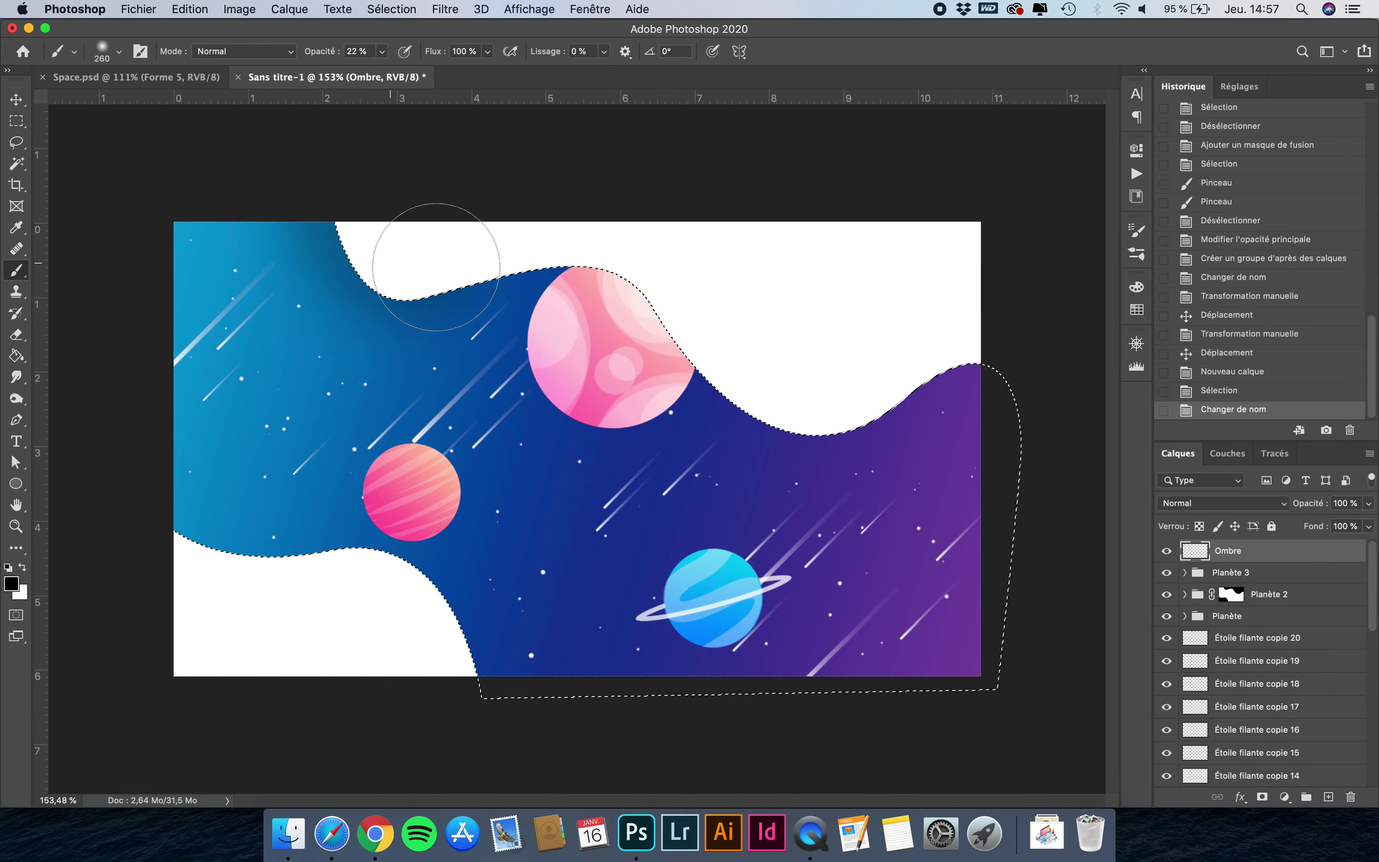
# Paint soft black shadows on the Ombre layer along the upper and lower wavy edges of the background shape.
pyautogui.moveTo(769, 385)
pyautogui.mouseDown()
pyautogui.moveTo(848, 406)
pyautogui.moveTo(941, 354)
pyautogui.moveTo(1011, 354)
pyautogui.mouseUp()
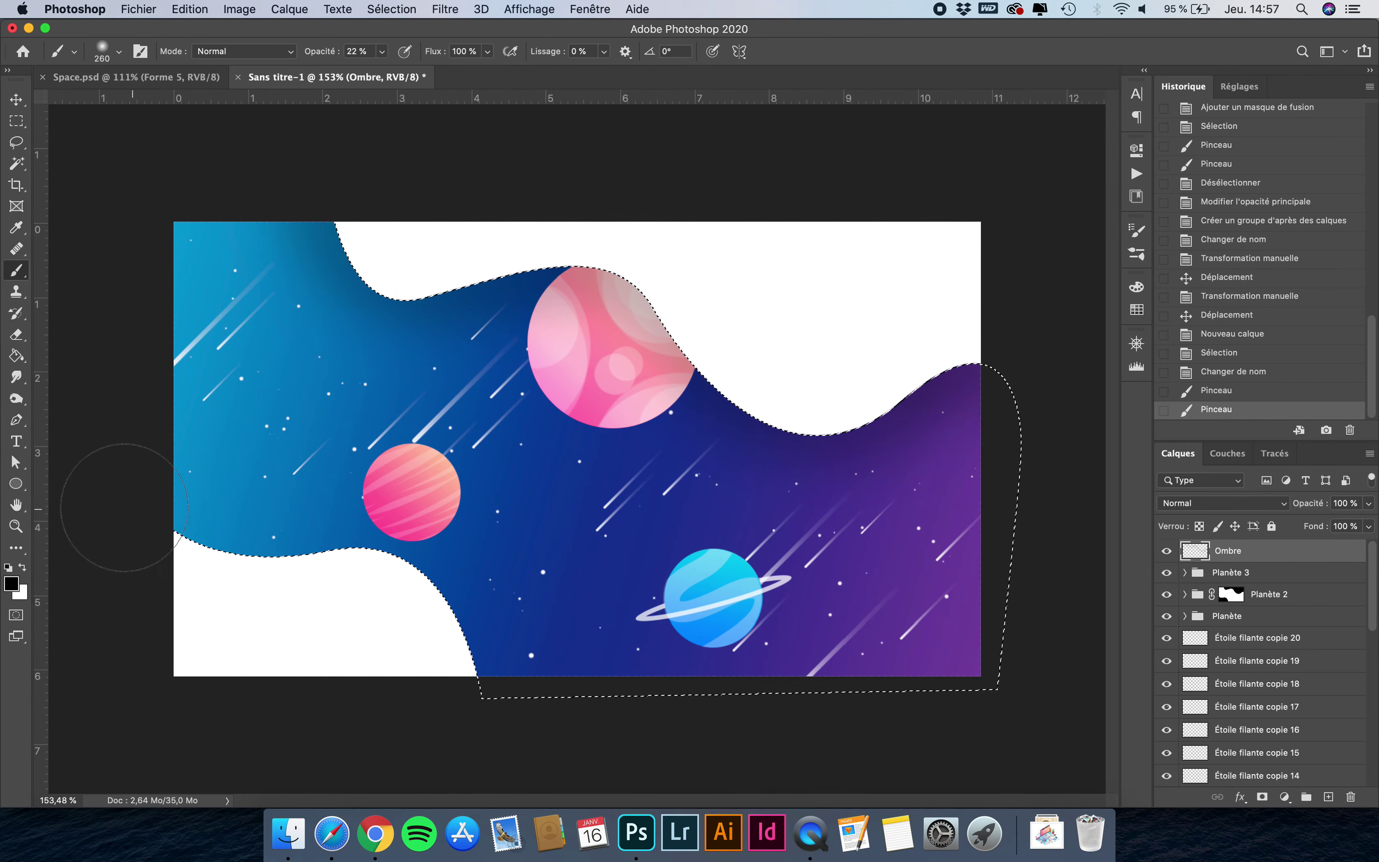
pyautogui.moveTo(189, 561)
pyautogui.mouseDown()
pyautogui.moveTo(314, 569)
pyautogui.moveTo(416, 620)
pyautogui.moveTo(492, 754)
pyautogui.mouseUp()
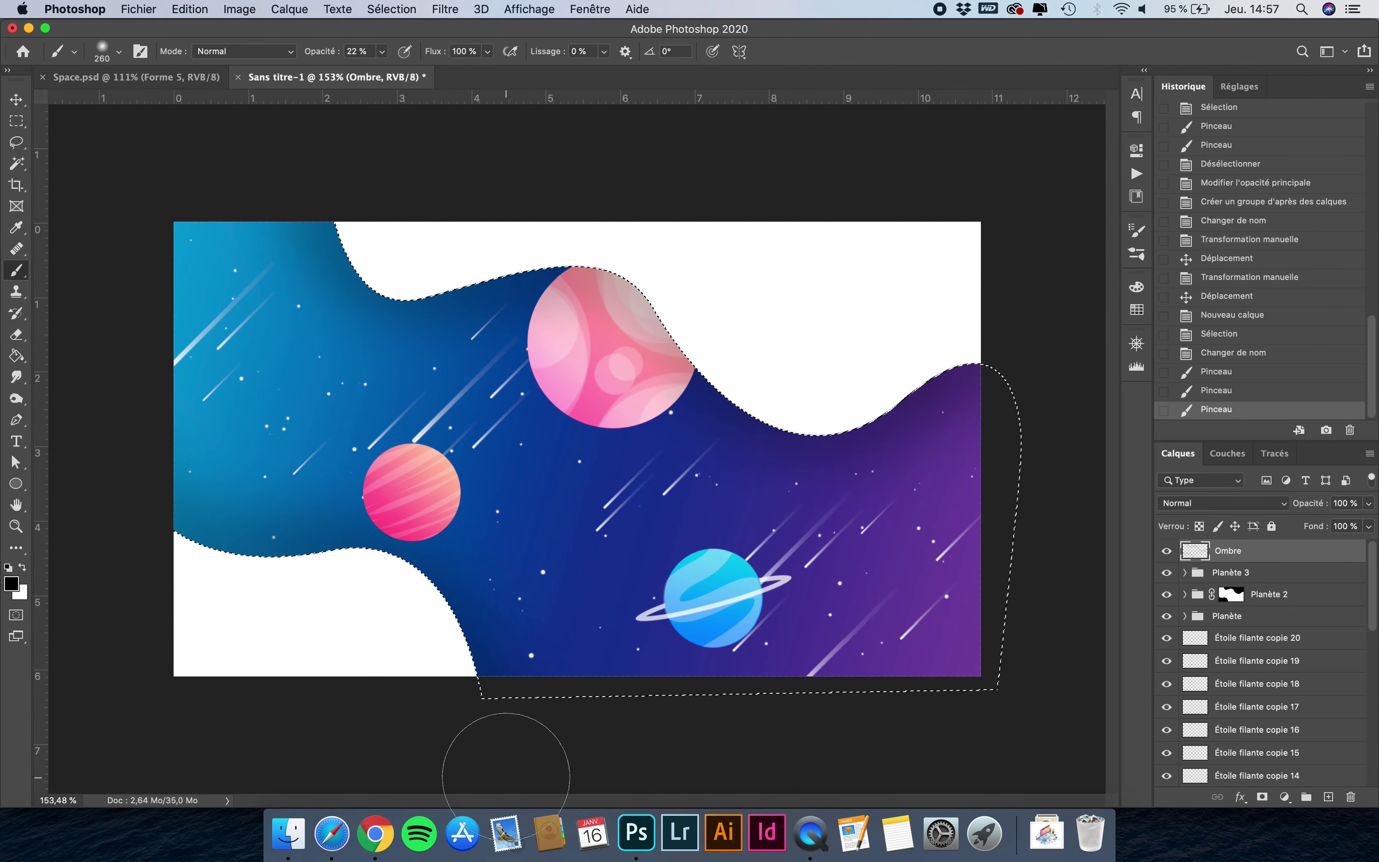
# Clear the selection around the background shape and try a lower opacity for the Ombre layer, leaving it at 100%.
pyautogui.press('super+d')
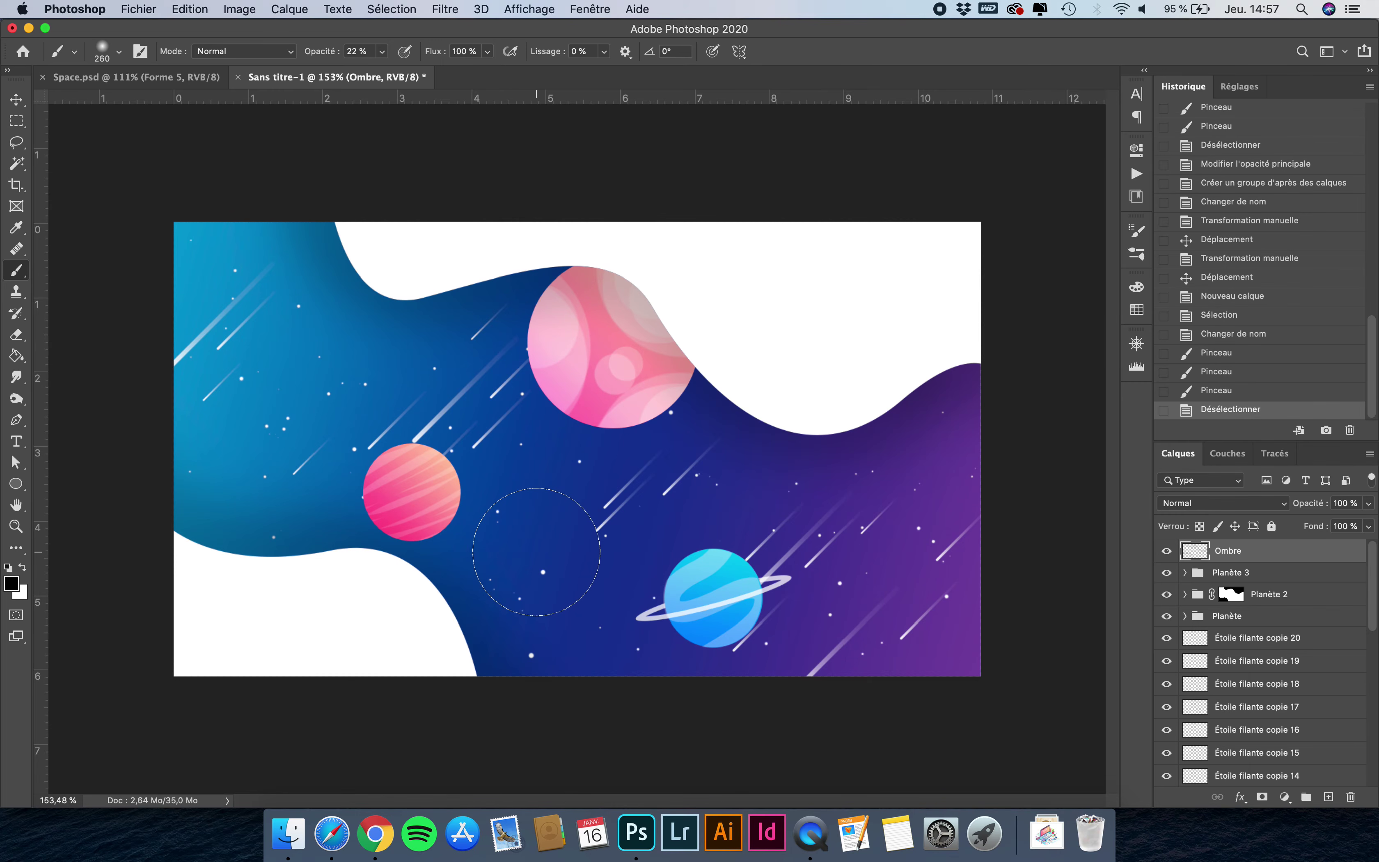
pyautogui.scroll(-5, 536, 551)
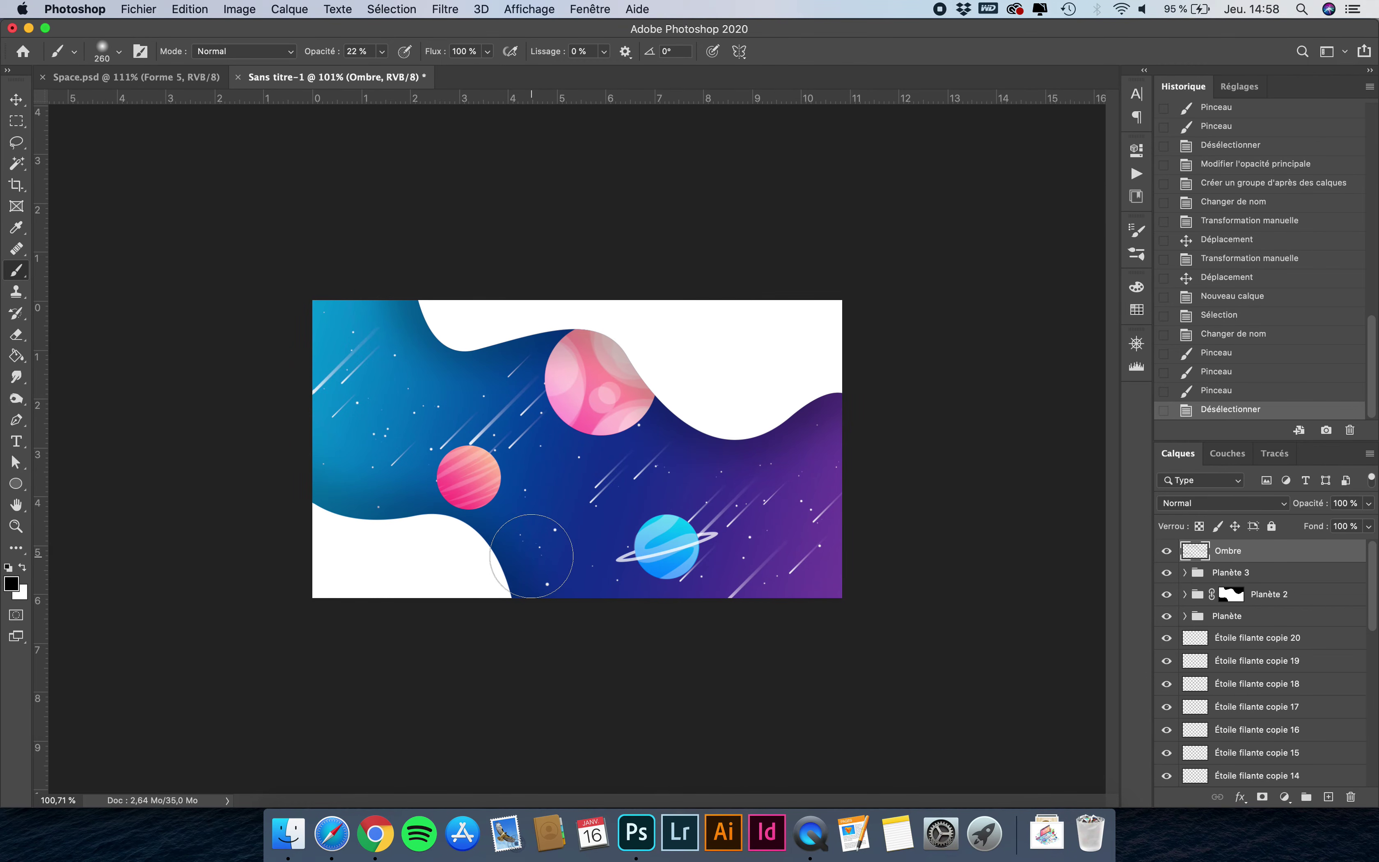
pyautogui.scroll(2, 530, 555)
pyautogui.click(1368, 504)
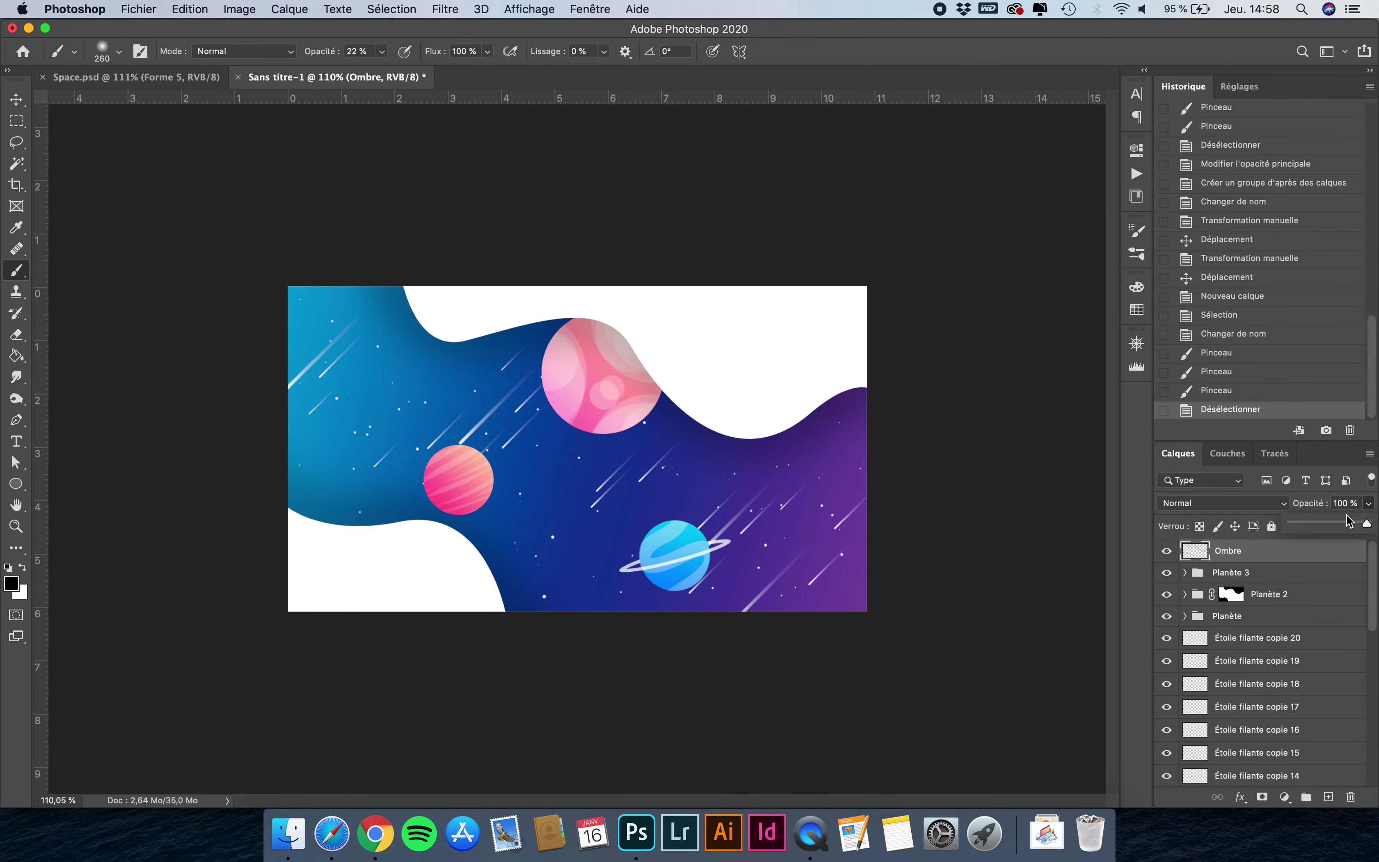
pyautogui.moveTo(1341, 522); pyautogui.dragTo(1374, 526)
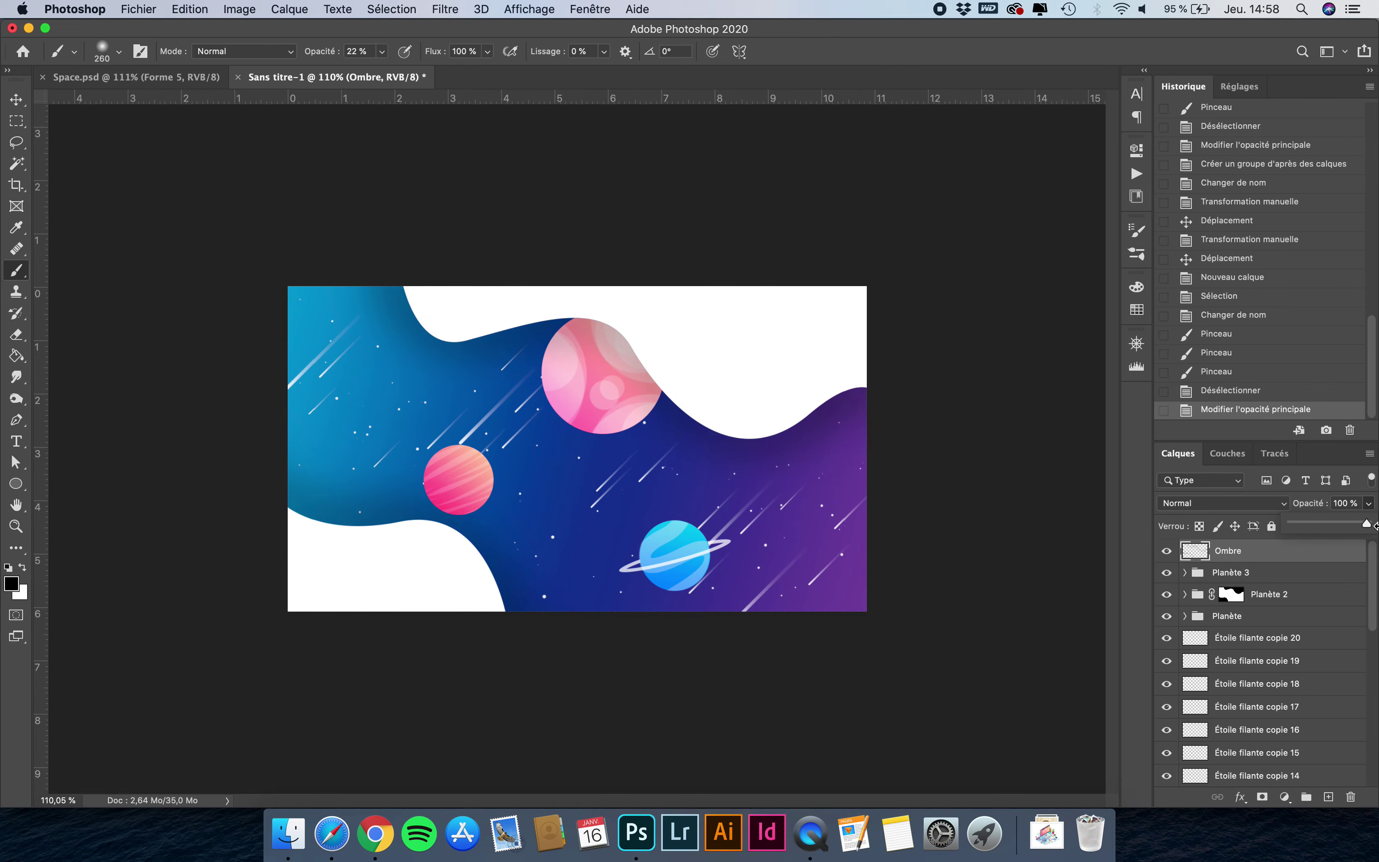
pyautogui.click(1277, 561)
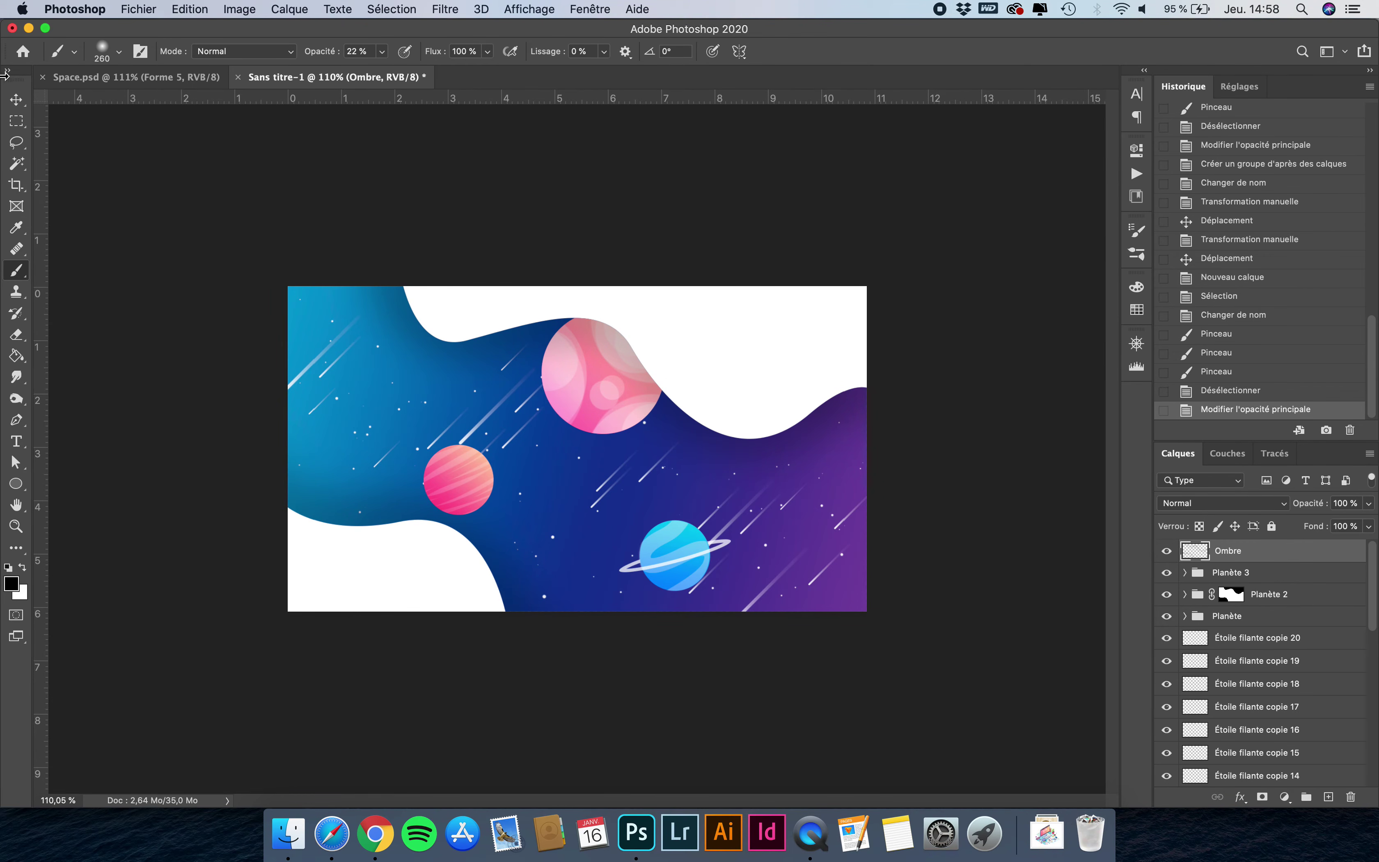
# Draw a closed wavy Pen shape about 674 x 519 px directly above Forme 1, covering the illustration's lower-left corner.
pyautogui.click(16, 99)
pyautogui.scroll(2, 514, 463)
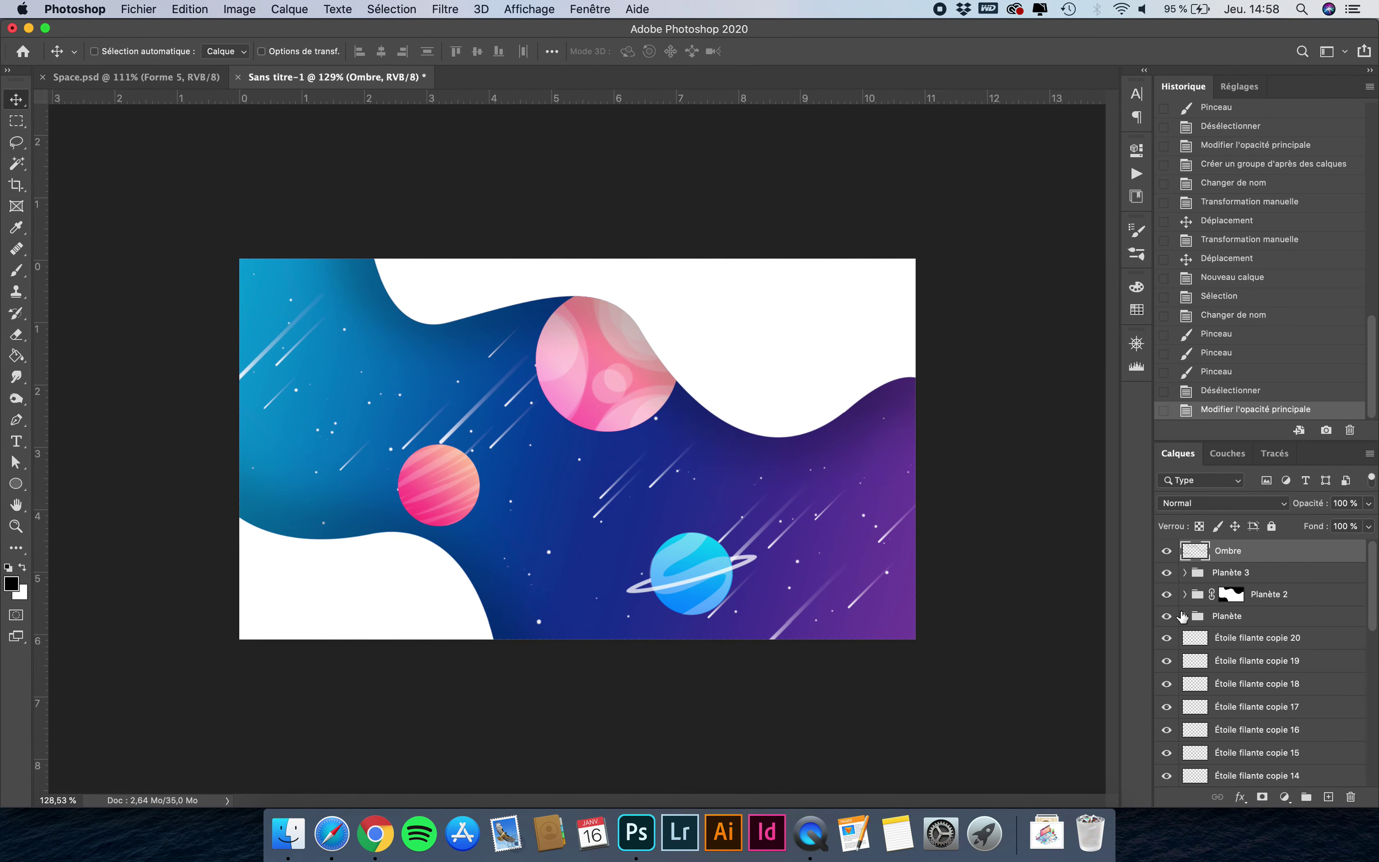
pyautogui.scroll(-5, 1281, 657)
pyautogui.click(1247, 730)
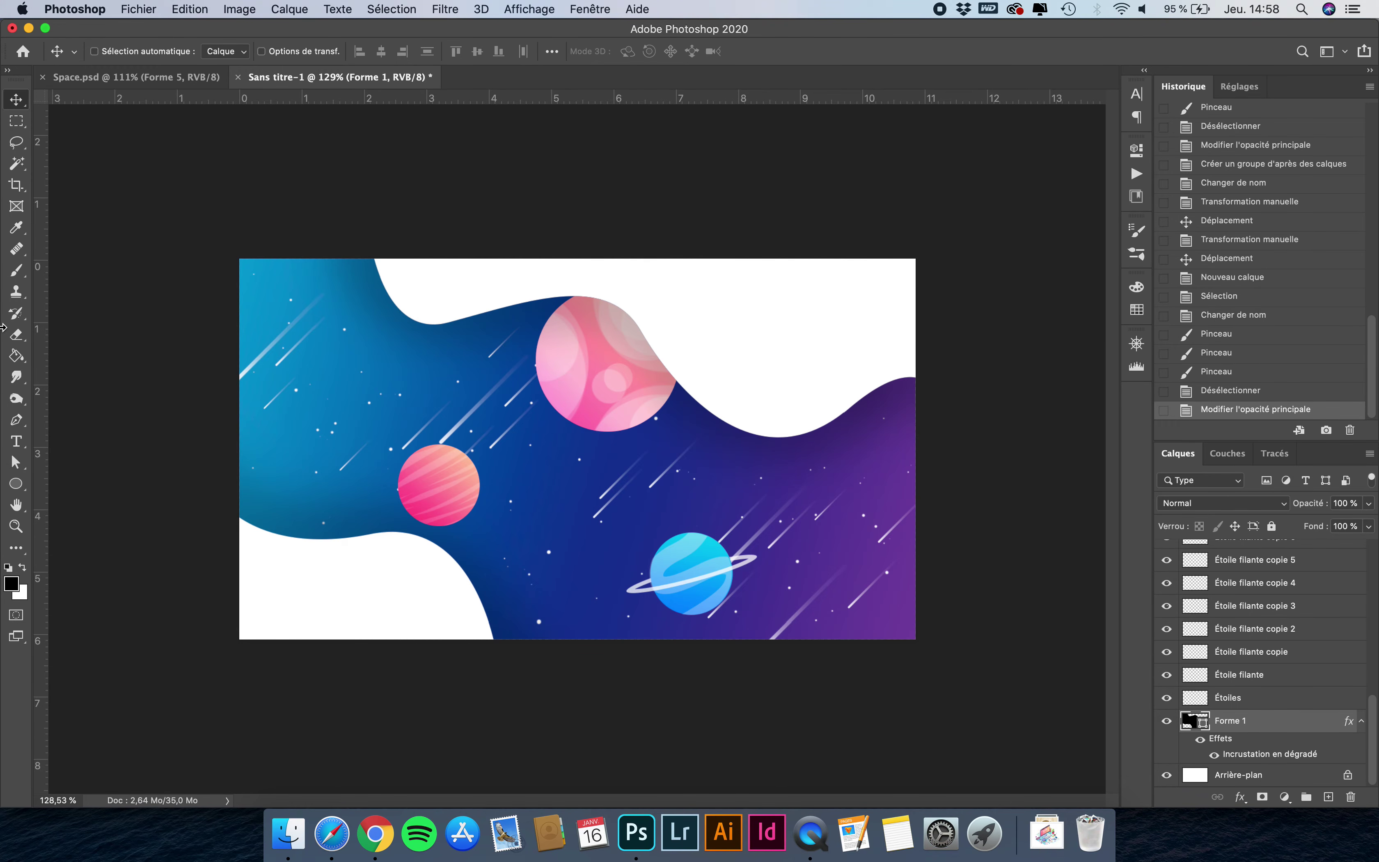
pyautogui.click(16, 420)
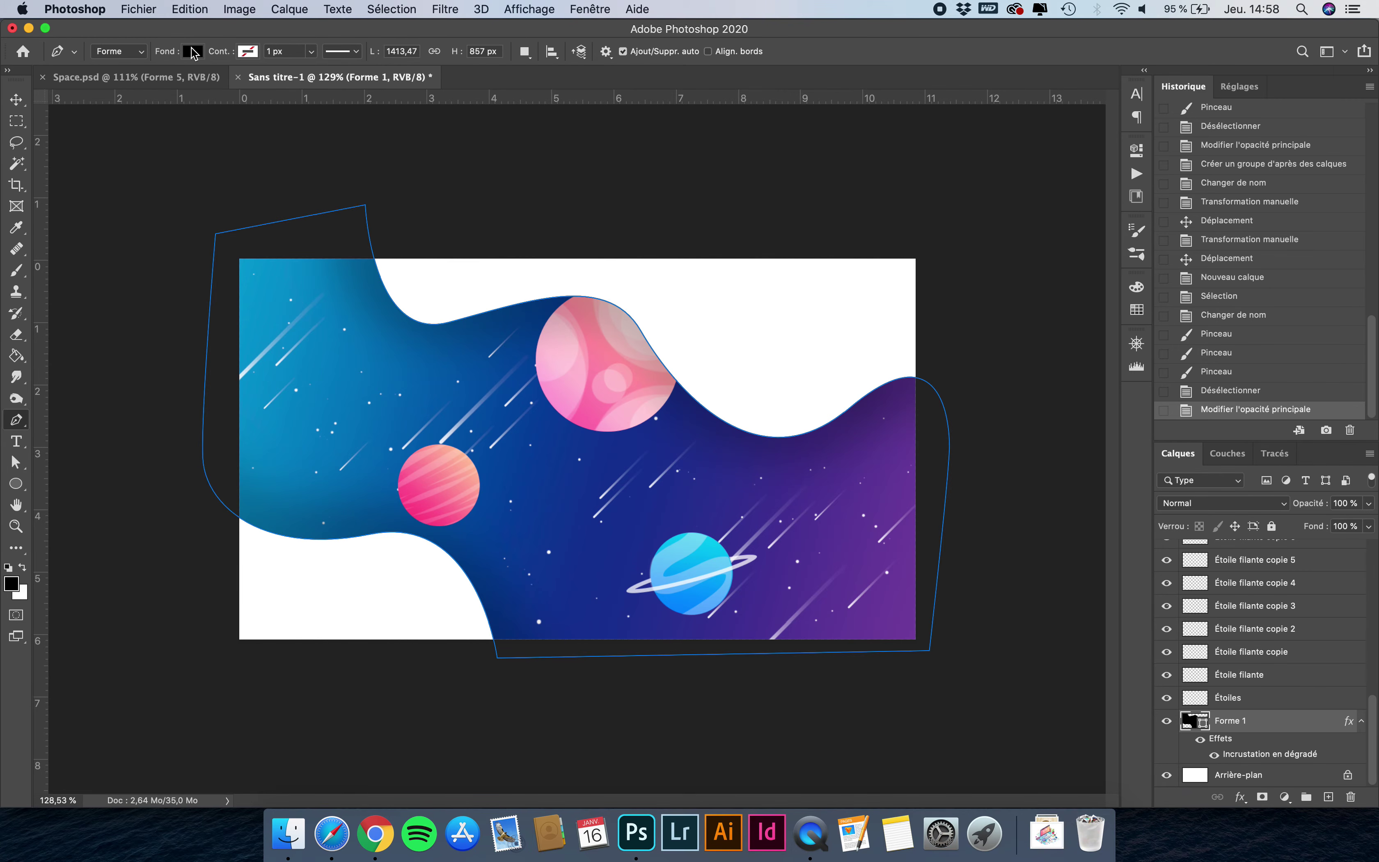
pyautogui.click(171, 426)
pyautogui.moveTo(352, 507); pyautogui.dragTo(436, 483)
pyautogui.moveTo(526, 645); pyautogui.dragTo(523, 741)
pyautogui.click(299, 687)
pyautogui.click(191, 659)
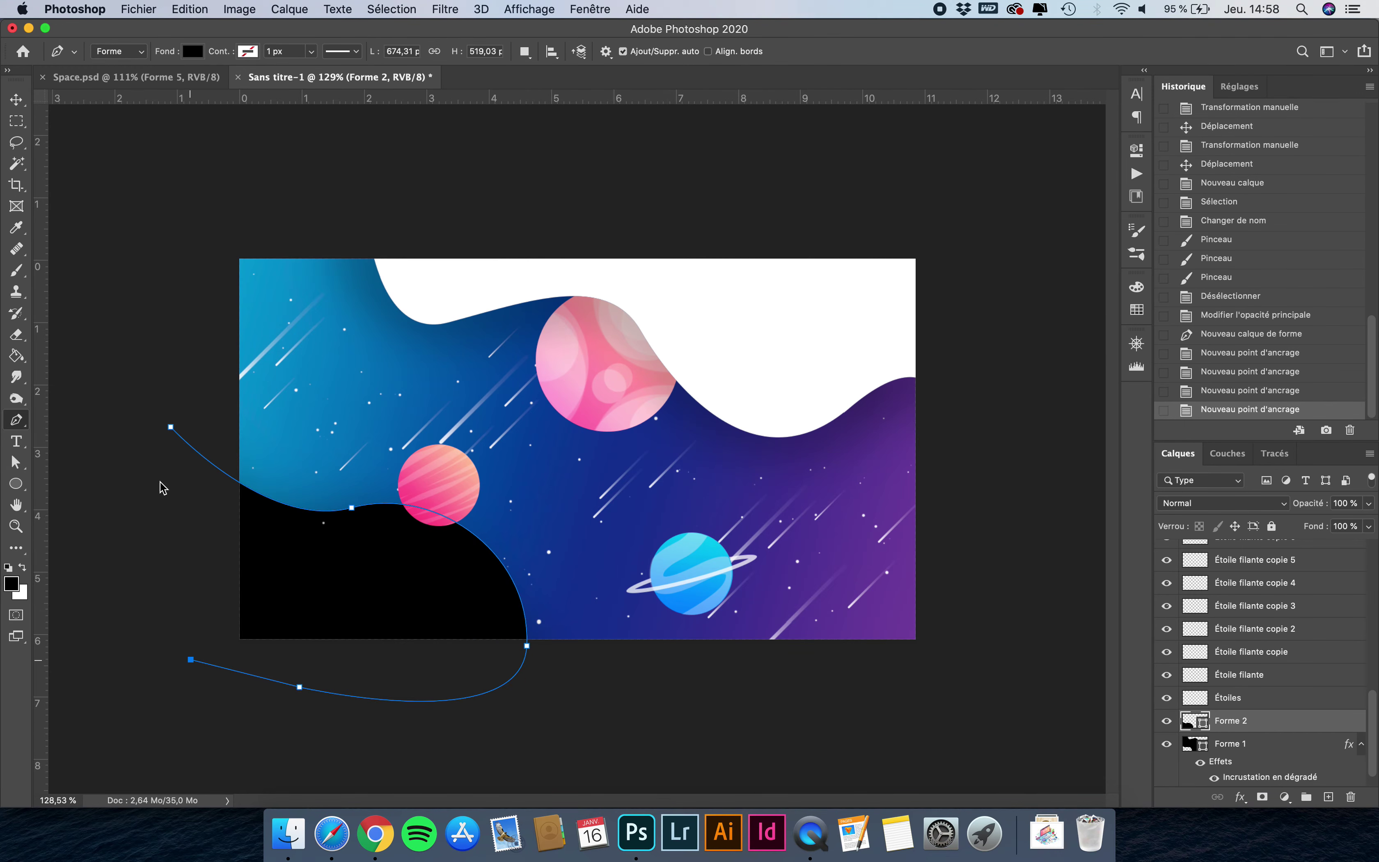
pyautogui.click(171, 427)
pyautogui.click(16, 102)
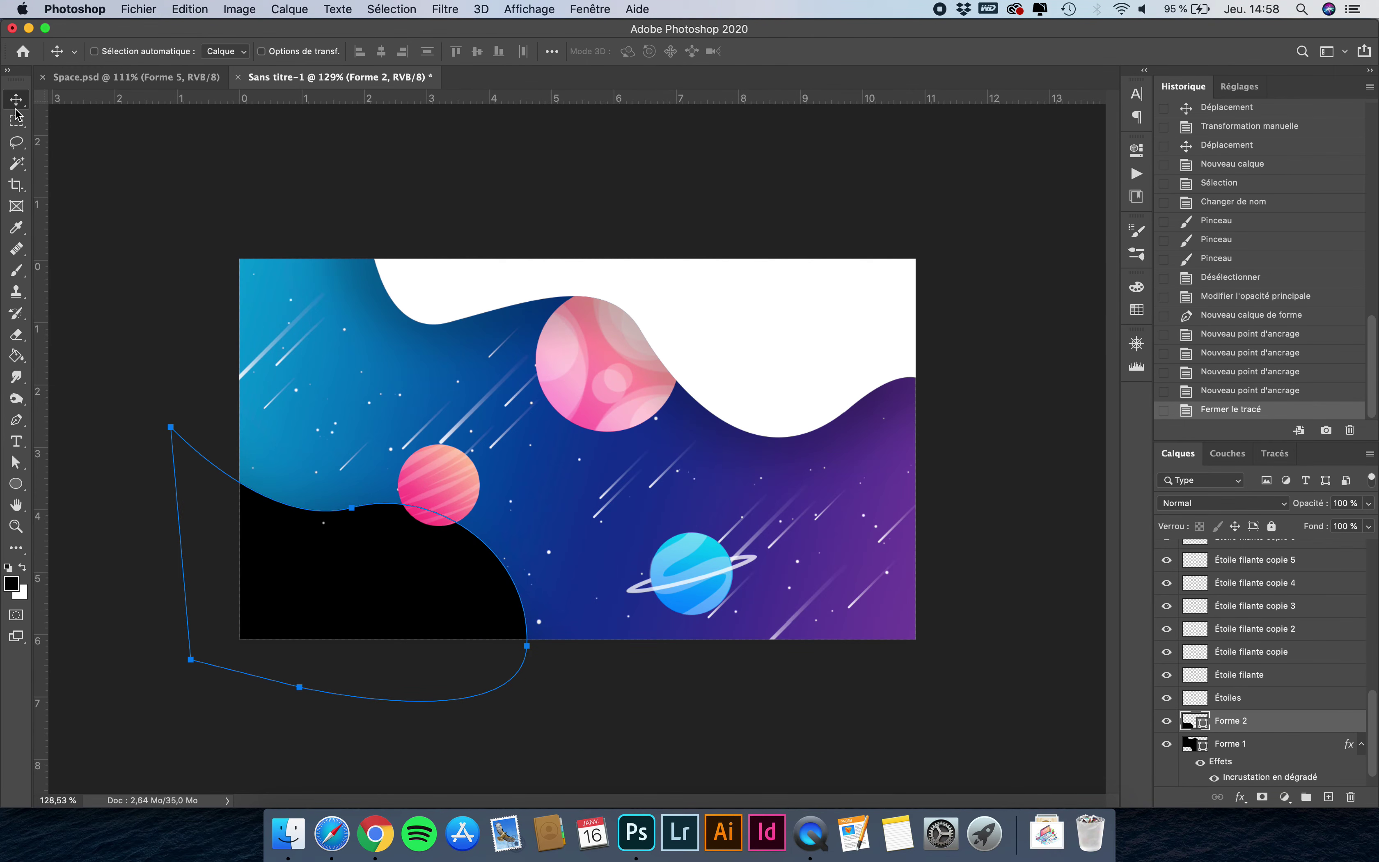
# Fill the Forme 2 wave with white at 15% opacity and shift it down until only a sliver overlaps the blue background.
pyautogui.click(16, 483)
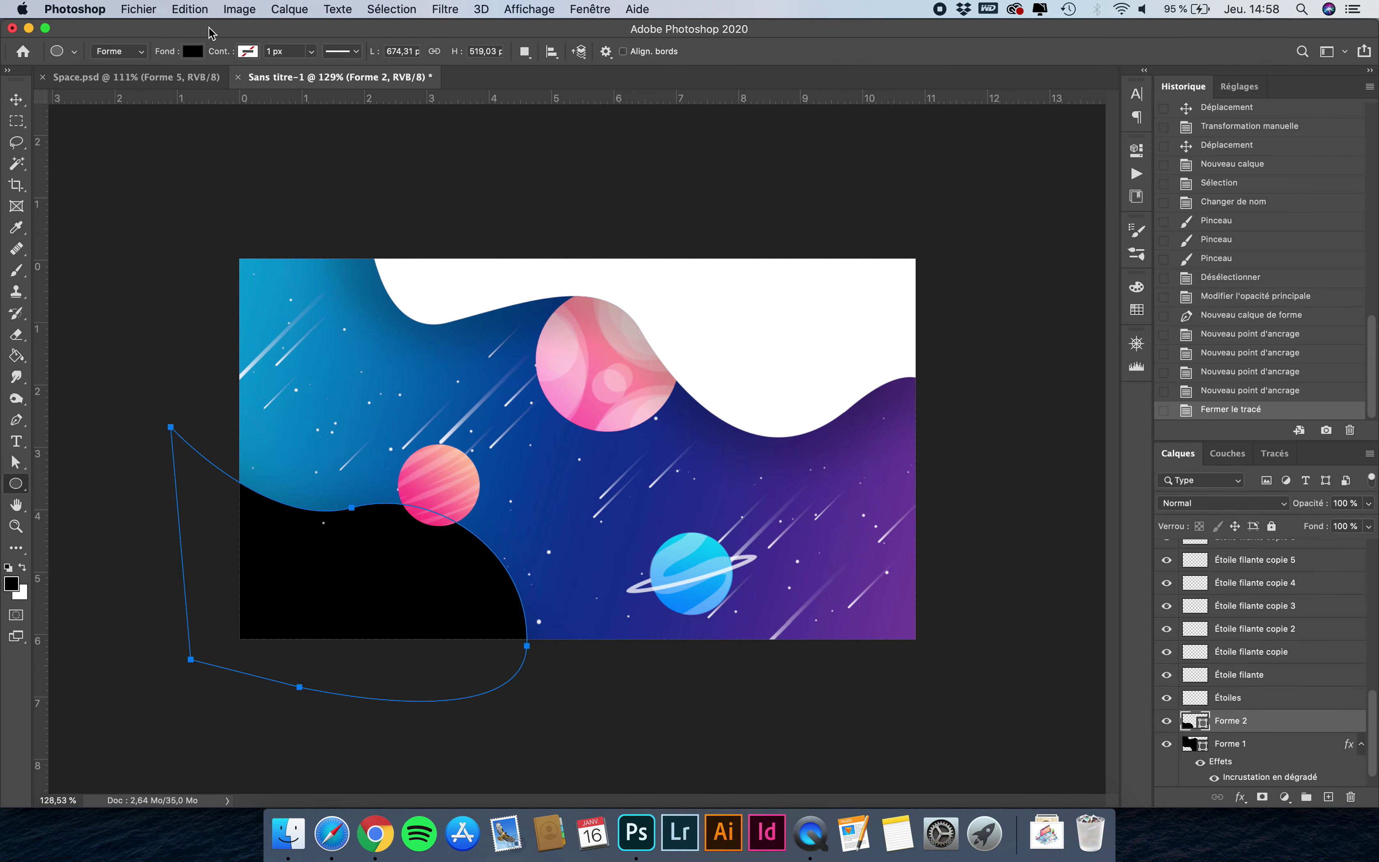
pyautogui.click(192, 51)
pyautogui.click(109, 139)
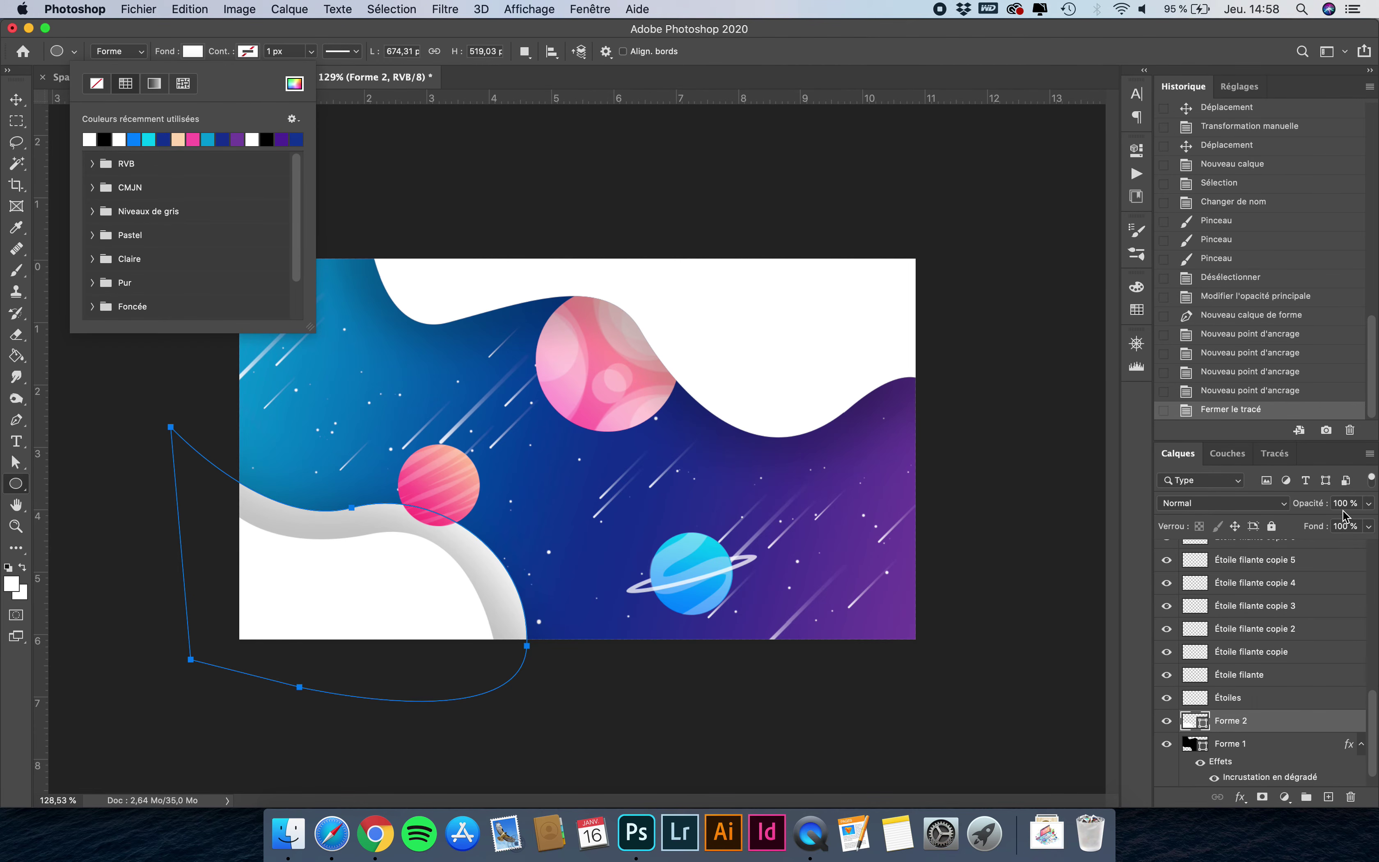
pyautogui.click(1369, 503)
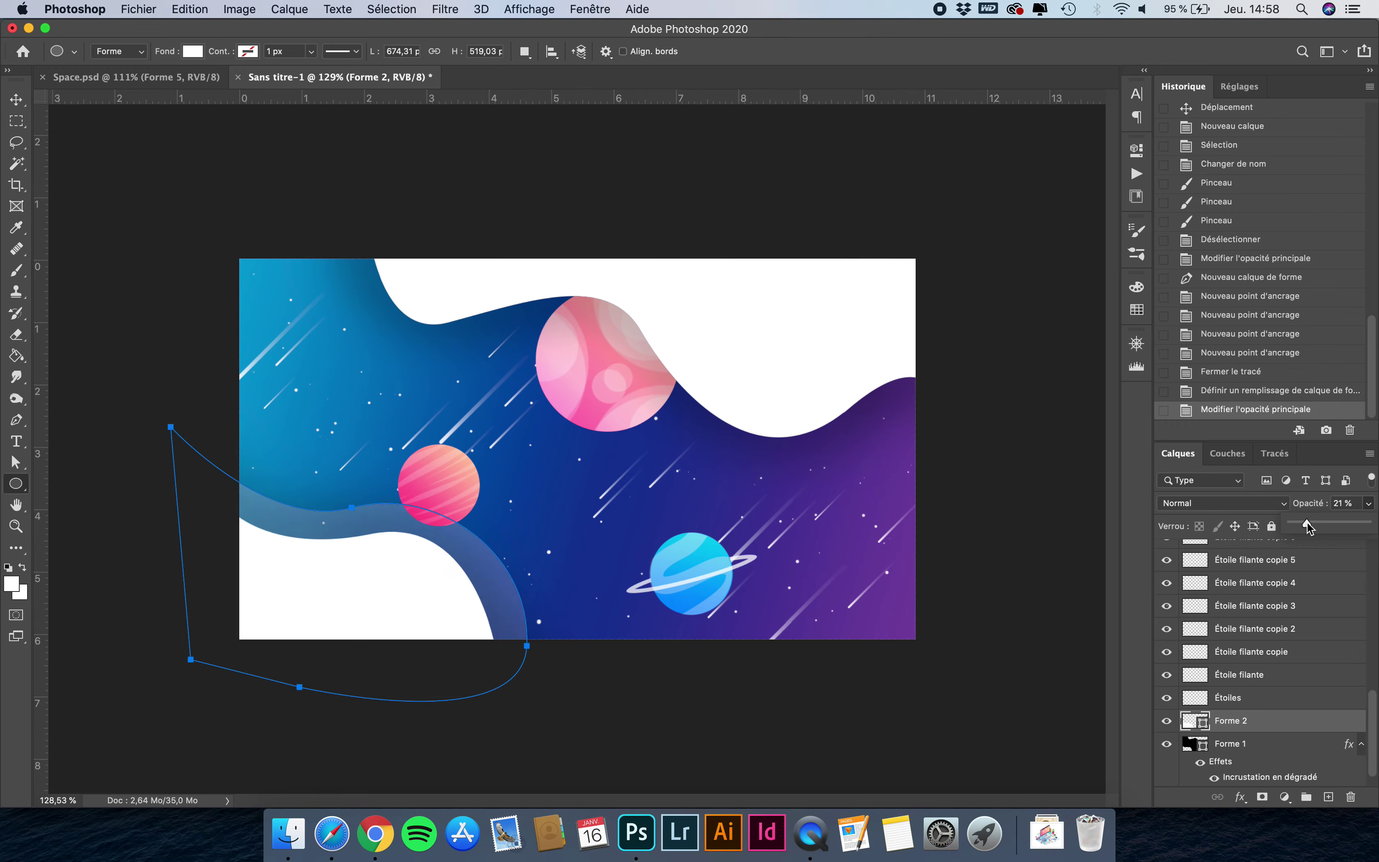
pyautogui.press('v')
pyautogui.moveTo(175, 421); pyautogui.dragTo(179, 474)
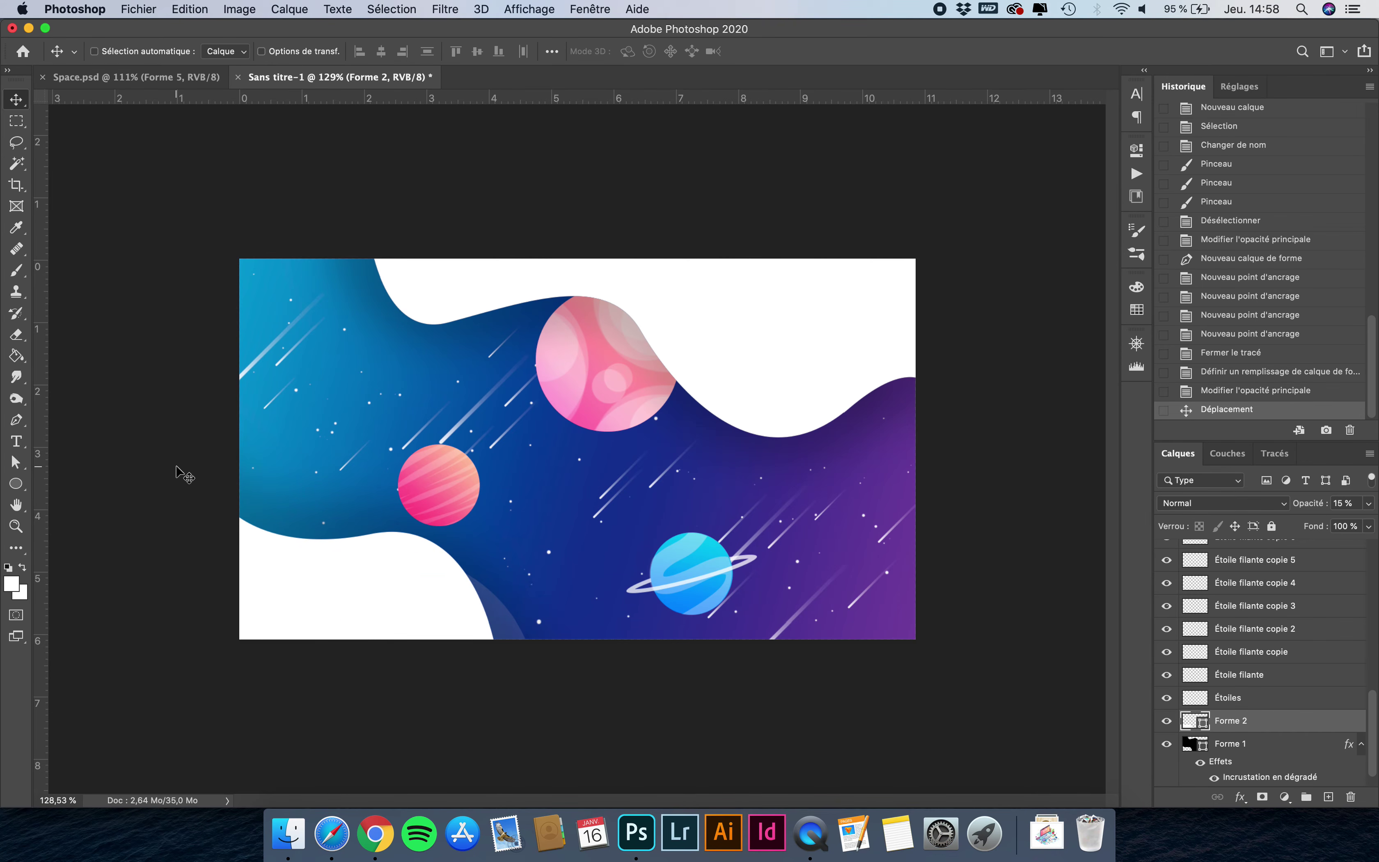
# Draw a closed curved Pen shape about 433 x 215 px over the purple background's upper-right edge.
pyautogui.click(17, 421)
pyautogui.click(932, 352)
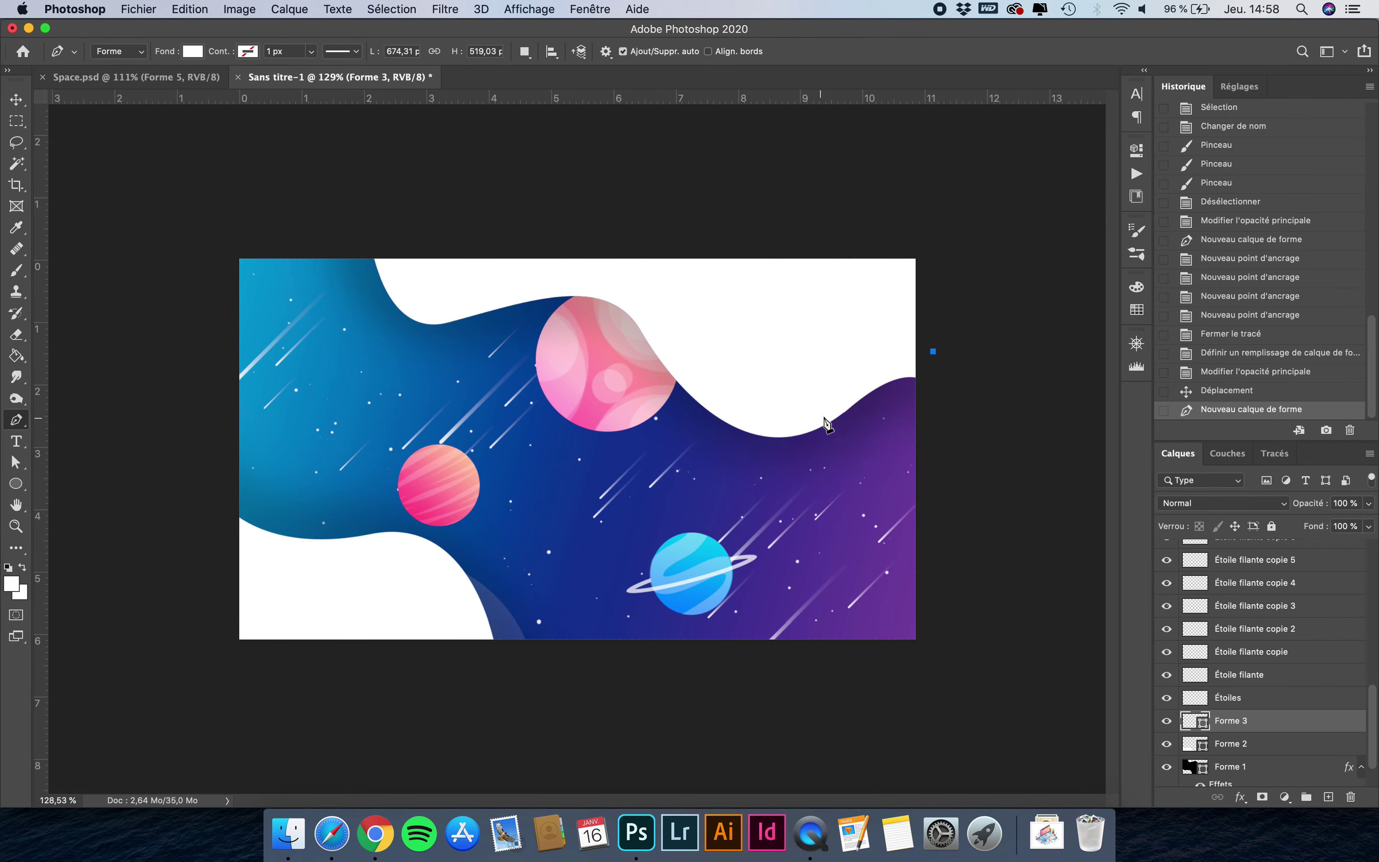
pyautogui.press('super+z')
pyautogui.click(787, 418)
pyautogui.moveTo(913, 447); pyautogui.dragTo(991, 422)
pyautogui.click(1006, 397)
pyautogui.click(958, 341)
pyautogui.click(777, 364)
pyautogui.click(788, 420)
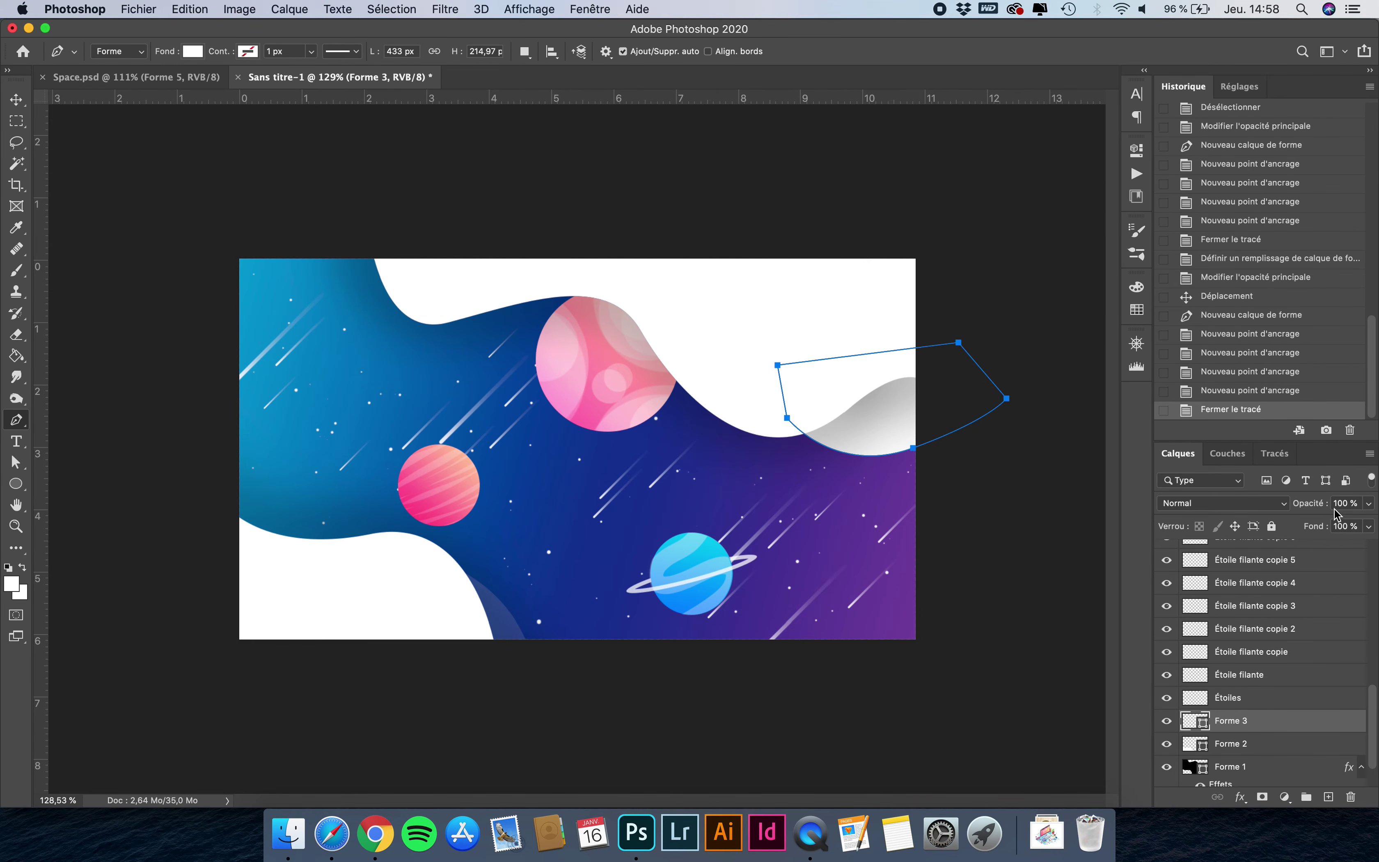
# Set Forme 3's opacity to 20% and move it slightly up and to the left along the purple edge.
pyautogui.write('20')
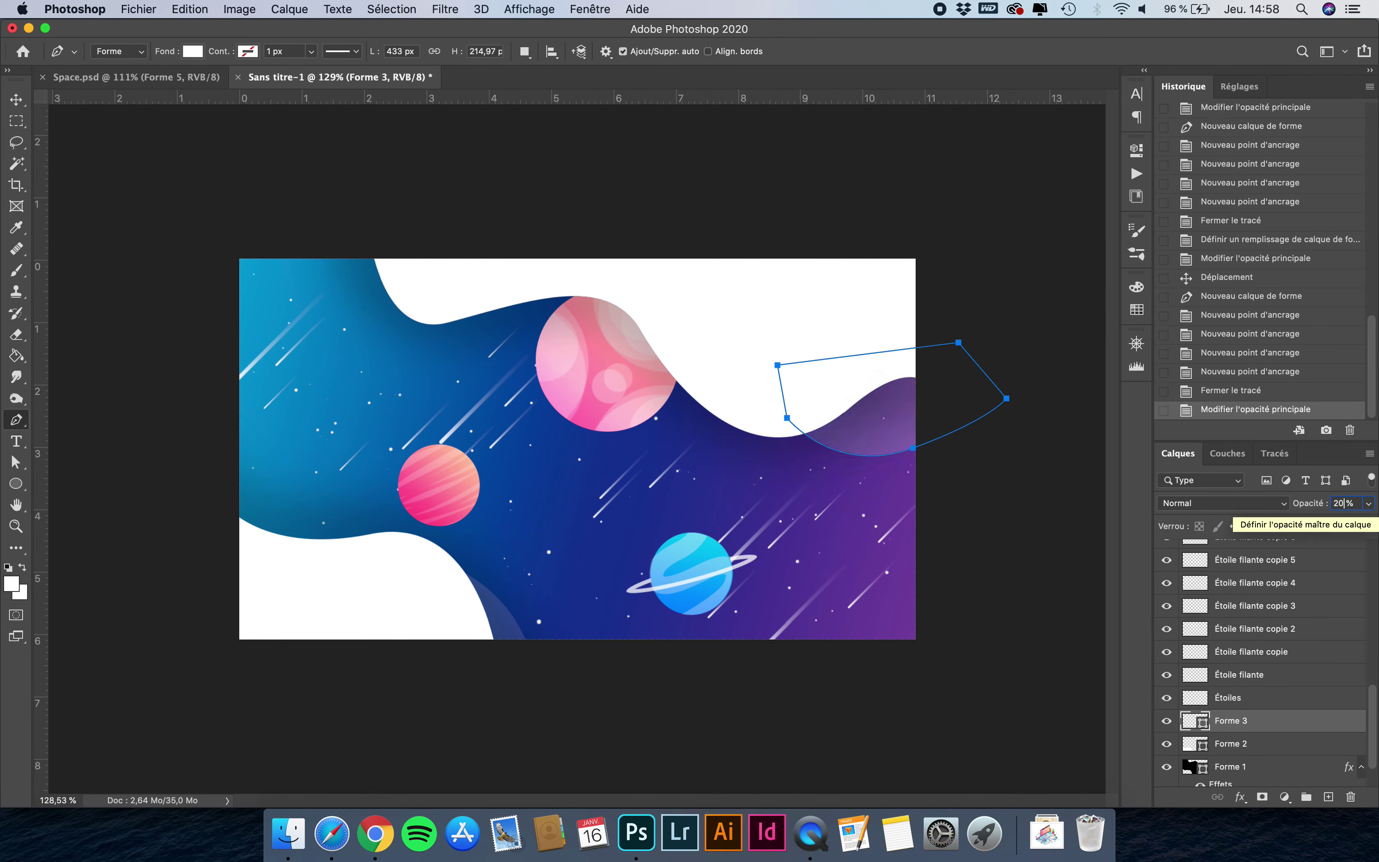
pyautogui.click(16, 100)
pyautogui.moveTo(889, 380); pyautogui.dragTo(866, 359)
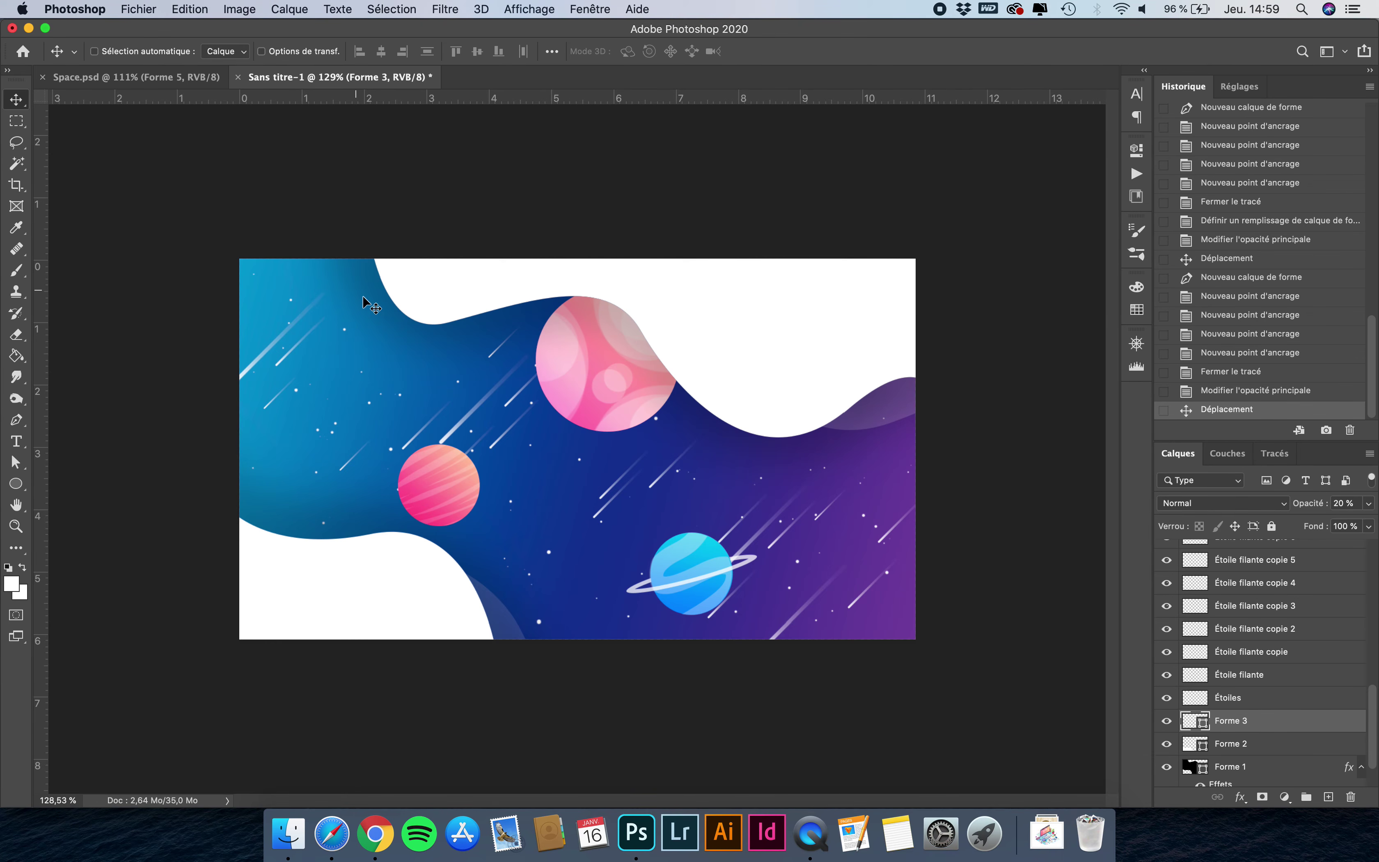
# Draw a third closed curved Pen shape about 618 x 199 px across the upper wavy edge near the large pink planet.
pyautogui.click(16, 420)
pyautogui.click(434, 290)
pyautogui.moveTo(672, 355); pyautogui.dragTo(733, 407)
pyautogui.press('super+z')
pyautogui.moveTo(598, 333); pyautogui.dragTo(652, 381)
pyautogui.moveTo(758, 362); pyautogui.dragTo(771, 336)
pyautogui.click(631, 273)
pyautogui.click(460, 272)
pyautogui.click(434, 290)
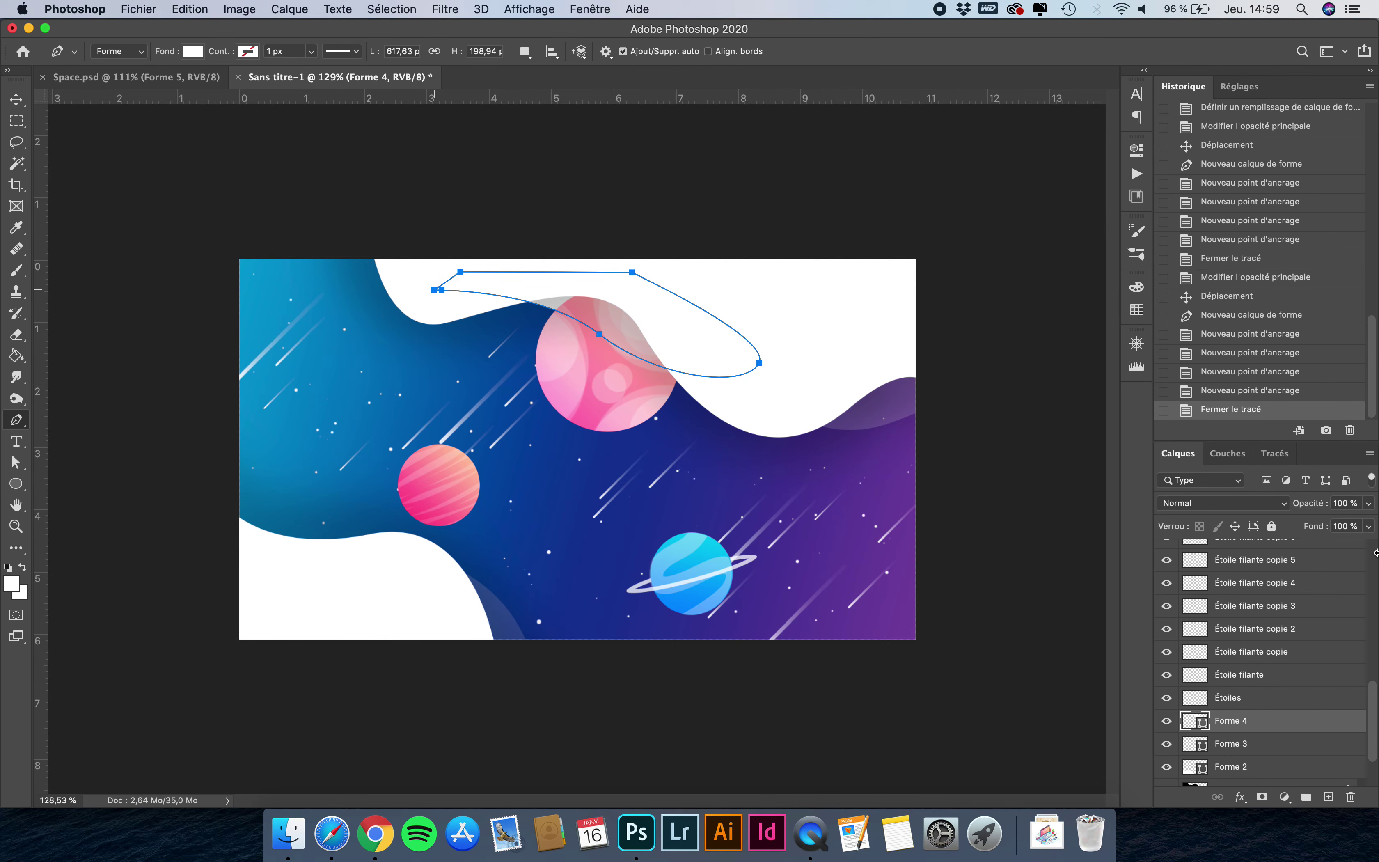
# Set Forme 4's opacity to 20% and move it to the background's upper-left edge beside the white wave.
pyautogui.write('20')
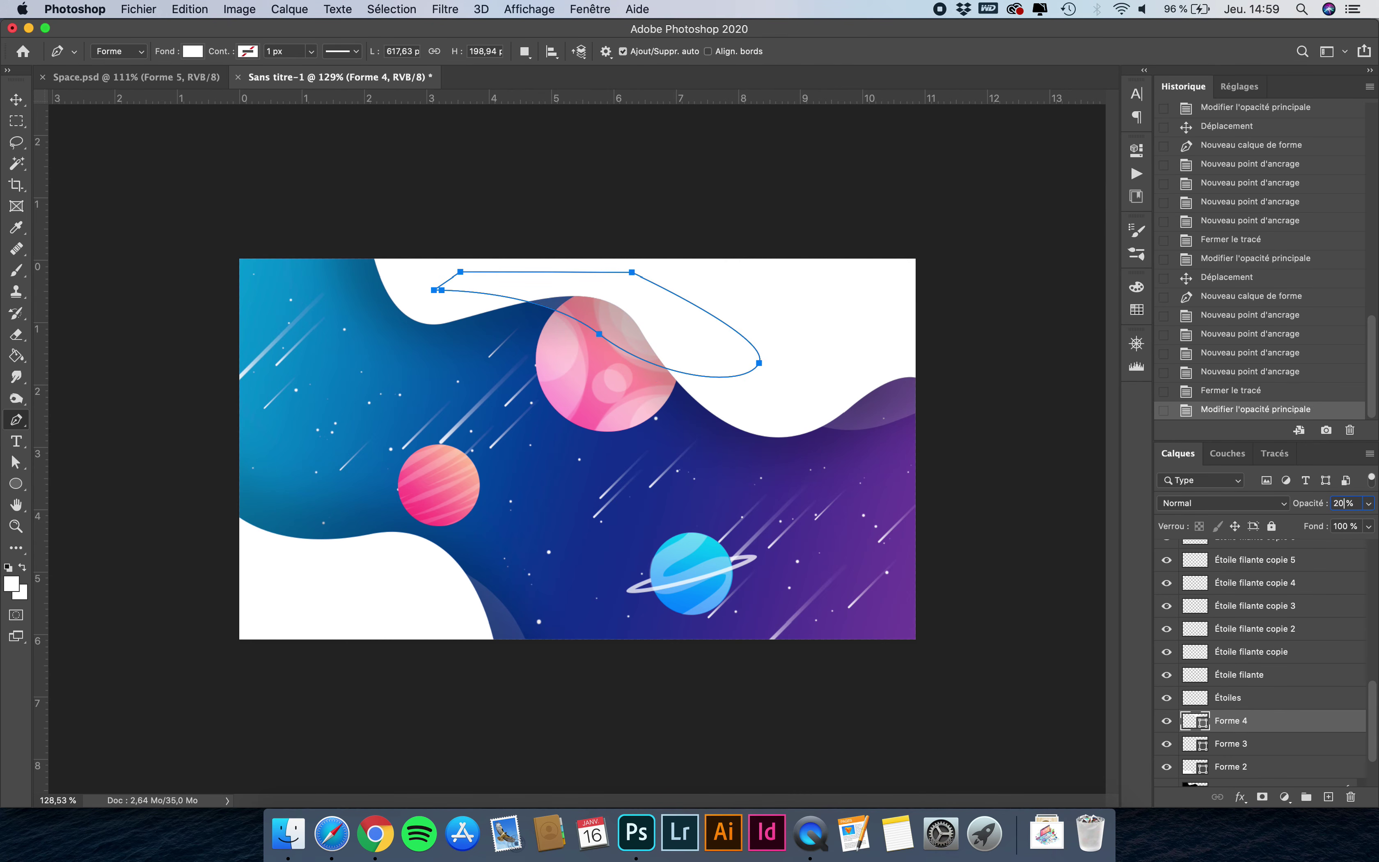
pyautogui.click(16, 104)
pyautogui.moveTo(575, 235); pyautogui.dragTo(275, 153)
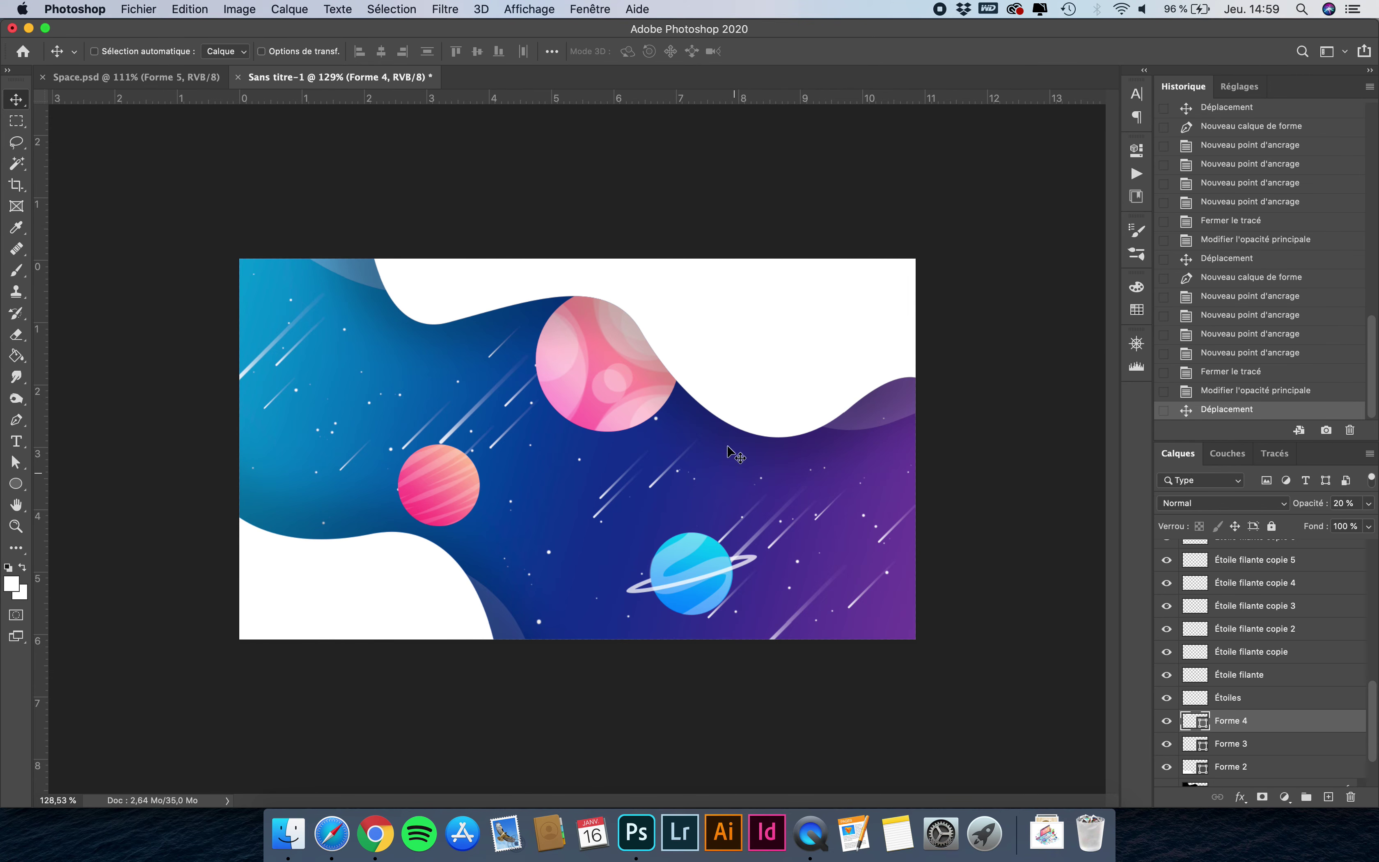
# Add a white UI text in Ubuntu Bold on a new layer above Ombre, in the upper-right white area.
pyautogui.scroll(10, 1233, 631)
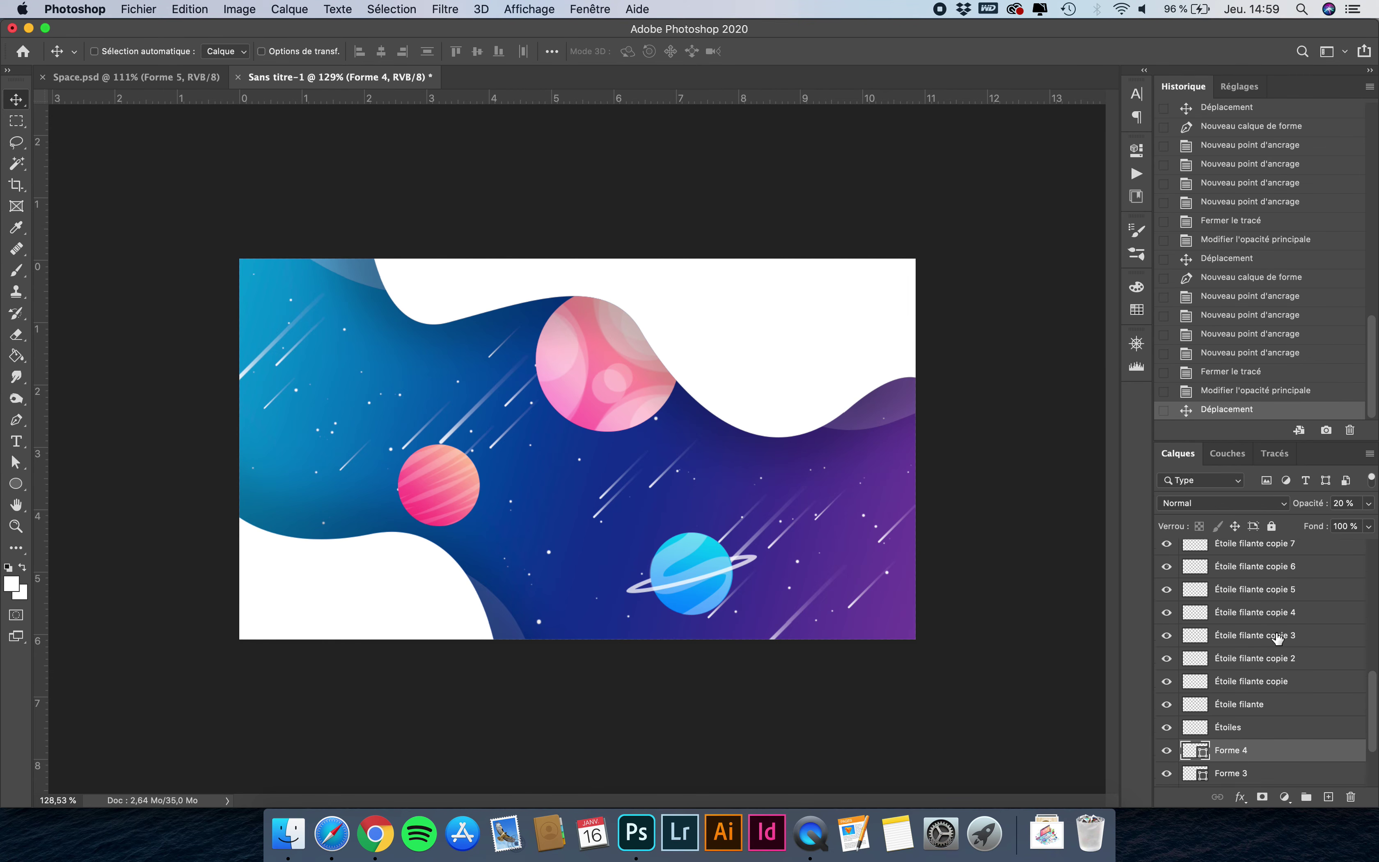
pyautogui.click(1236, 551)
pyautogui.press('t')
pyautogui.click(734, 327)
pyautogui.write('Sp')
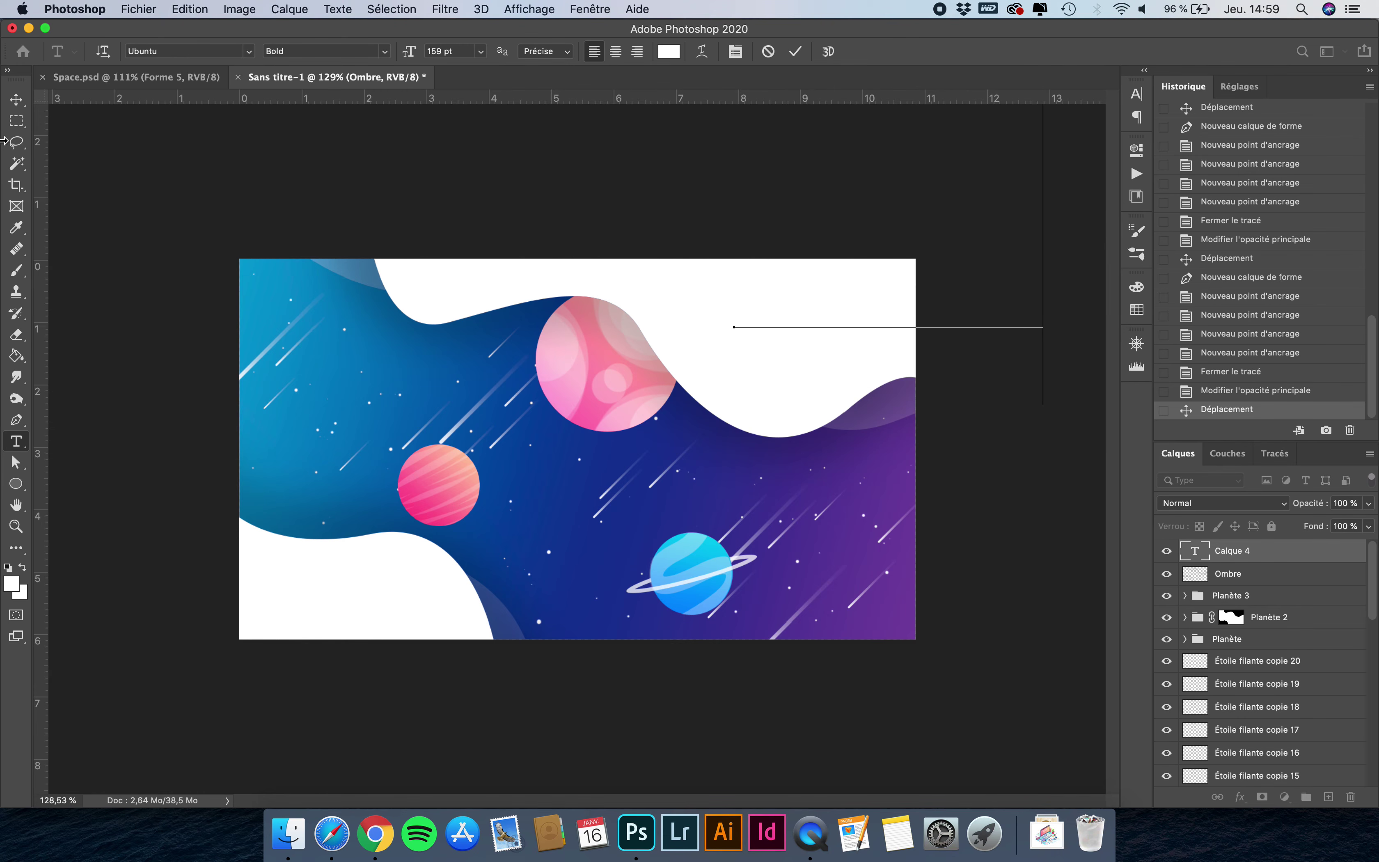
pyautogui.click(15, 106)
# Scale the UI text down to about 66.63 pt with Free Transform.
pyautogui.scroll(-3, 706, 359)
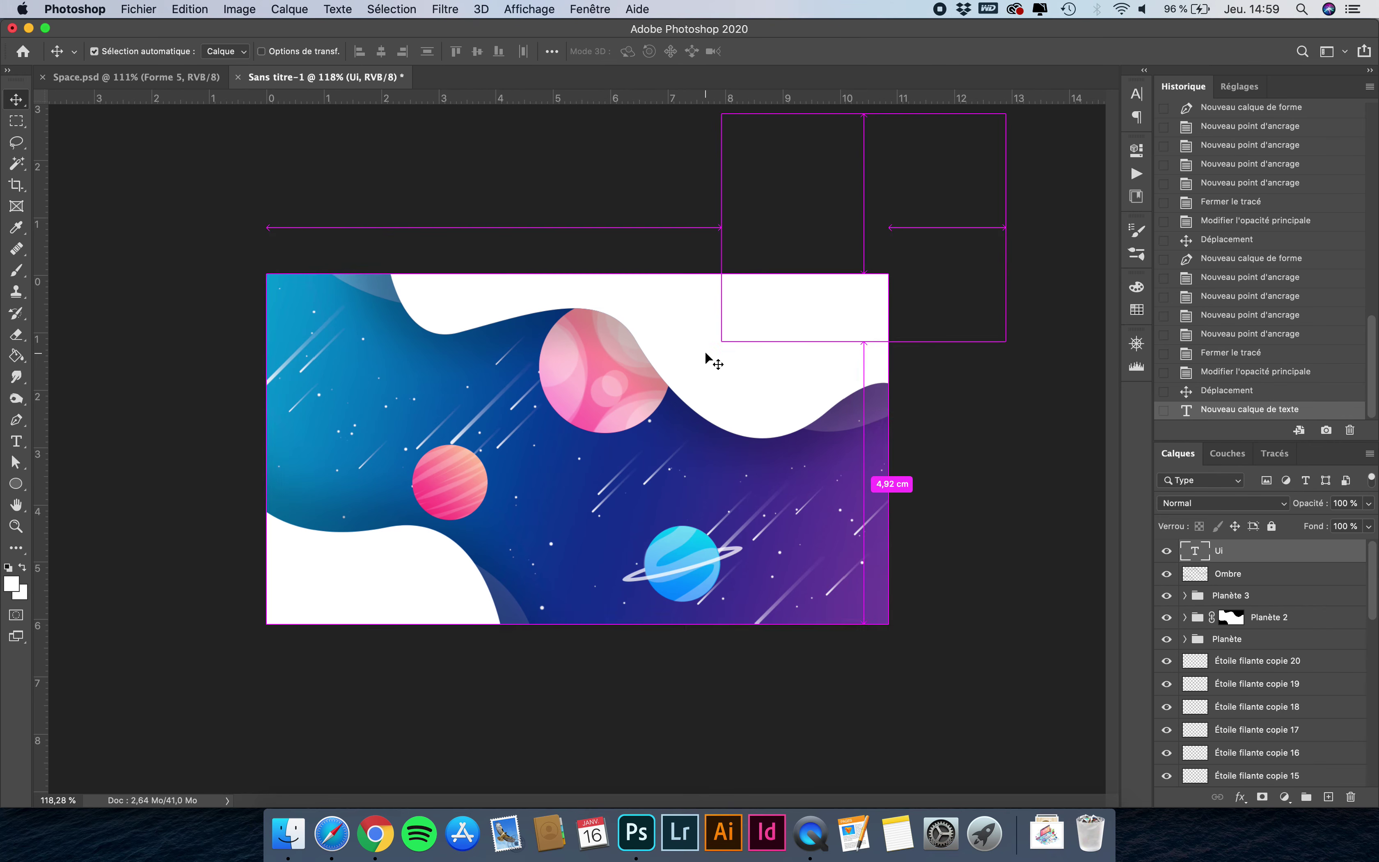
pyautogui.hotkey('ctrl', 't')
pyautogui.moveTo(891, 167); pyautogui.dragTo(767, 311)
pyautogui.press('Return')
pyautogui.scroll(3, 763, 313)
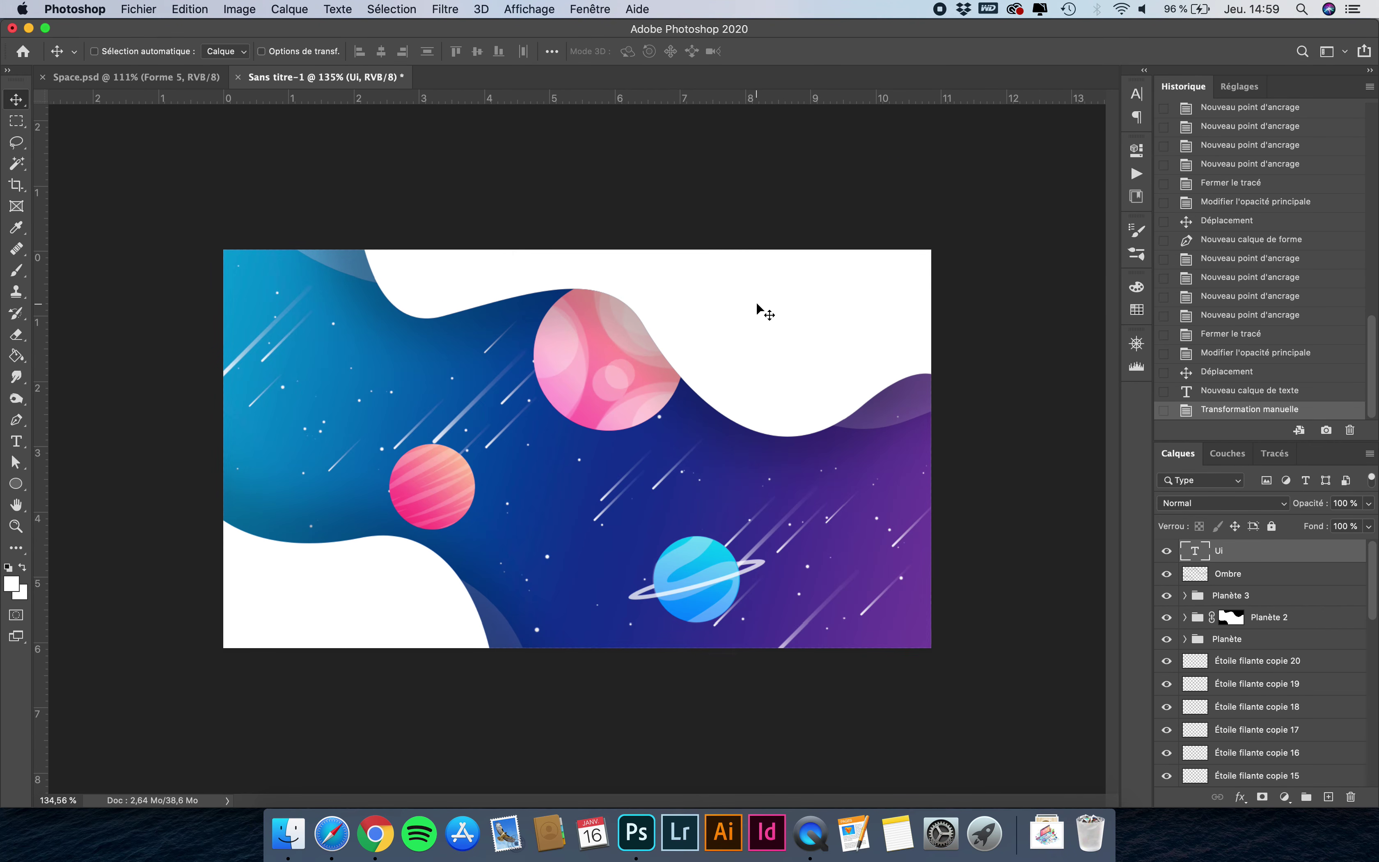
# Change the UI text colour to black and move the text slightly left and down within the white area.
pyautogui.press('t')
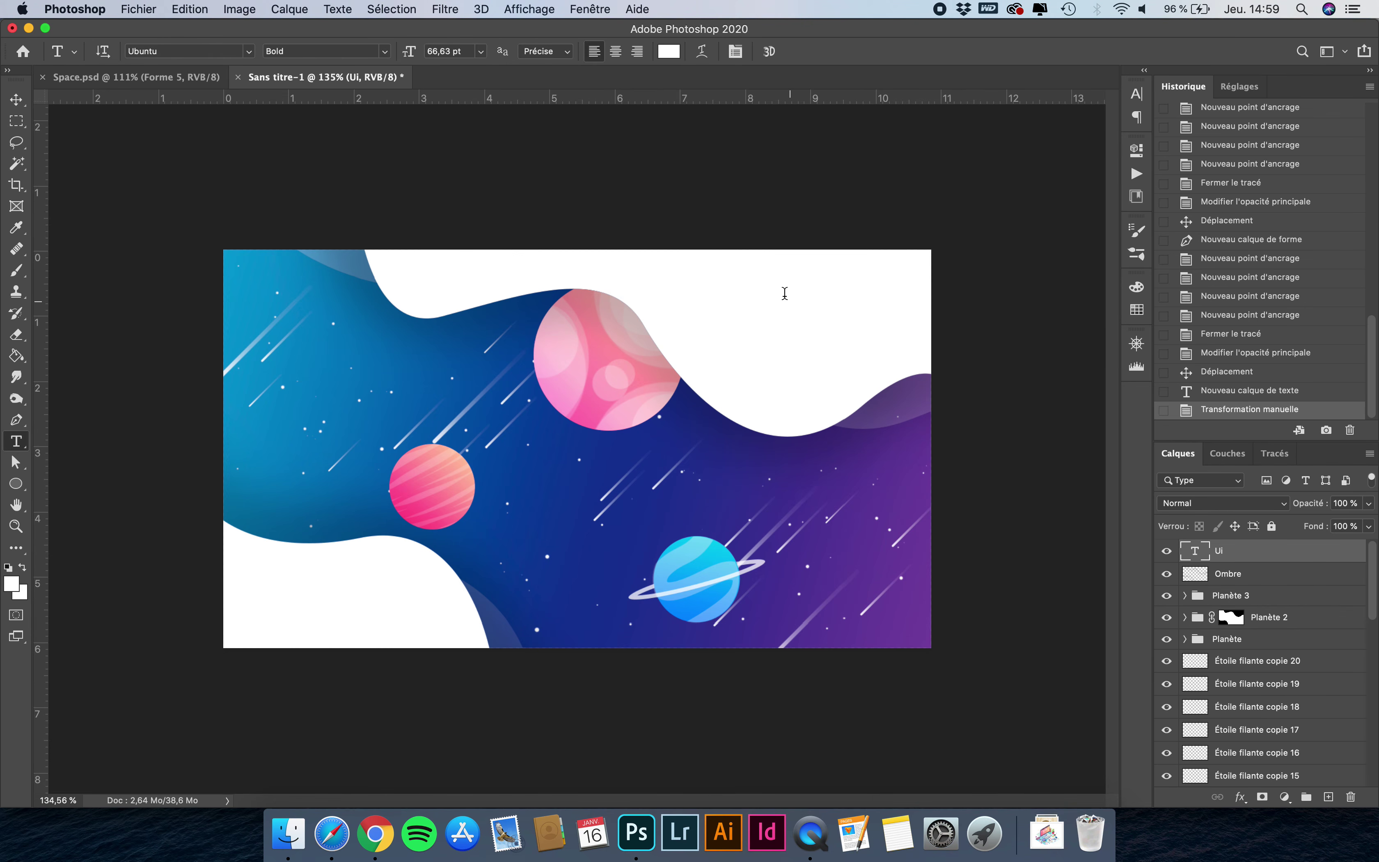
pyautogui.doubleClick(801, 315)
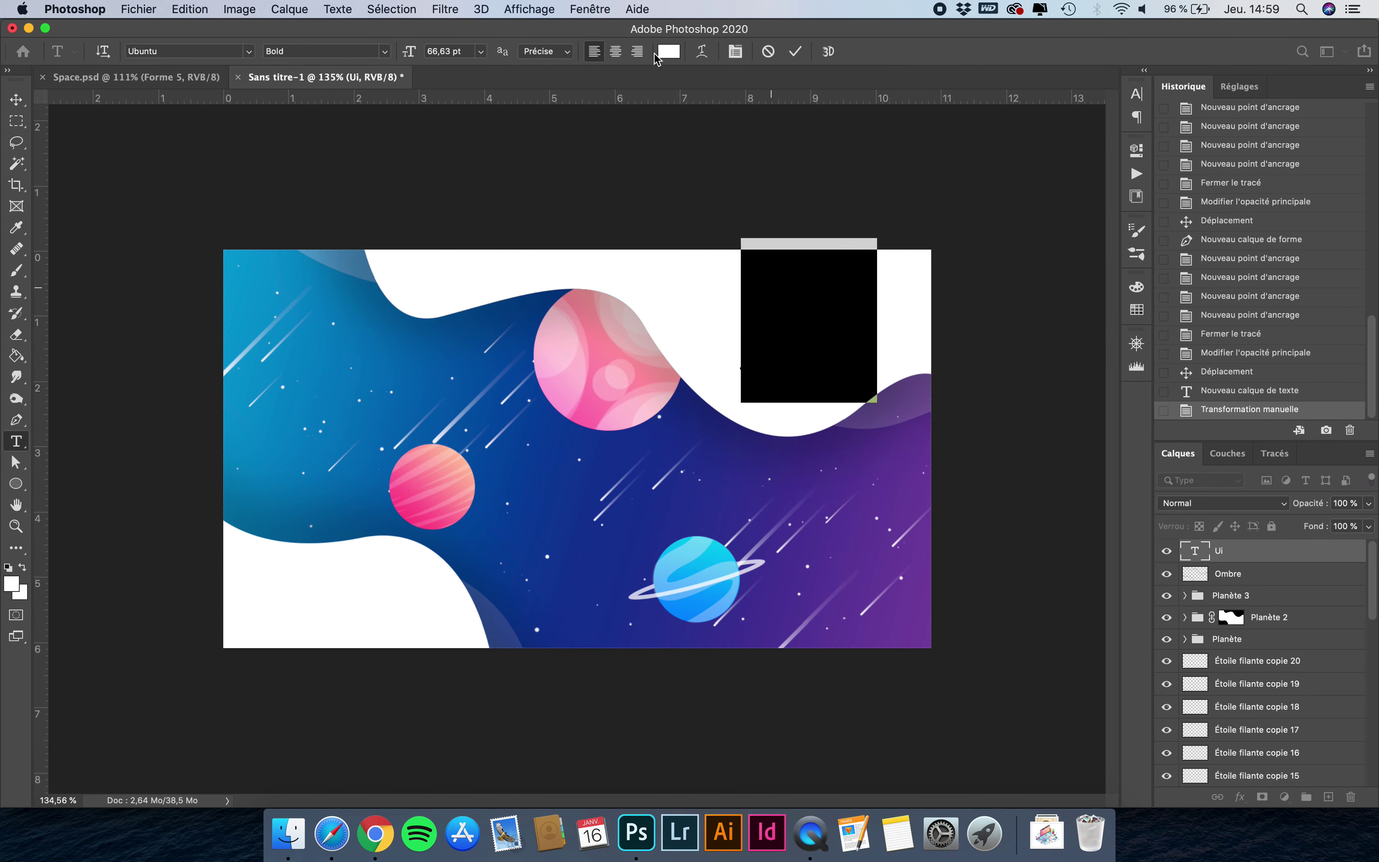
pyautogui.click(669, 52)
pyautogui.moveTo(1018, 499); pyautogui.dragTo(848, 684)
pyautogui.press('Return')
pyautogui.click(16, 100)
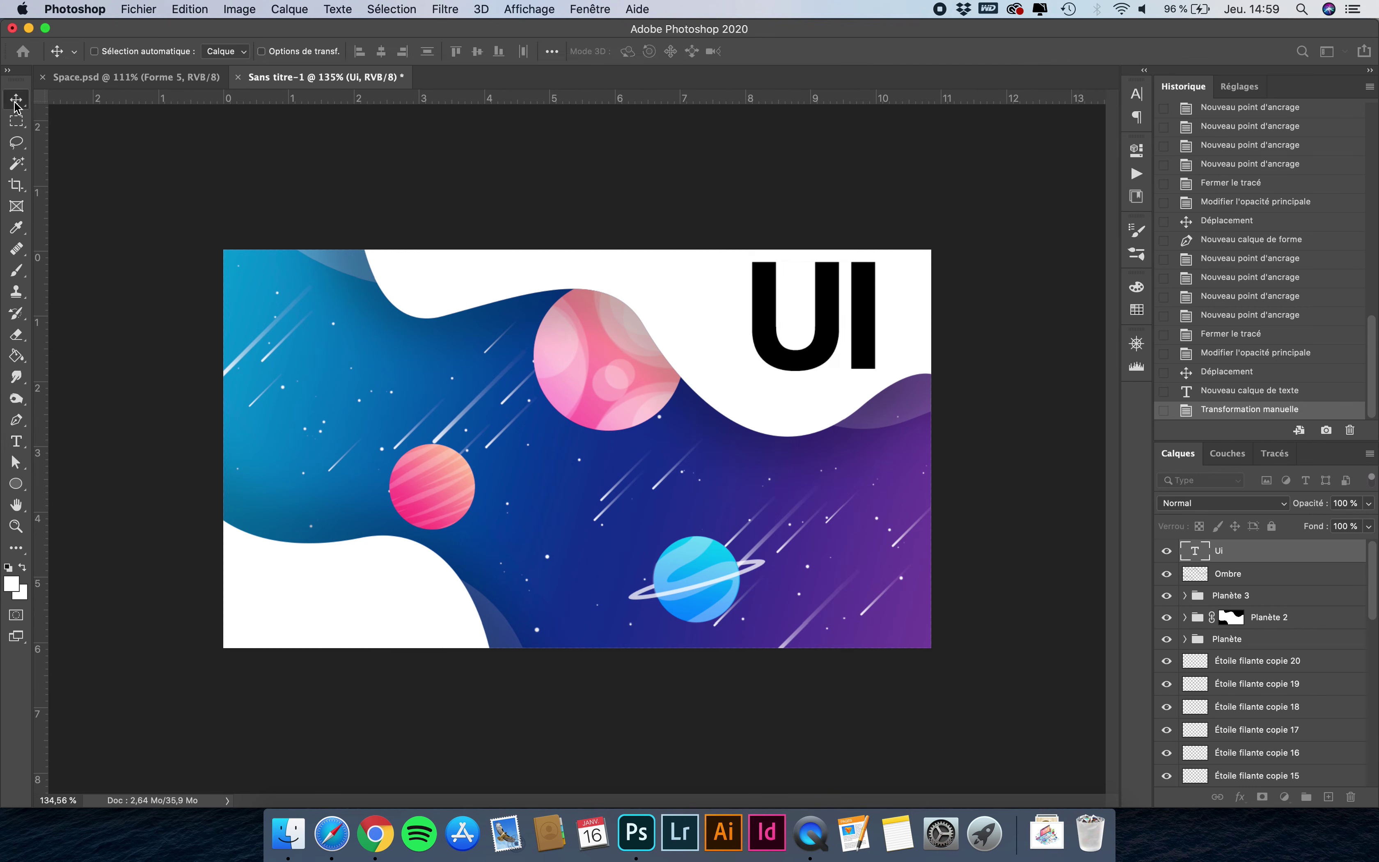
pyautogui.moveTo(832, 325); pyautogui.dragTo(804, 333)
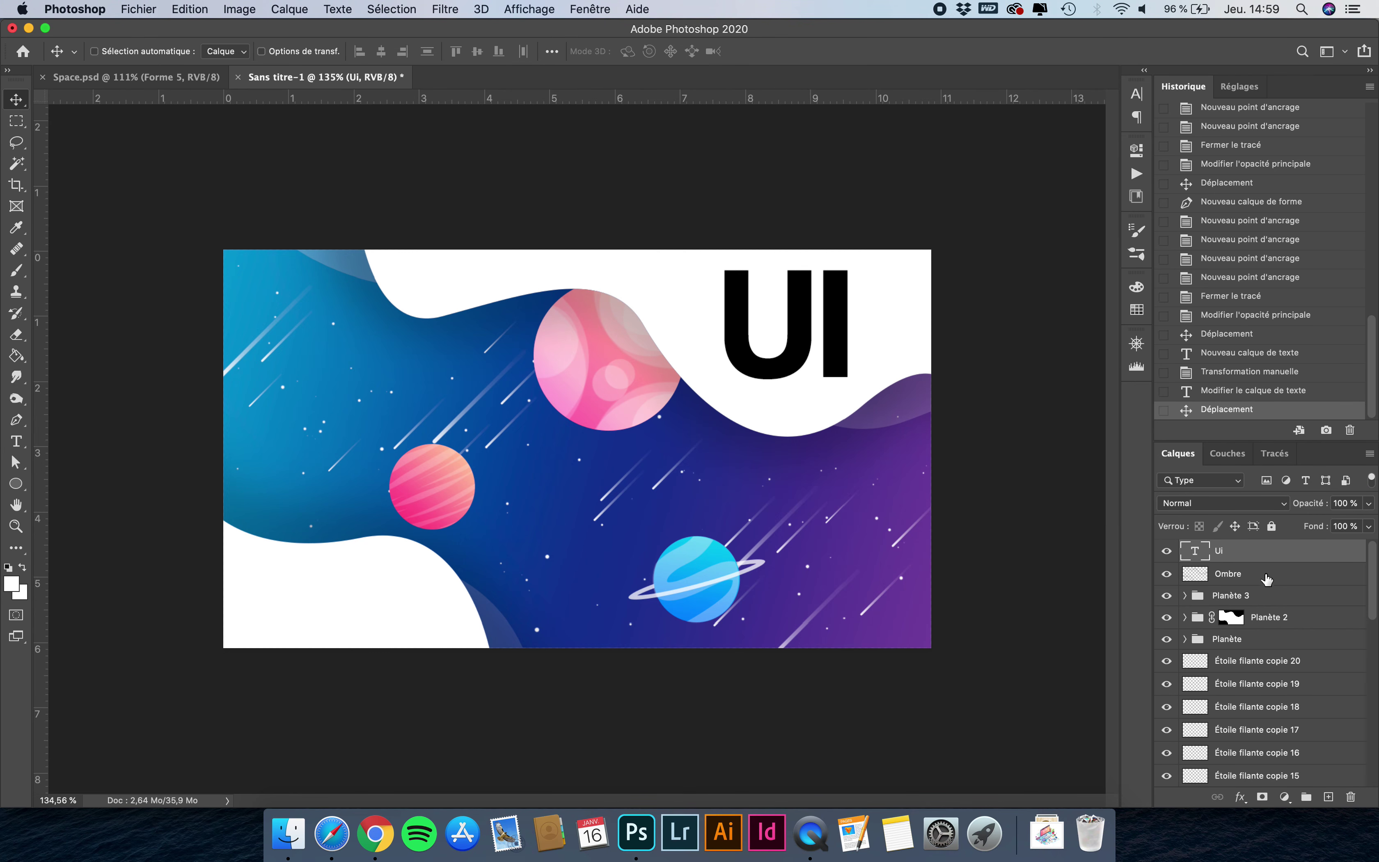
# Hide the UI text layer and compare the illustration with the Space.psd document, returning to Sans titre-1.
pyautogui.click(1166, 550)
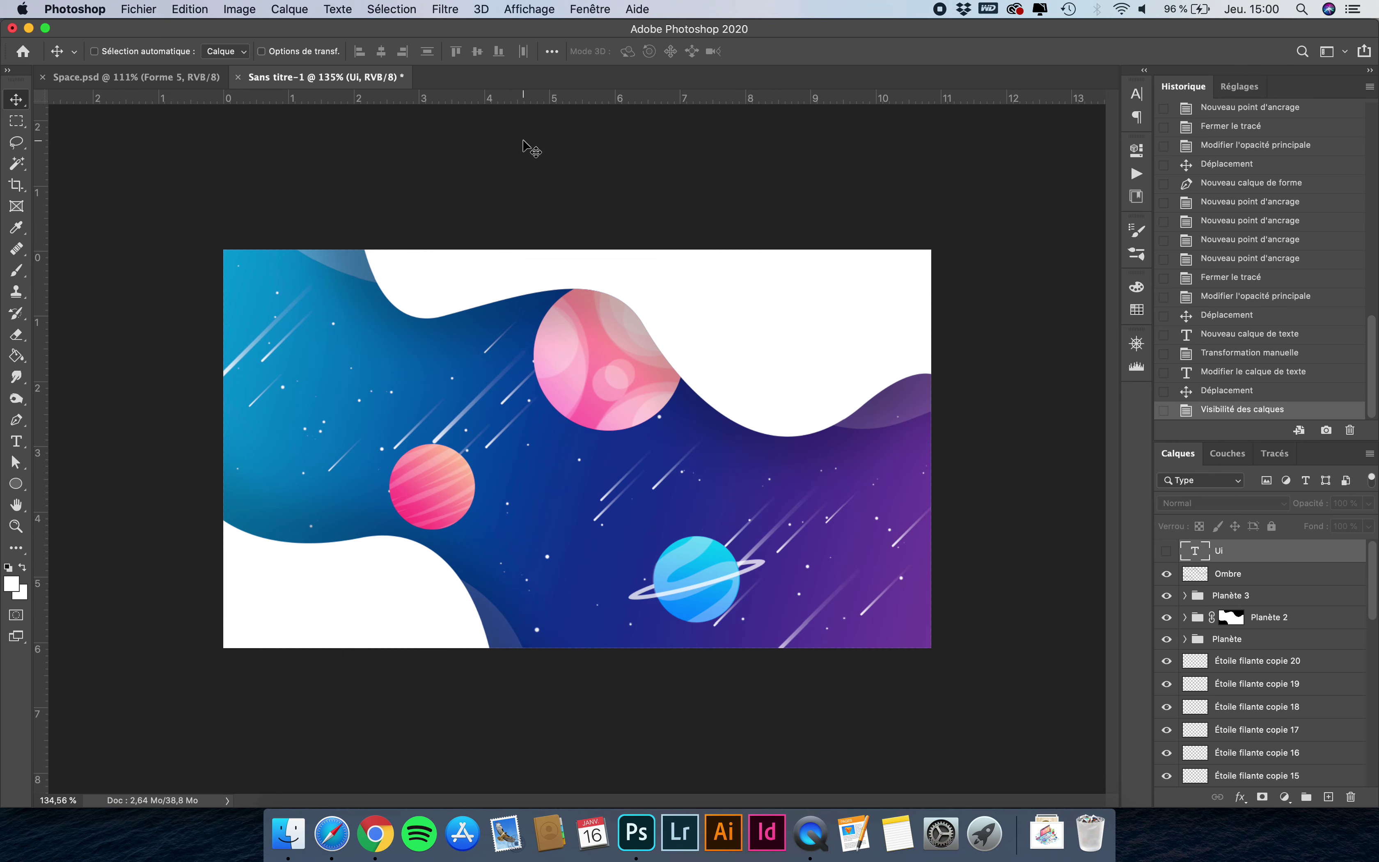
pyautogui.click(105, 79)
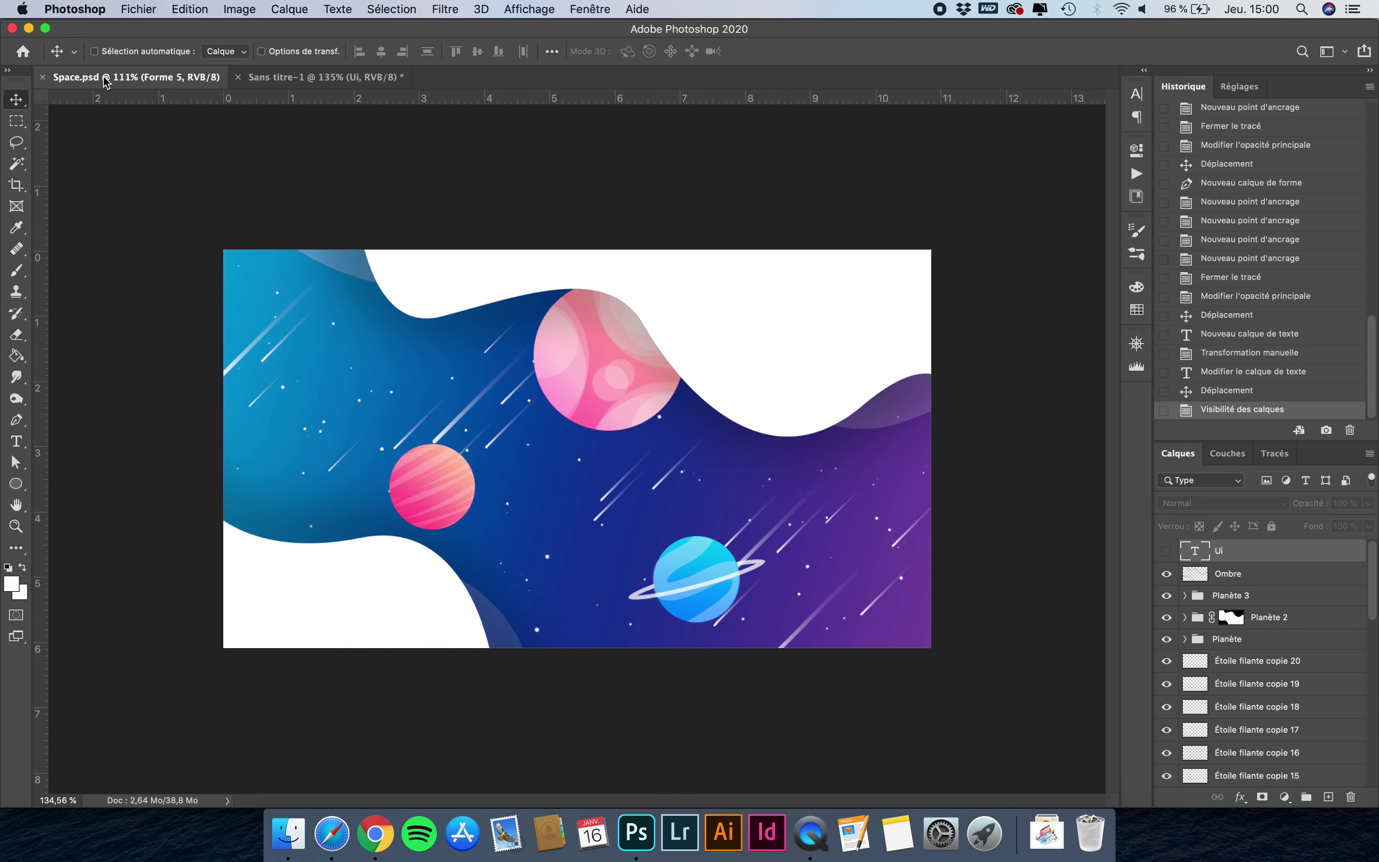
pyautogui.click(303, 80)
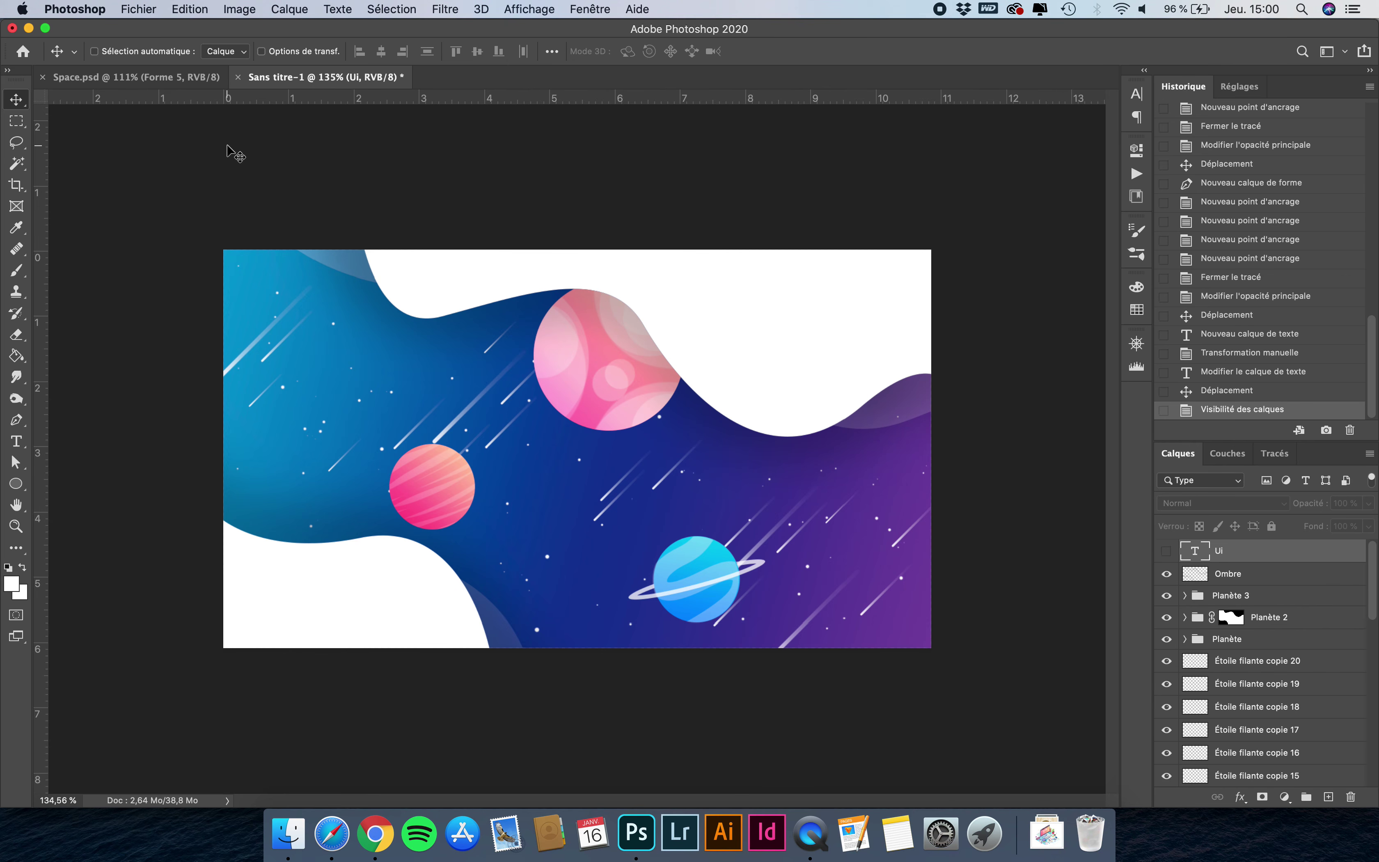
pyautogui.click(145, 84)
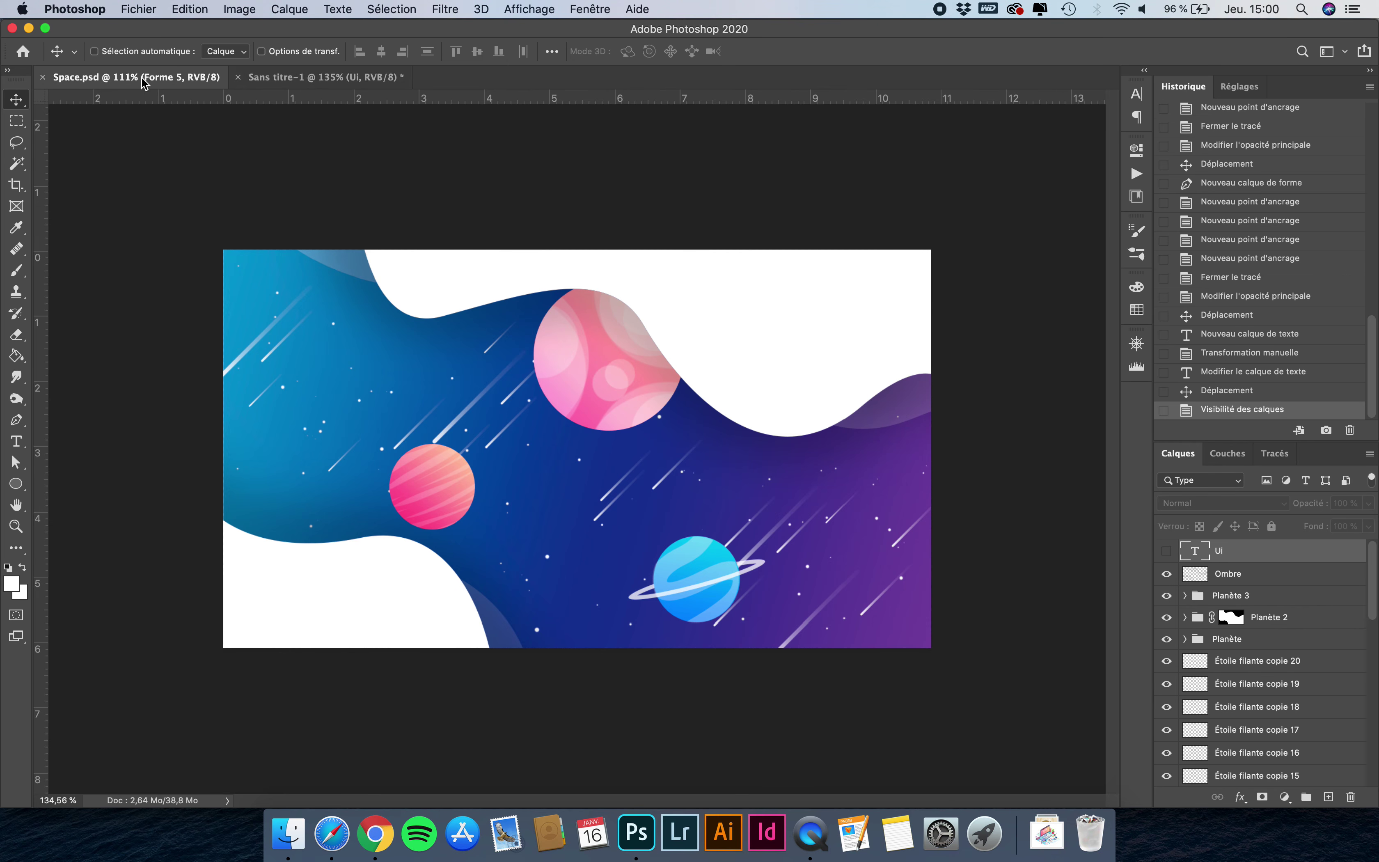
pyautogui.click(316, 75)
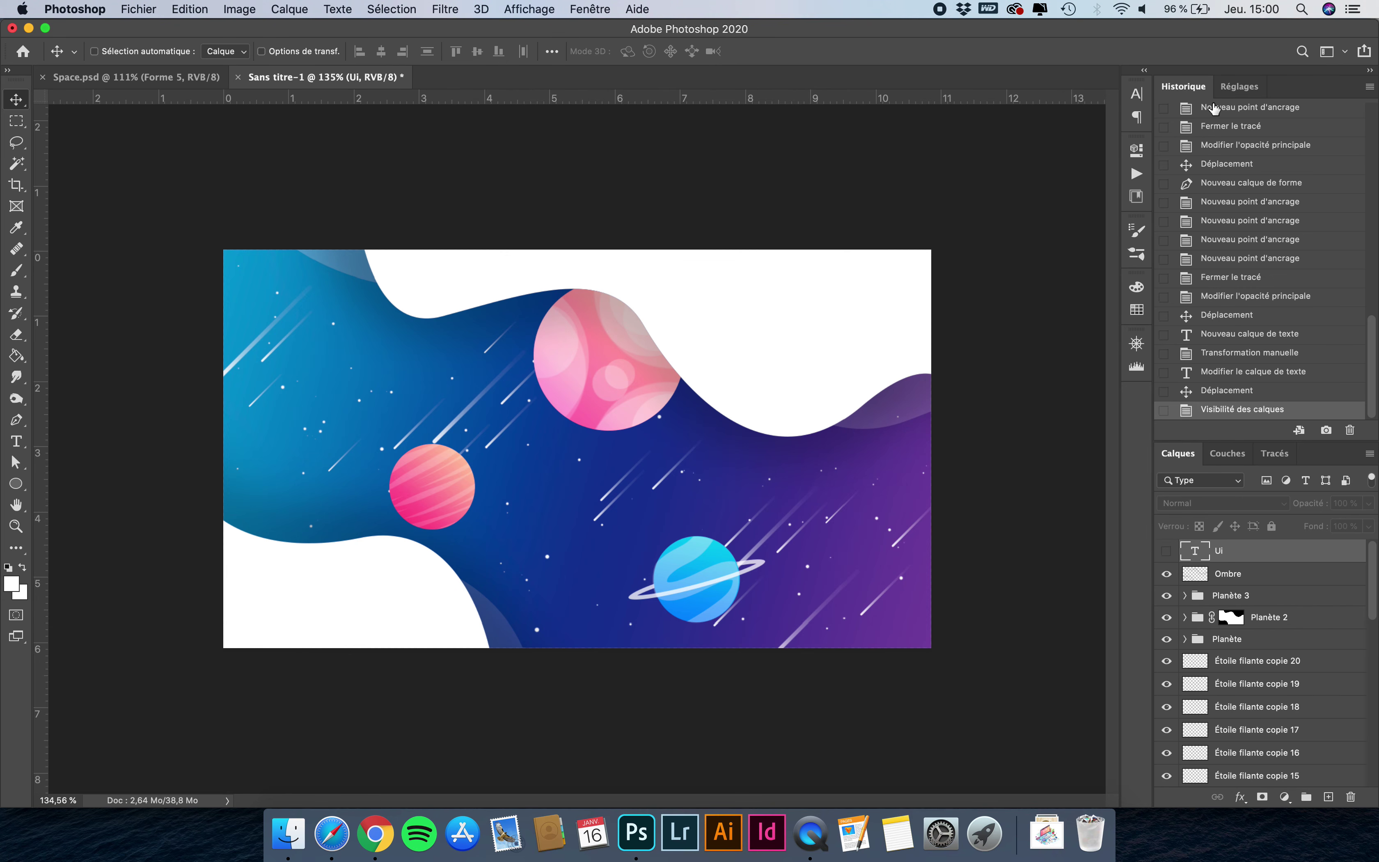